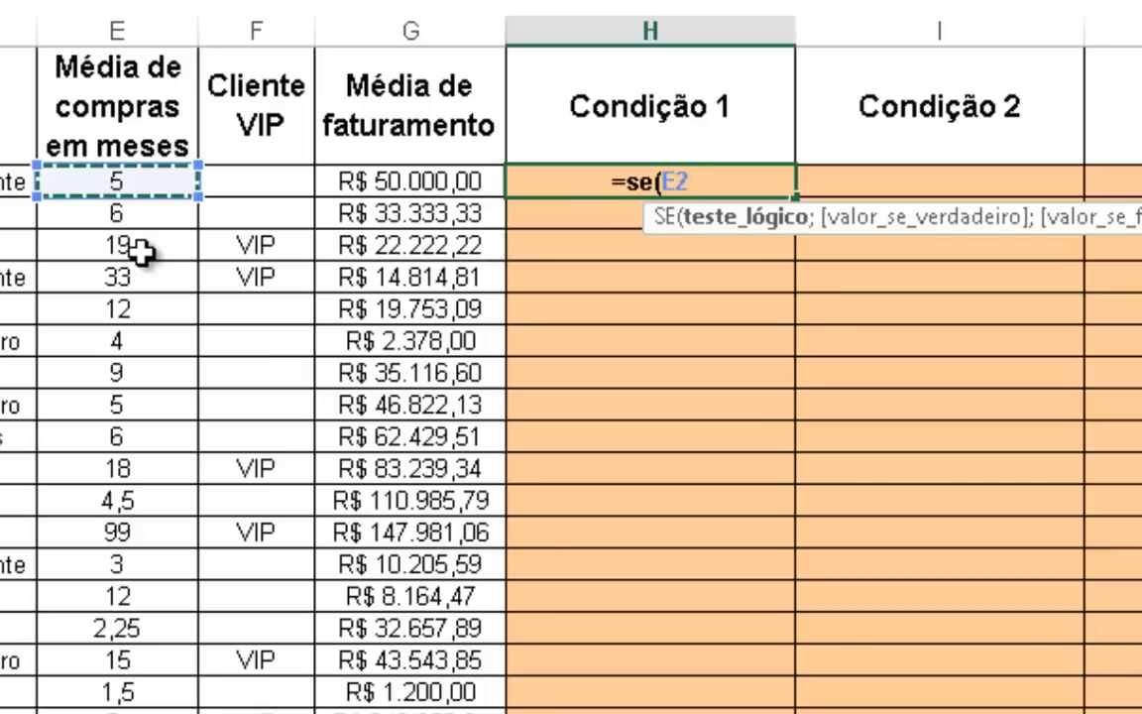
# Complete the Condição 1 formula in H2 as =SE(E2>12;"Compra o ano todo";"")
pyautogui.write('>')
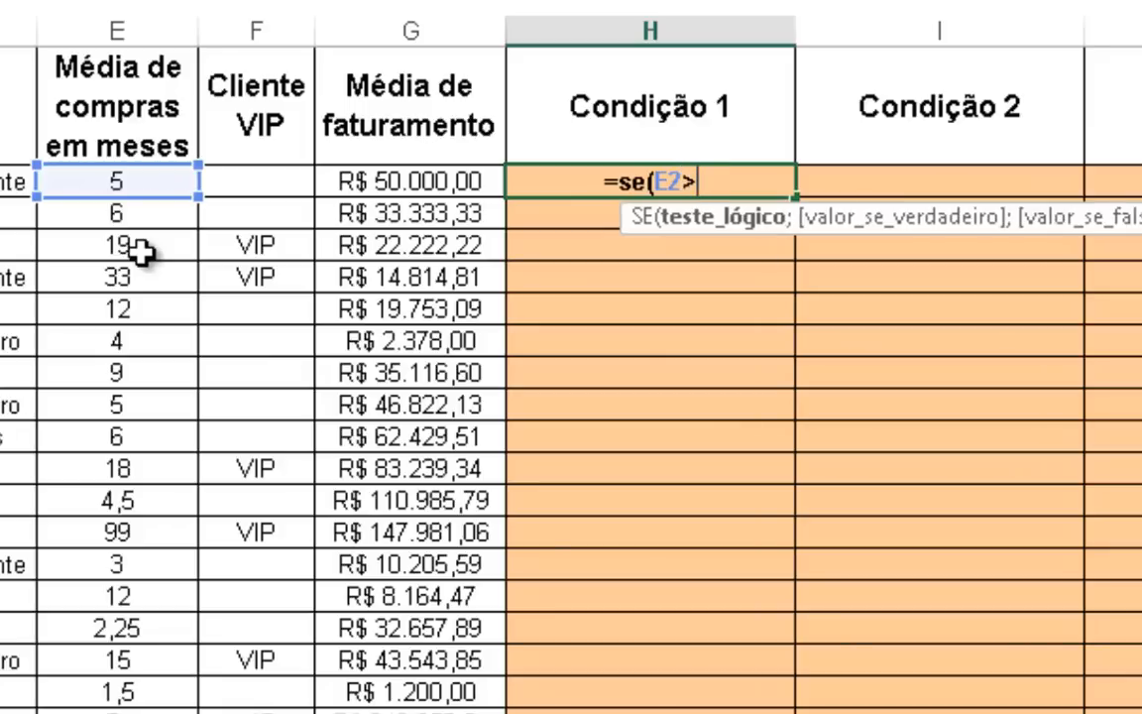
pyautogui.write('12')
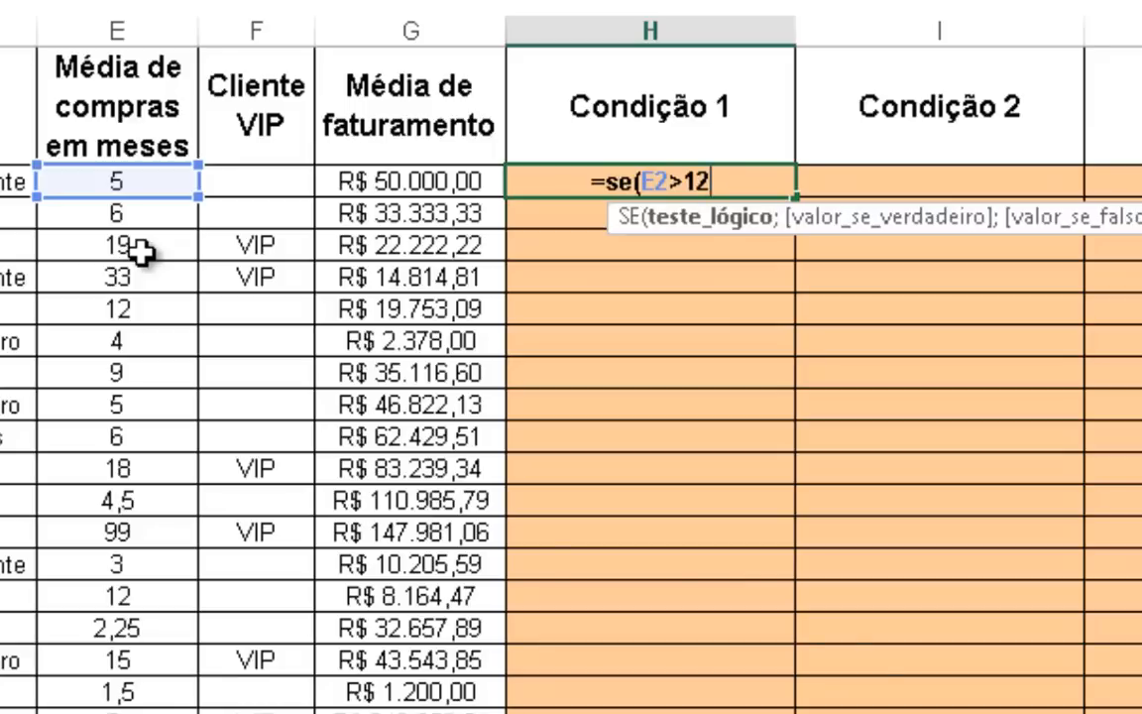
pyautogui.write(';')
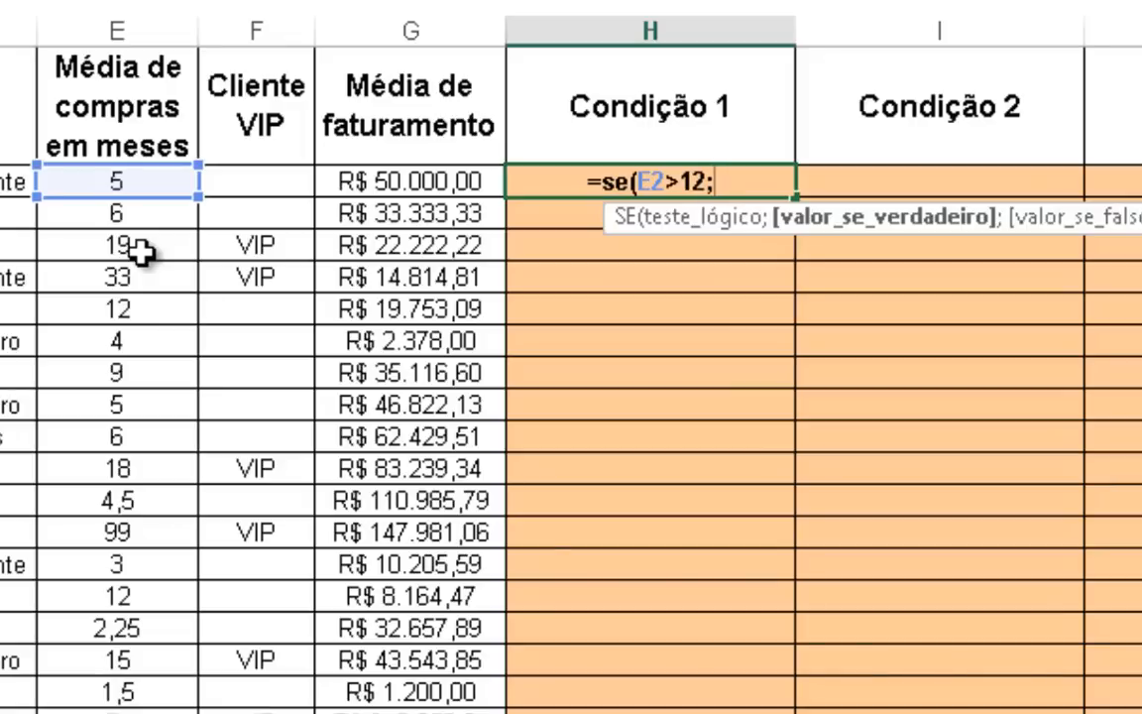
pyautogui.write('"Compra o an')
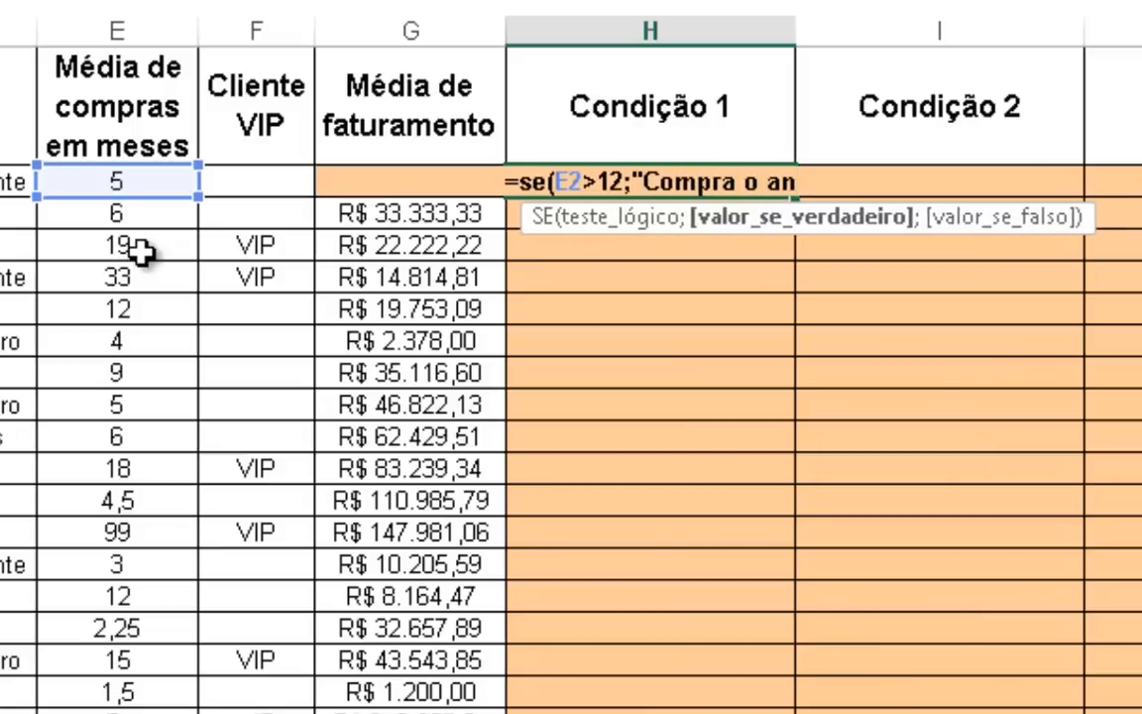
pyautogui.write('o to')
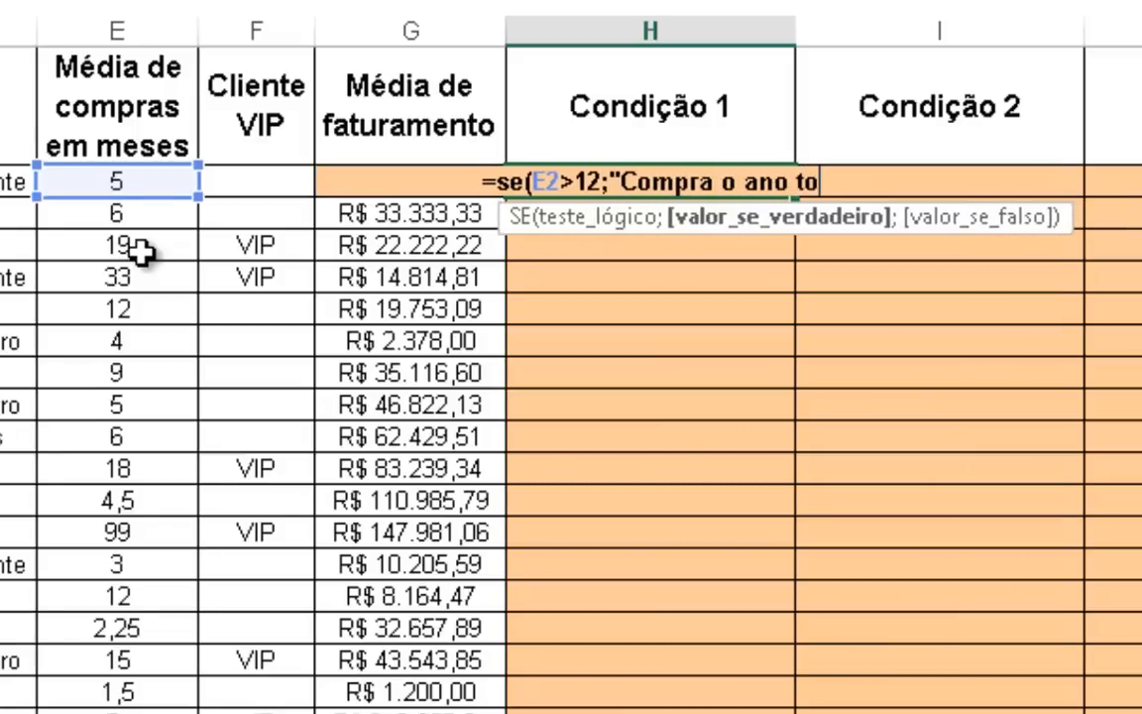
pyautogui.write('do"')
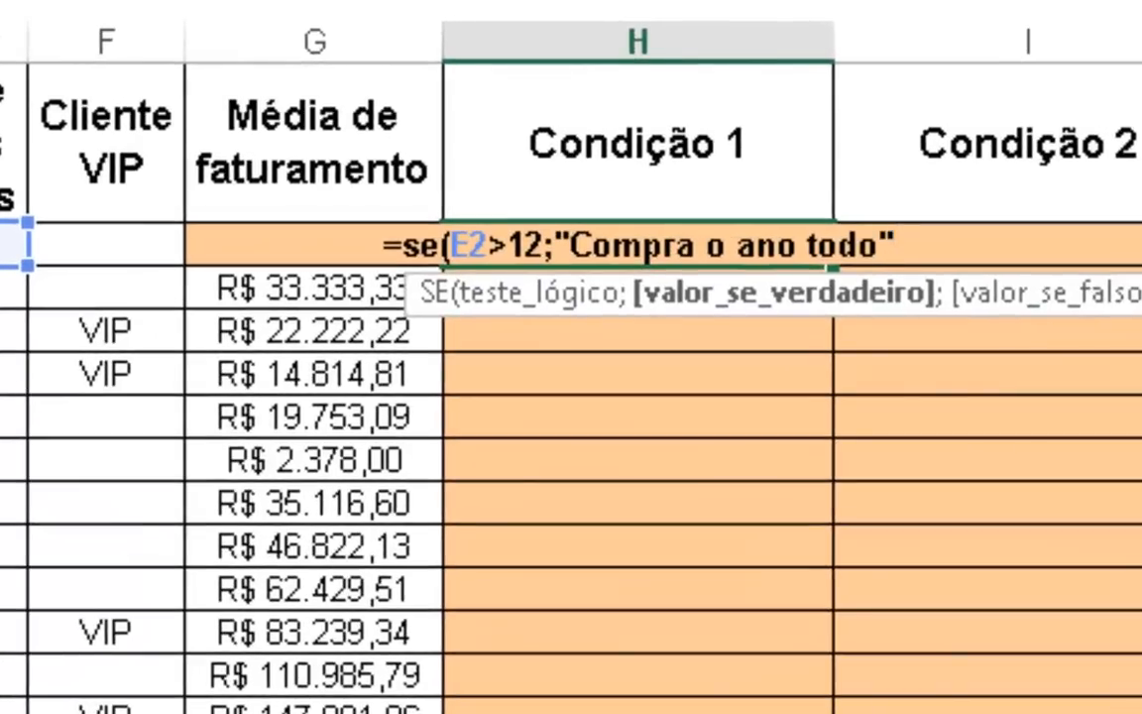
pyautogui.write(';')
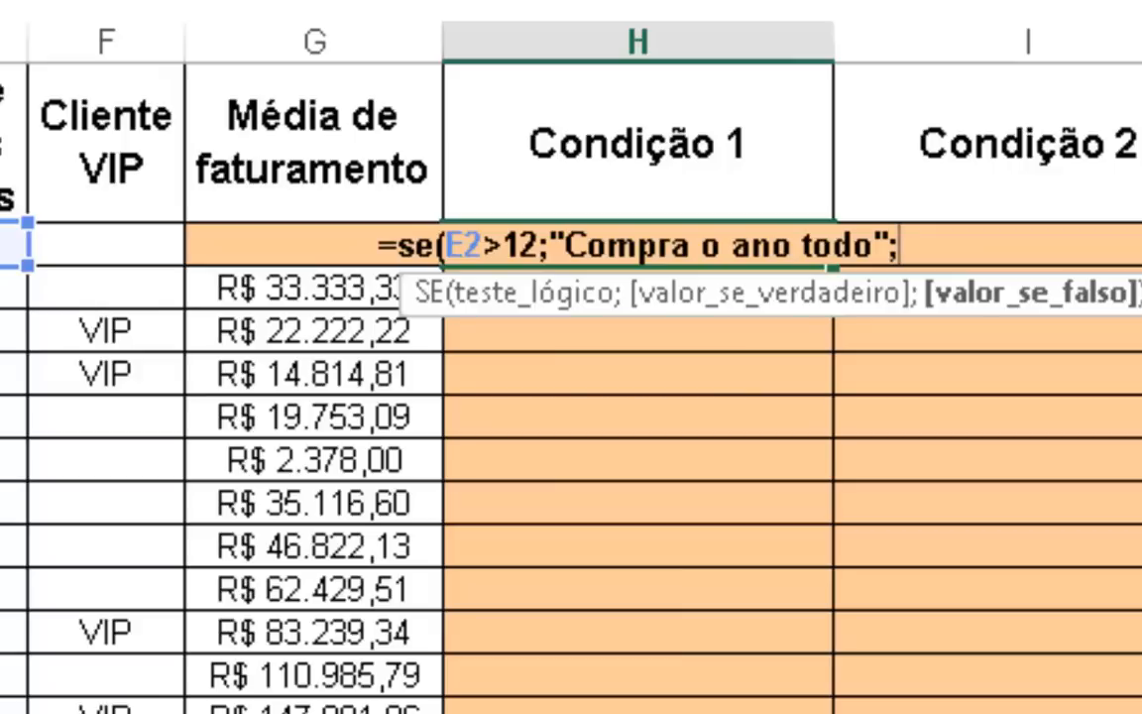
pyautogui.write('""')
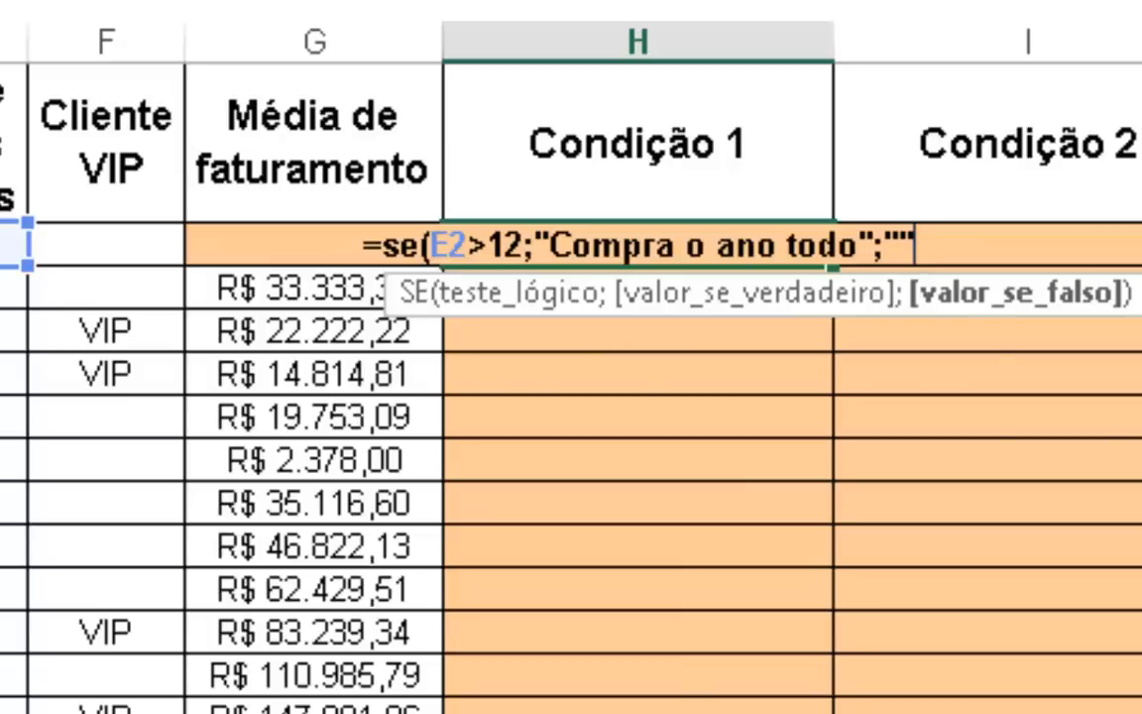
pyautogui.write(')')
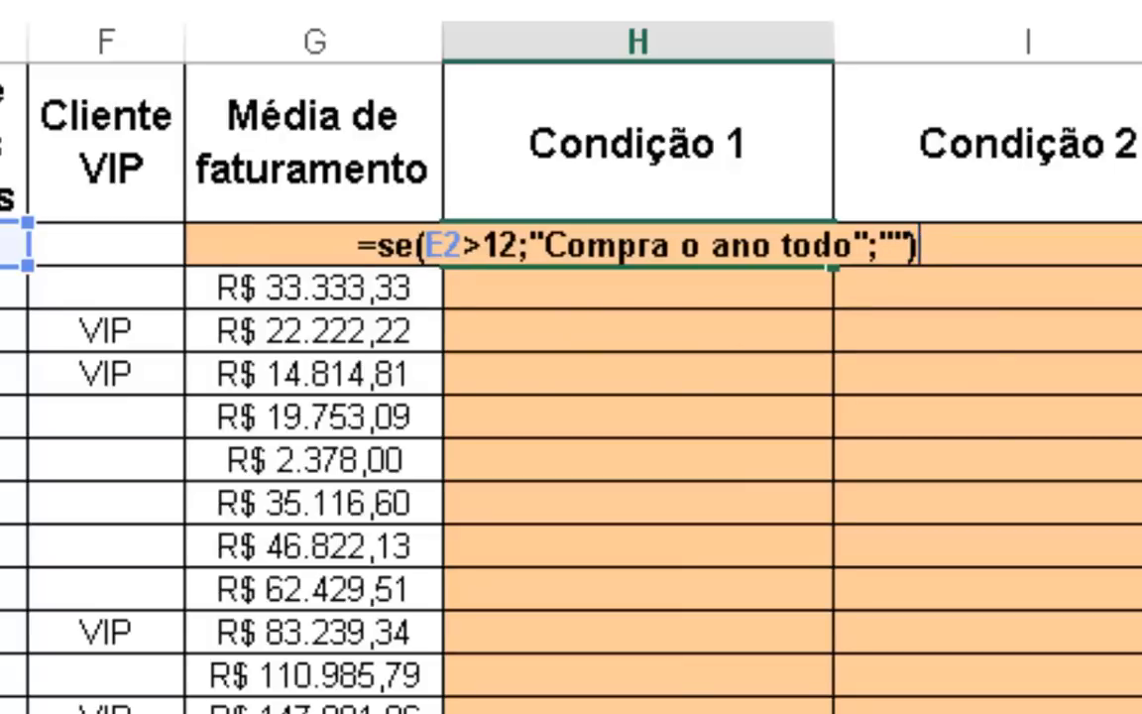
pyautogui.press('Return')
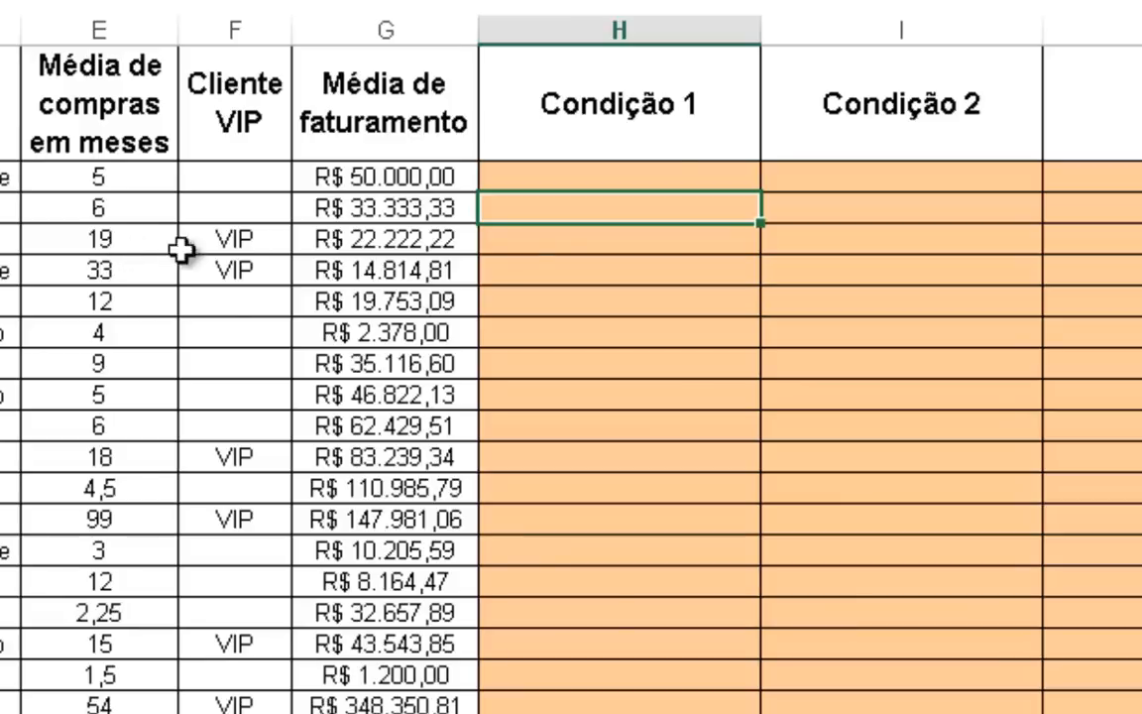
# Fill the H2 formula down the Condição 1 column to the last client row
pyautogui.click(726, 167)
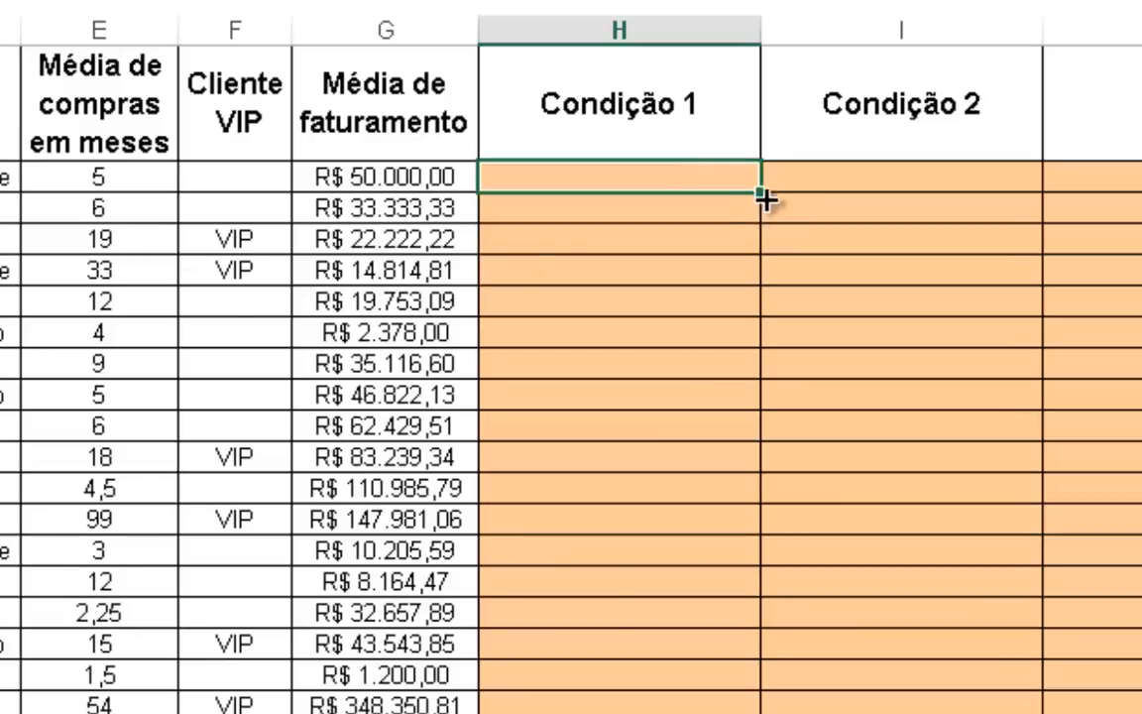
pyautogui.moveTo(765, 196); pyautogui.dragTo(768, 706)
pyautogui.click(739, 365)
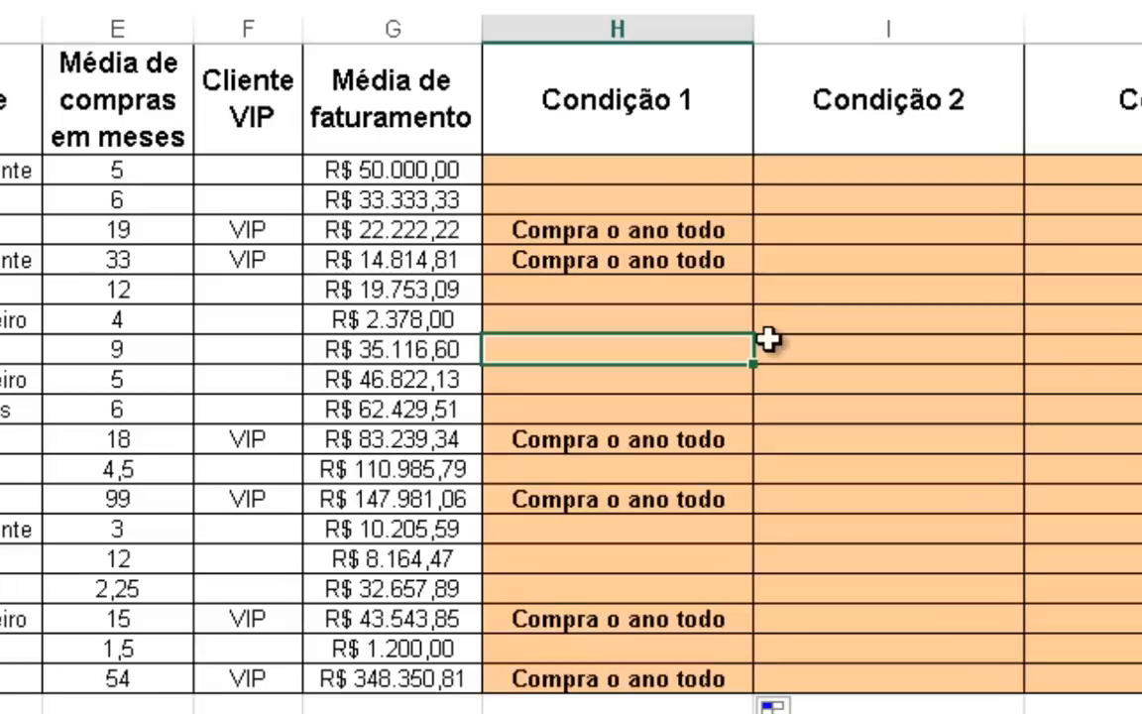
# Try the H2 formula without its false-value argument, as =SE(E2>12;"Compra o ano todo")
pyautogui.click(586, 163)
pyautogui.press('F2')
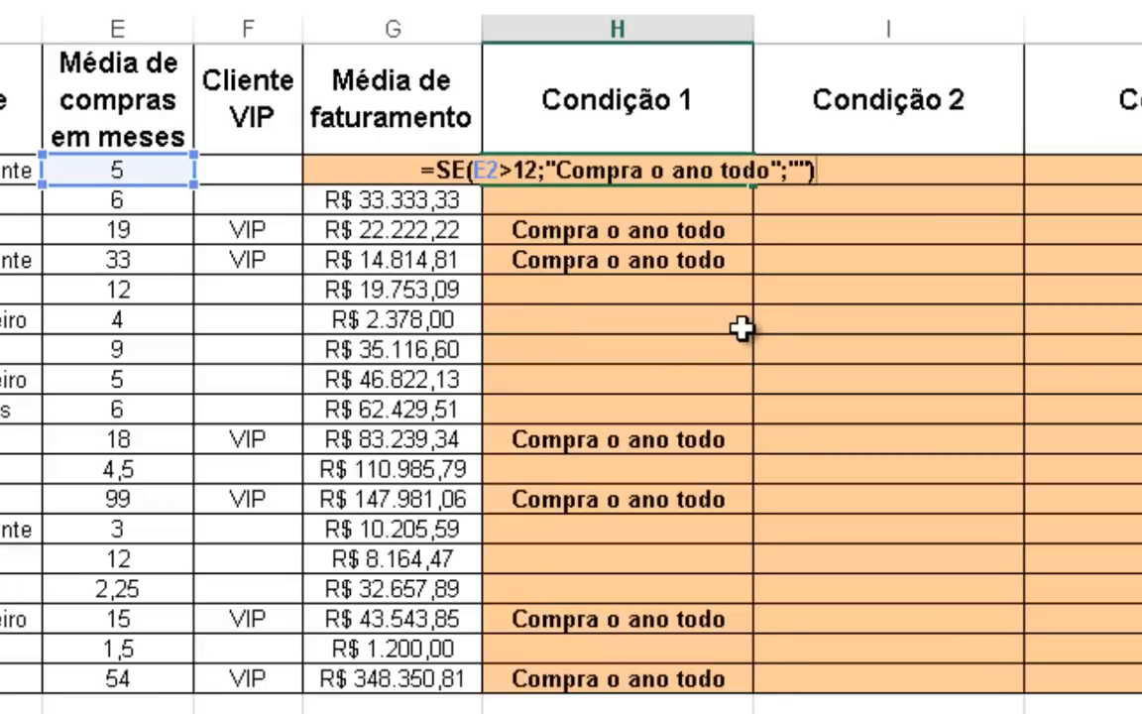
pyautogui.press('BackSpace')
pyautogui.press('BackSpace')
pyautogui.press('BackSpace')
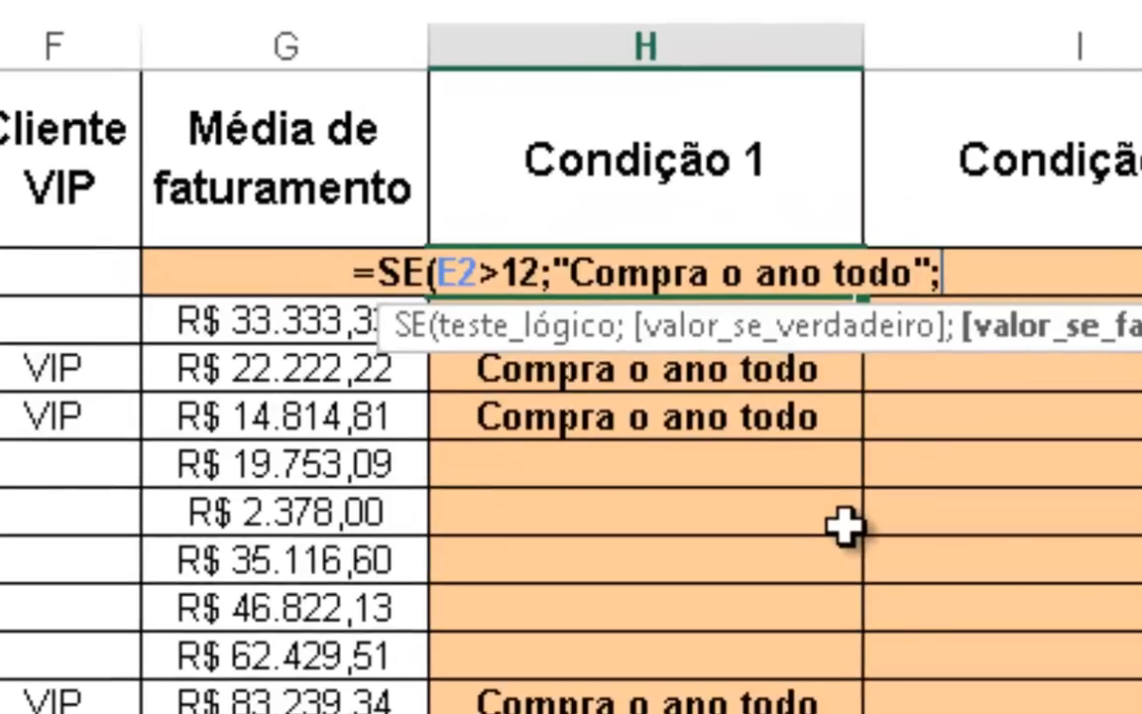
pyautogui.press('BackSpace')
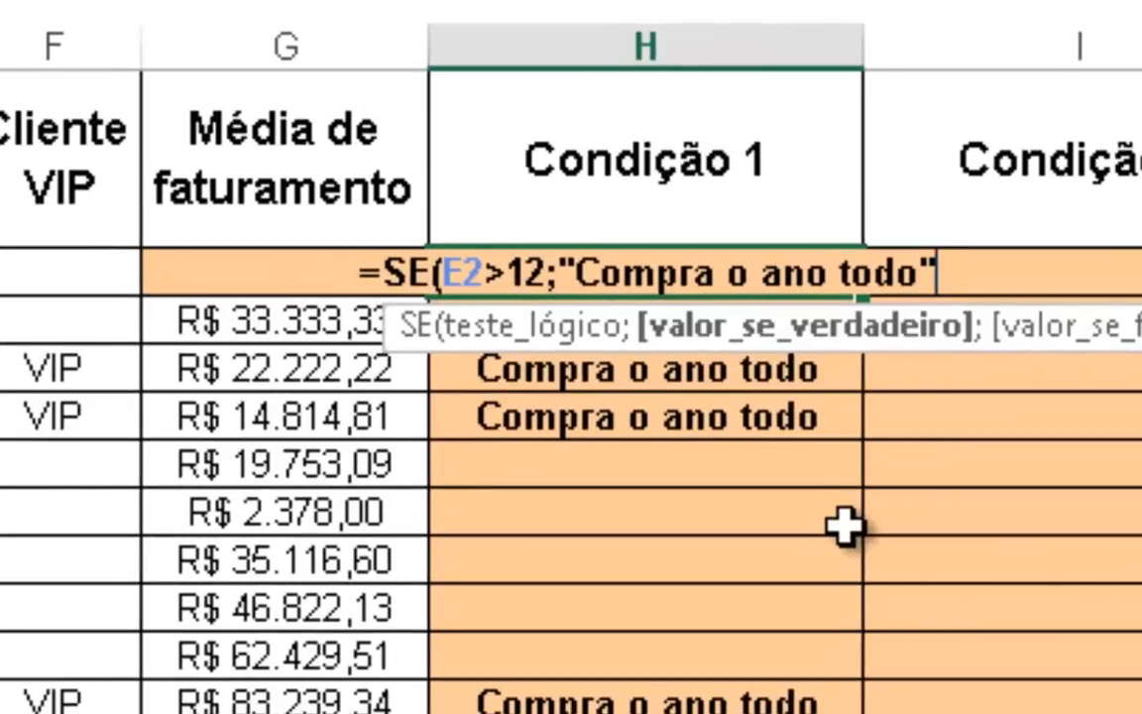
pyautogui.write(')')
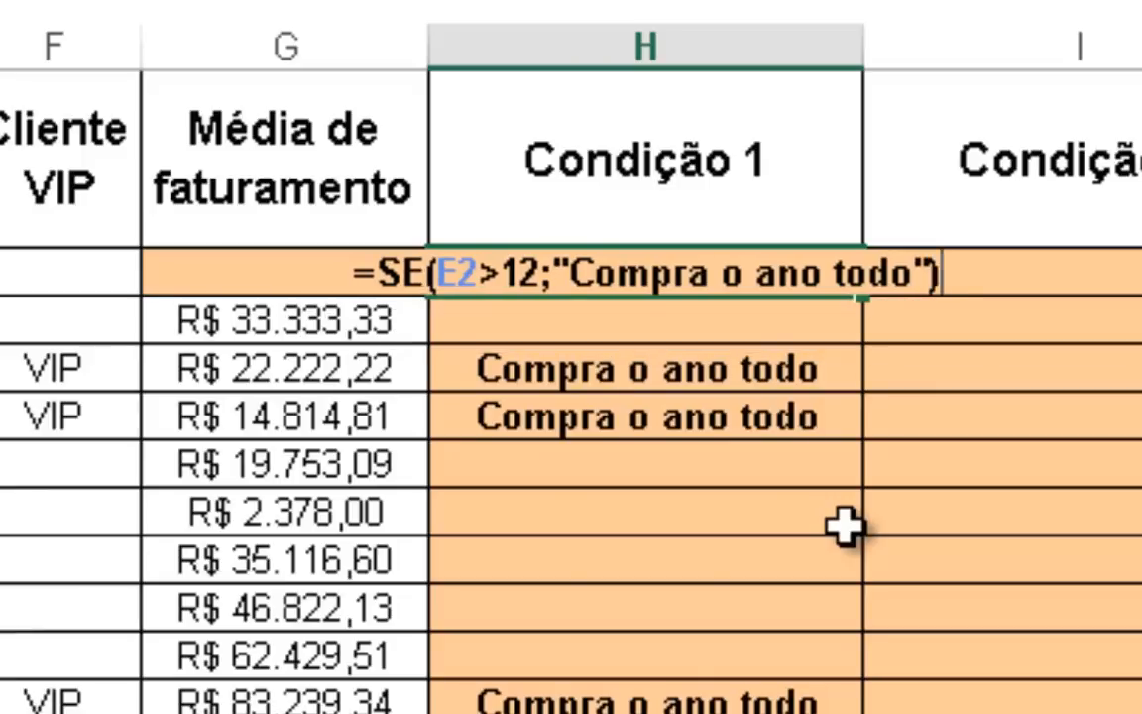
pyautogui.press('Return')
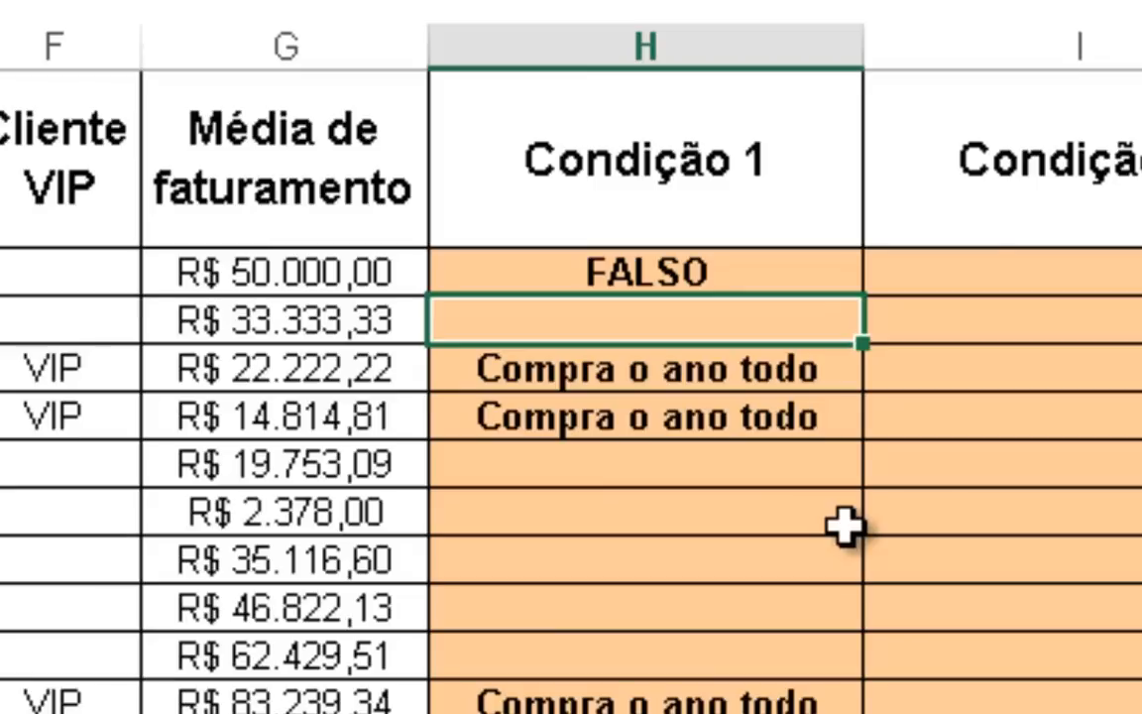
# Restore the full Condição 1 formula in H2 by copying H3 over it
pyautogui.hotkey('ctrl', 'c')
pyautogui.press('Up')
pyautogui.hotkey('ctrl', 'v')
pyautogui.press('Up')
pyautogui.press('Down')
pyautogui.press('Escape')
# Begin the Condição 2 formula in I2 with an SE function whose logical test is B2="Compras"
pyautogui.press('Right')
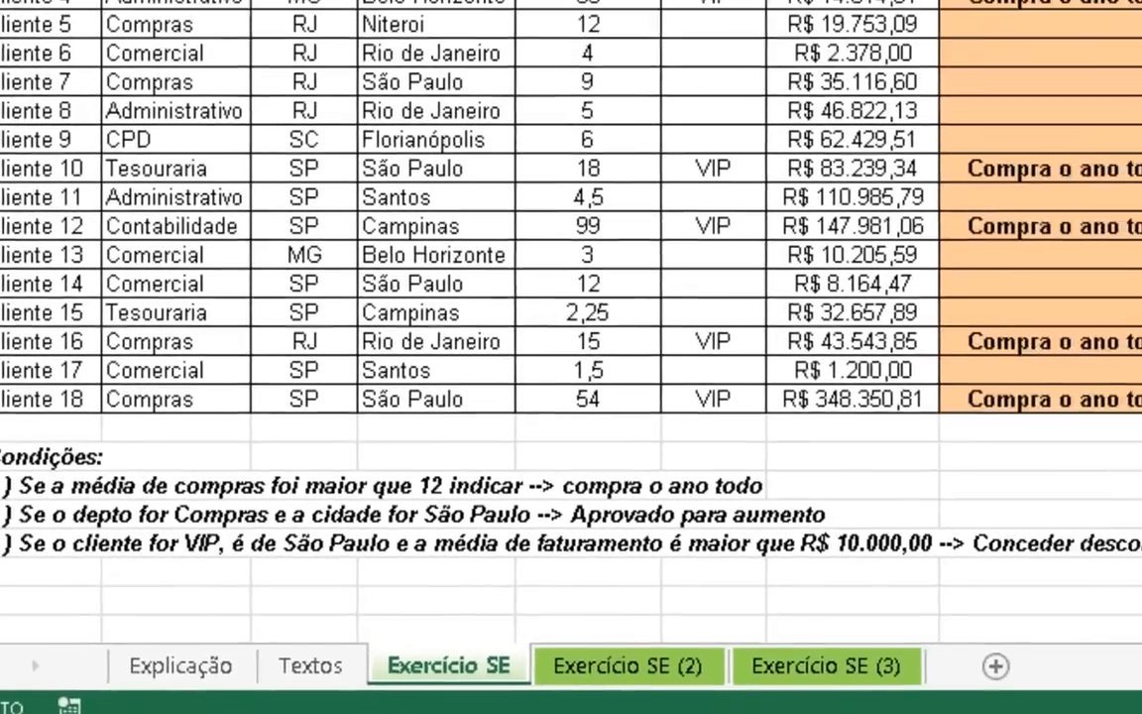
pyautogui.write('=se')
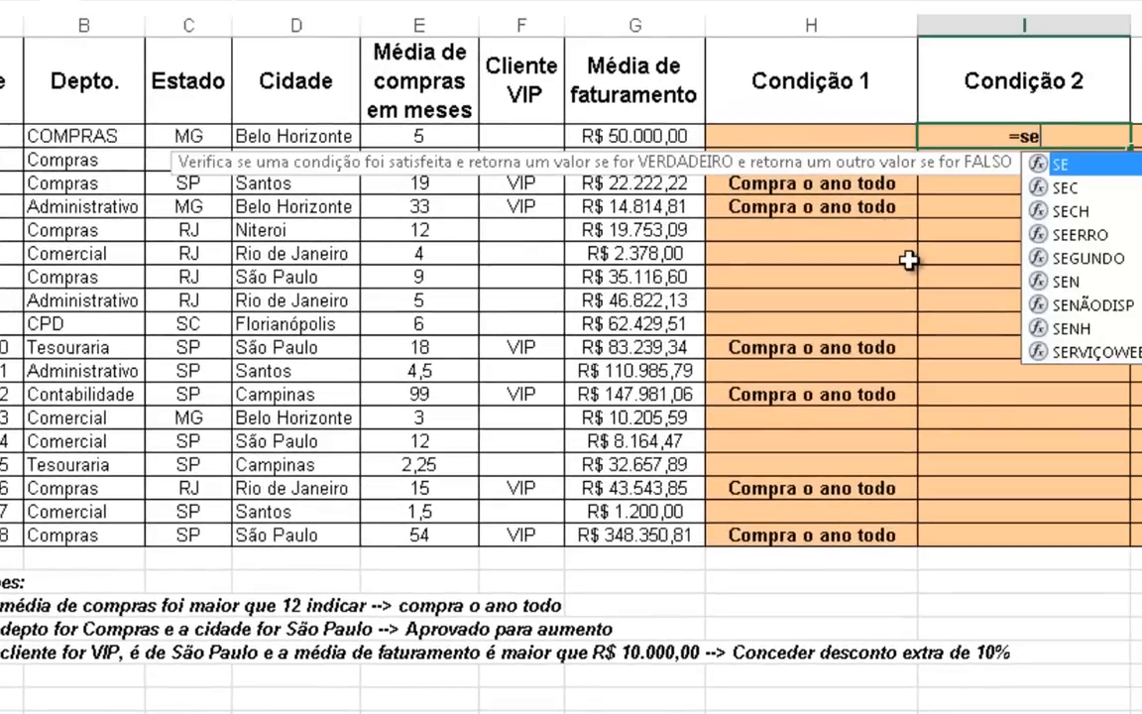
pyautogui.press('Escape')
pyautogui.press('BackSpace')
pyautogui.press('BackSpace')
pyautogui.write('SE(')
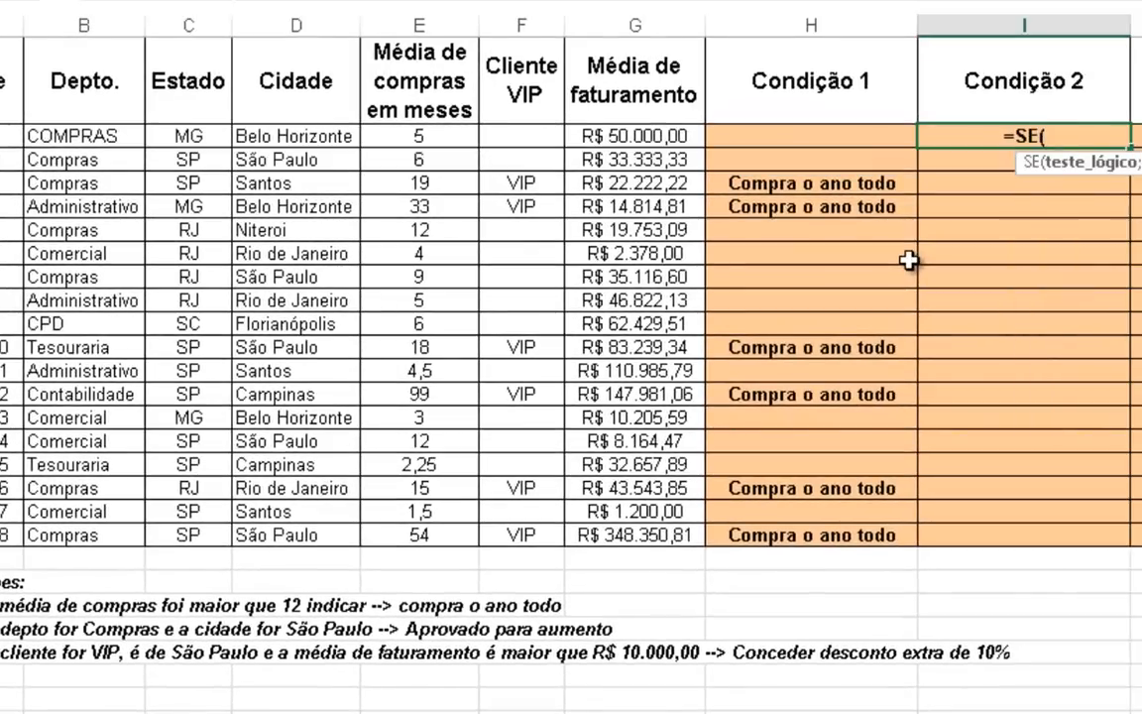
pyautogui.click(100, 136)
pyautogui.write('="cOM')
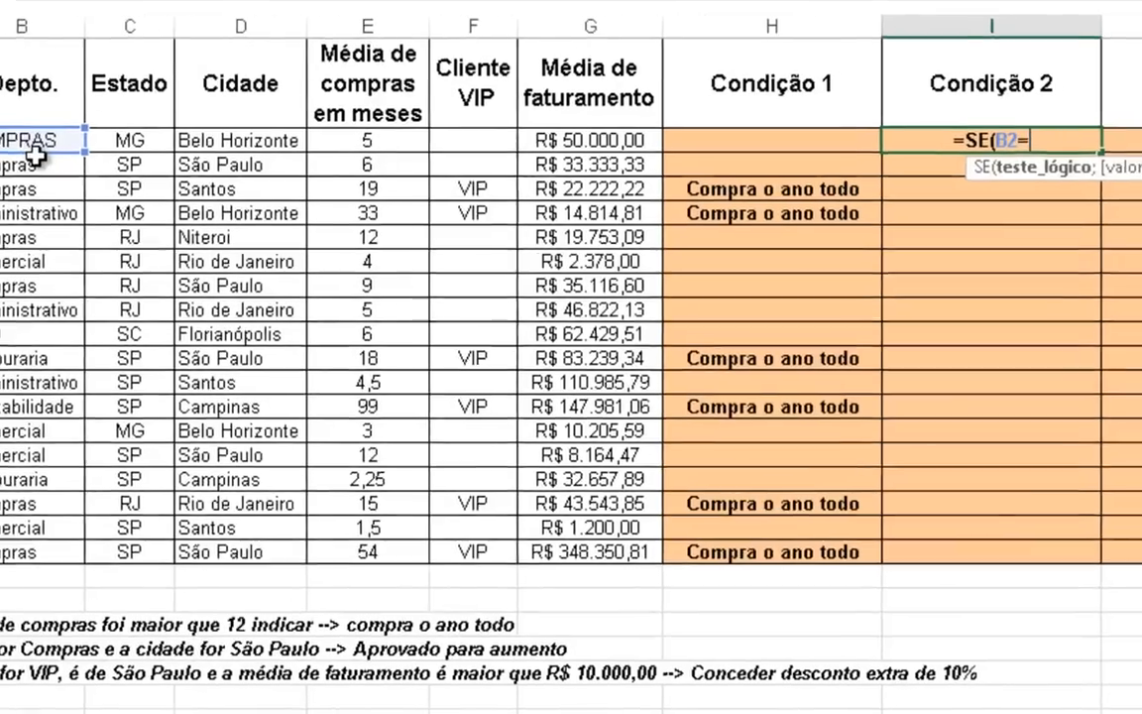
pyautogui.press('BackSpace')
pyautogui.press('BackSpace')
pyautogui.press('BackSpace')
pyautogui.write('Compras"')
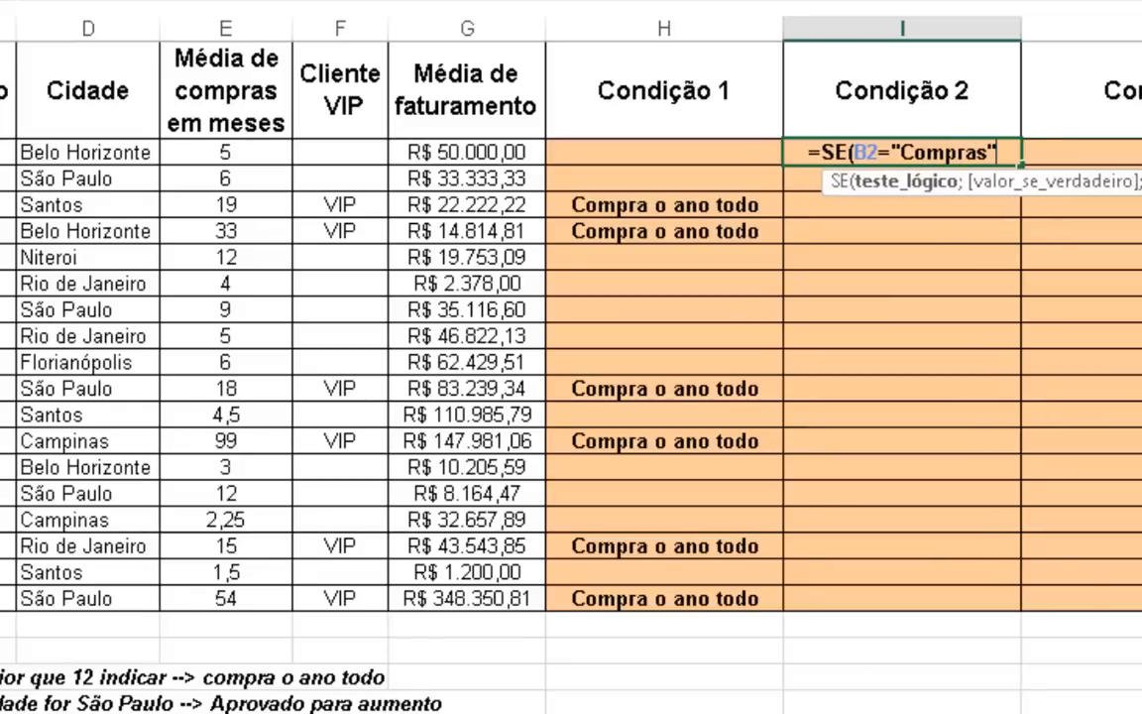
pyautogui.write(';')
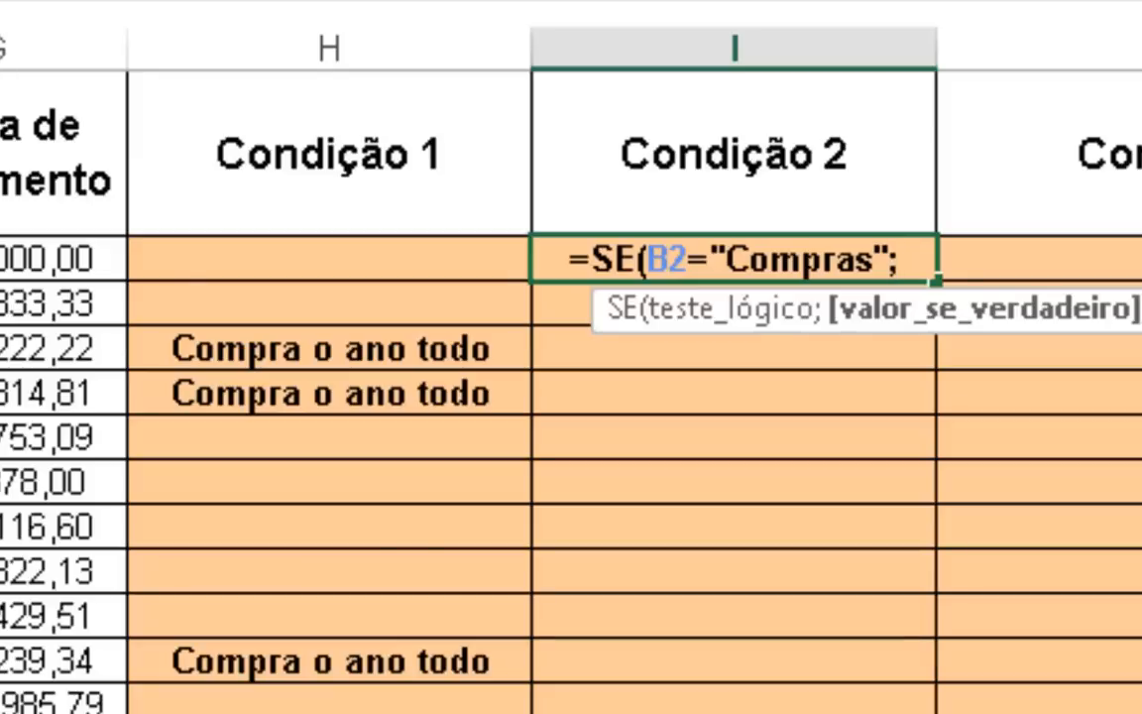
# Nest a second SE as the true value in the I2 formula, with the test D2="São Paulo"
pyautogui.write('se(')
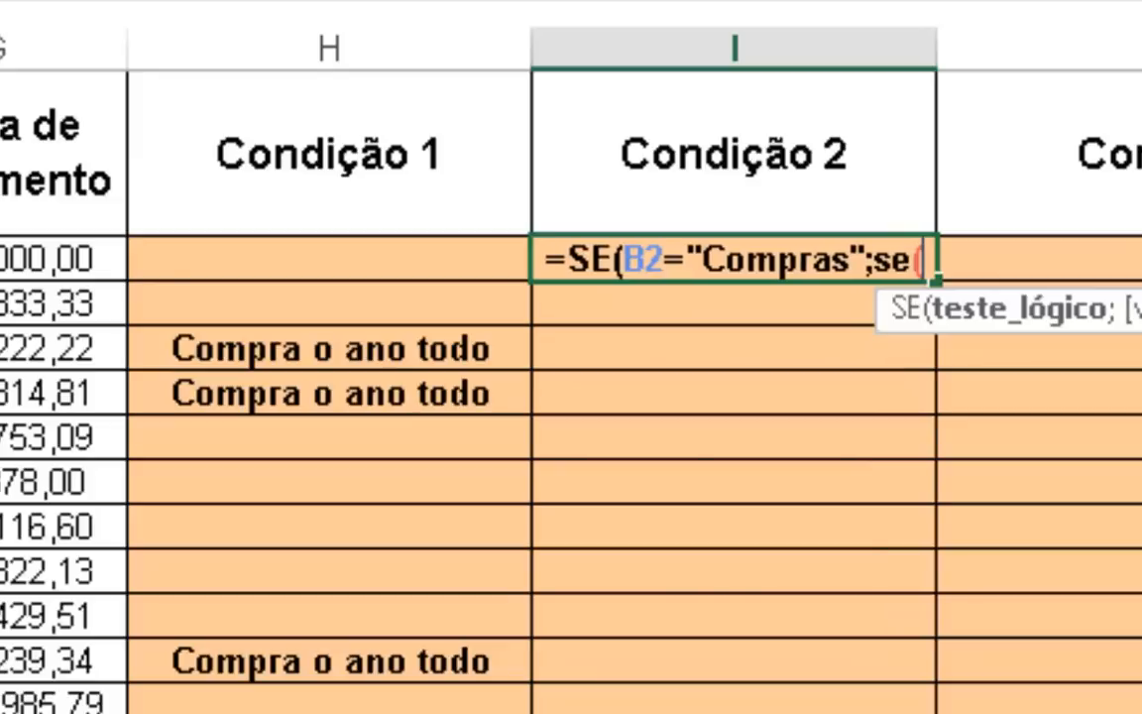
pyautogui.write('D2')
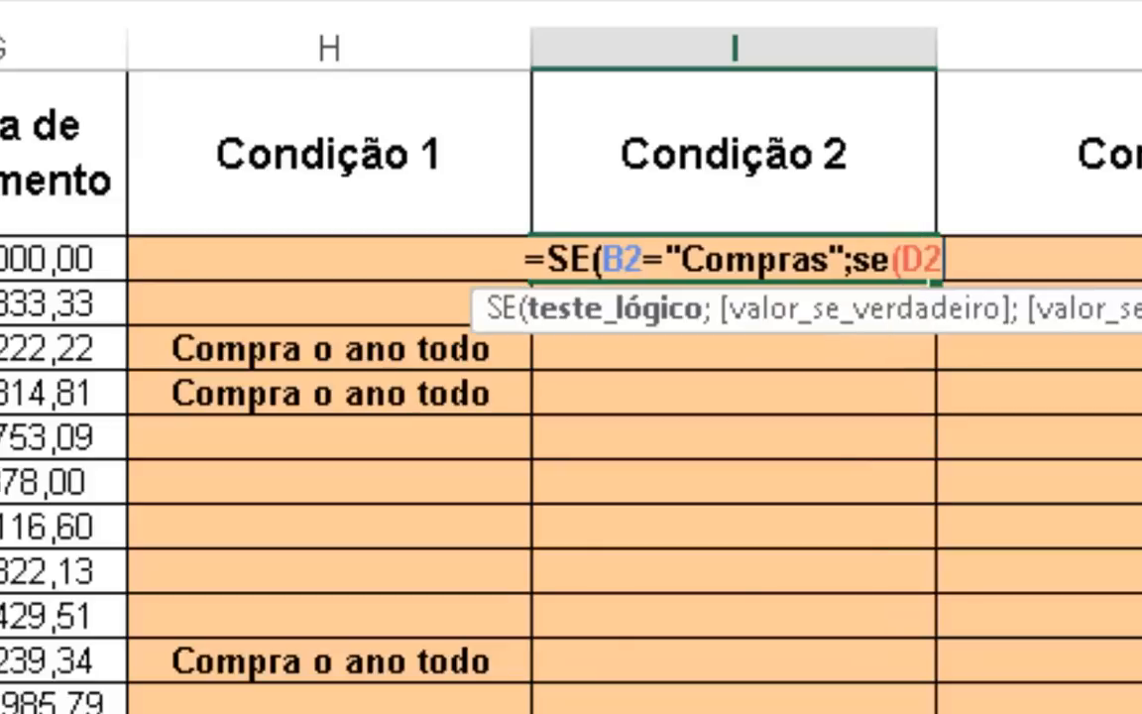
pyautogui.write('="')
pyautogui.write('São p')
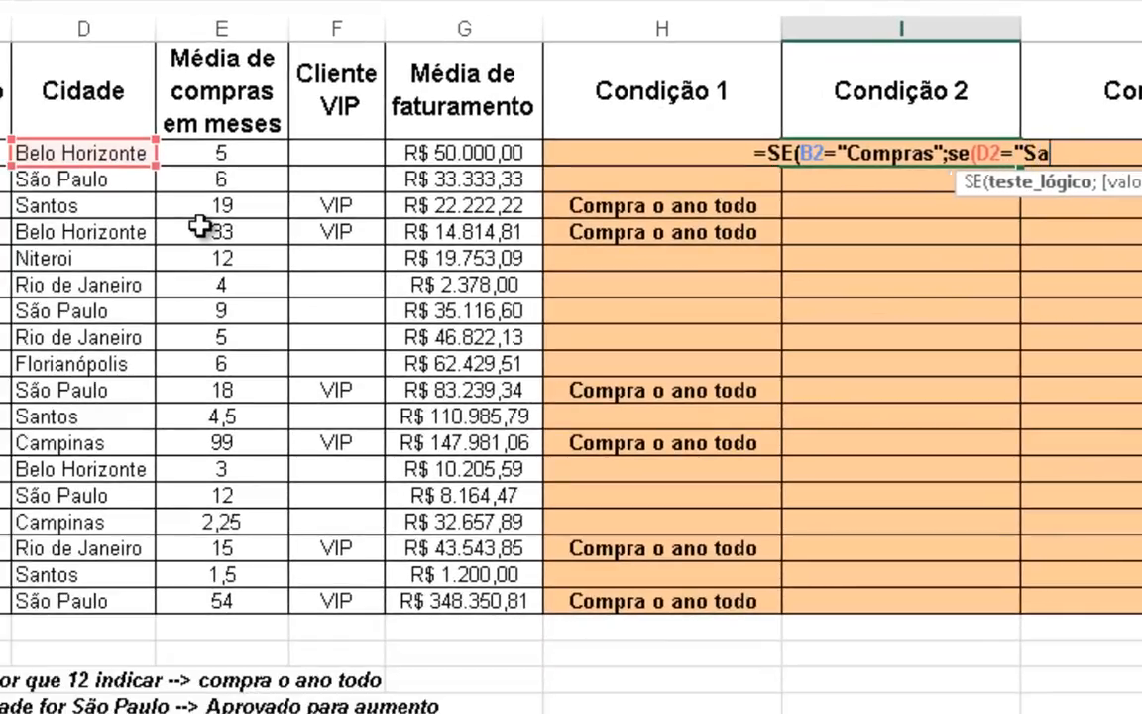
pyautogui.press('BackSpace')
pyautogui.write('Pa')
pyautogui.press('BackSpace')
pyautogui.press('BackSpace')
pyautogui.write('Paulo"')
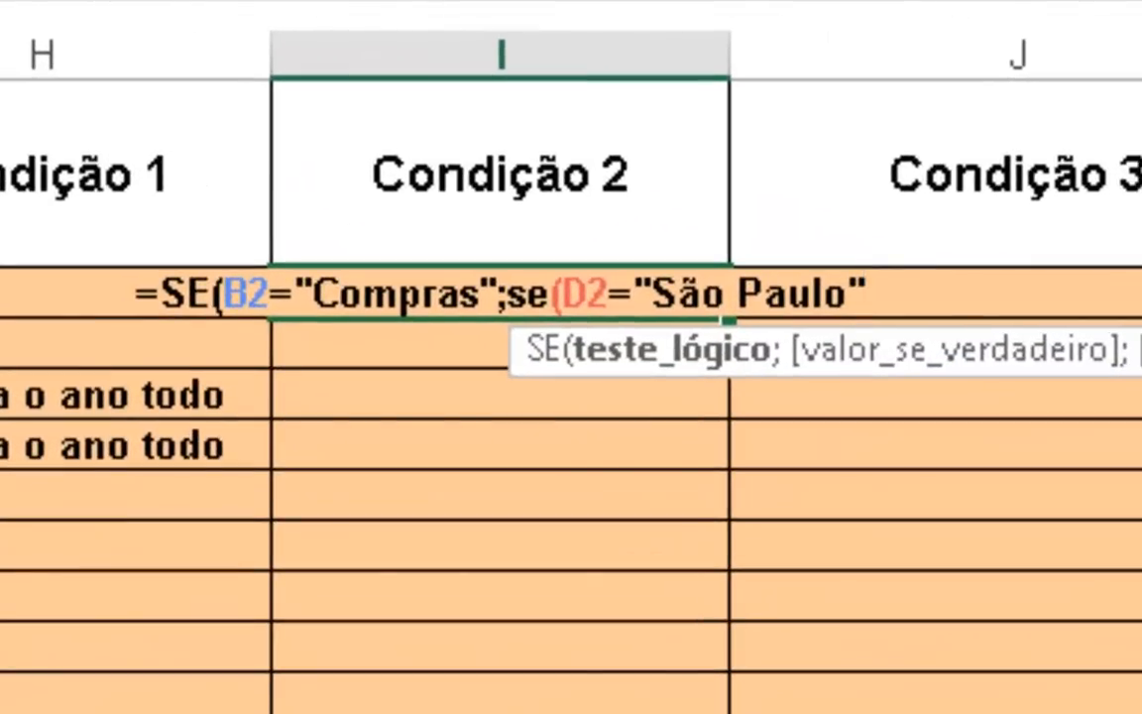
# Set the nested SE's true value to "Aprovado para aumento" in the I2 formula
pyautogui.write(';')
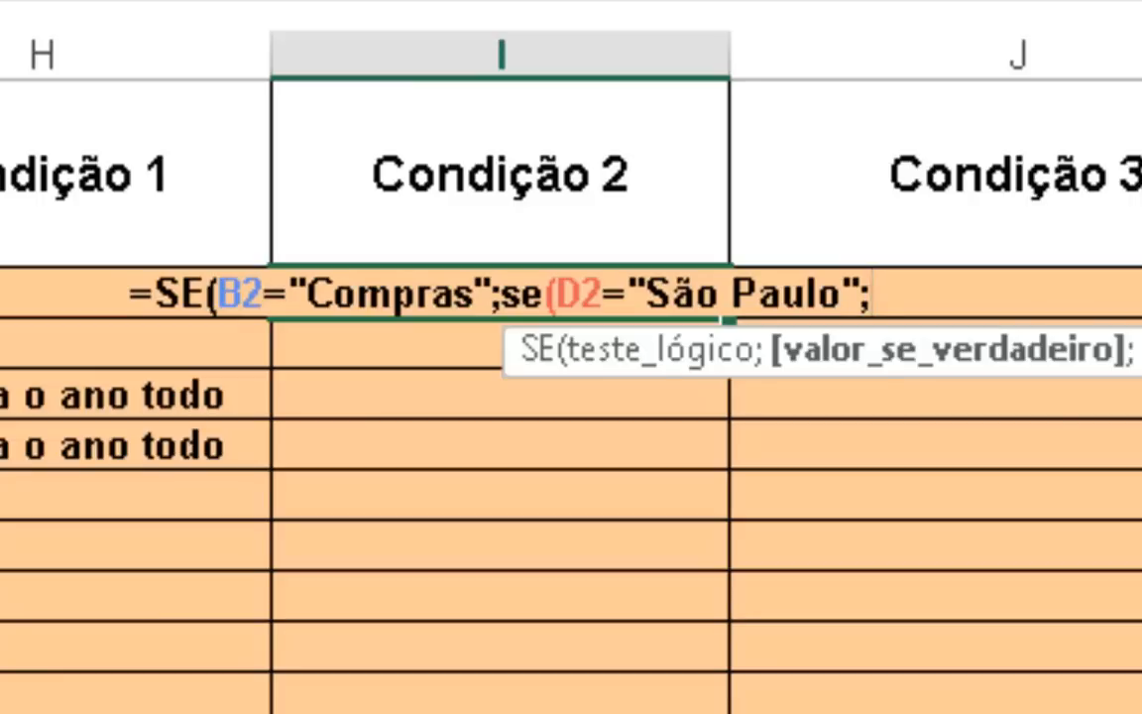
pyautogui.write('"')
pyautogui.write('Arova')
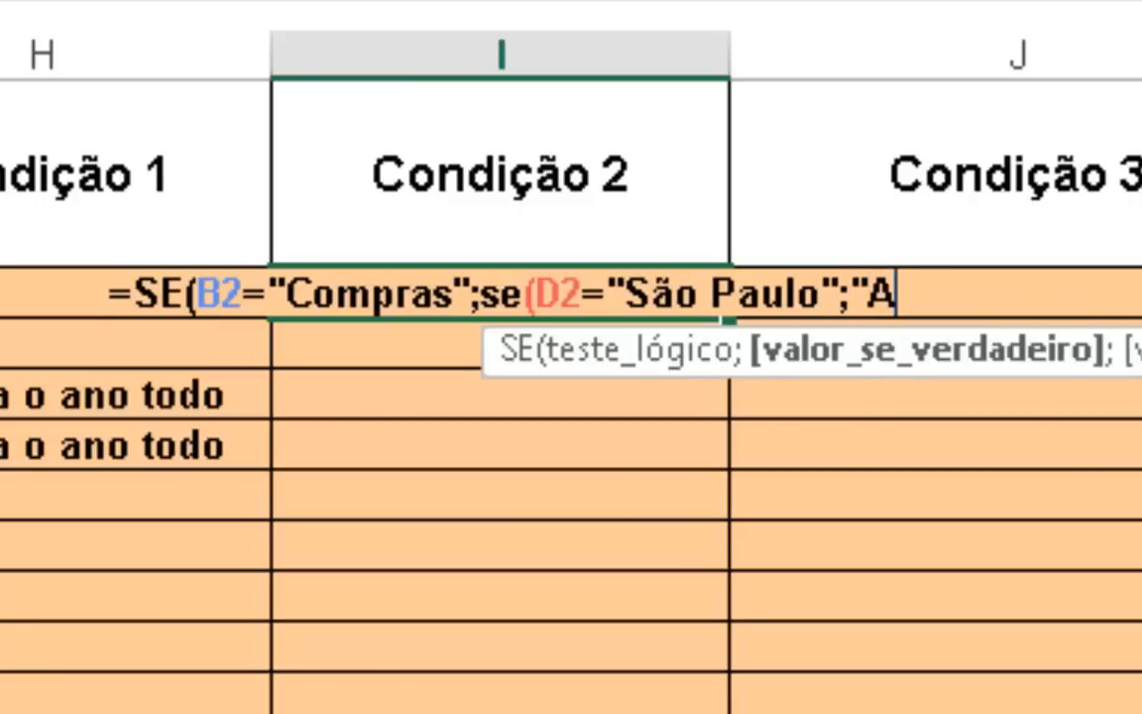
pyautogui.press('BackSpace')
pyautogui.press('BackSpace')
pyautogui.press('BackSpace')
pyautogui.press('BackSpace')
pyautogui.write('provado para au')
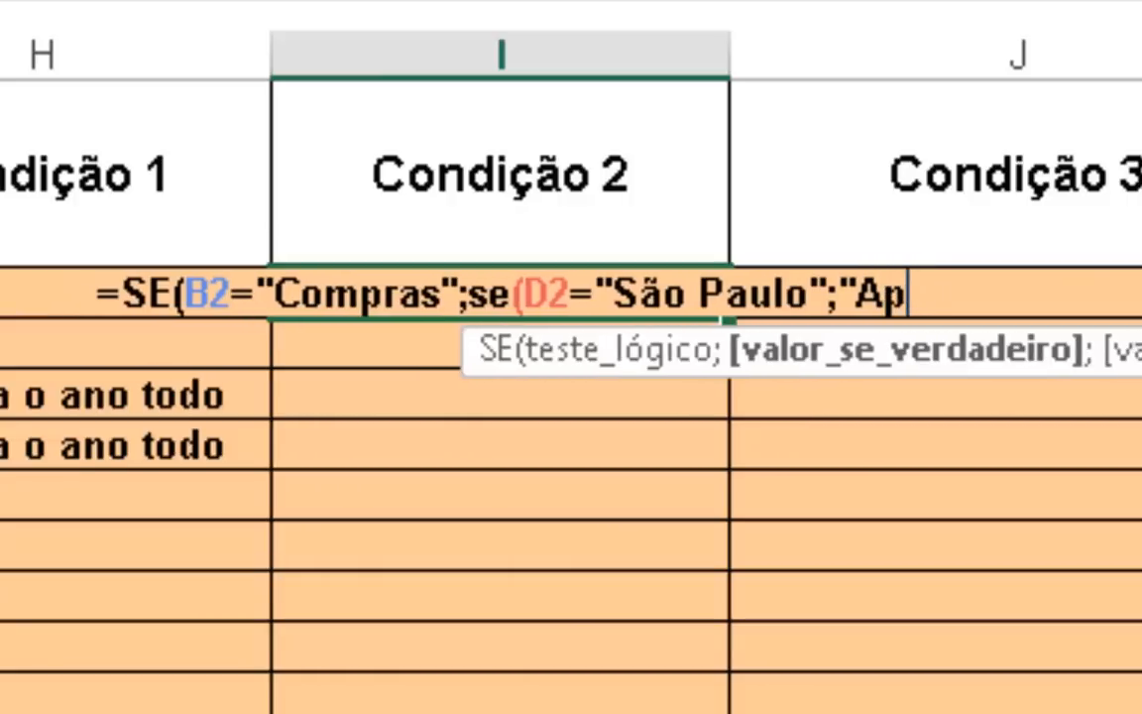
pyautogui.write('mento"')
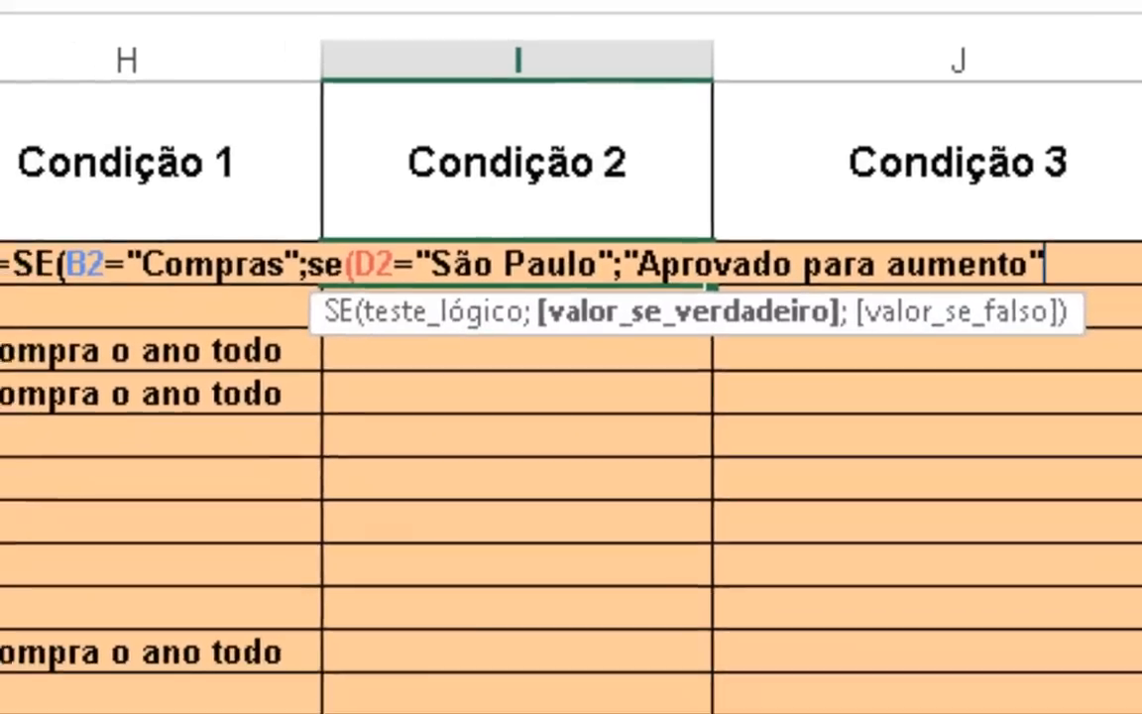
# Complete the I2 formula with empty text ("") as the false value of both the nested and the outer SE
pyautogui.write(';')
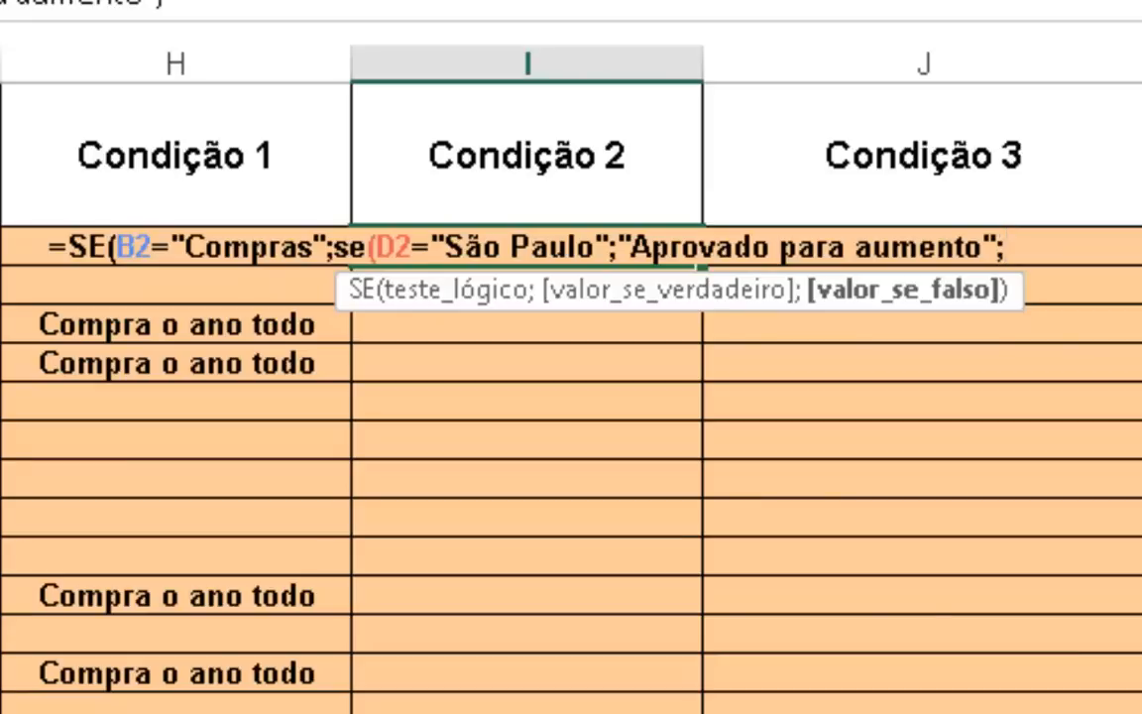
pyautogui.write('""')
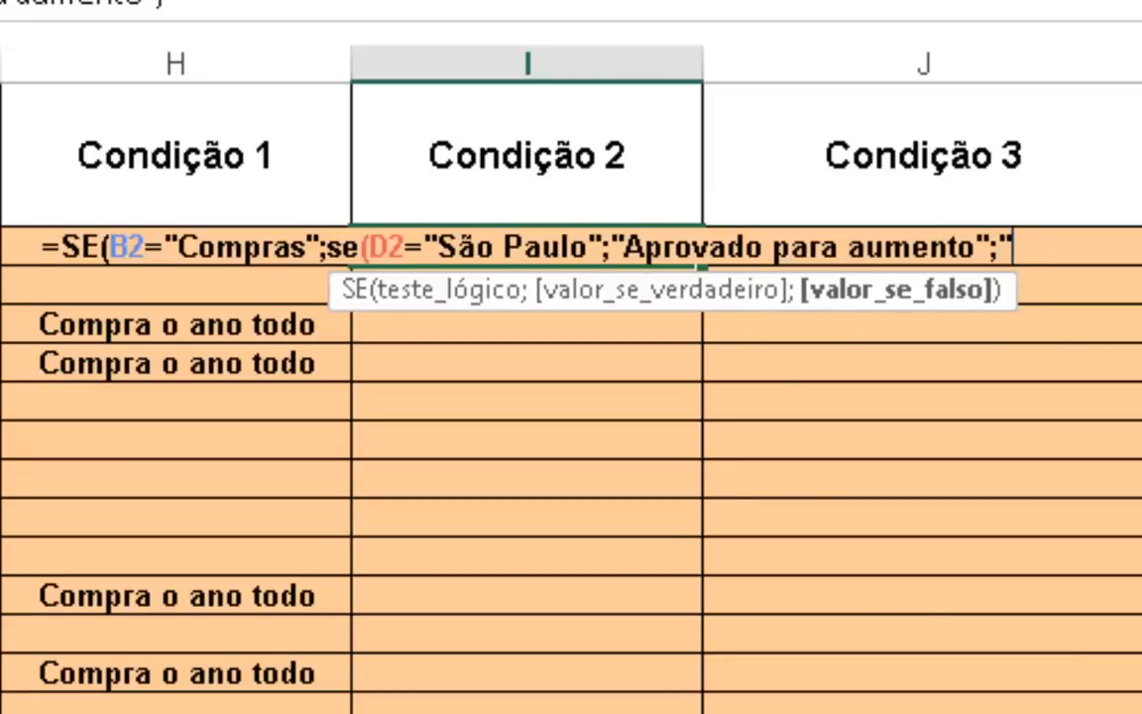
pyautogui.write(')')
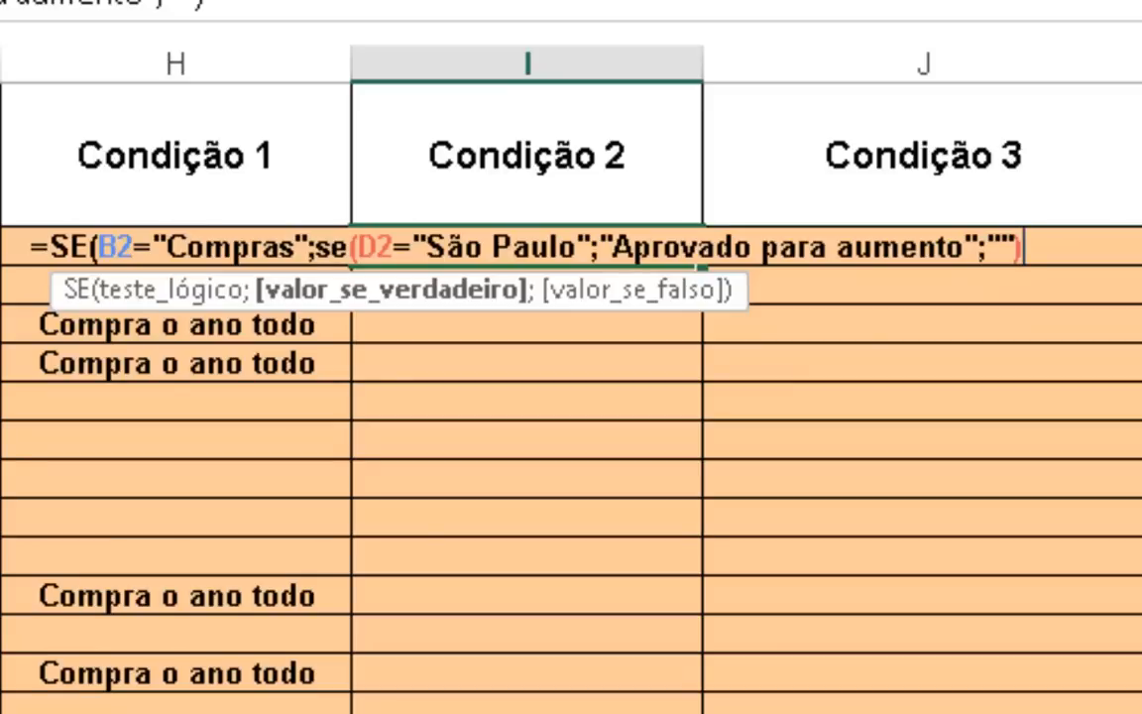
pyautogui.write(';')
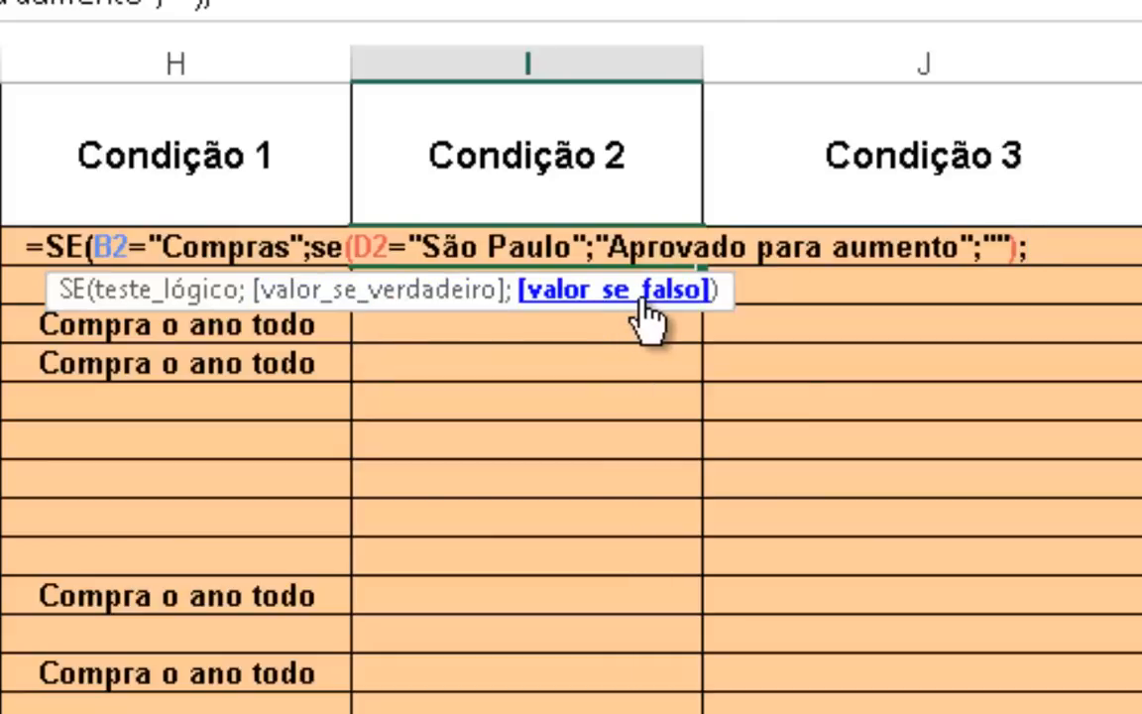
pyautogui.write('""')
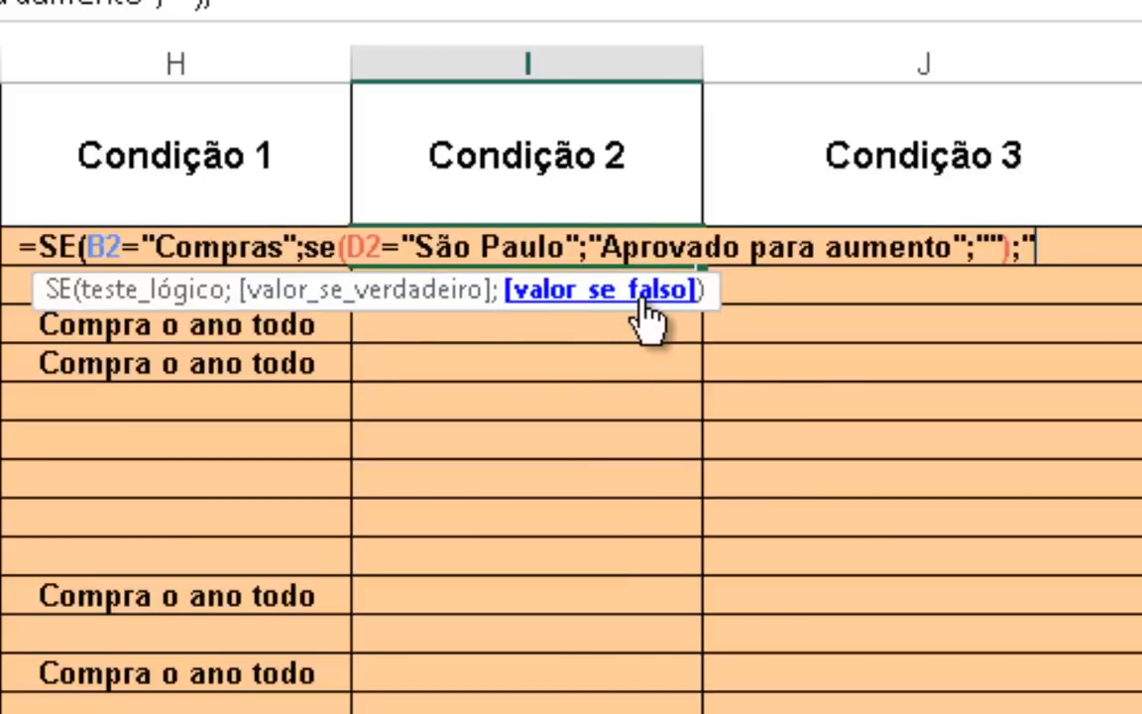
pyautogui.write(')')
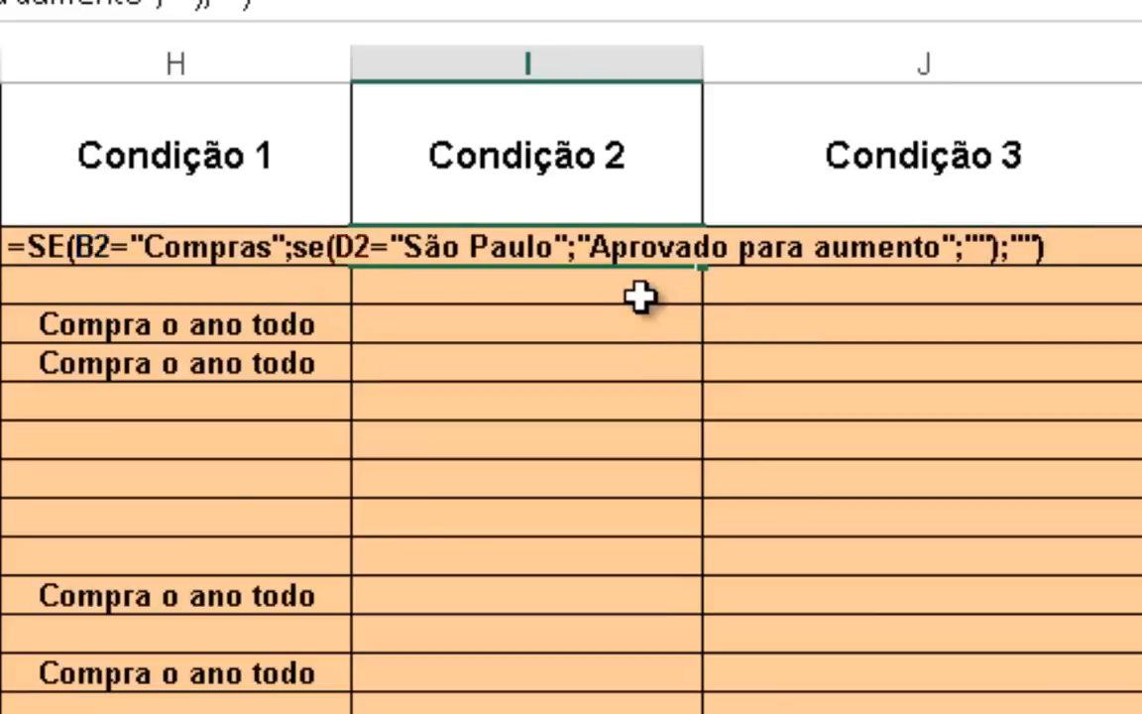
pyautogui.press('Return')
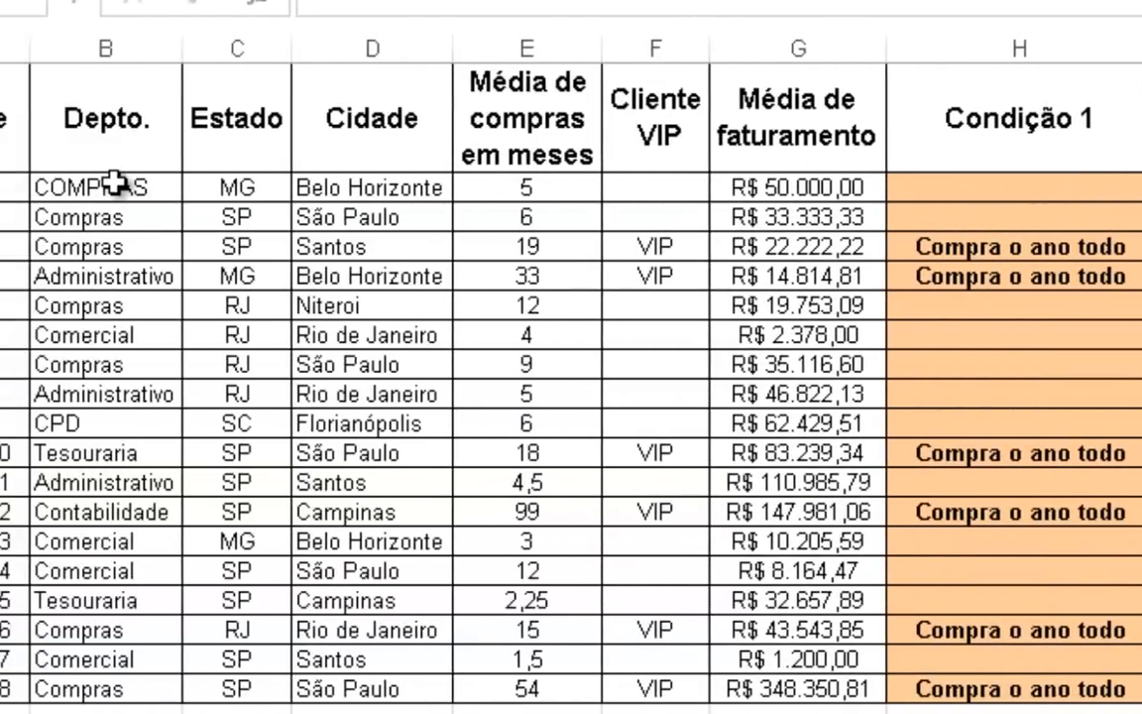
# Check row 2's department and city, and fill the I2 formula down the Condição 2 column to the last client row
pyautogui.click(116, 182)
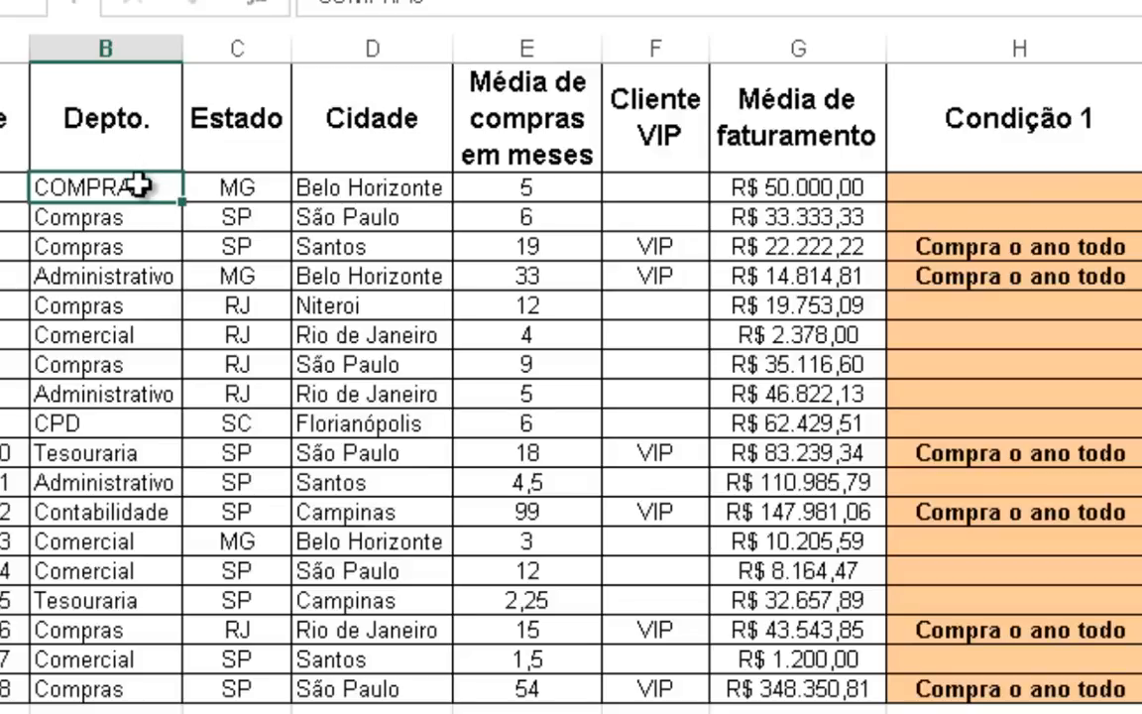
pyautogui.click(340, 190)
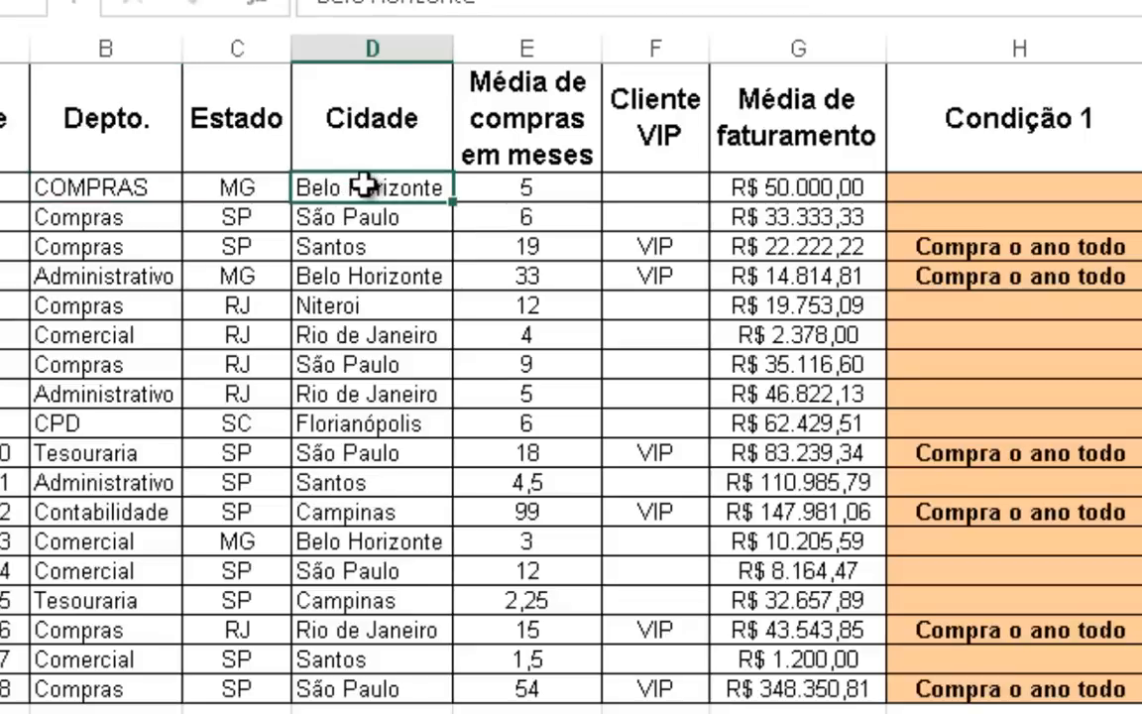
pyautogui.click(1140, 187)
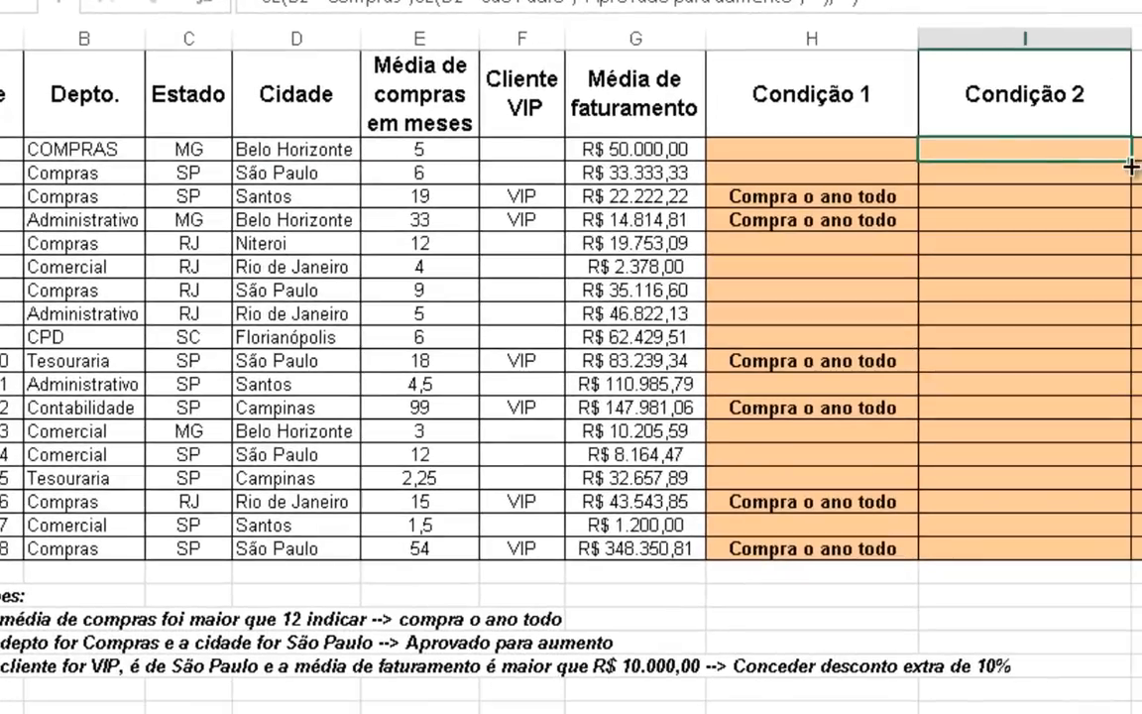
pyautogui.moveTo(1130, 173); pyautogui.dragTo(1128, 552)
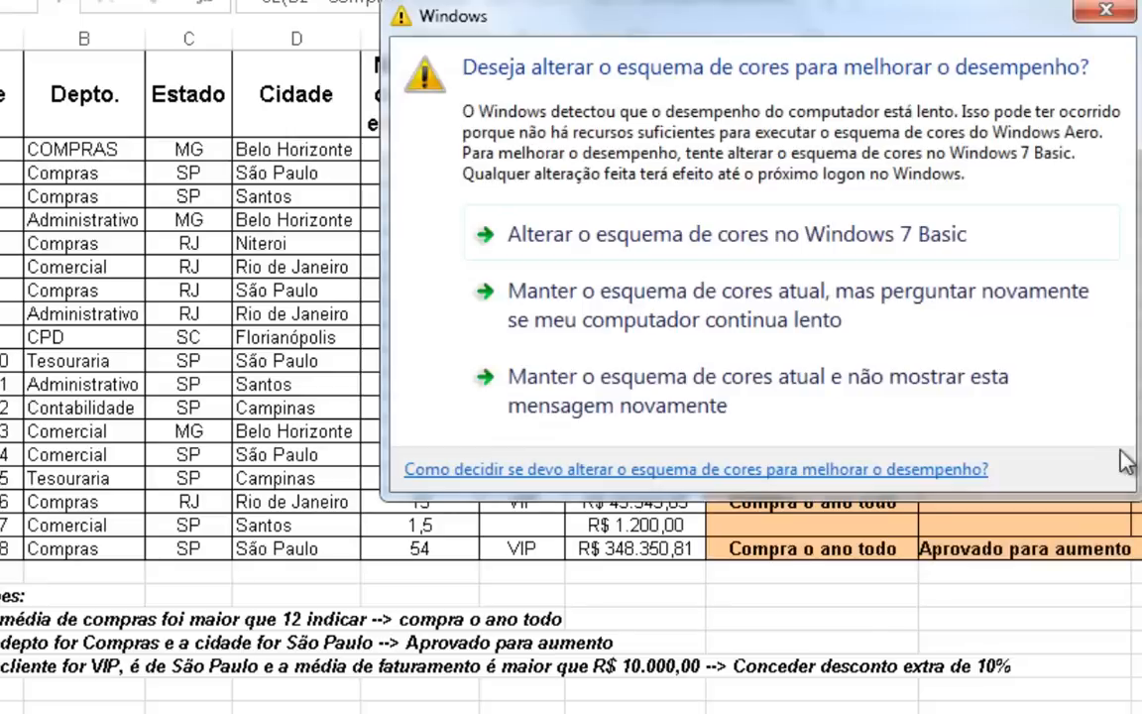
pyautogui.click(1106, 9)
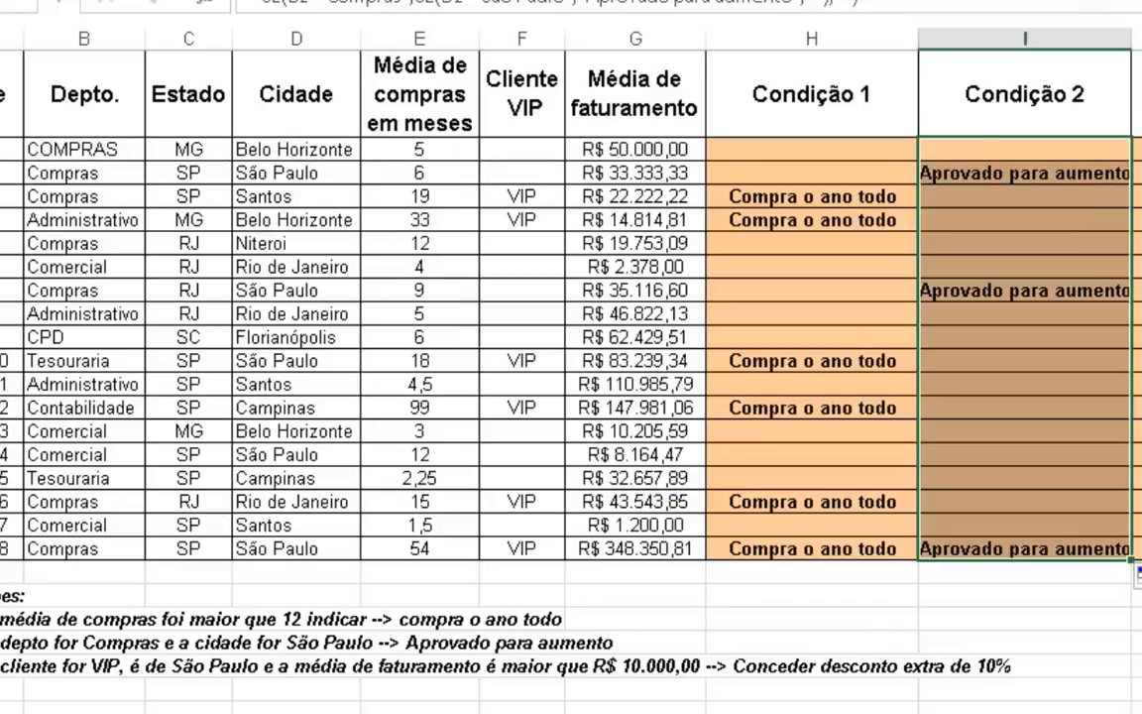
# Check the Depto. and Cidade values in row 3 against its Condição 2 result
pyautogui.click(1091, 219)
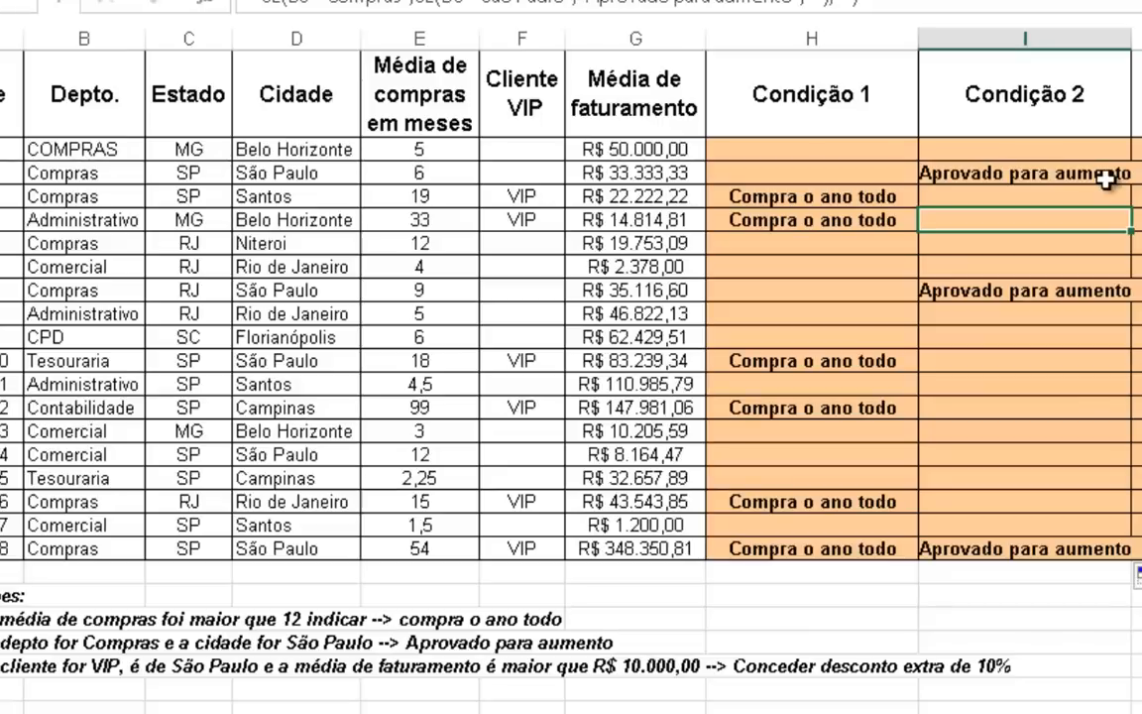
pyautogui.click(104, 175)
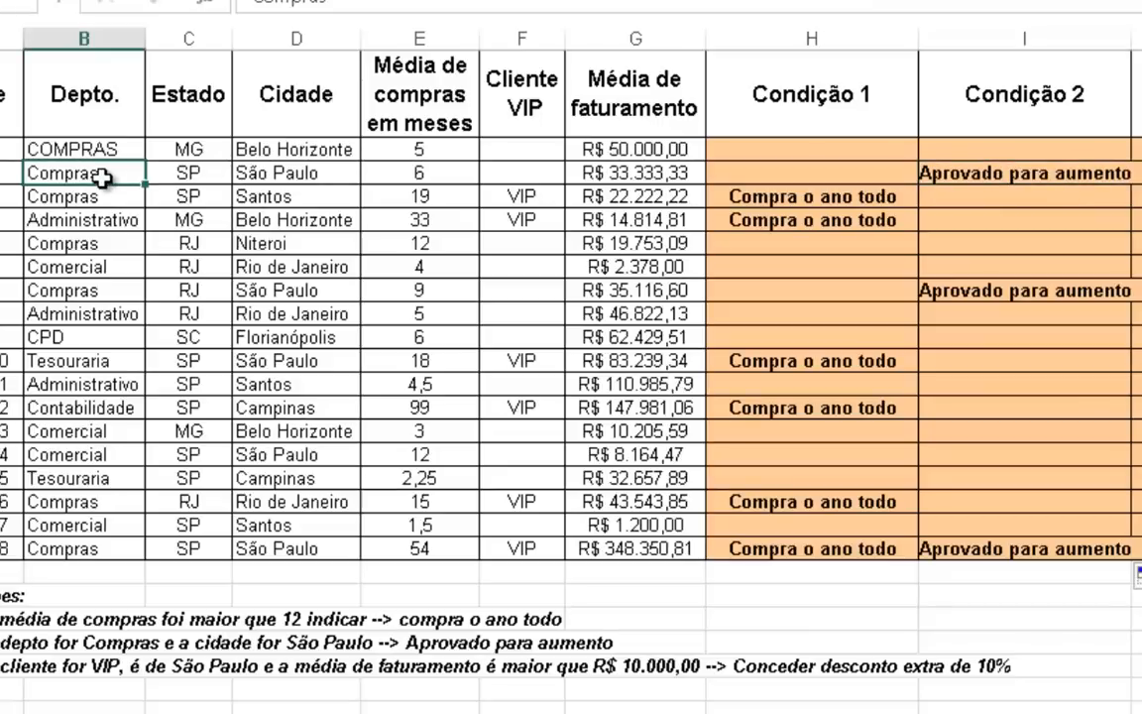
pyautogui.click(309, 174)
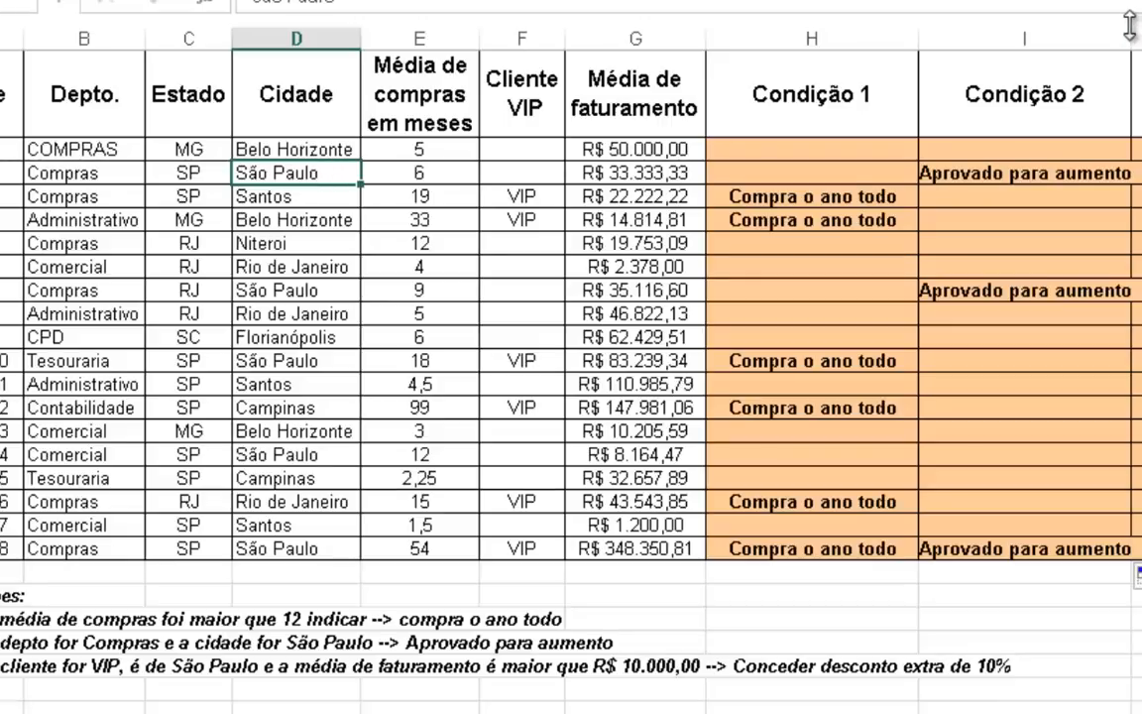
# Examine the I2 formula part by part: the outer test, the nested SE, its test, its true value and its false value
pyautogui.click(947, 150)
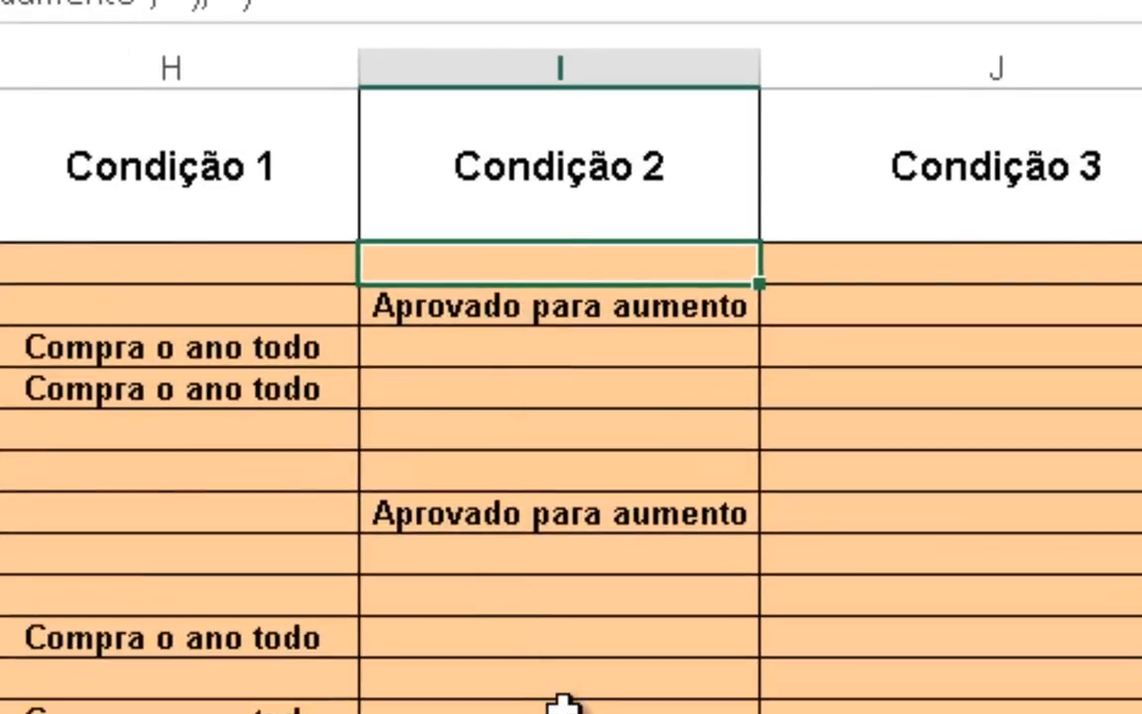
pyautogui.press('F2')
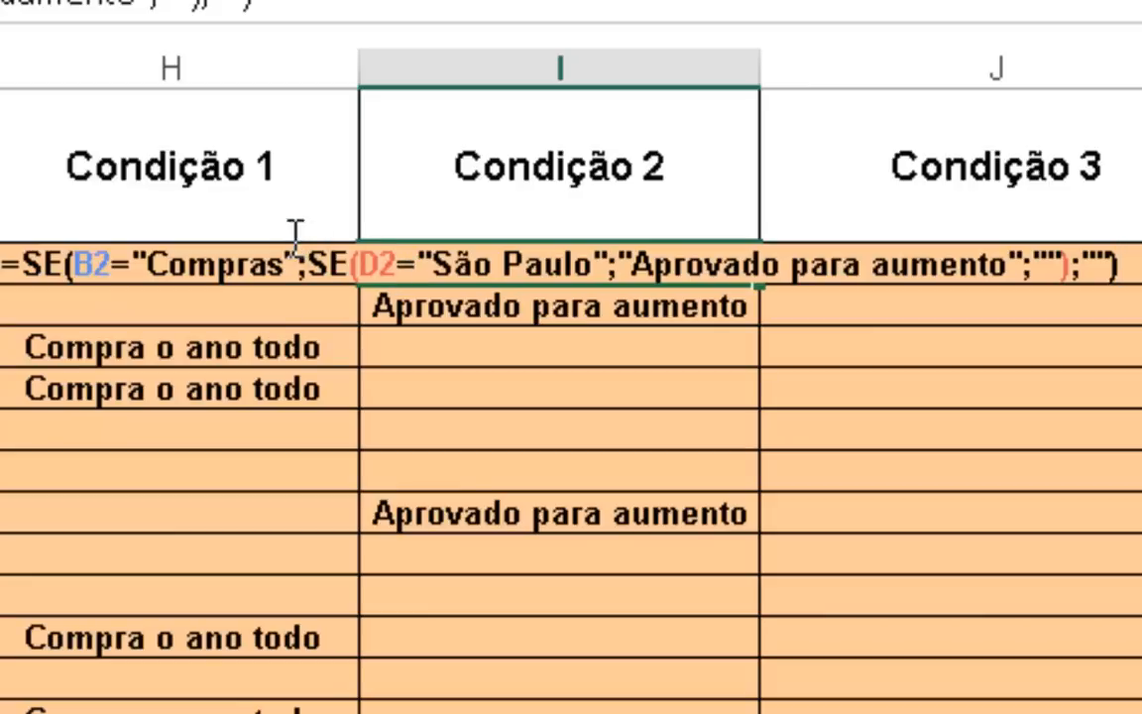
pyautogui.moveTo(295, 264); pyautogui.dragTo(87, 265)
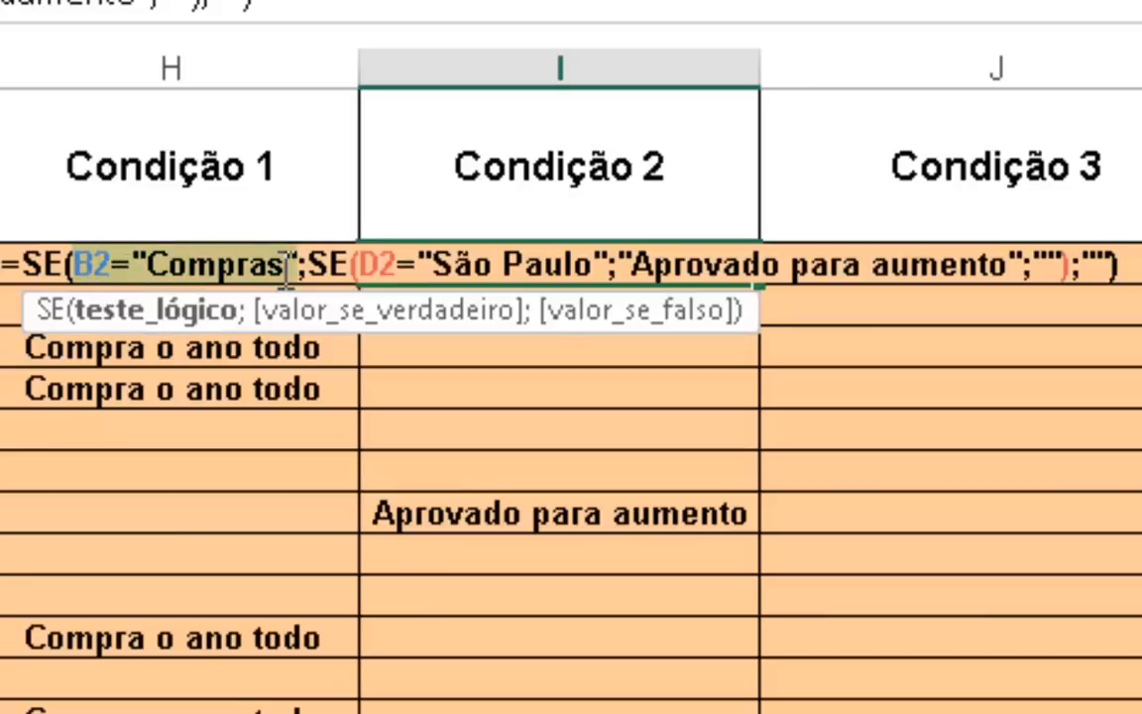
pyautogui.moveTo(308, 264); pyautogui.dragTo(1013, 266)
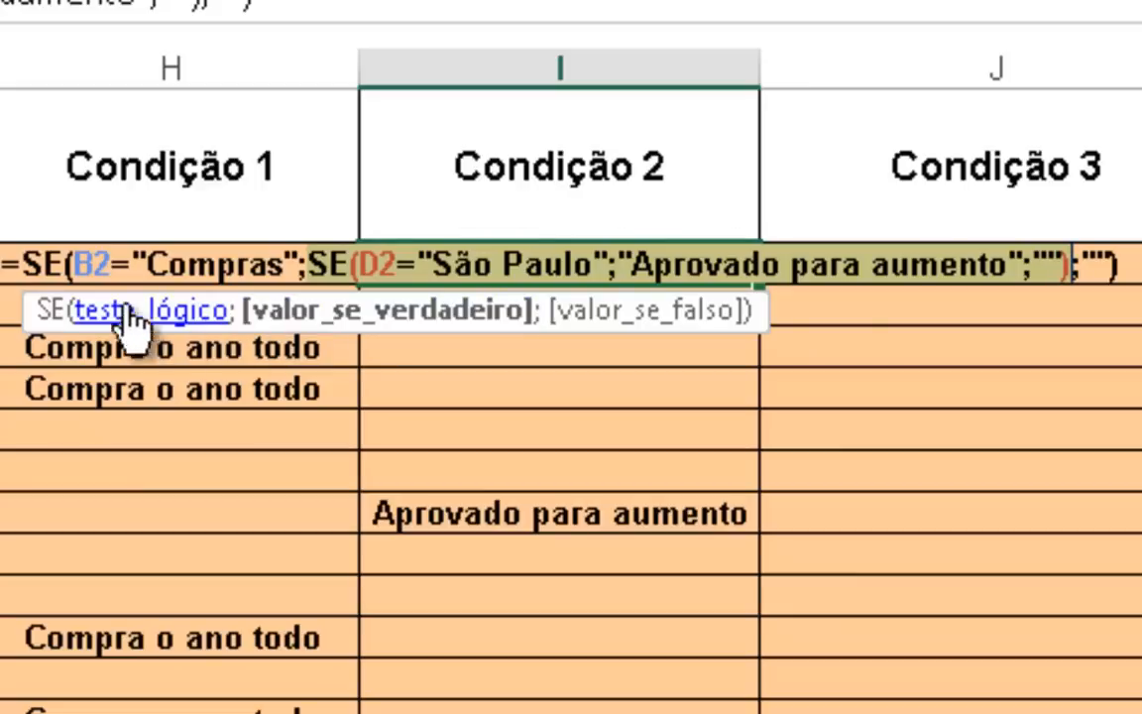
pyautogui.click(381, 265)
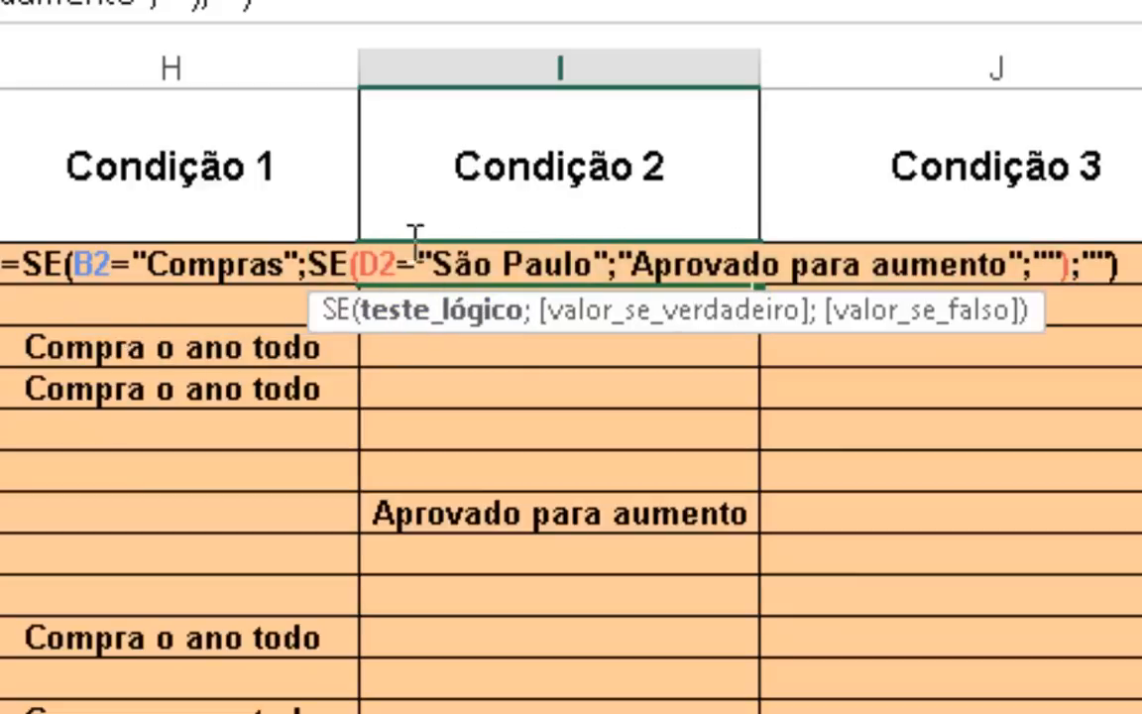
pyautogui.moveTo(360, 265); pyautogui.dragTo(547, 265)
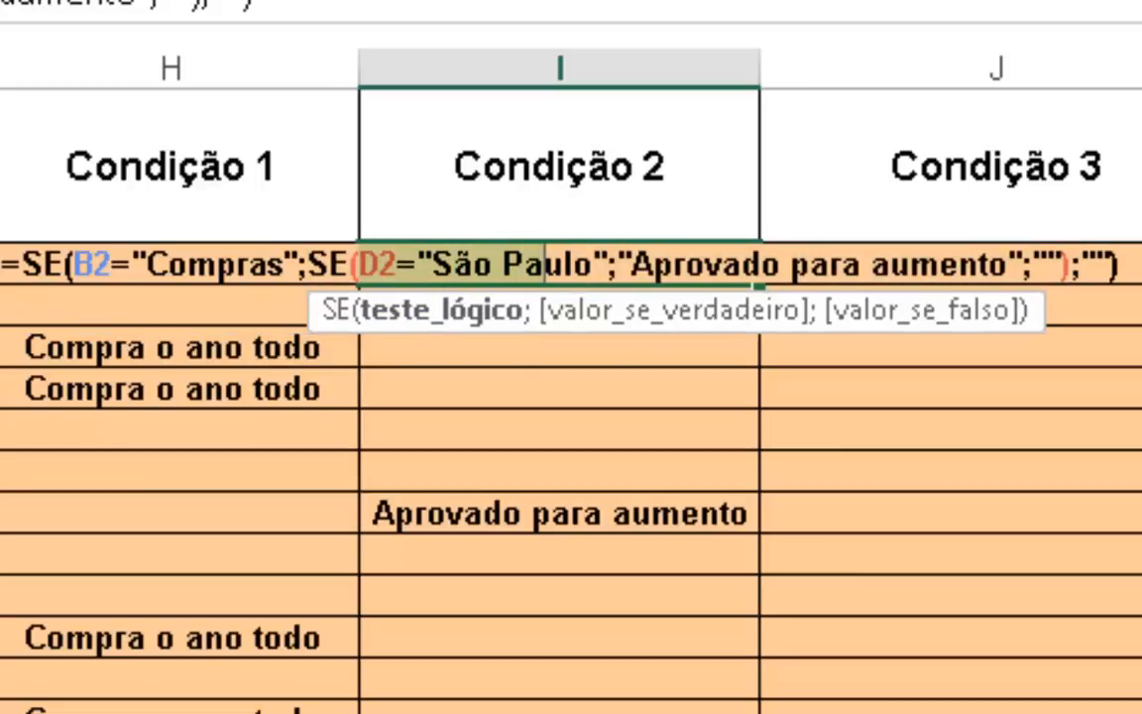
pyautogui.click(573, 264)
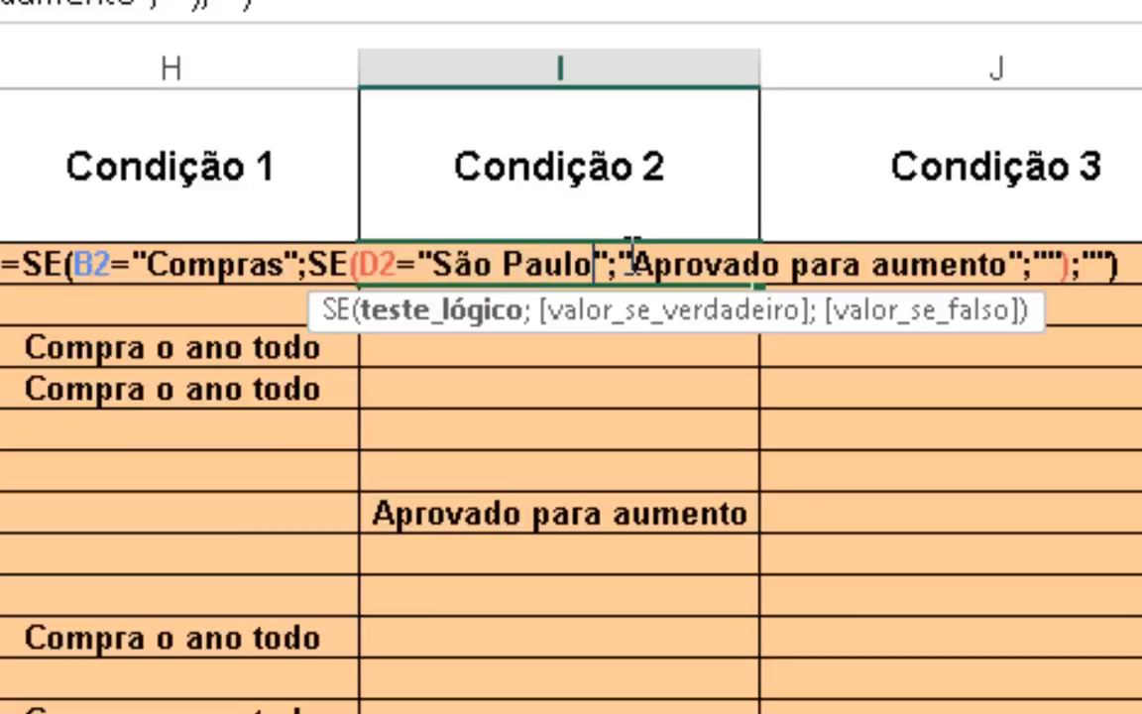
pyautogui.moveTo(616, 262); pyautogui.dragTo(1024, 258)
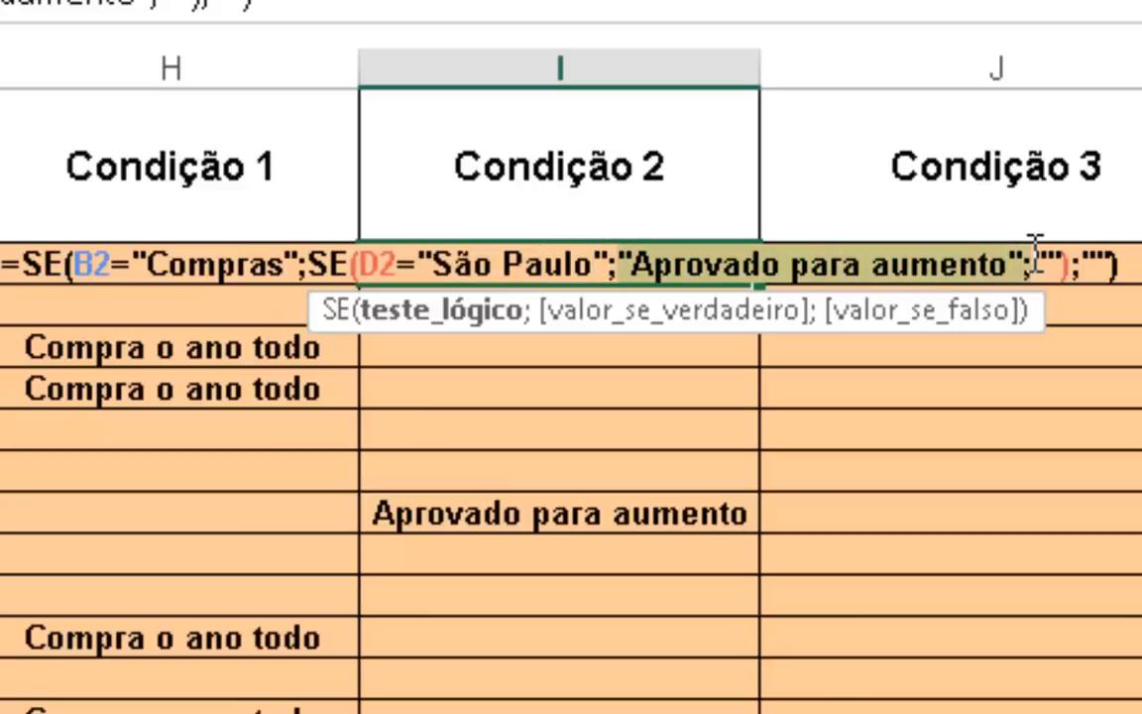
pyautogui.click(878, 313)
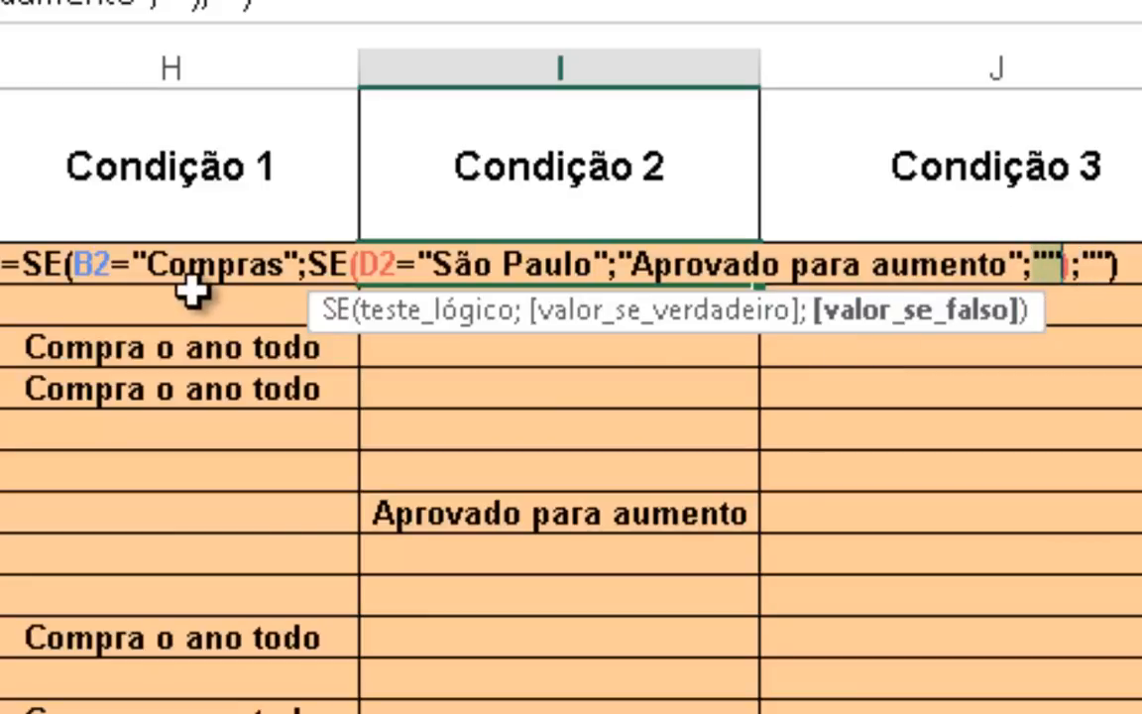
pyautogui.press('Return')
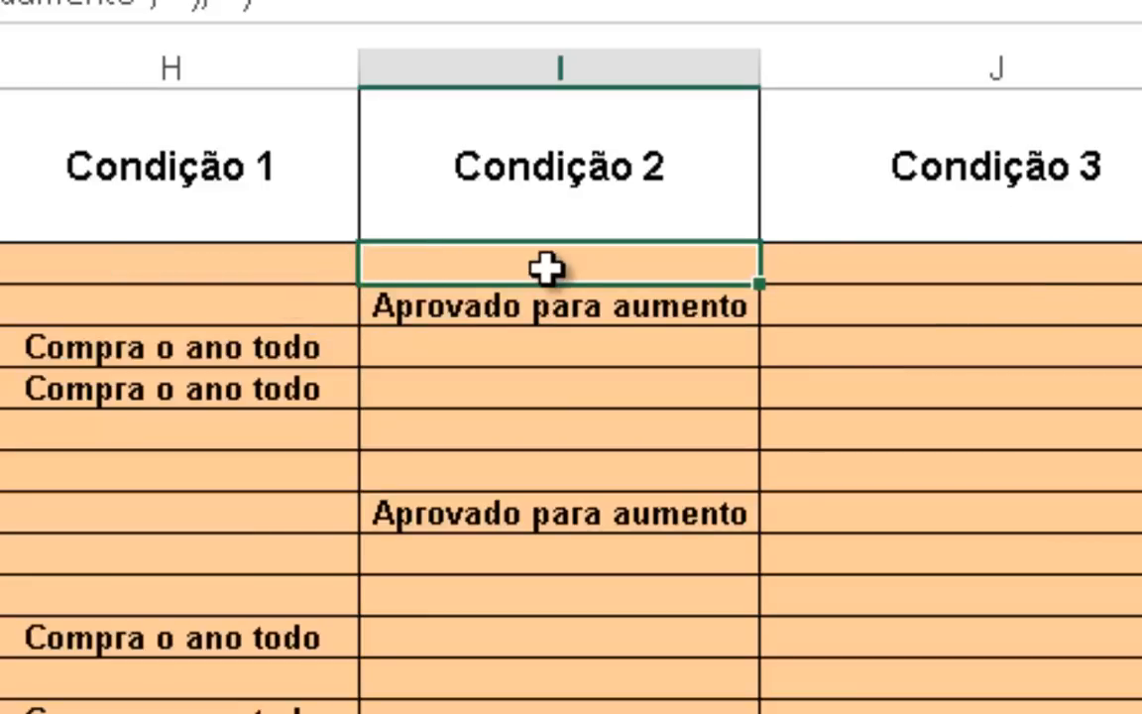
# Look through the blank cells of the Condição 2 column and return to I2
pyautogui.click(546, 347)
pyautogui.click(549, 388)
pyautogui.click(549, 470)
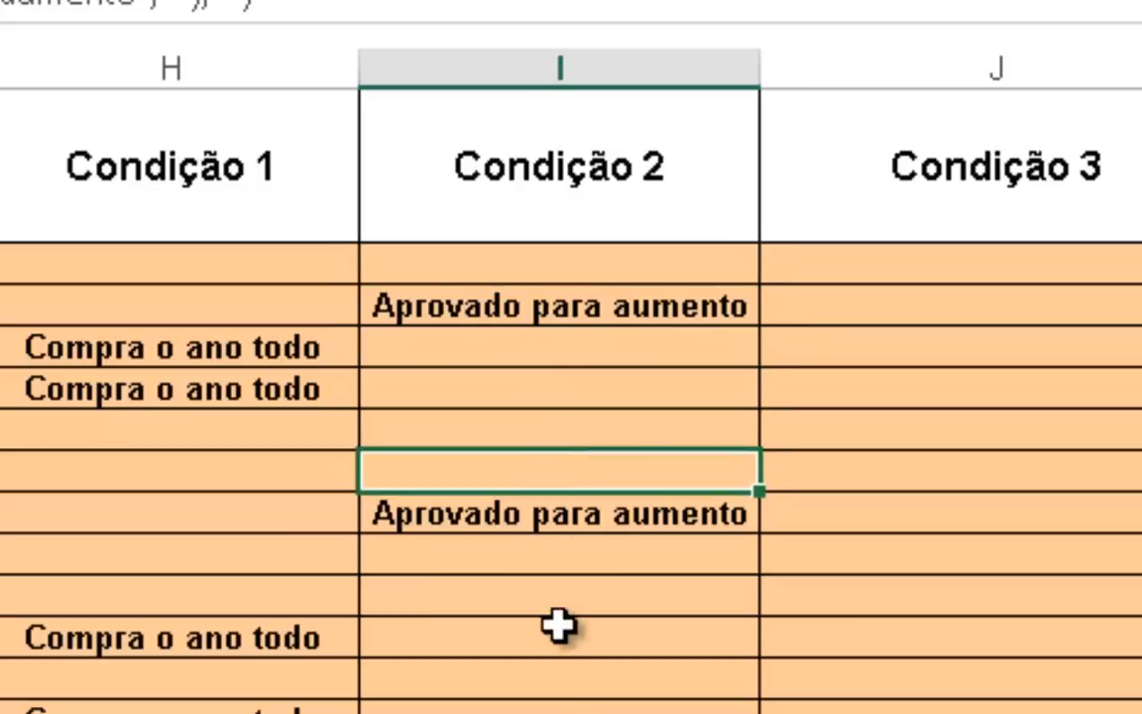
pyautogui.click(558, 635)
pyautogui.click(556, 694)
pyautogui.click(570, 260)
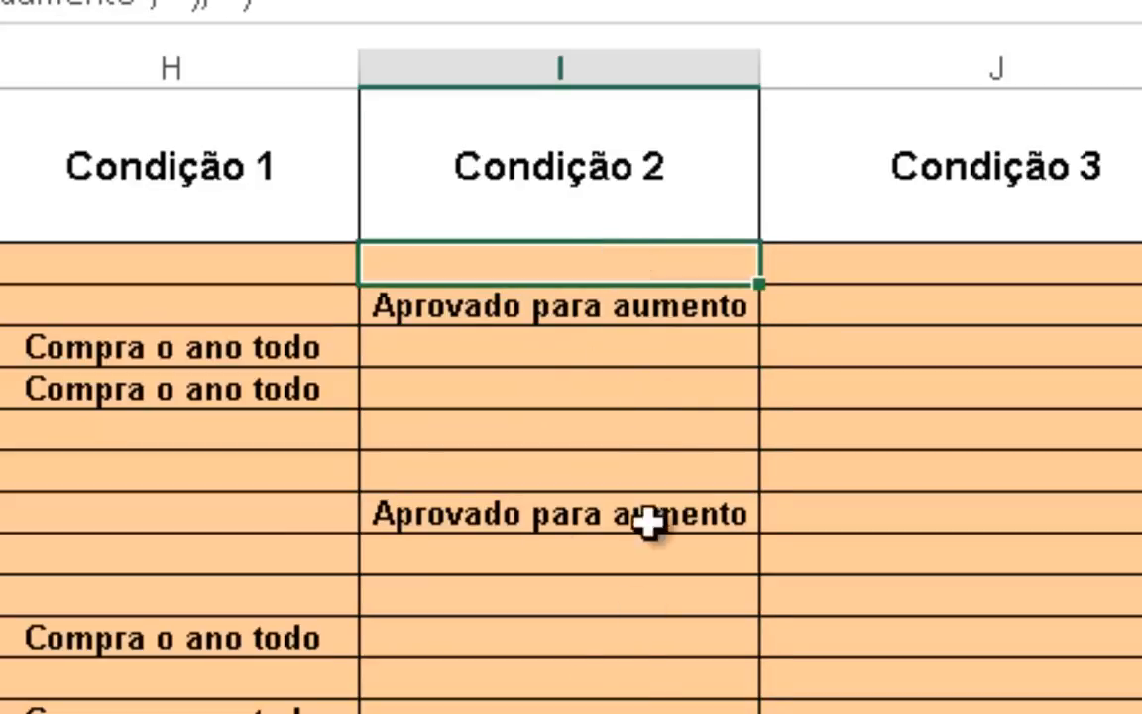
# Replace the nested SE's empty false value in the I2 formula with the text "Não é de SP"
pyautogui.press('F2')
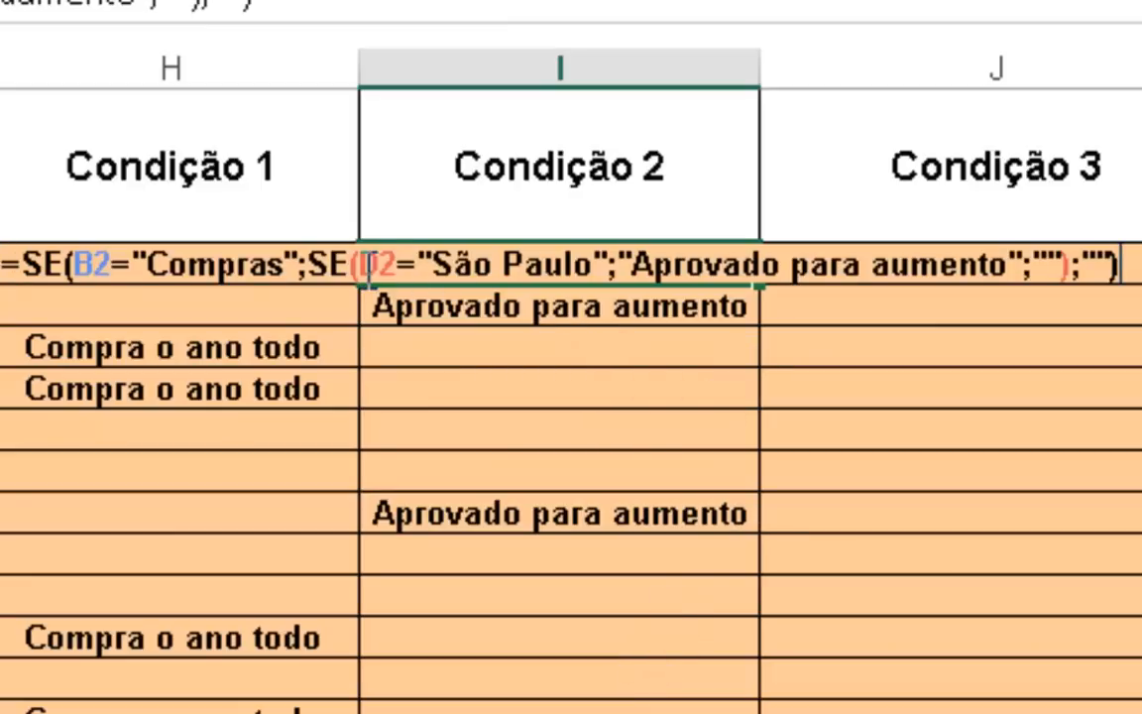
pyautogui.moveTo(315, 253); pyautogui.dragTo(530, 283)
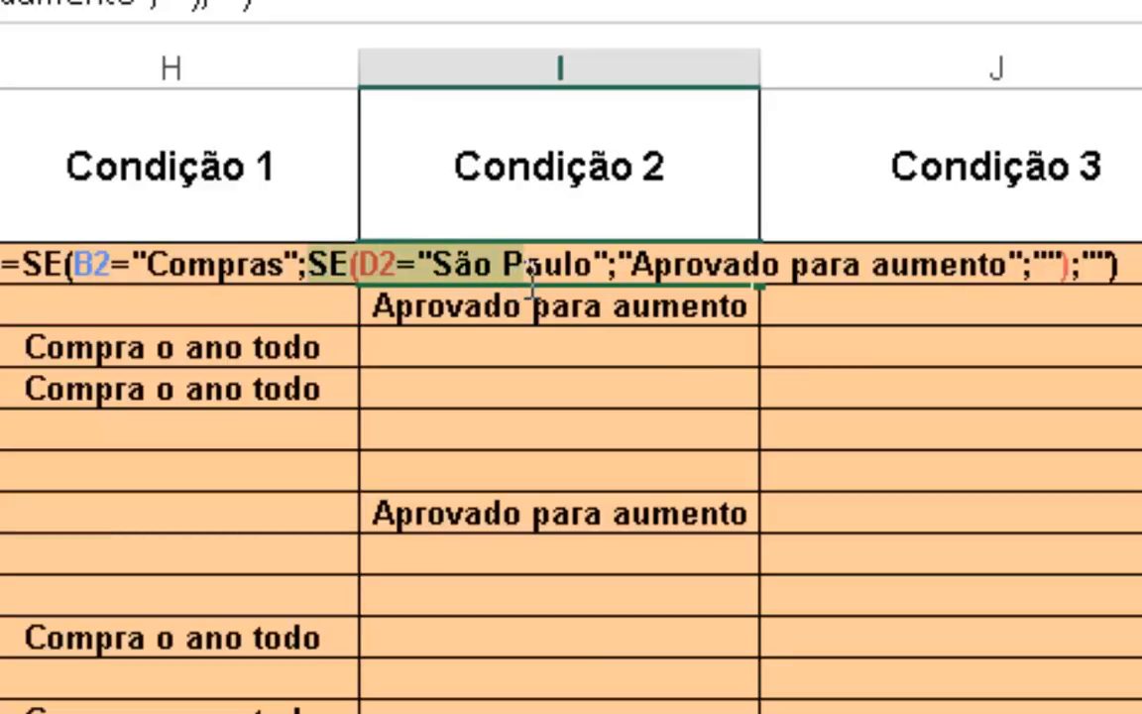
pyautogui.click(607, 263)
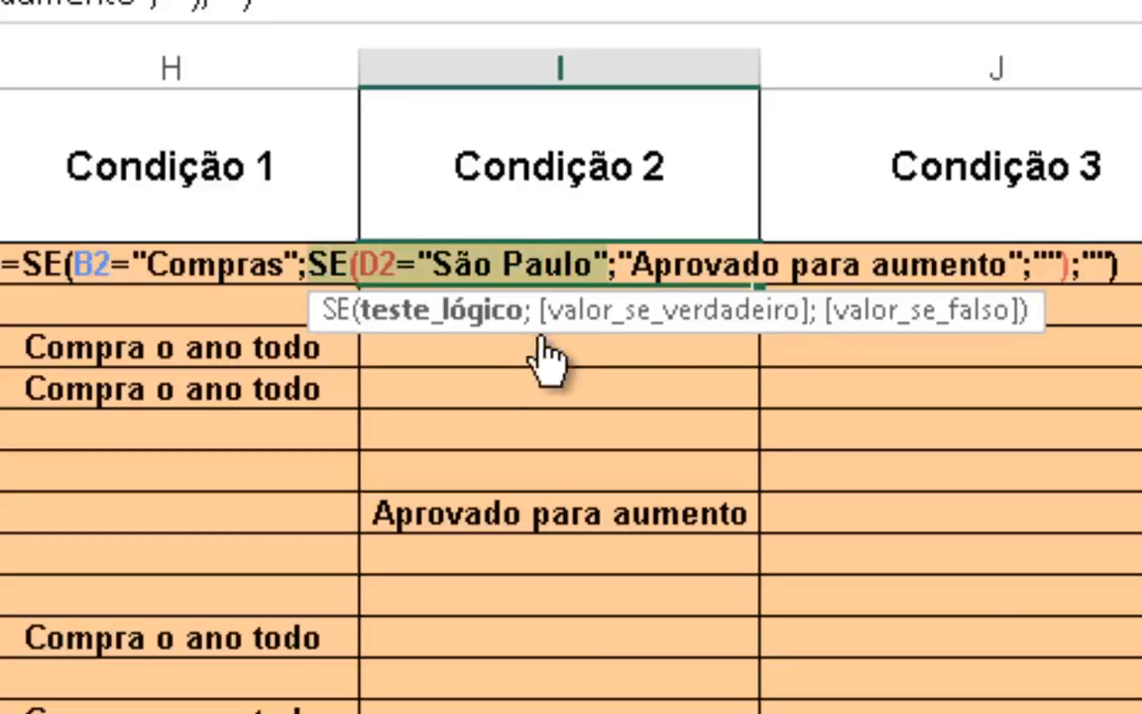
pyautogui.click(775, 263)
pyautogui.click(842, 264)
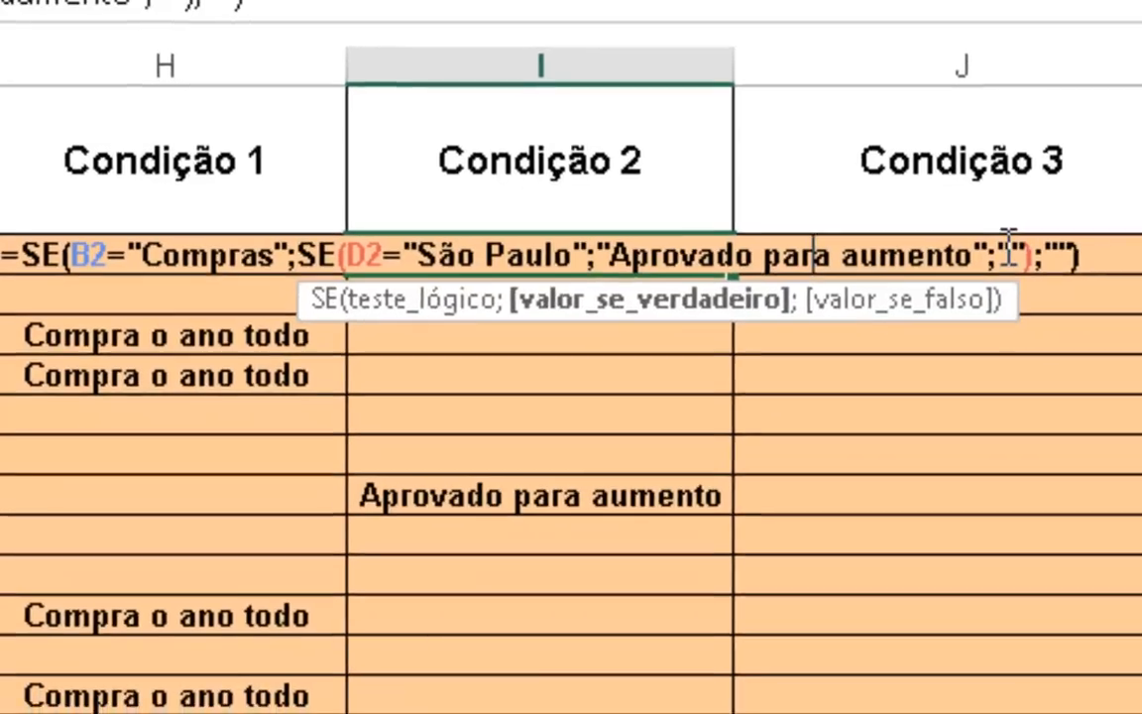
pyautogui.click(1043, 263)
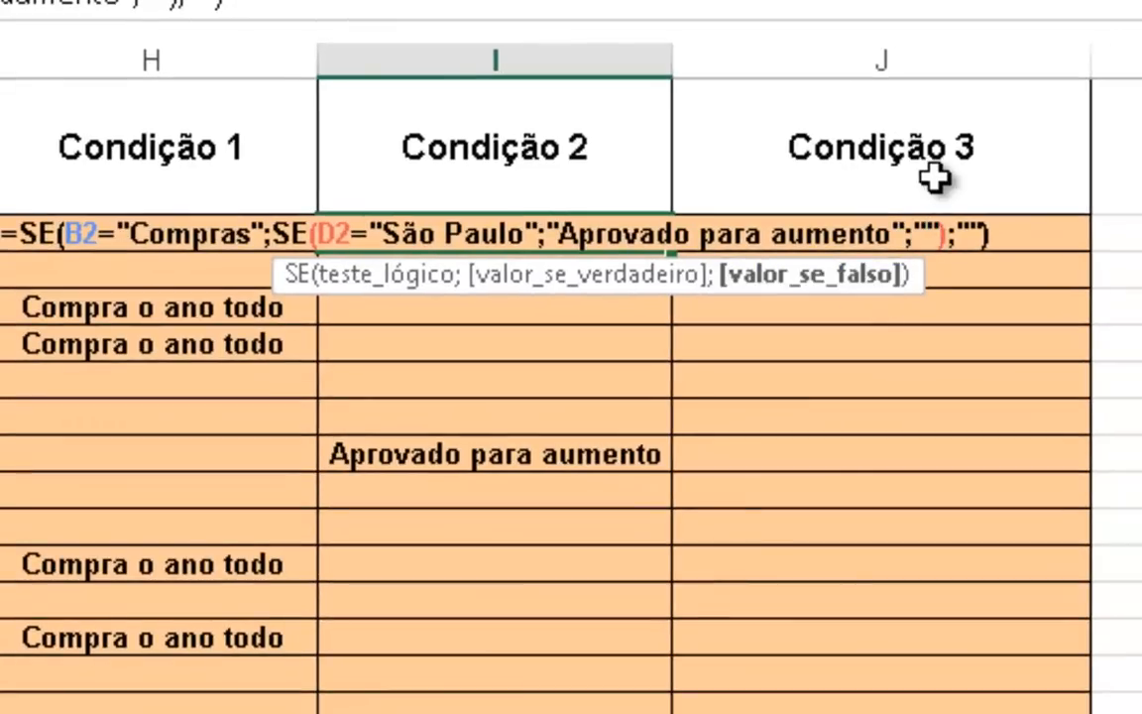
pyautogui.write('Não é de ')
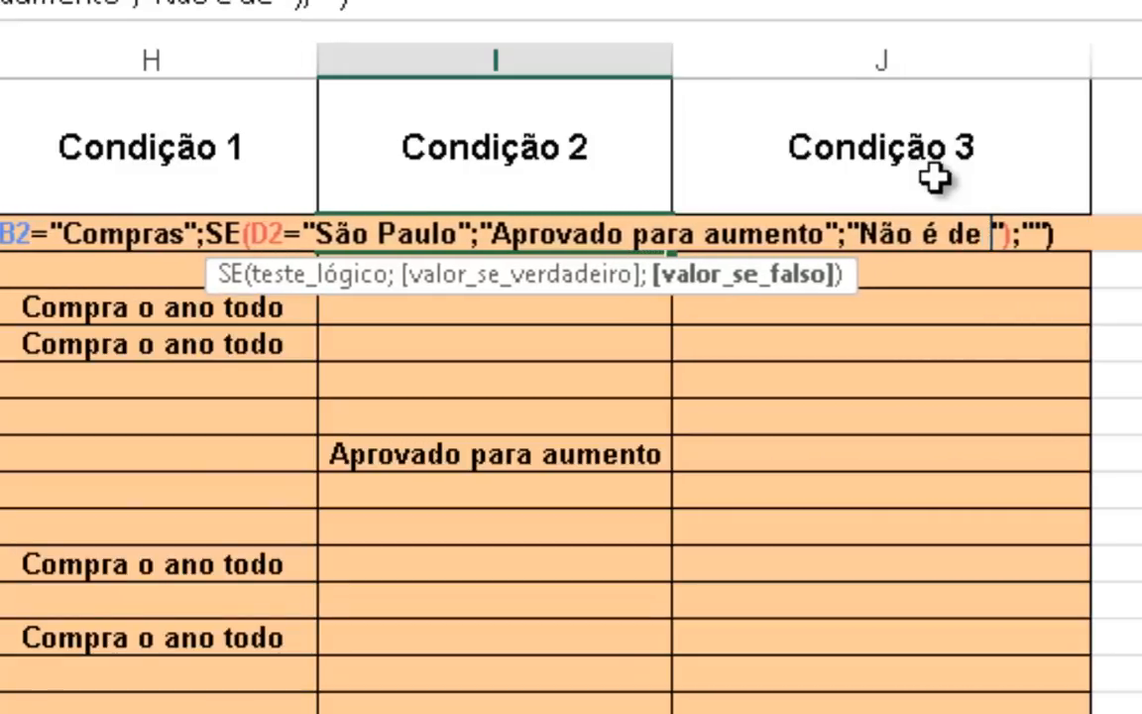
pyautogui.write('SP')
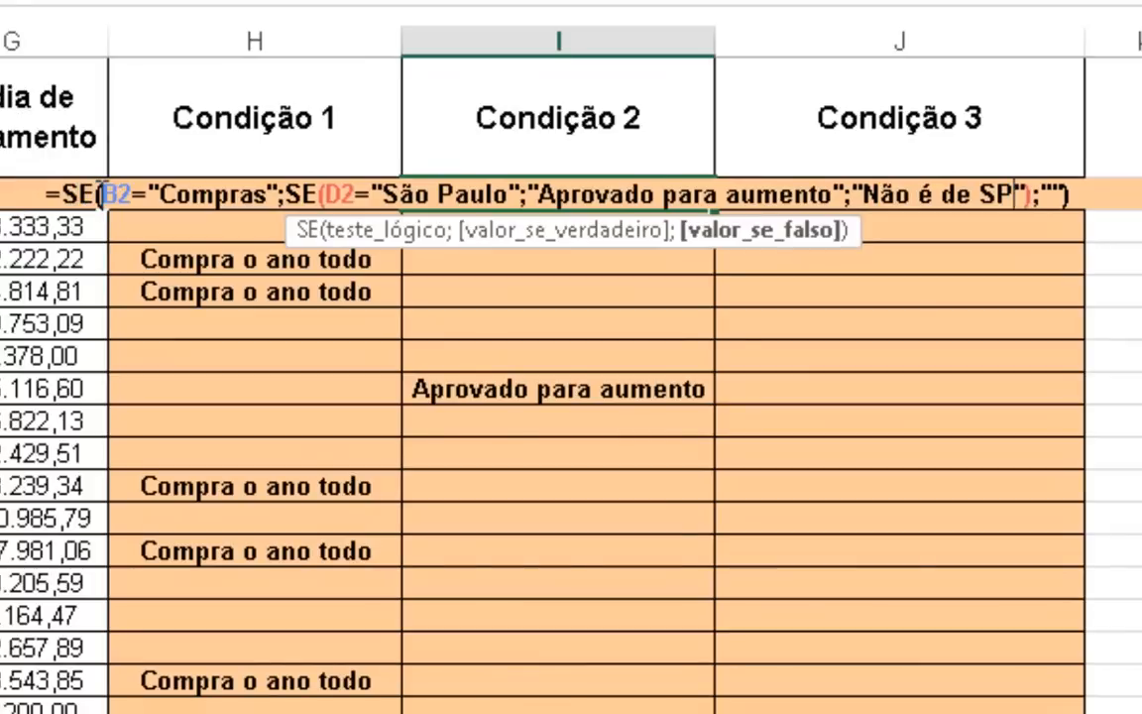
pyautogui.click(48, 210)
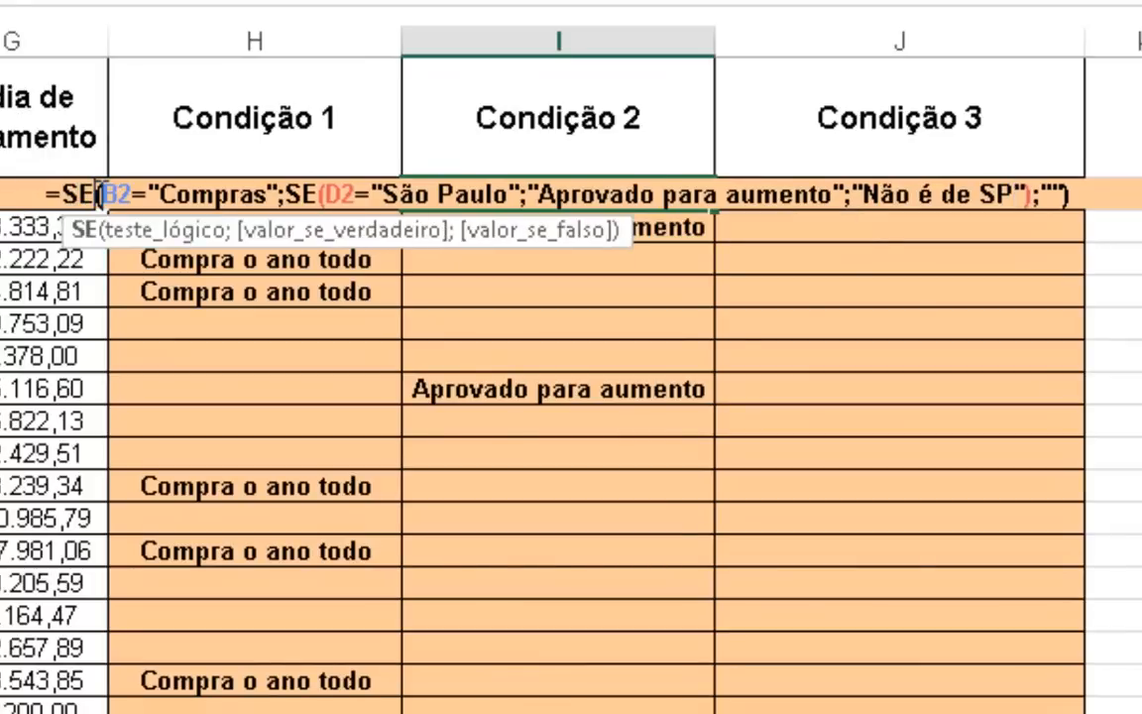
# Replace the outer SE's empty false value in the I2 formula with the text "Não é compras"
pyautogui.click(159, 193)
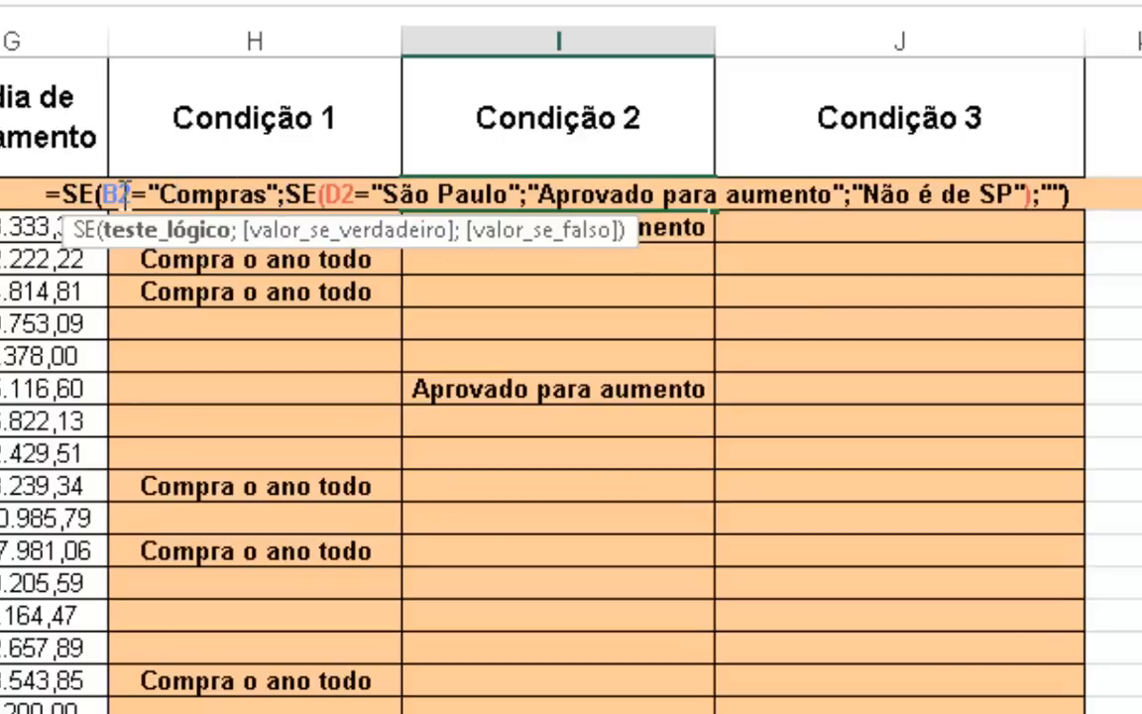
pyautogui.click(525, 237)
pyautogui.press('Right')
pyautogui.press('Left')
pyautogui.write('Não ')
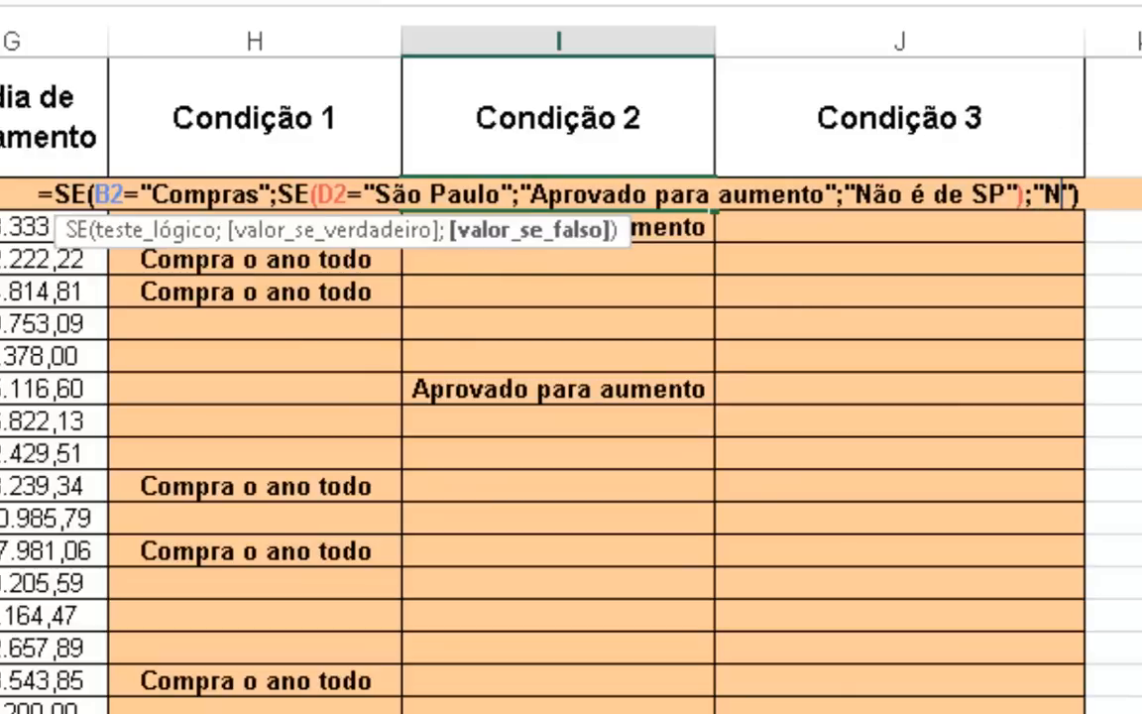
pyautogui.write('é compras')
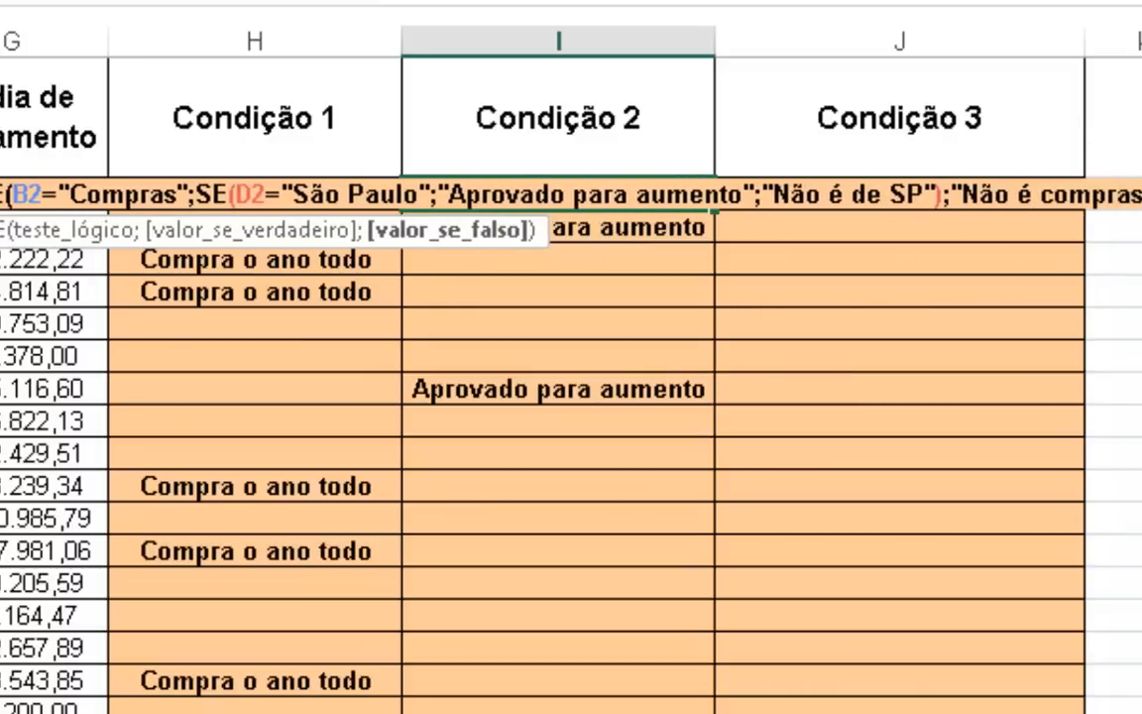
pyautogui.press('Return')
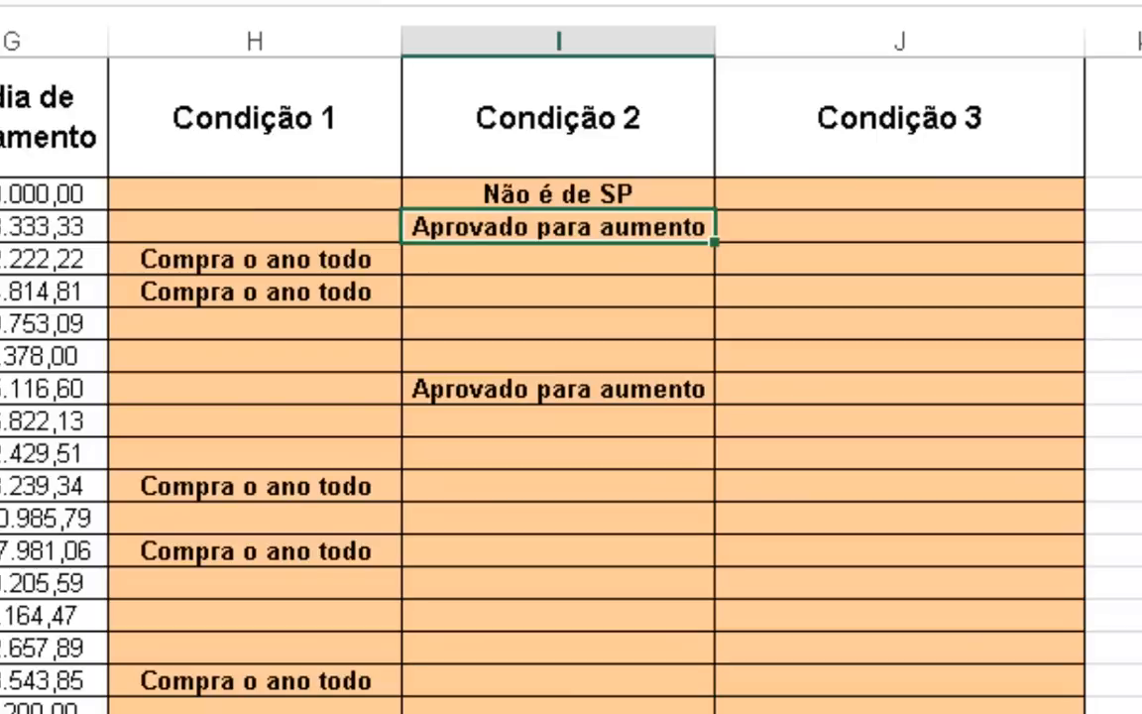
# Fill the updated I2 formula down the whole Condição 2 column
pyautogui.click(657, 189)
pyautogui.doubleClick(716, 209)
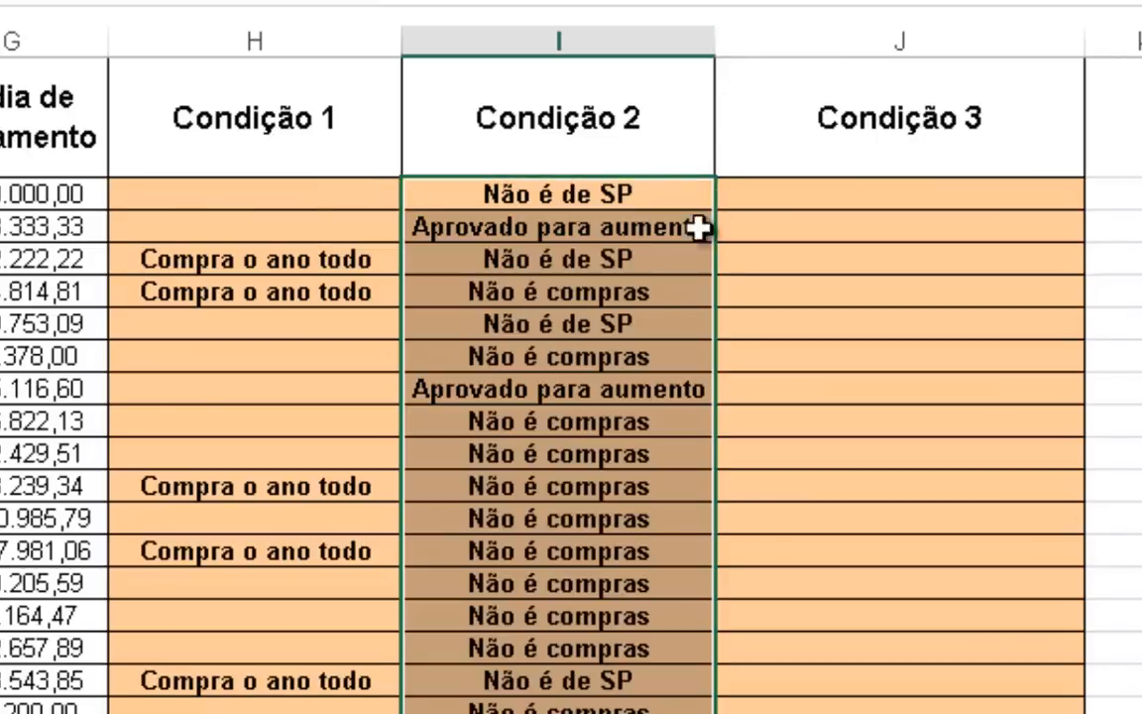
pyautogui.click(652, 292)
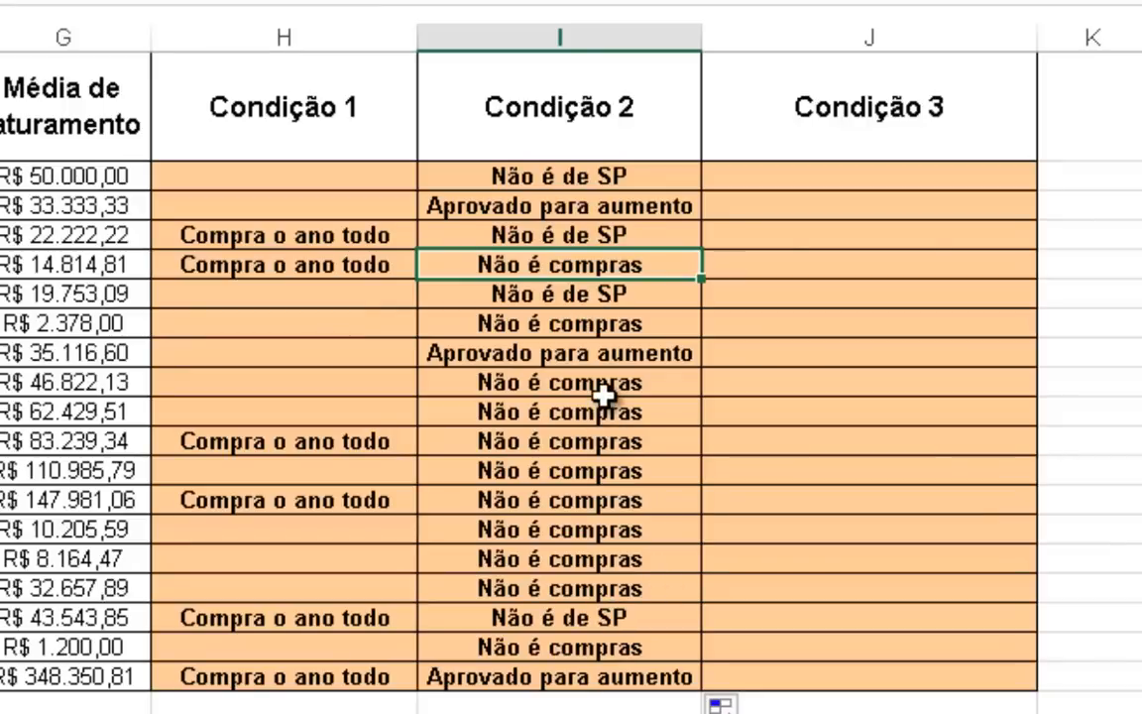
# Examine the nested SE that serves as the true value in the I2 formula
pyautogui.click(518, 170)
pyautogui.doubleClick(533, 176)
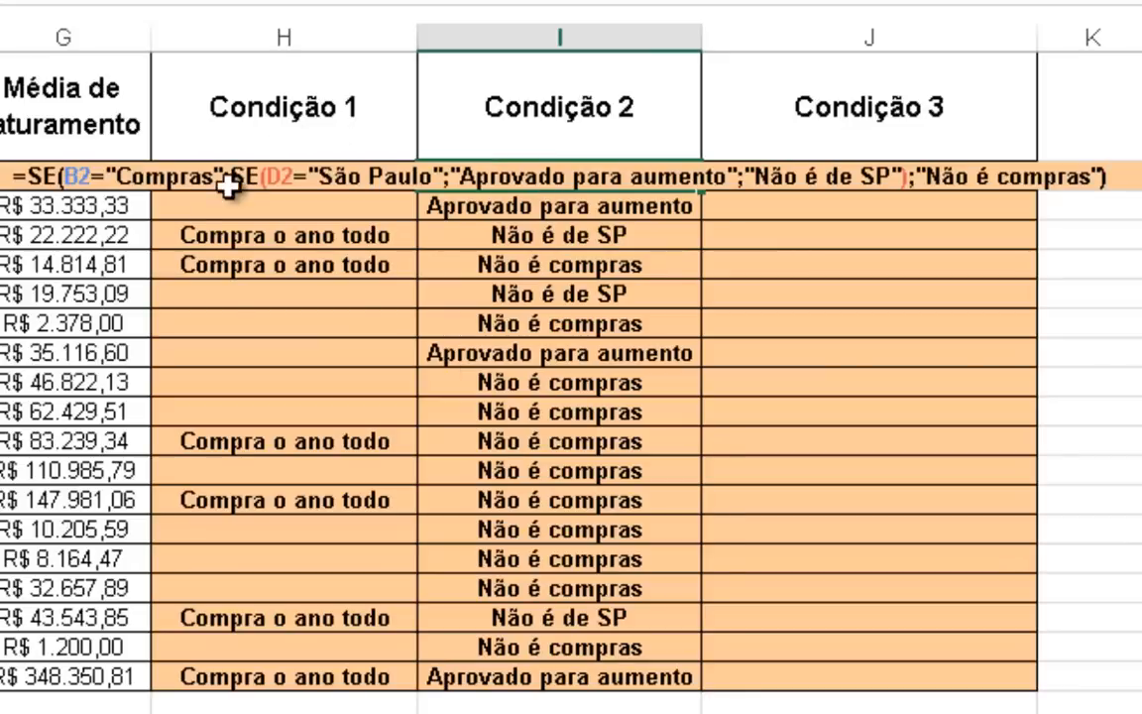
pyautogui.moveTo(235, 170); pyautogui.dragTo(910, 188)
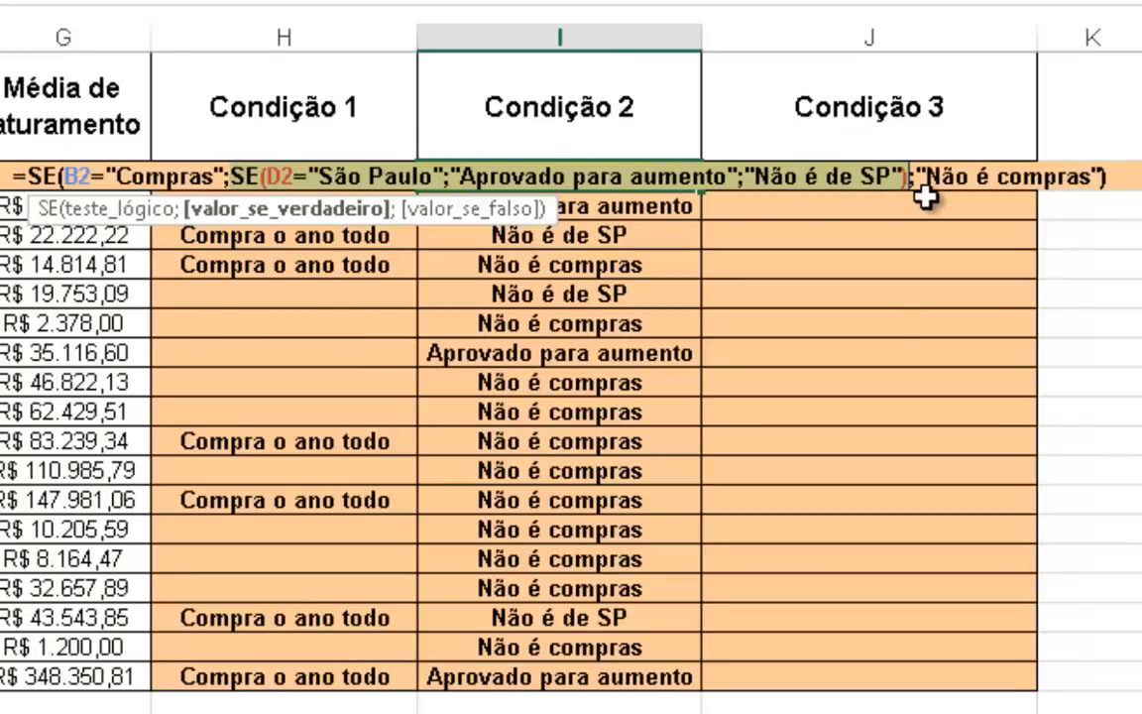
pyautogui.hotkey('ctrl', 'Return')
# Start an SE formula in J2 for Condição 3 with the logical test F2="Vip"
pyautogui.click(842, 169)
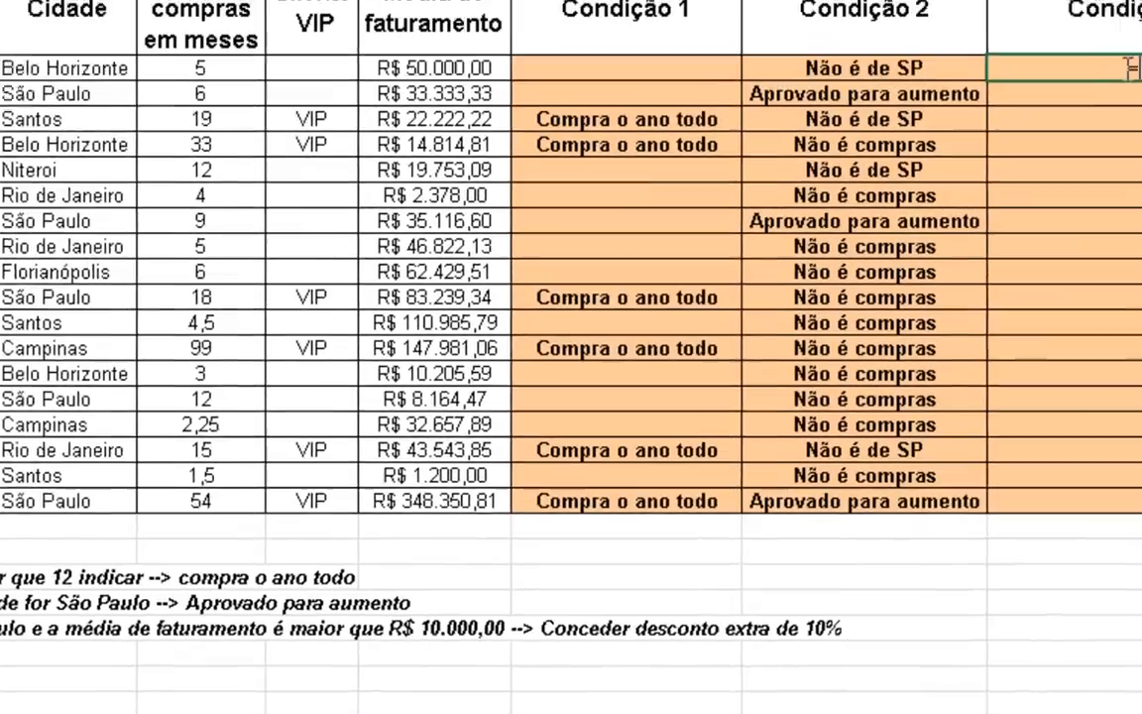
pyautogui.write('=se(')
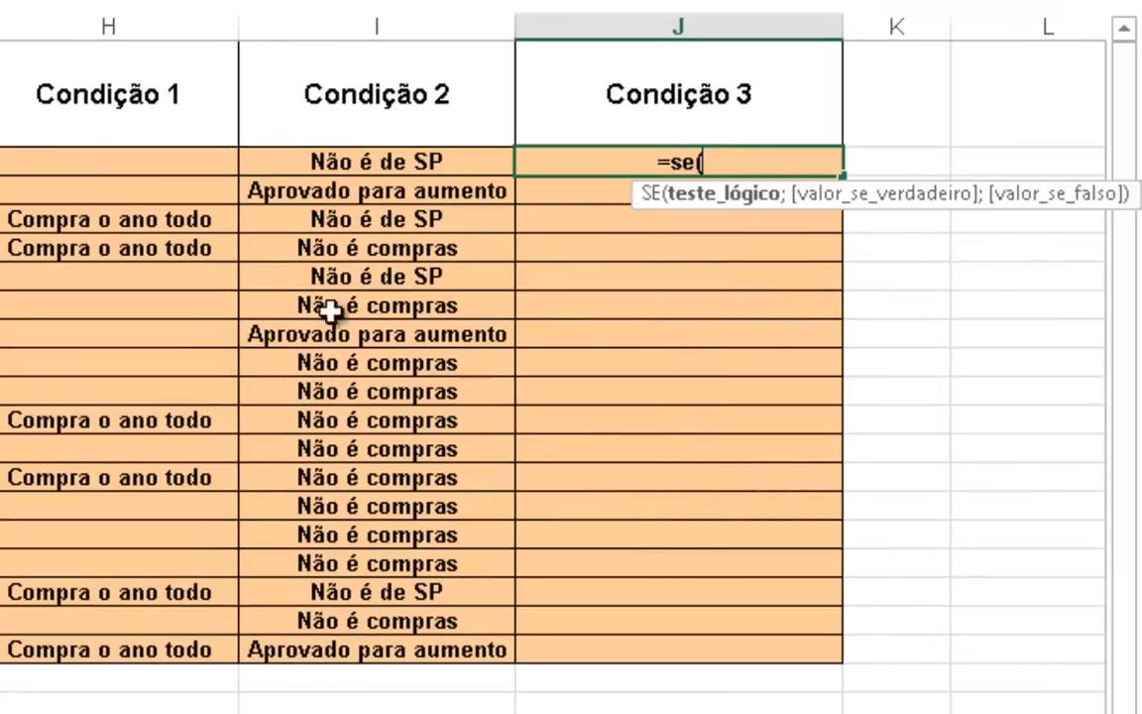
pyautogui.hscroll(1, 630, 144)
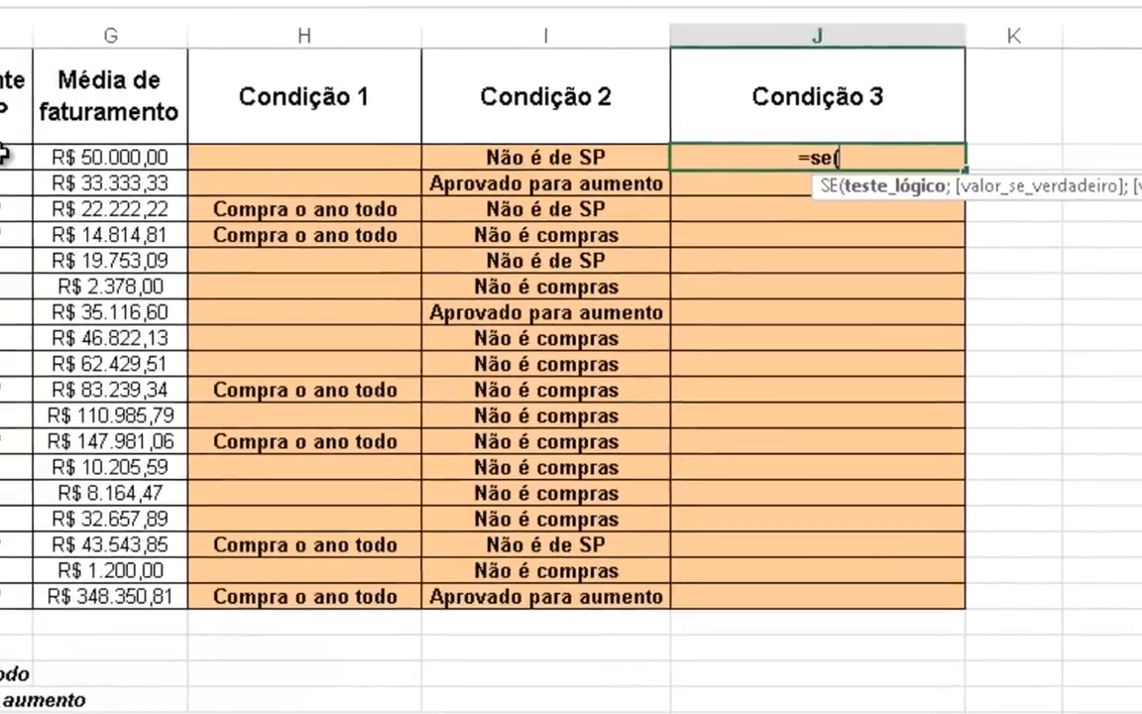
pyautogui.click(87, 156)
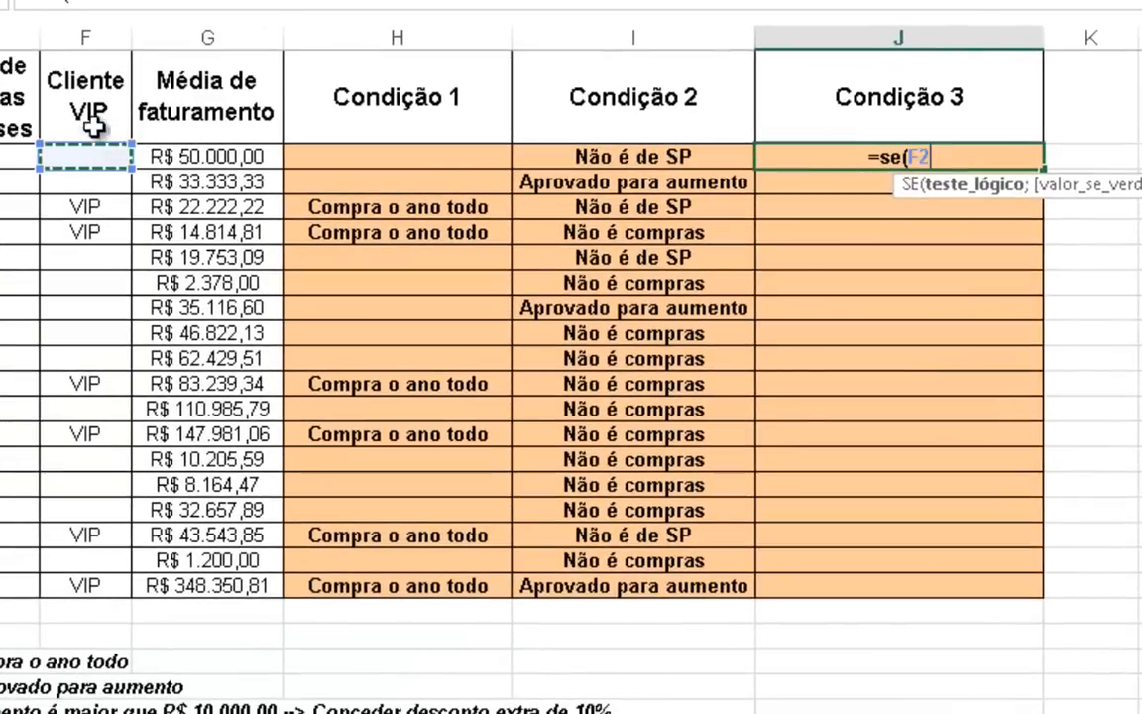
pyautogui.write('=')
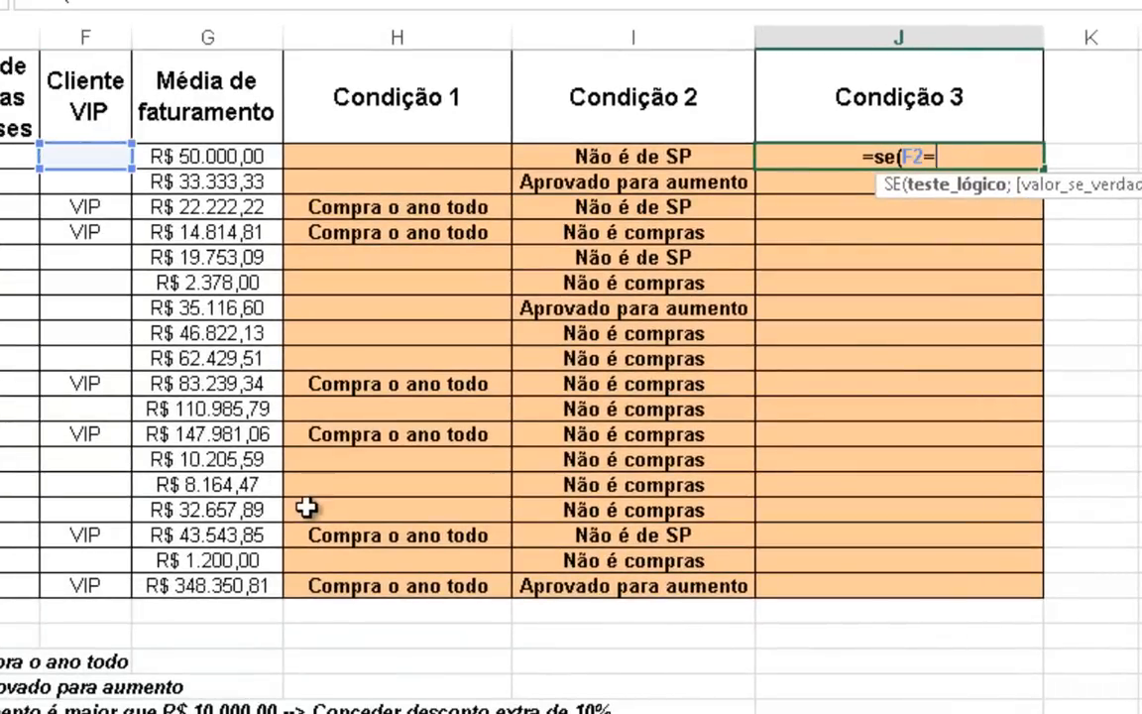
pyautogui.write('"Vip"')
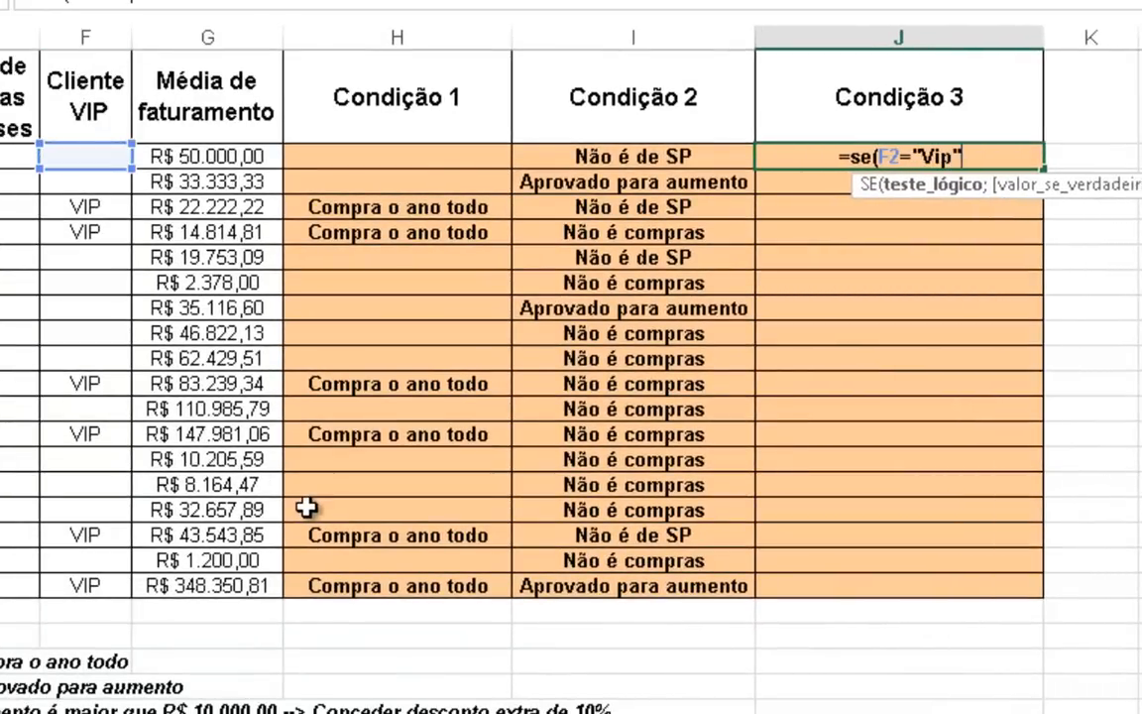
pyautogui.write(';')
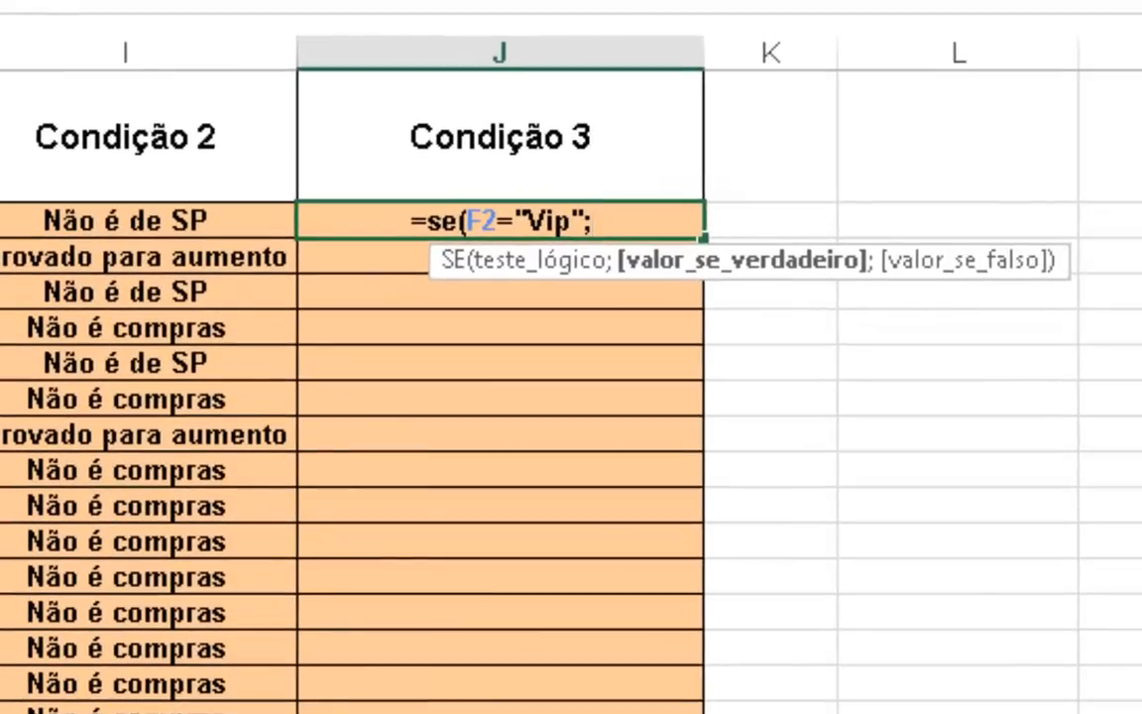
# Nest a second SE as the true value in the J2 formula, with the logical test D2="São Paulo"
pyautogui.write('se')
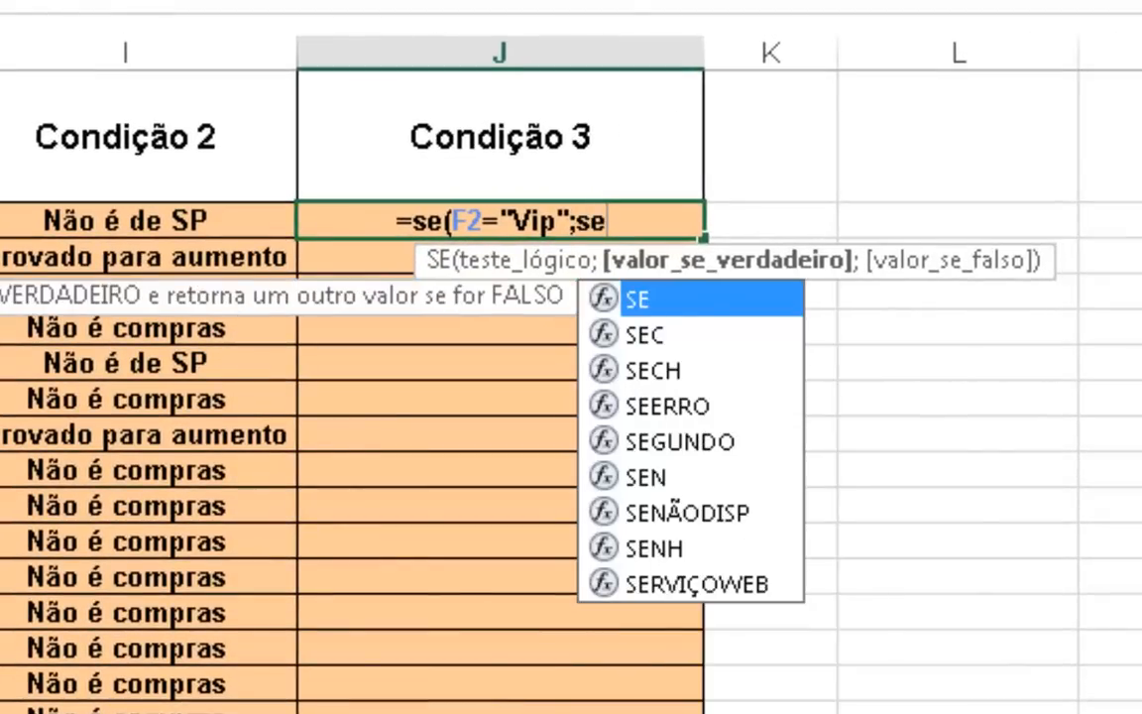
pyautogui.write('(')
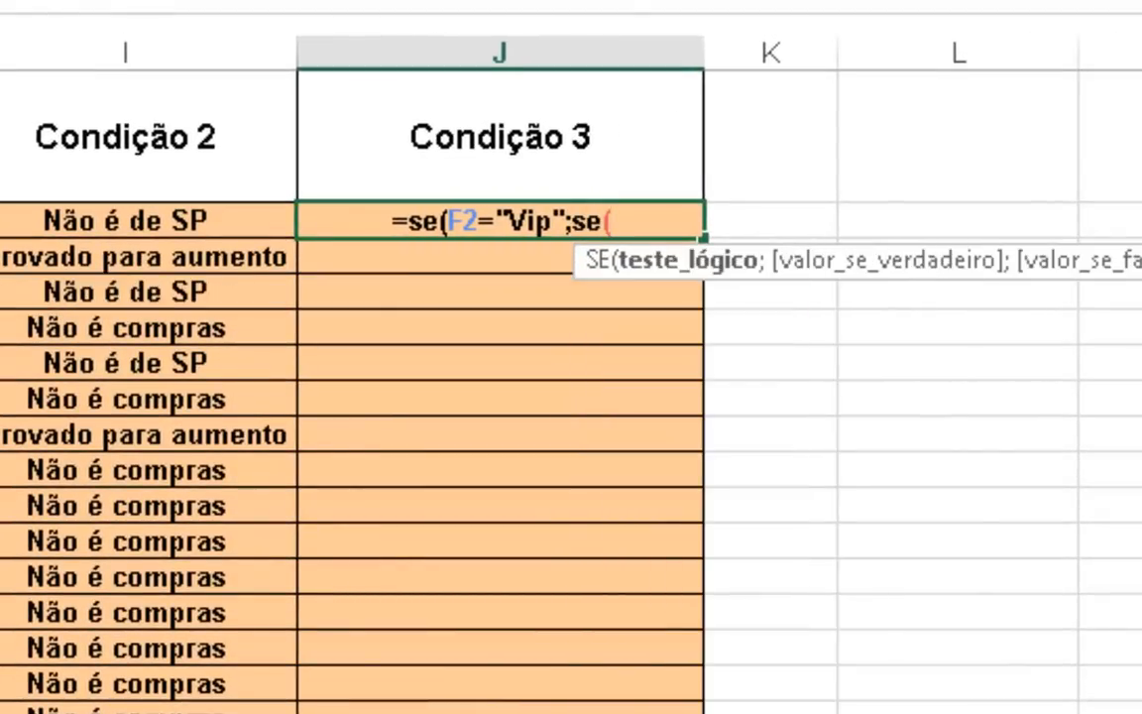
pyautogui.write('D2')
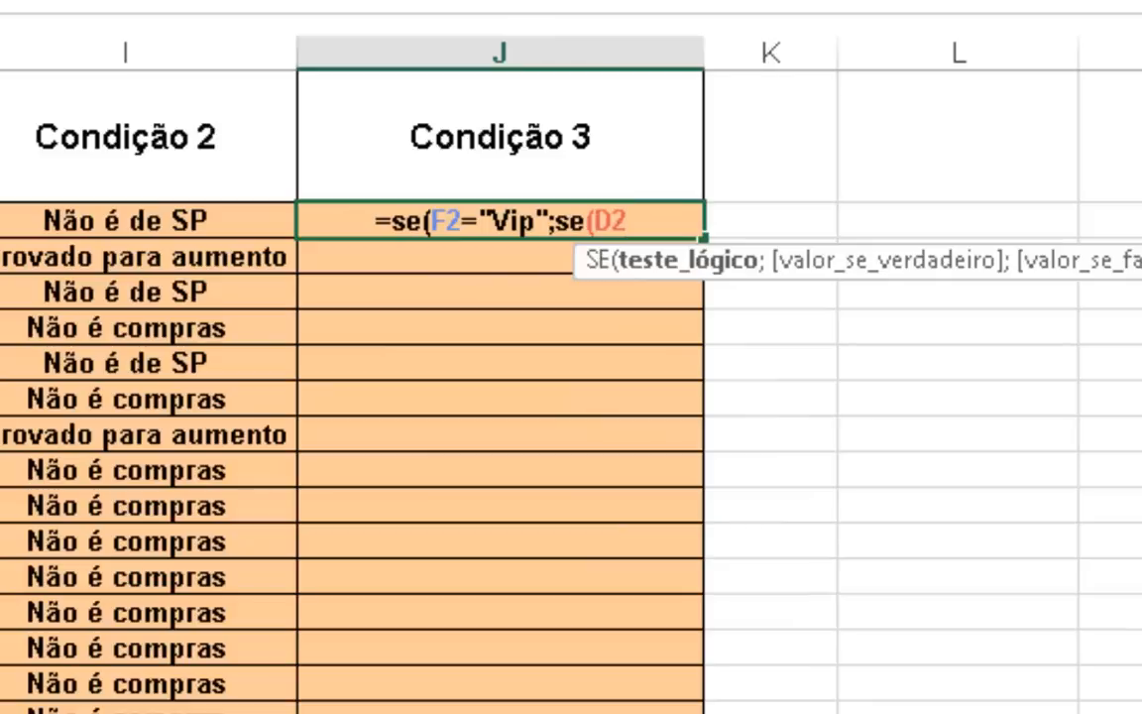
pyautogui.write("='")
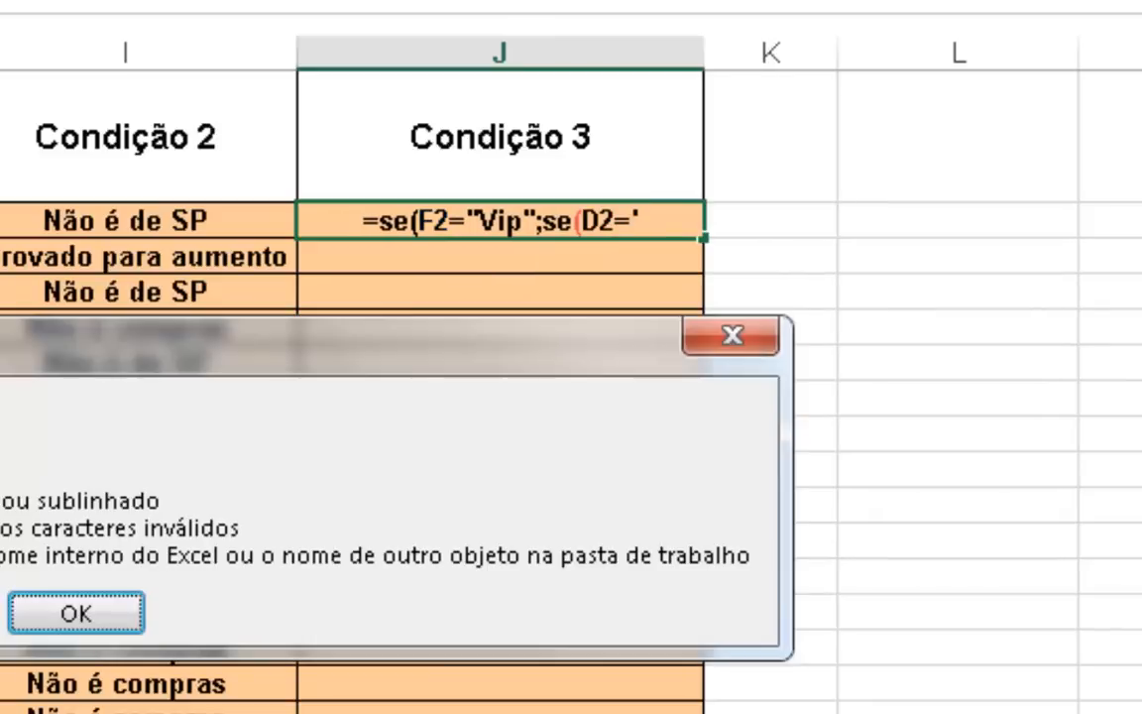
pyautogui.press('Return')
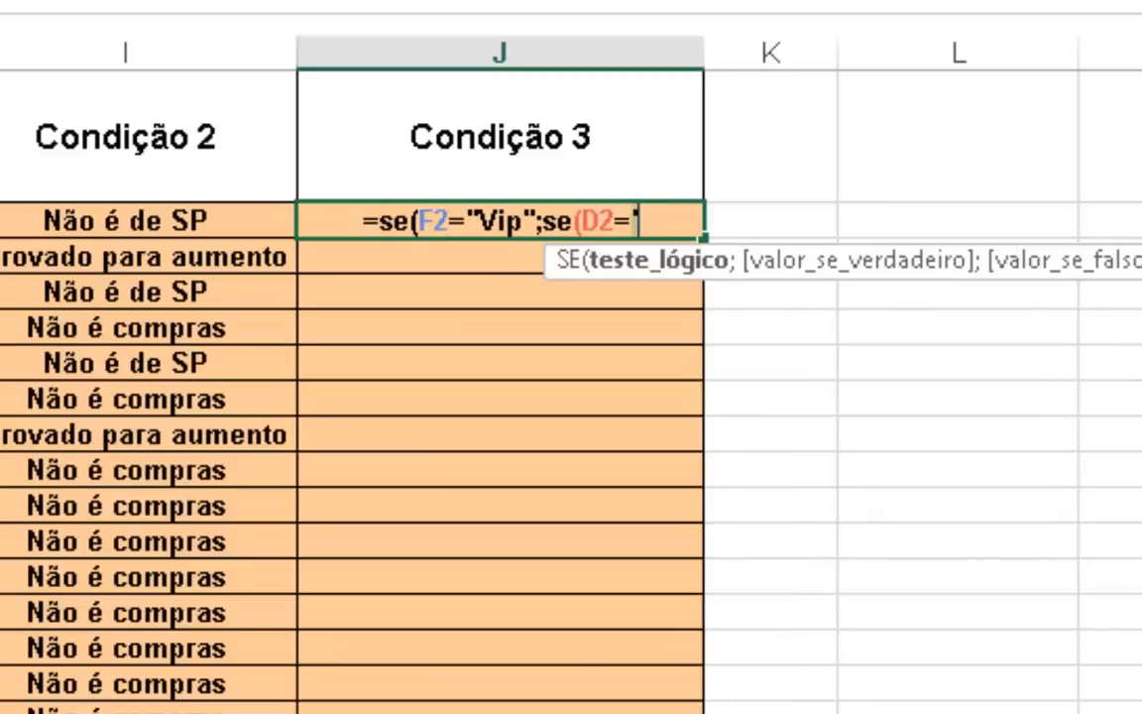
pyautogui.press('BackSpace')
pyautogui.write('"São Paulo"')
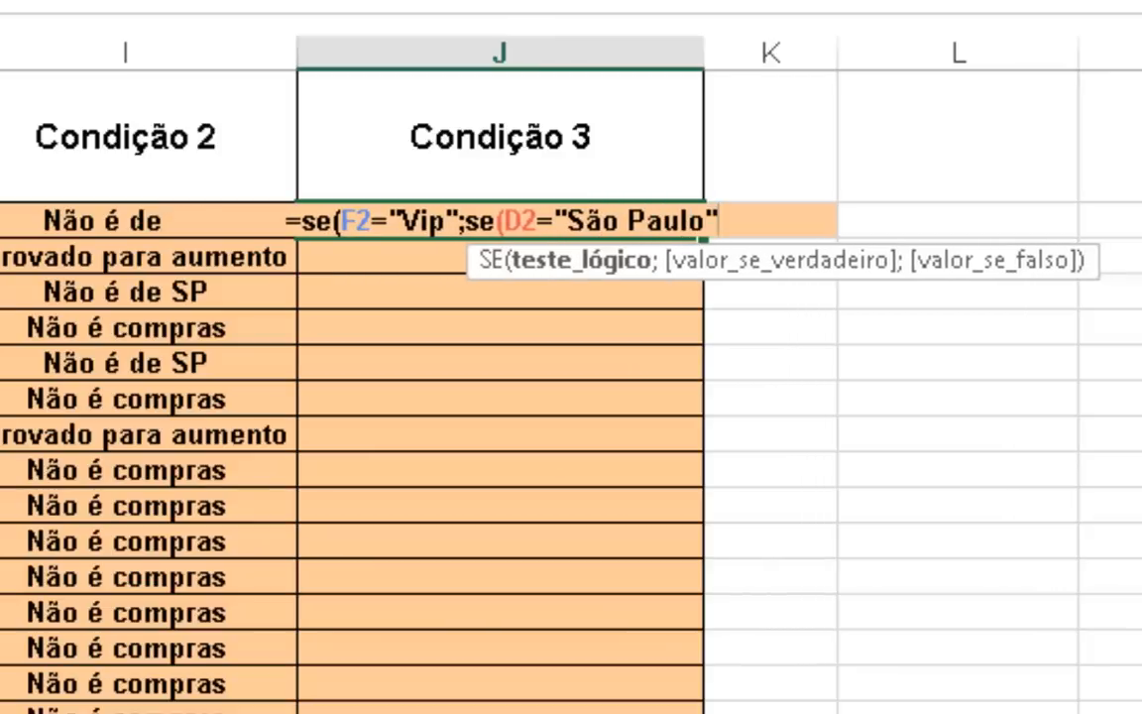
pyautogui.write(';')
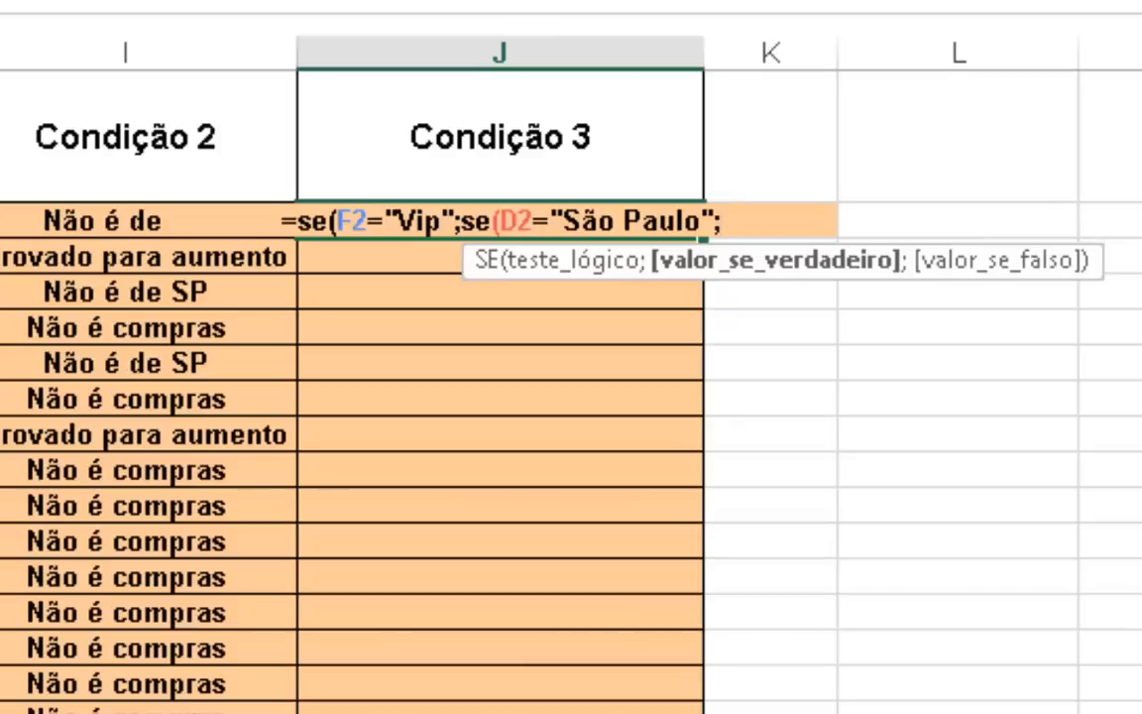
# Nest a third SE in the J2 formula testing G2>10000, with true value "Conceder desconto extra" and an empty text as false value
pyautogui.write('se(')
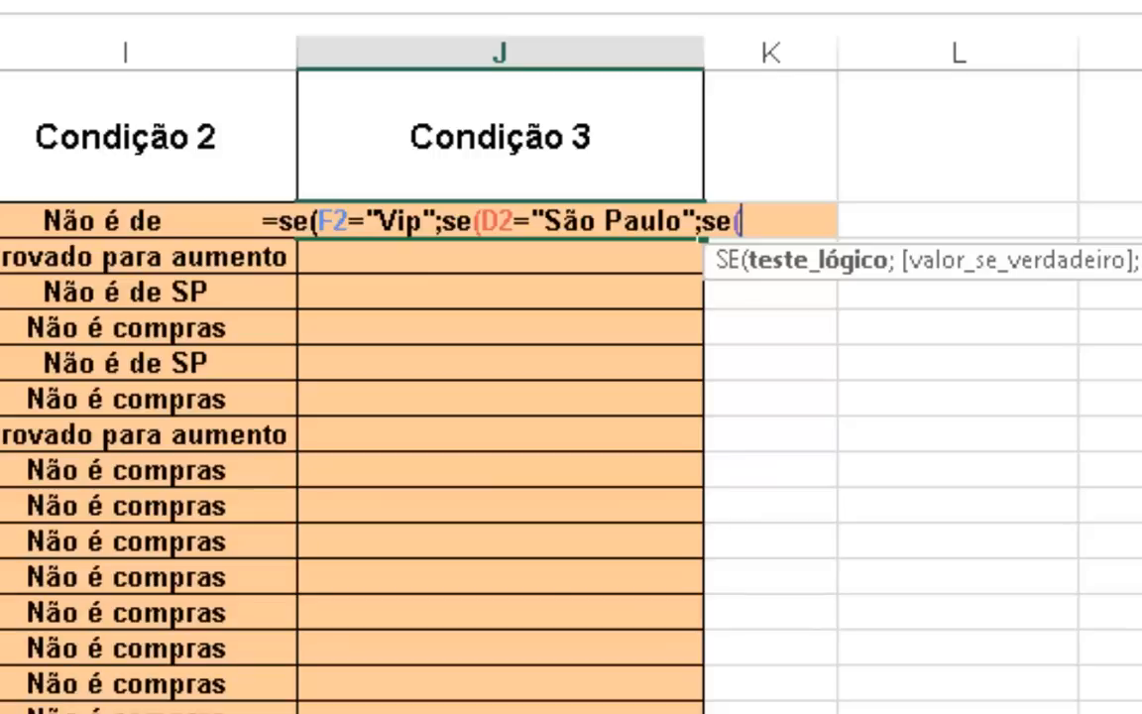
pyautogui.write('G2')
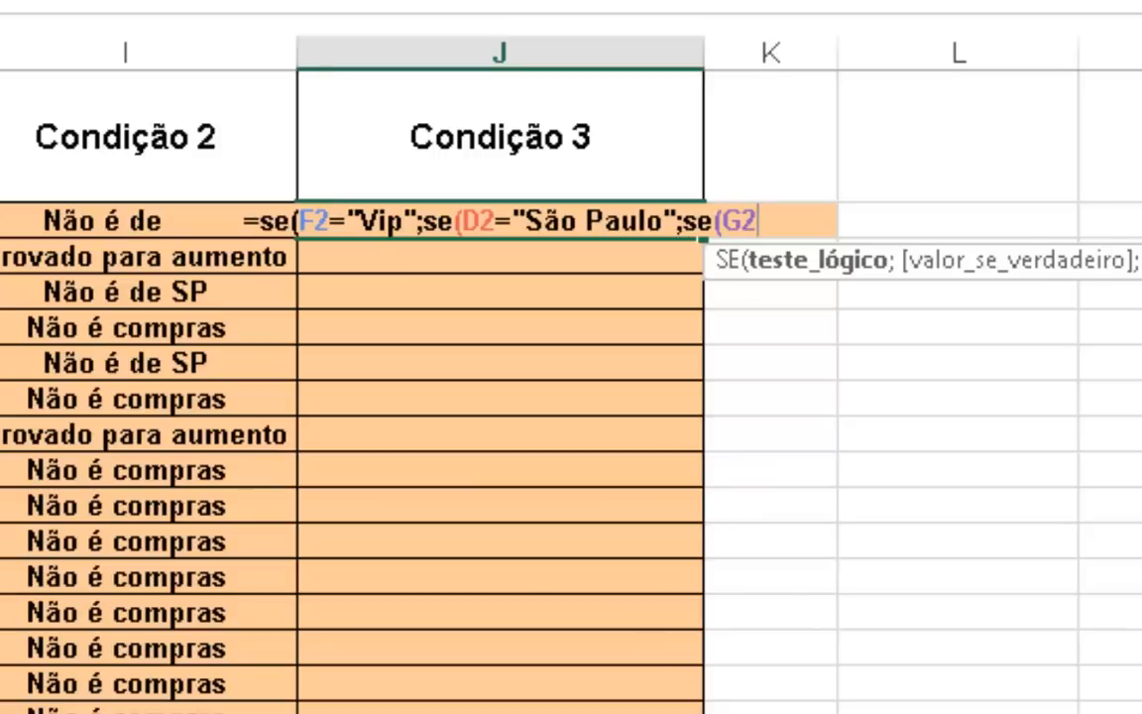
pyautogui.write('>10000')
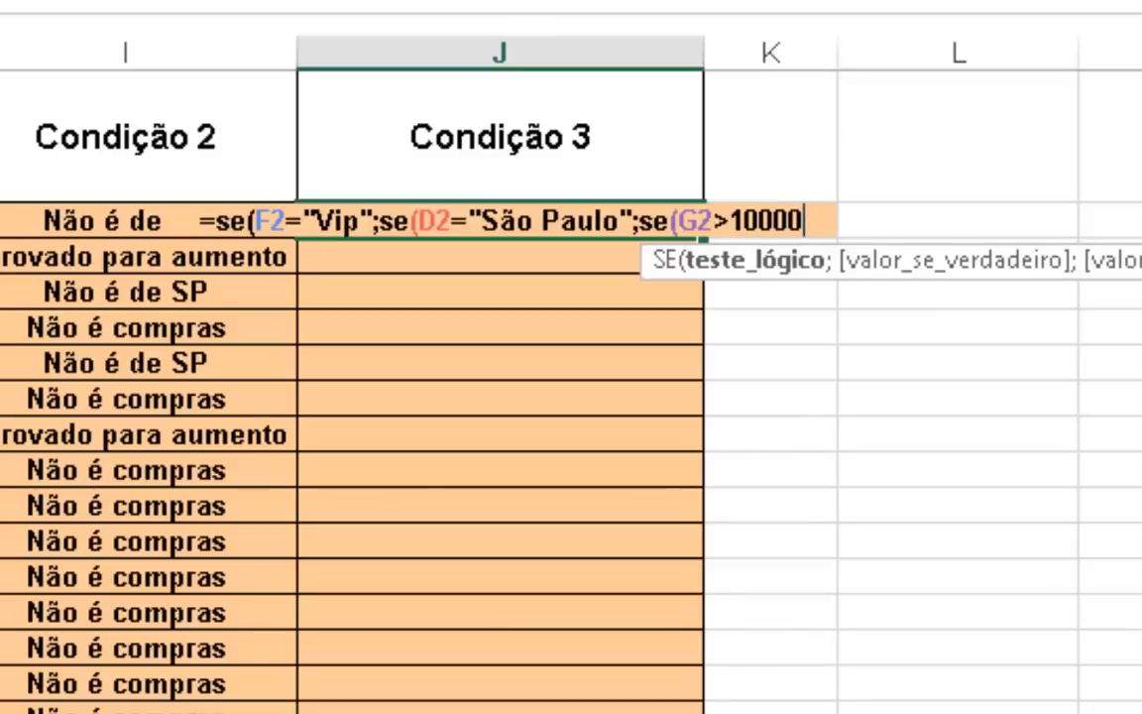
pyautogui.write(';')
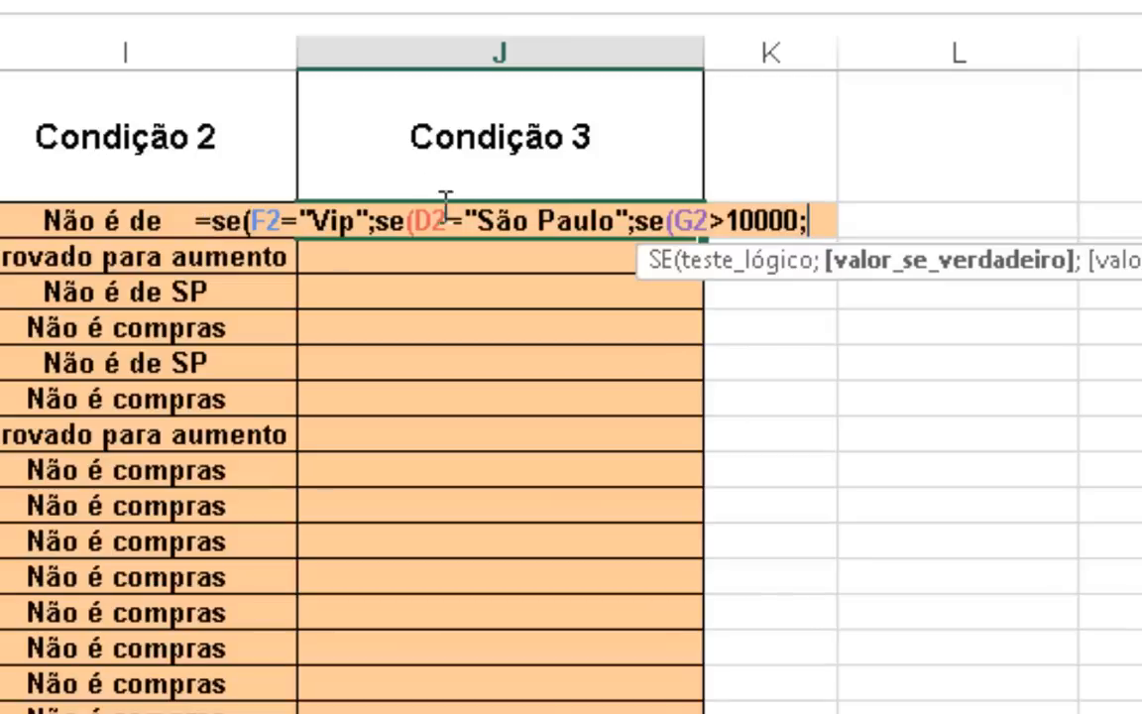
pyautogui.write('"')
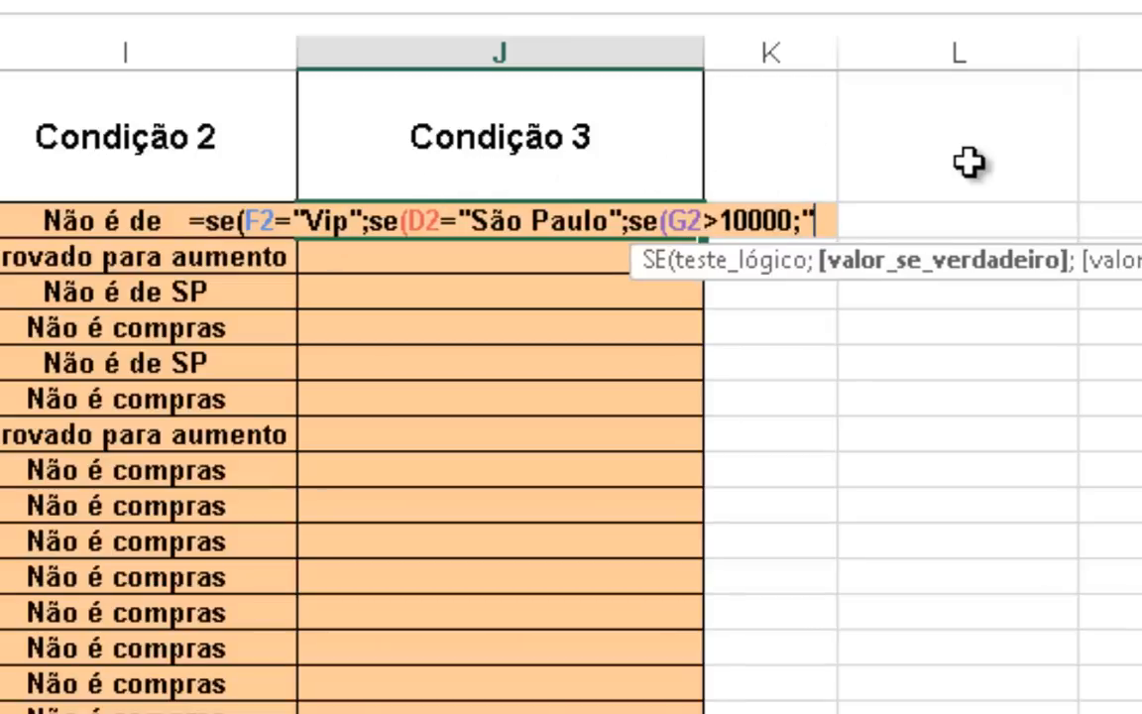
pyautogui.write('Conceder desconto extra"')
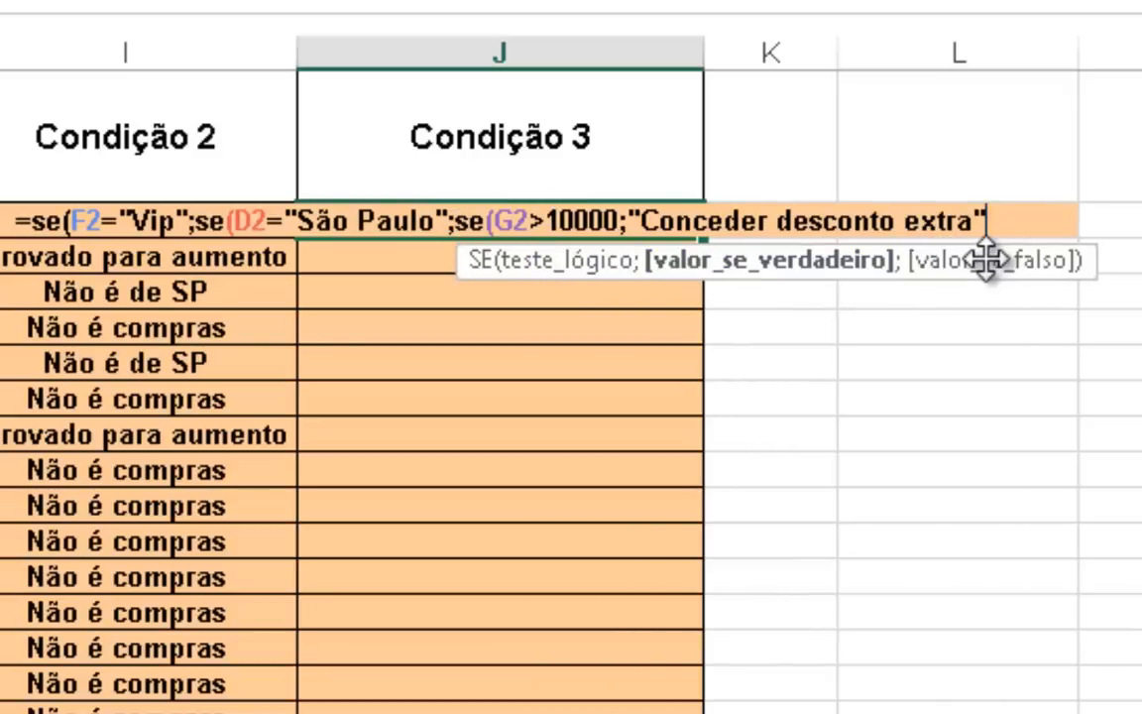
pyautogui.write(';"')
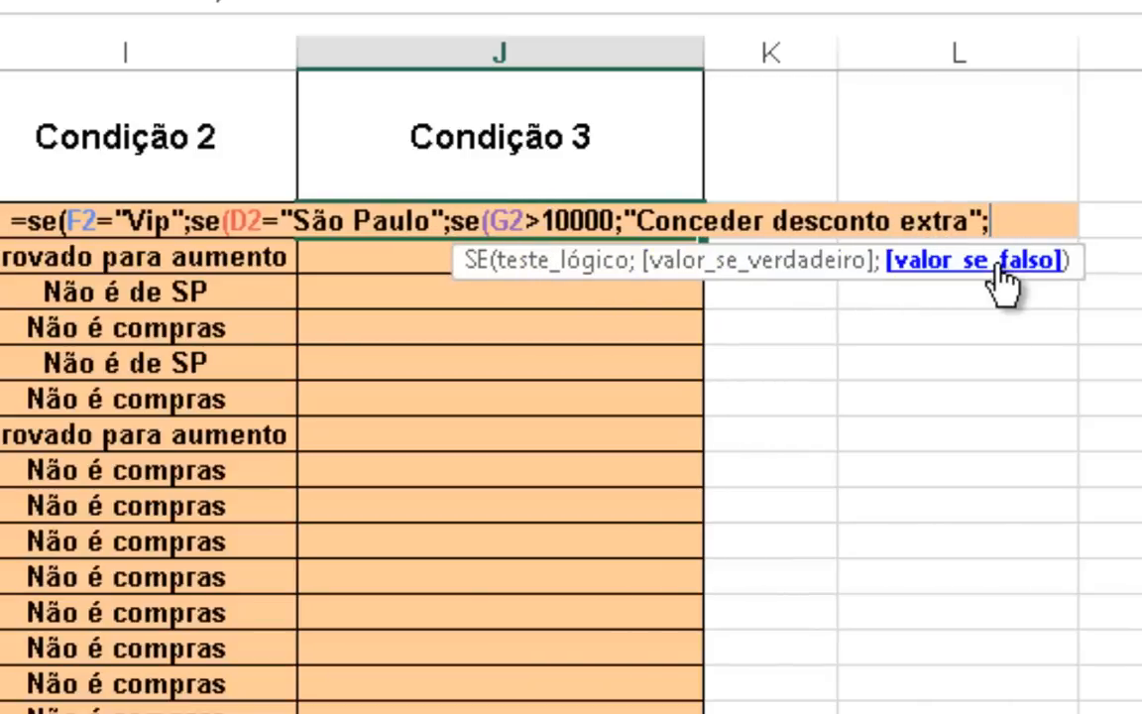
pyautogui.write('"')
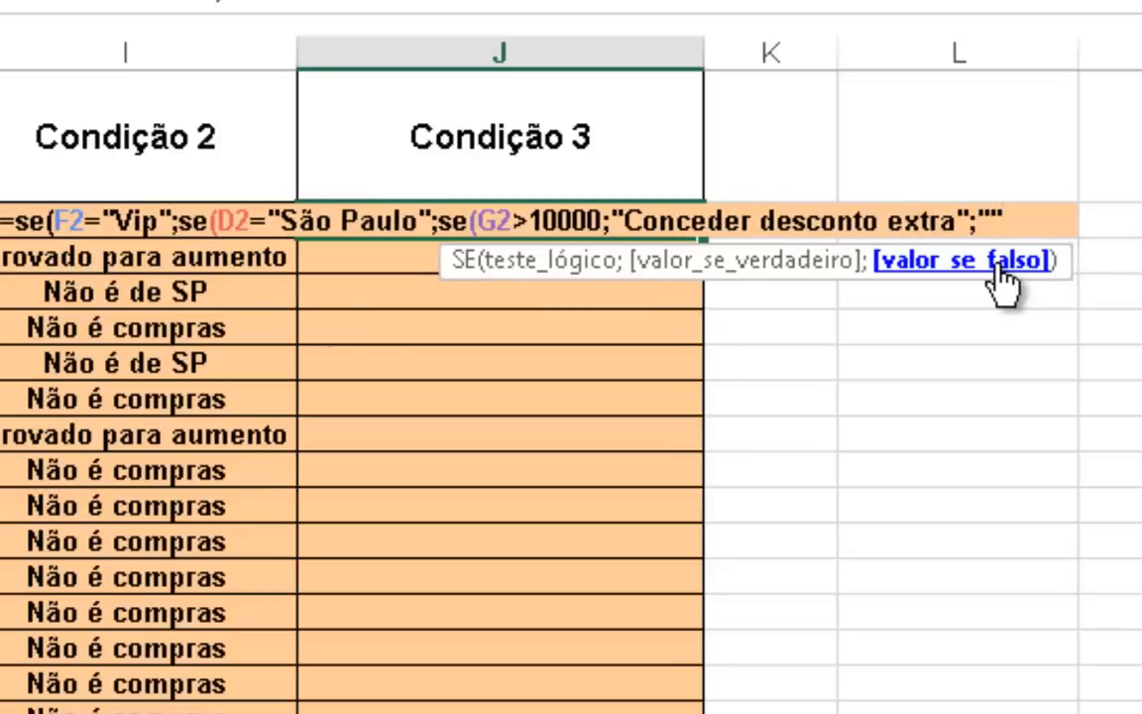
pyautogui.write(')')
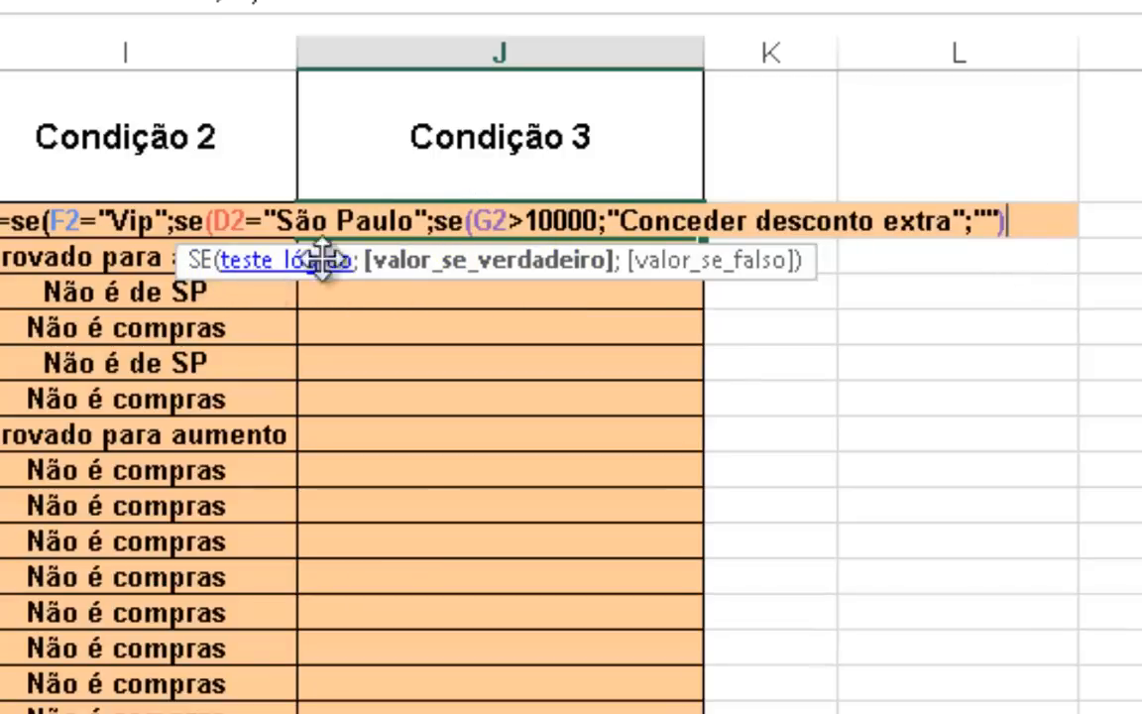
# Highlight the second SE's true value in the J2 formula, then give that SE an empty text as false value and close it
pyautogui.click(512, 267)
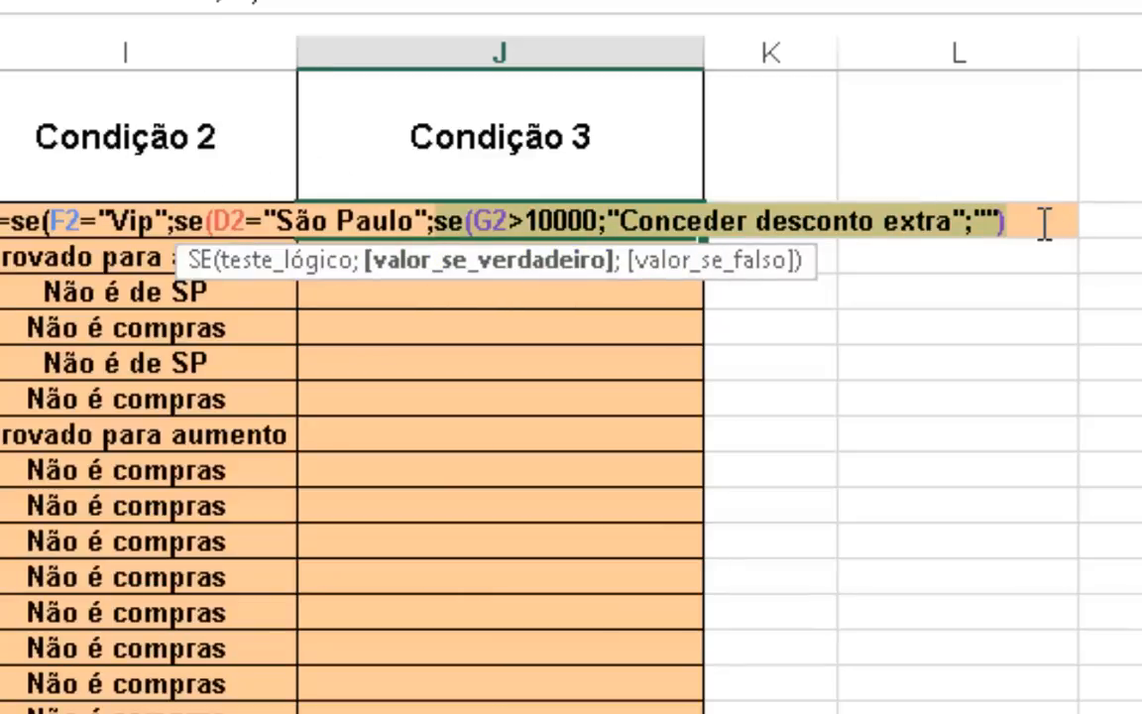
pyautogui.write(';')
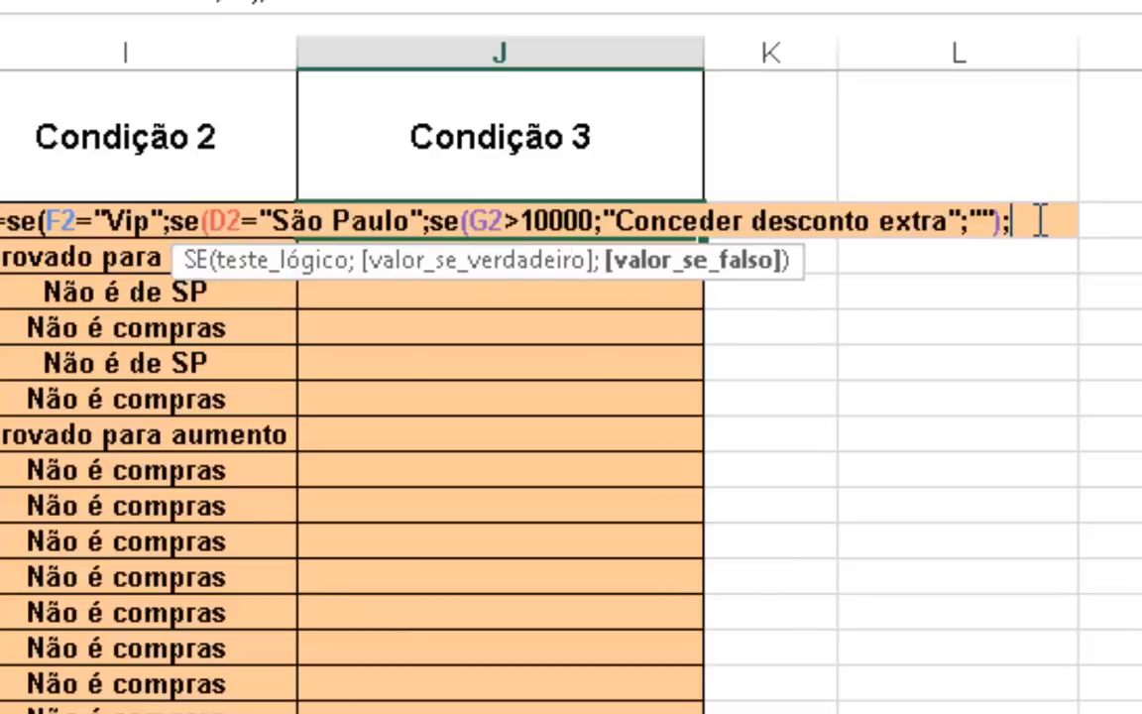
pyautogui.write('""')
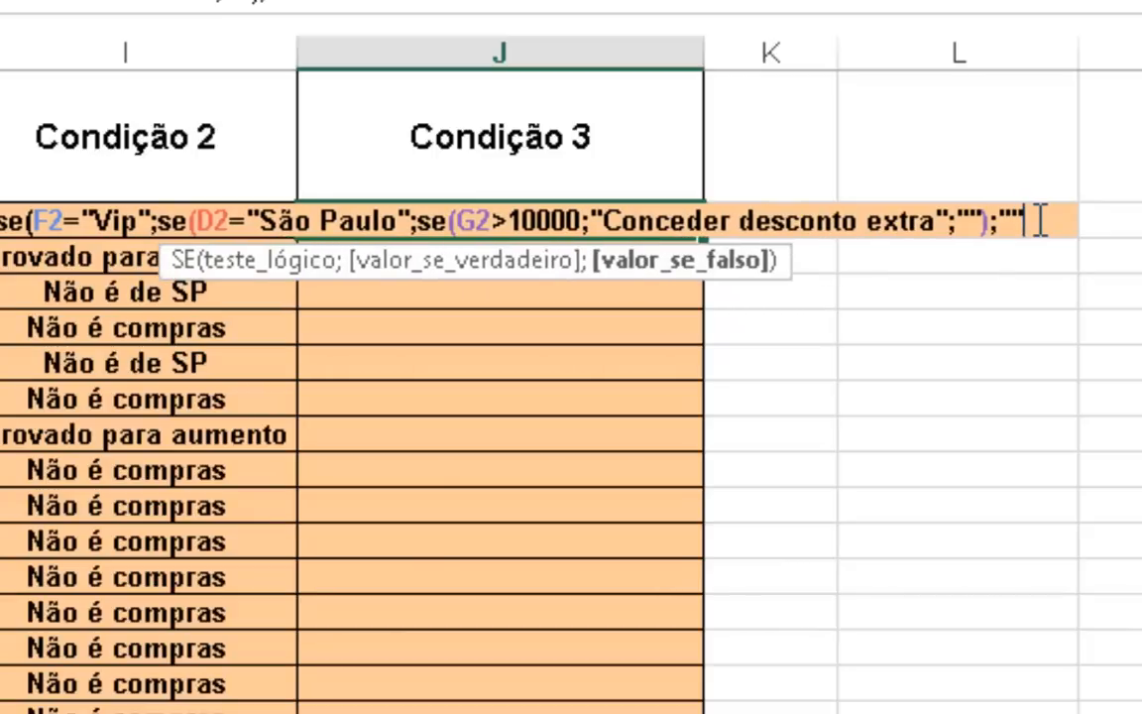
pyautogui.write(')')
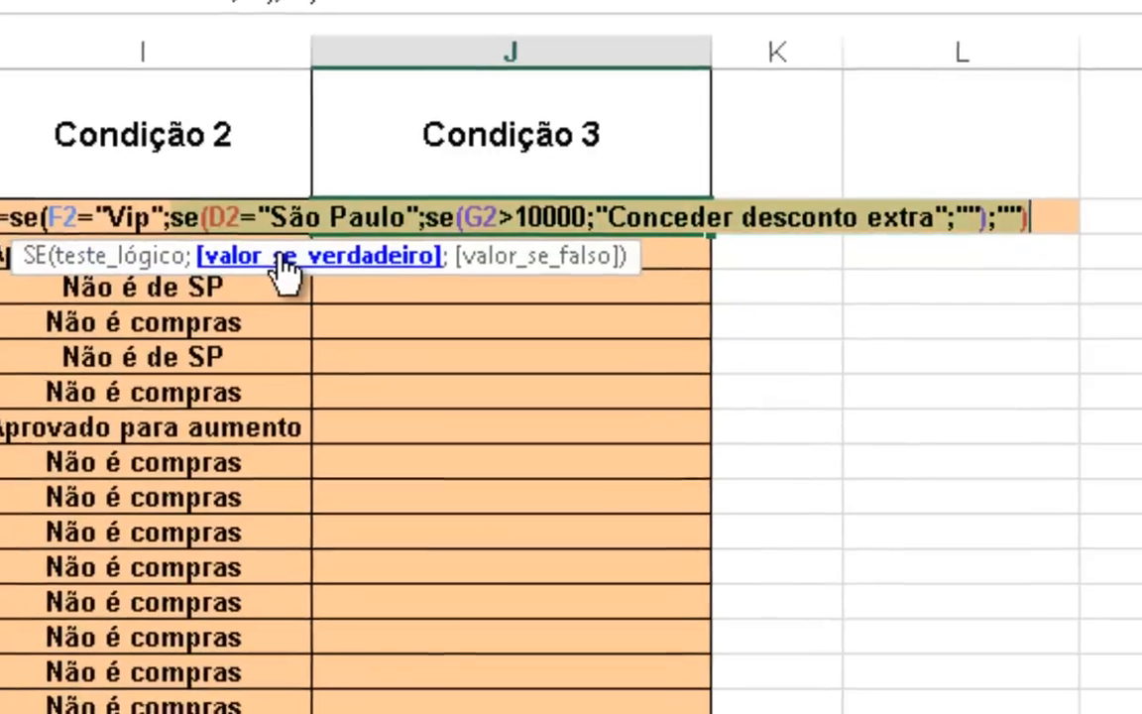
# Highlight the outer SE's true value in the J2 formula, then give that SE an empty text as false value and close it
pyautogui.click(328, 262)
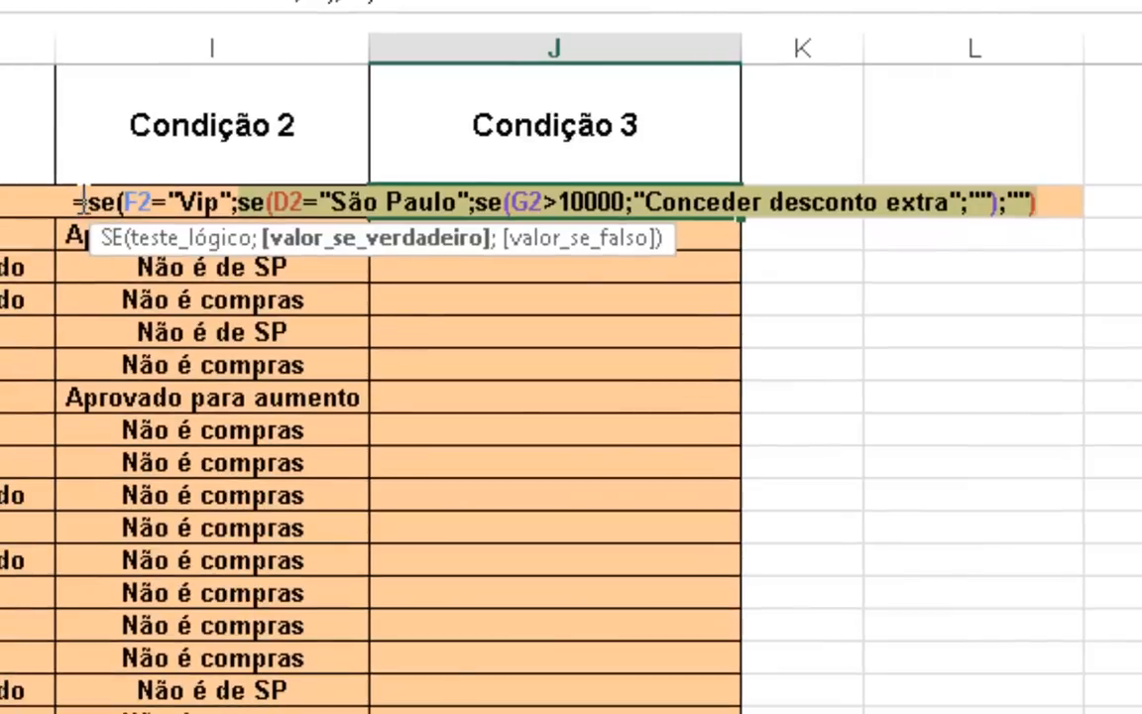
pyautogui.click(1048, 202)
pyautogui.write(';')
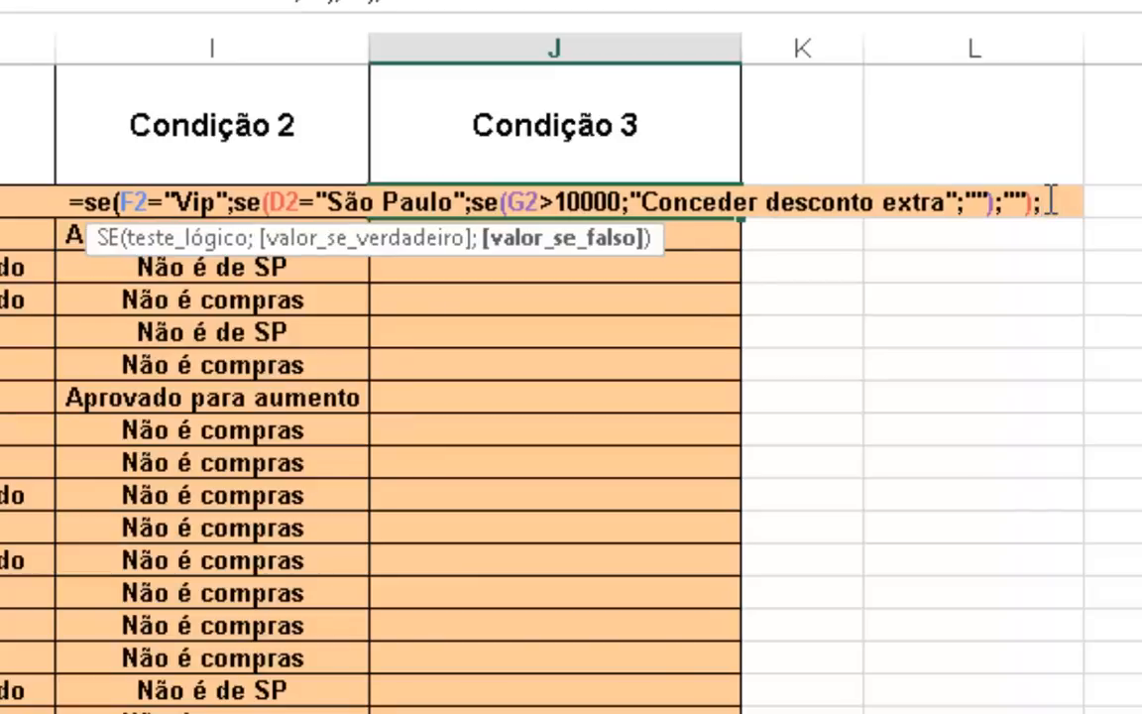
pyautogui.write('""')
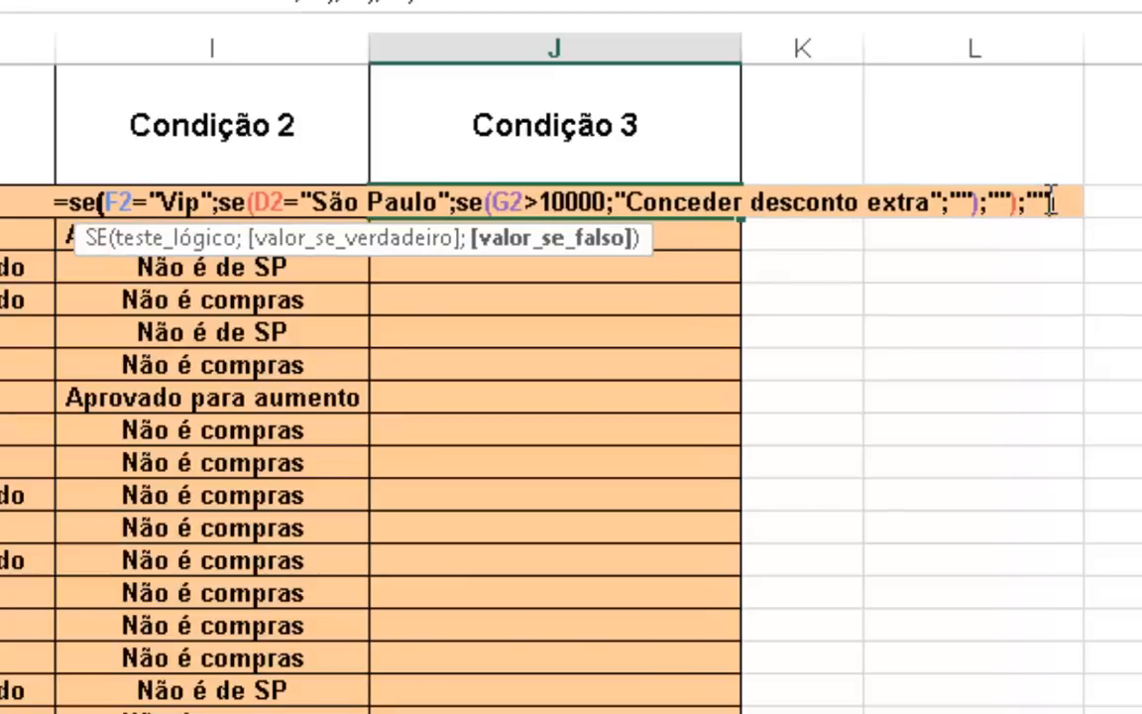
pyautogui.write(')')
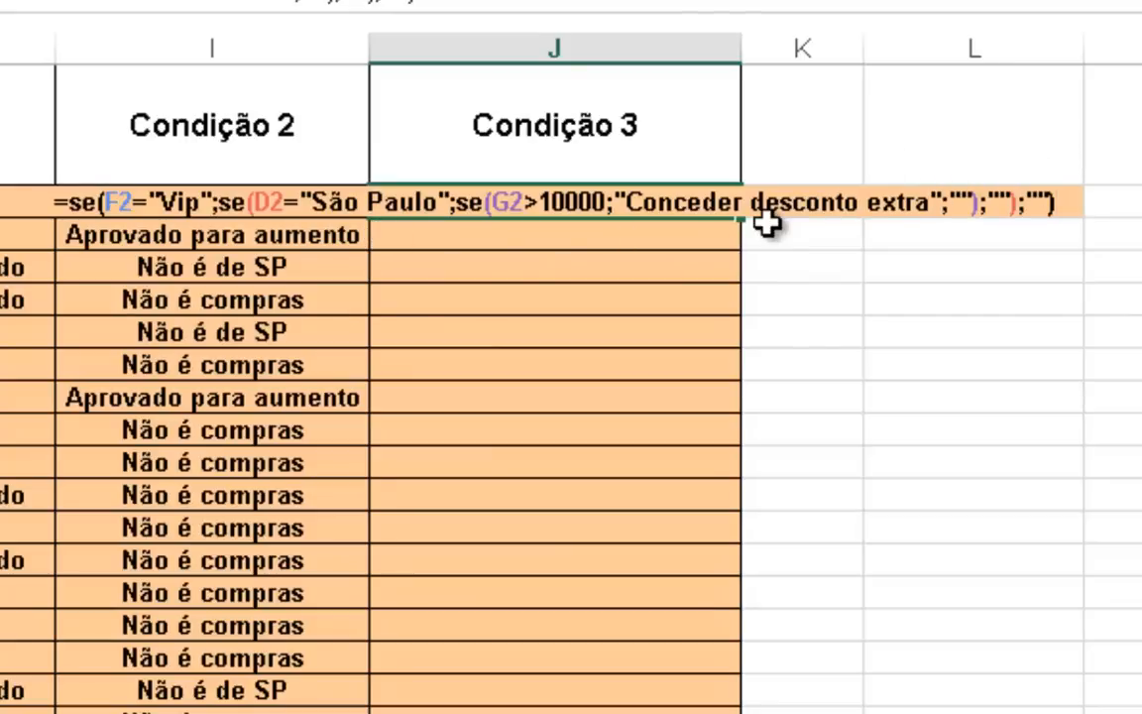
pyautogui.press('Return')
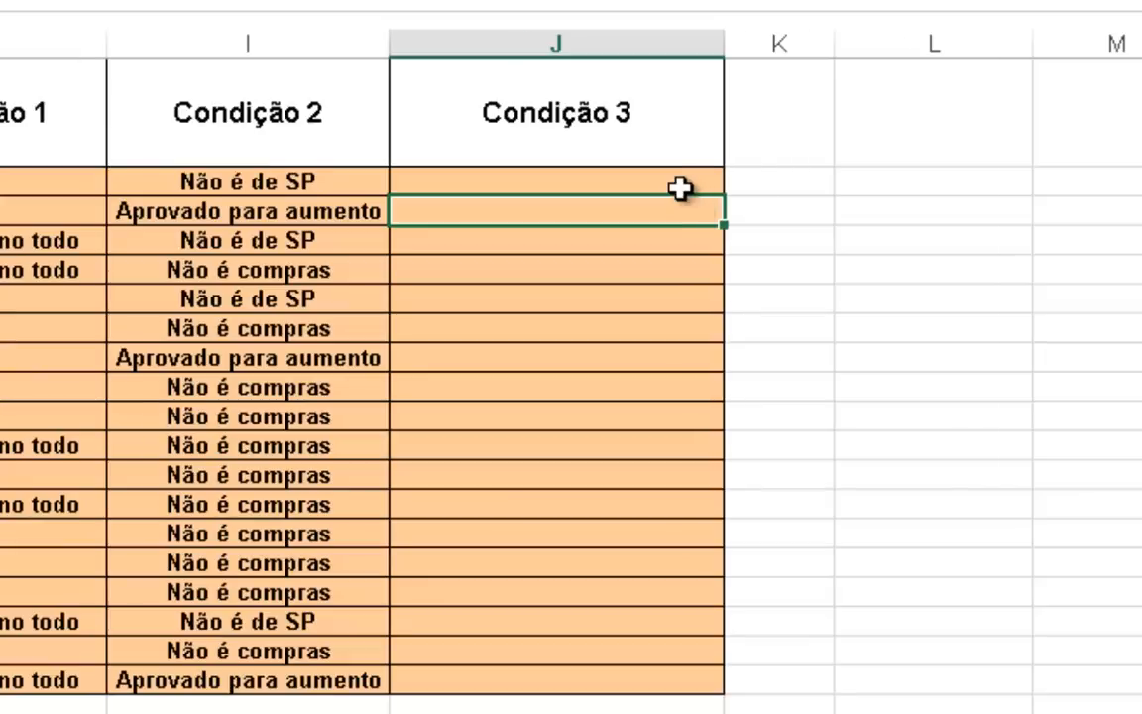
# Fill the J2 formula down the Condição 3 column to the last row of the table
pyautogui.click(715, 183)
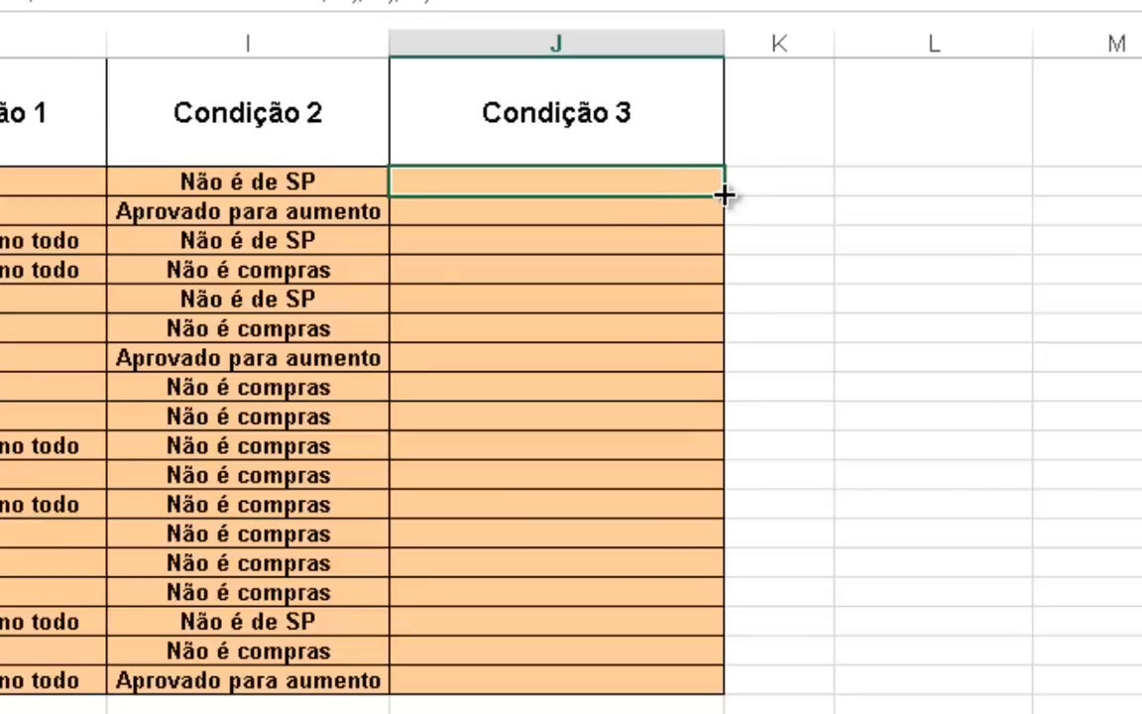
pyautogui.doubleClick(723, 195)
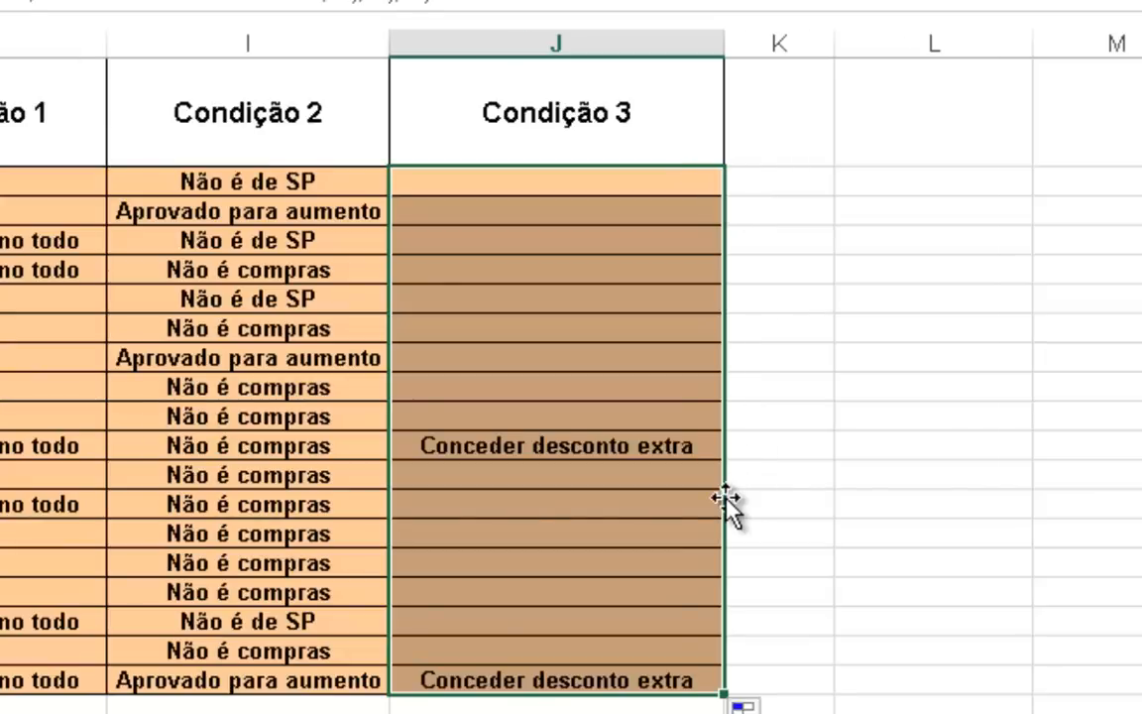
pyautogui.click(742, 466)
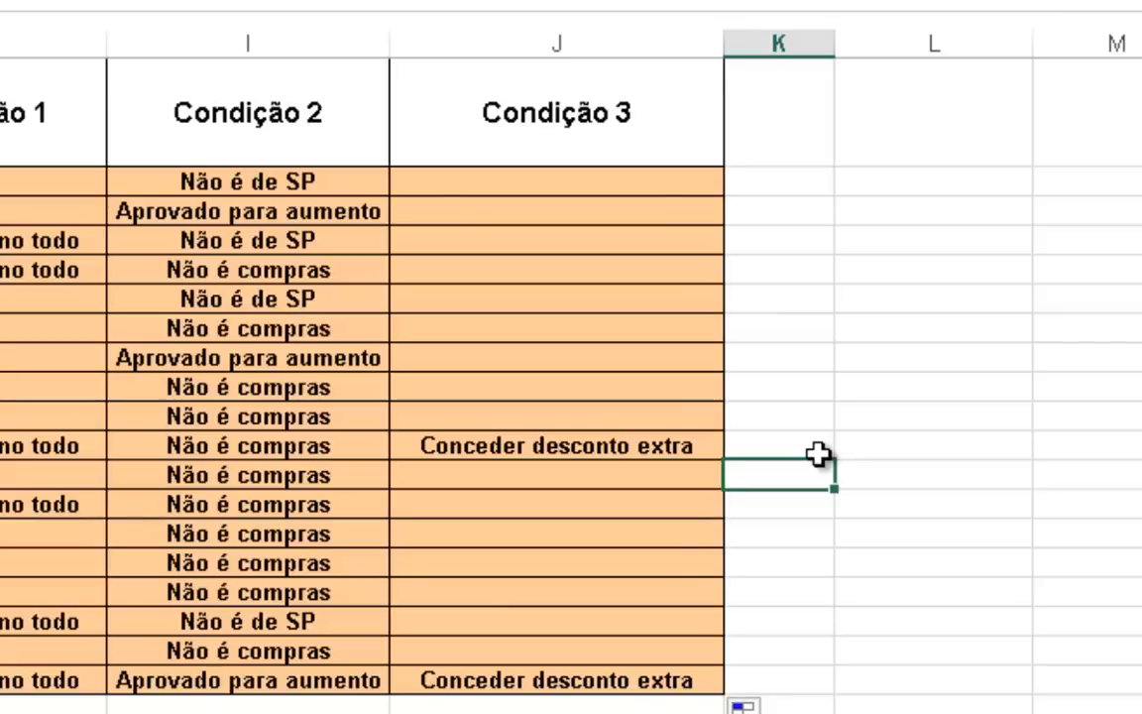
# Reopen the J2 formula and highlight the outer SE's logical test, true value and false value in turn
pyautogui.press('Up')
pyautogui.press('Up')
pyautogui.press('Up')
pyautogui.press('Up')
pyautogui.press('Left')
pyautogui.press('Up')
pyautogui.press('Up')
pyautogui.press('Up')
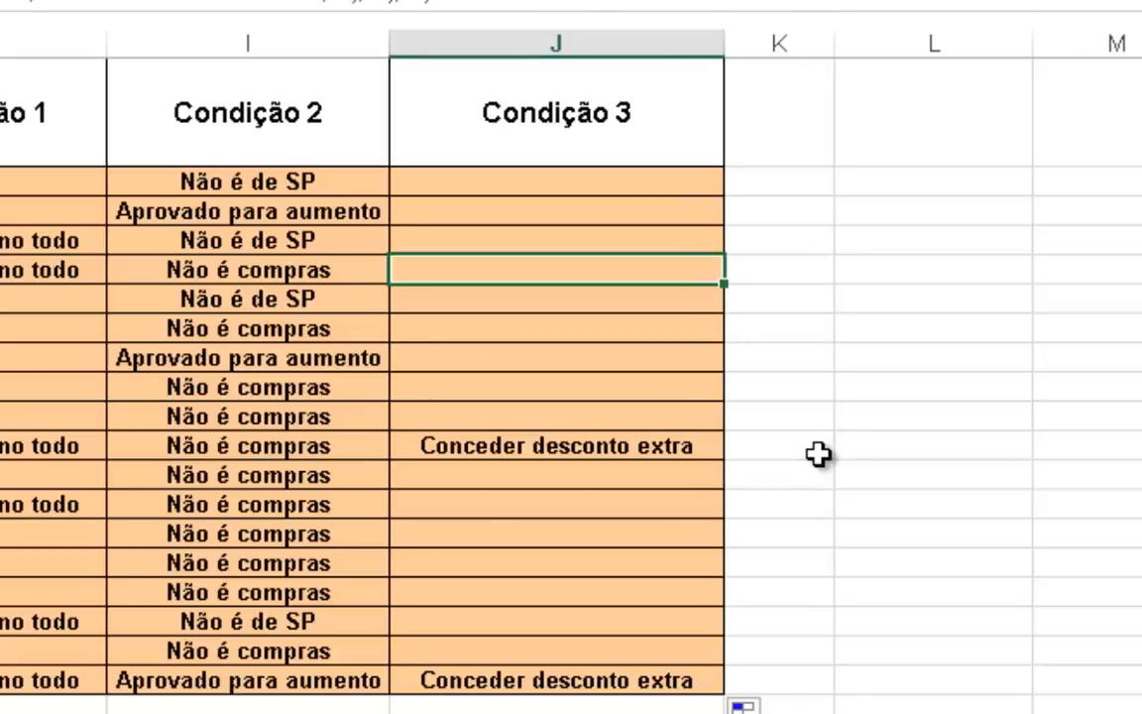
pyautogui.press('Up')
pyautogui.press('Up')
pyautogui.press('Up')
pyautogui.press('F2')
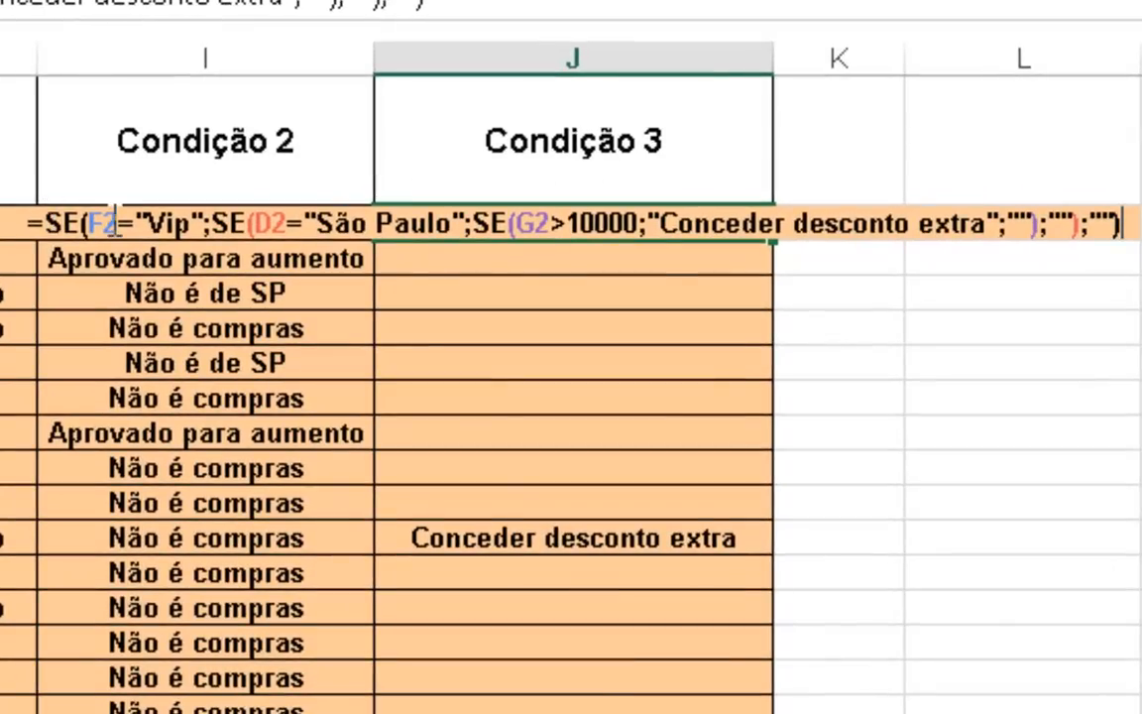
pyautogui.click(159, 182)
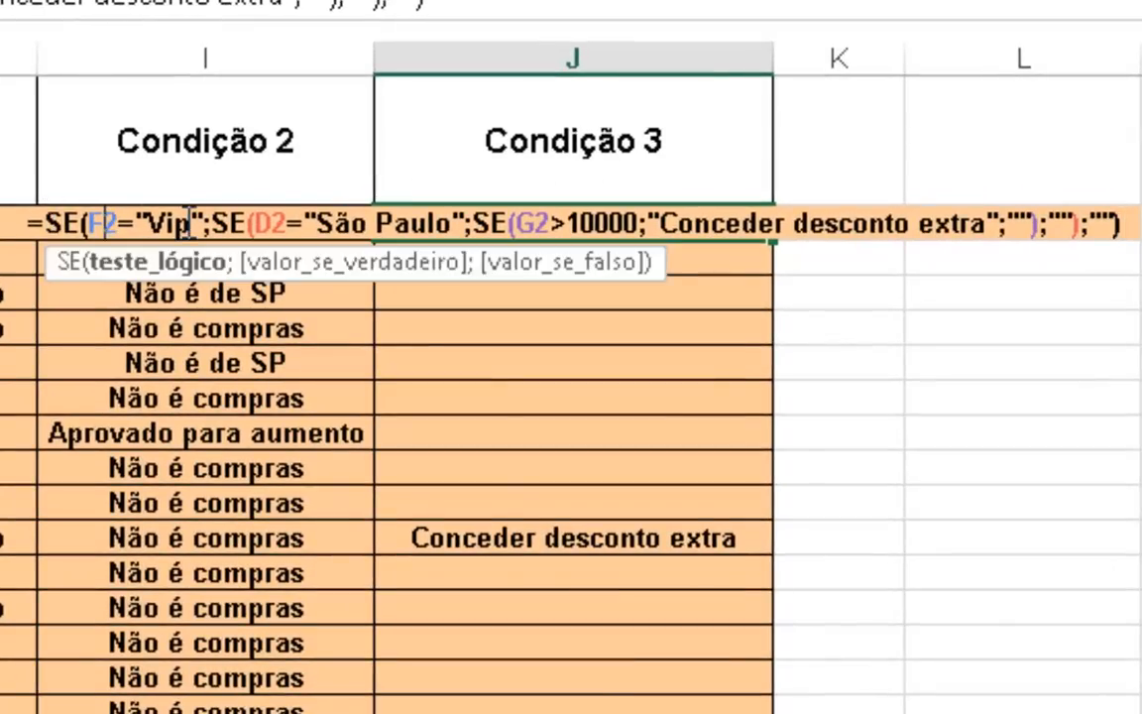
pyautogui.click(157, 264)
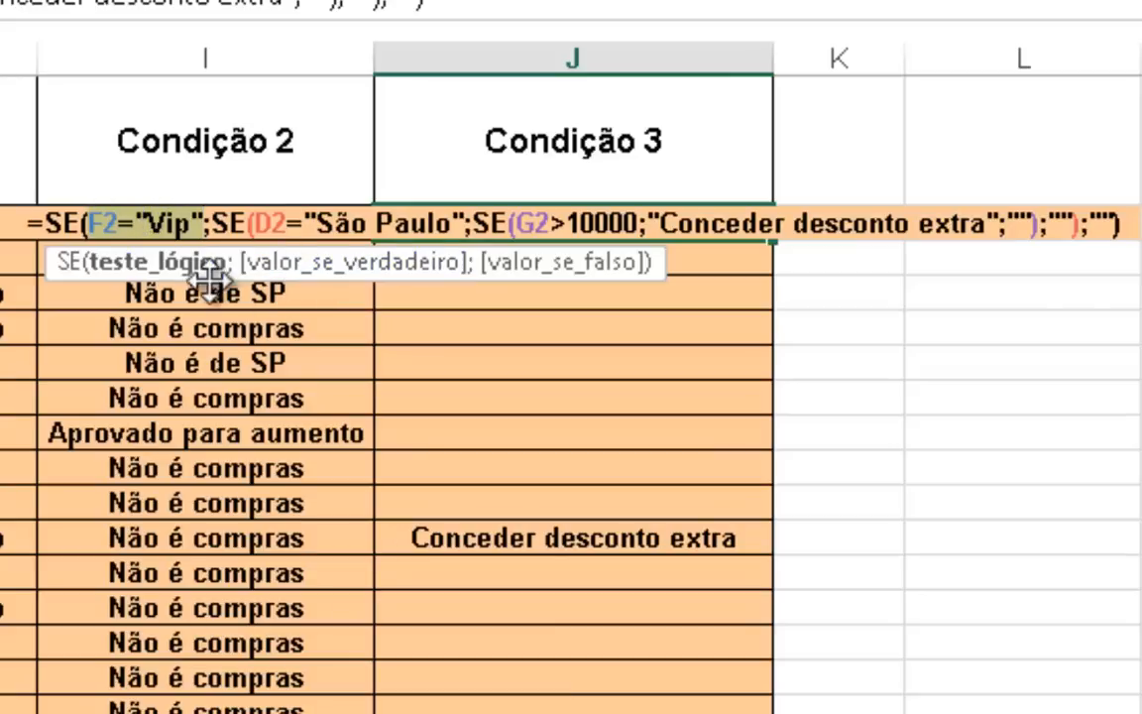
pyautogui.click(276, 286)
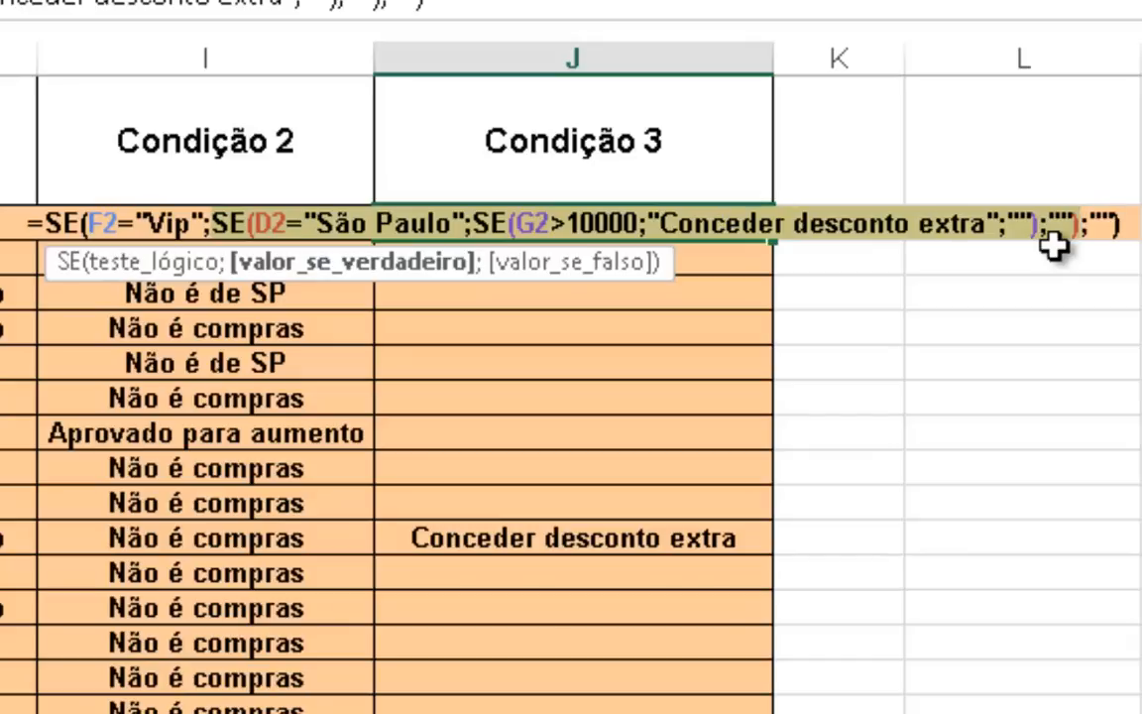
pyautogui.click(555, 269)
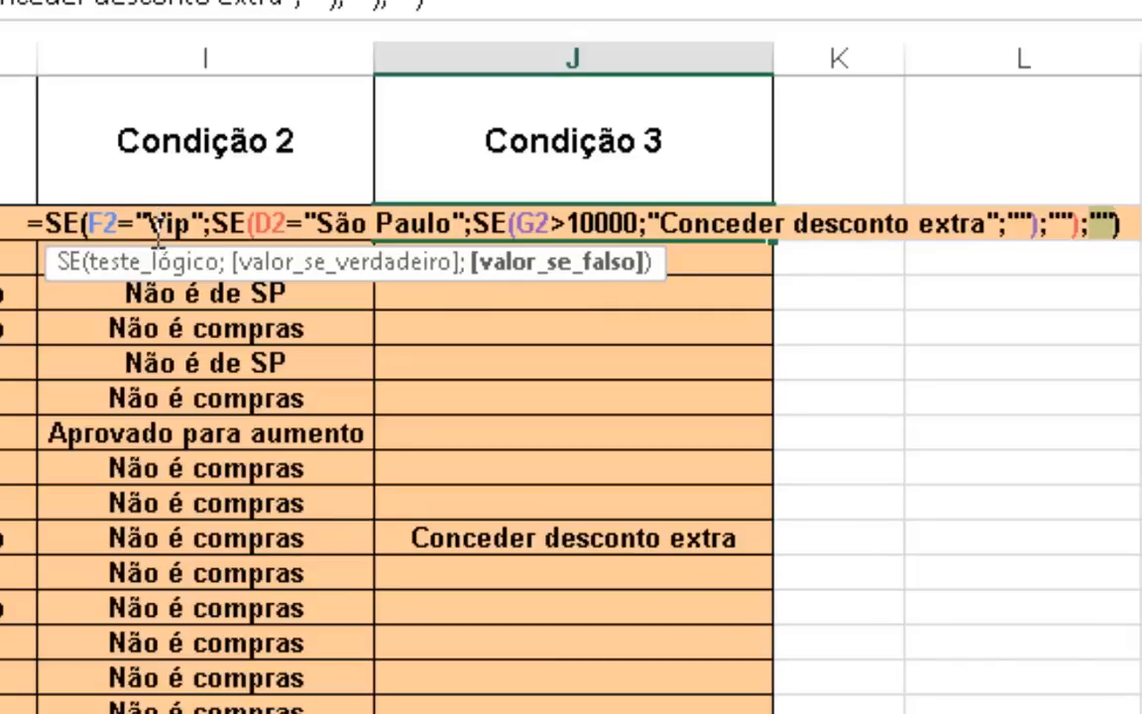
# Set the outer SE's false value in the J2 formula to "não é vip"
pyautogui.click(1100, 224)
pyautogui.write('não é vip')
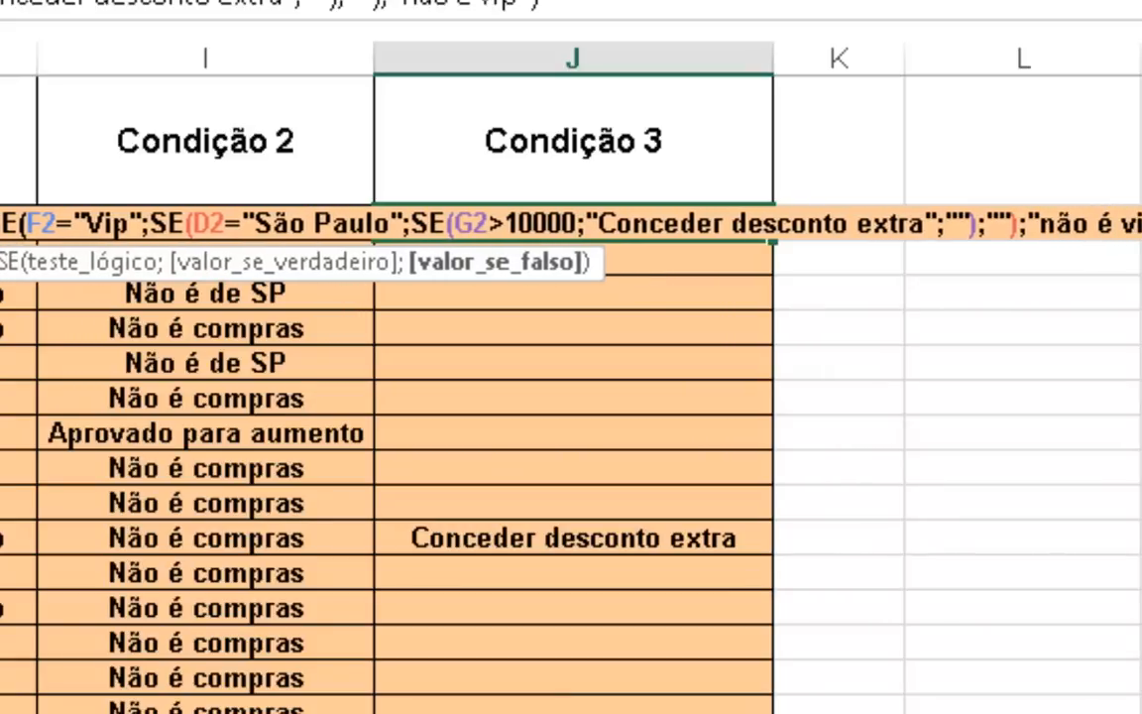
pyautogui.press('Return')
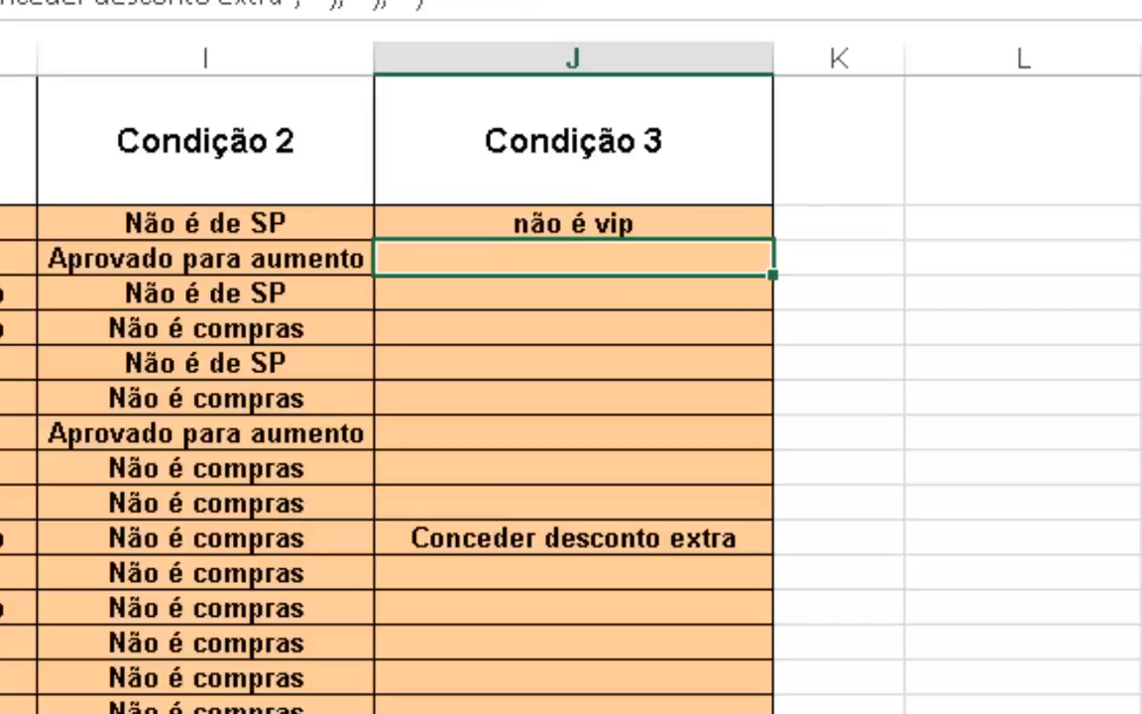
# Fill the J2 formula with the "não é vip" false value down the Condição 3 column
pyautogui.click(696, 227)
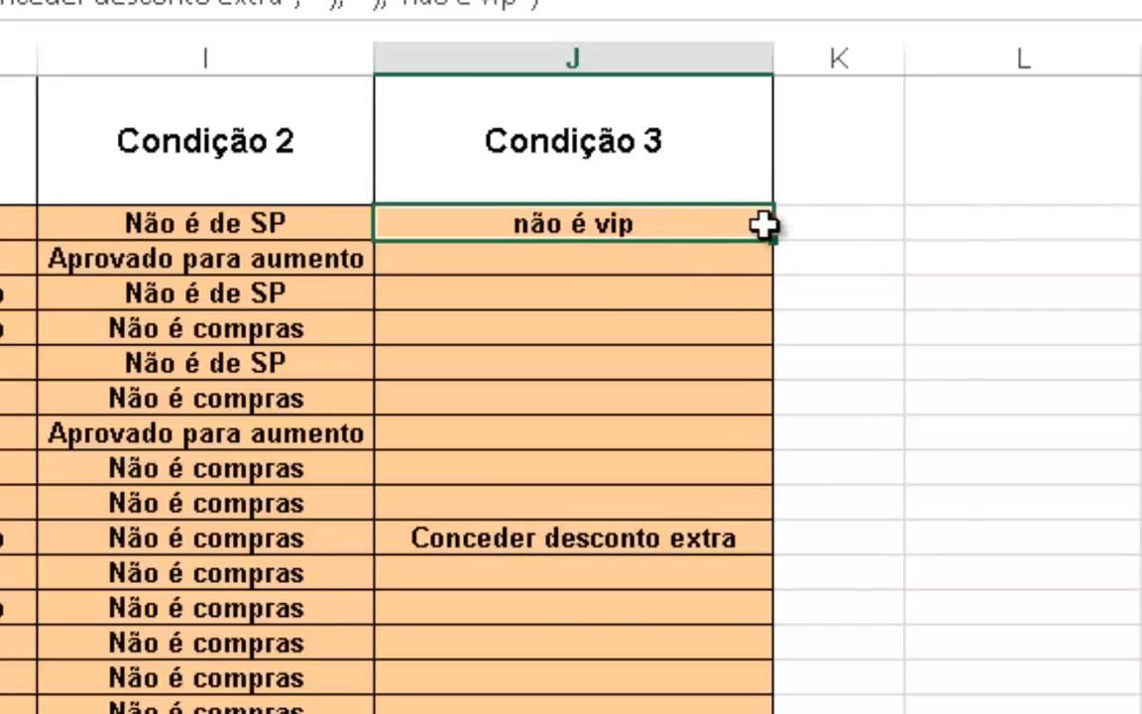
pyautogui.doubleClick(774, 239)
pyautogui.click(684, 293)
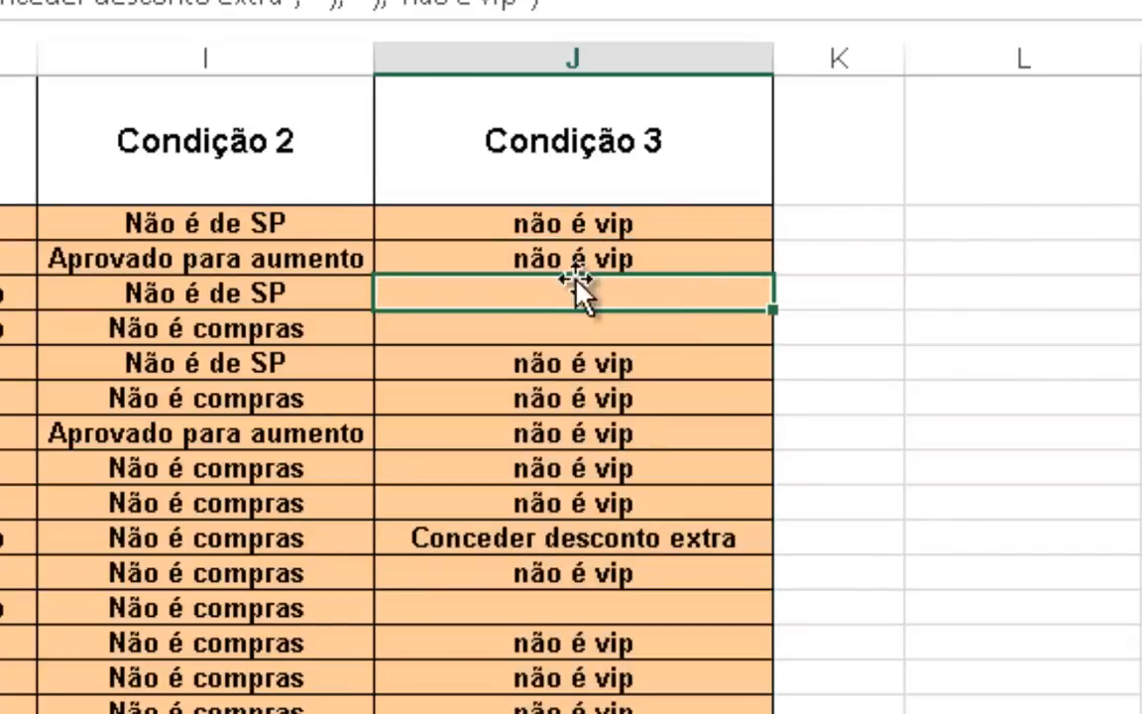
# Examine how the outer SE's Vip test and "não é vip" false value enclose the nested SE in J2, leaving the formula unedited
pyautogui.click(576, 230)
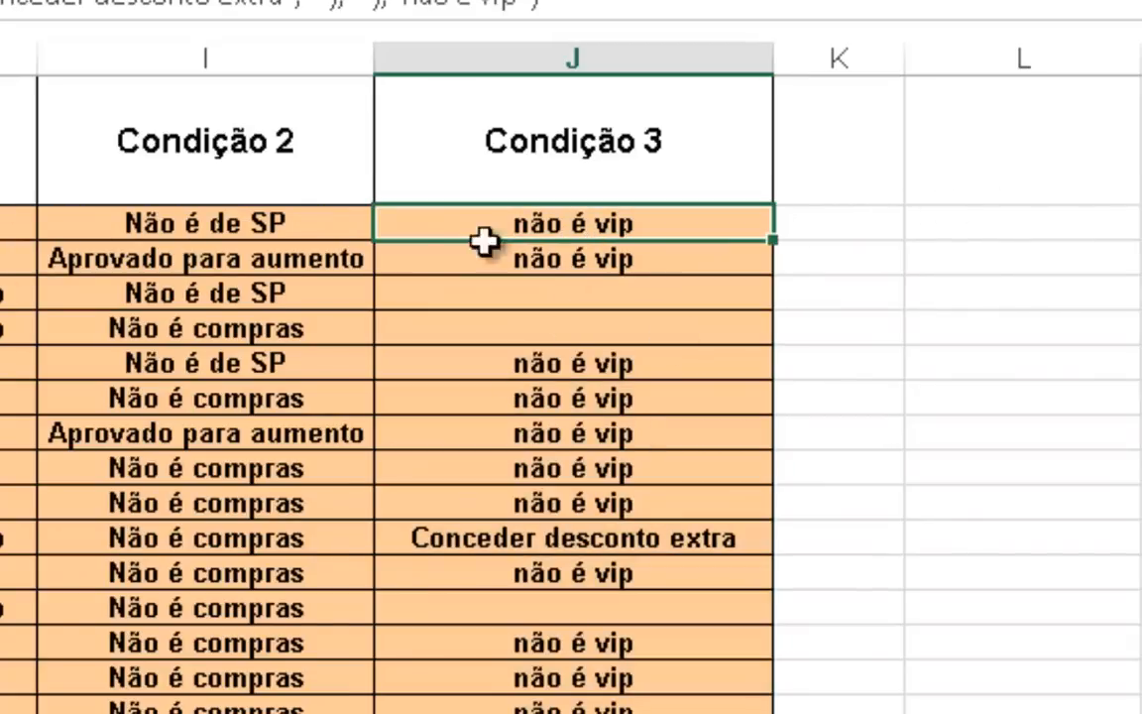
pyautogui.doubleClick(608, 226)
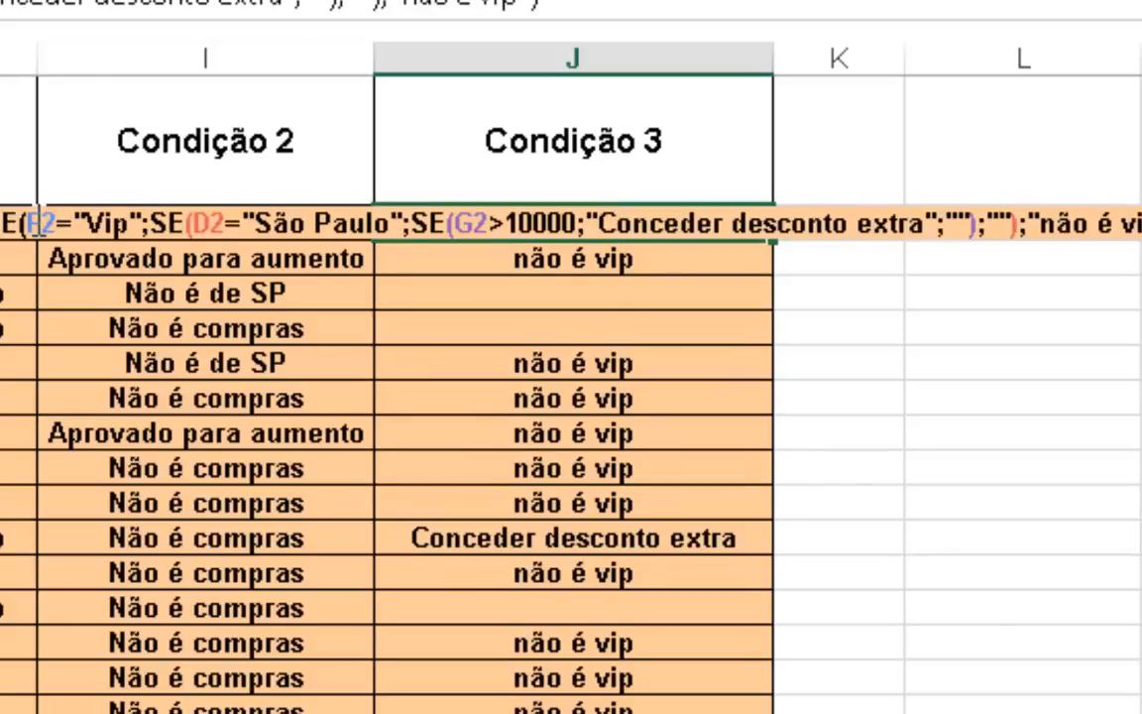
pyautogui.moveTo(32, 224); pyautogui.dragTo(129, 224)
pyautogui.hotkey('shift', 'Right')
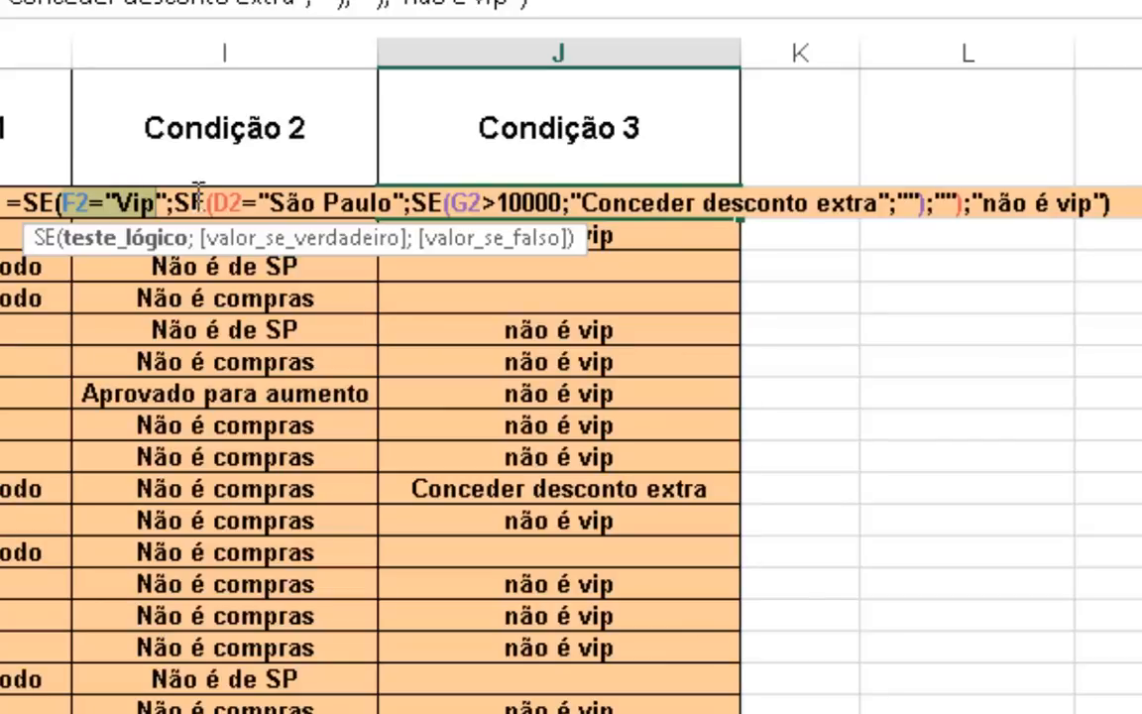
pyautogui.click(282, 239)
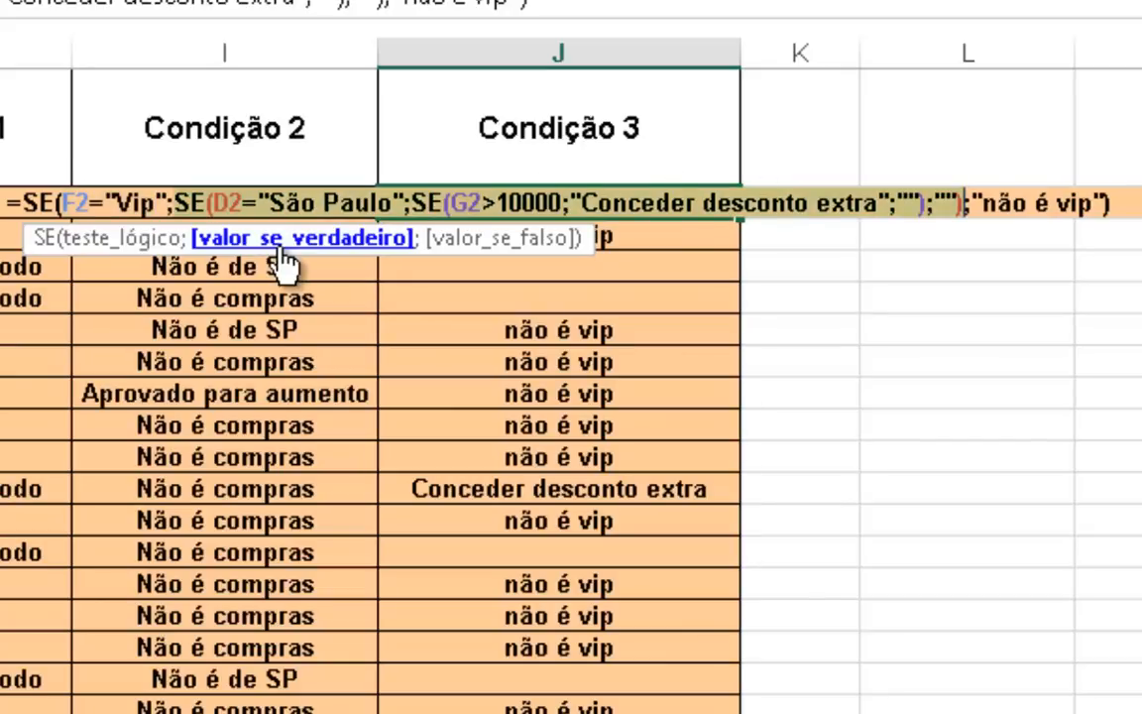
pyautogui.click(475, 252)
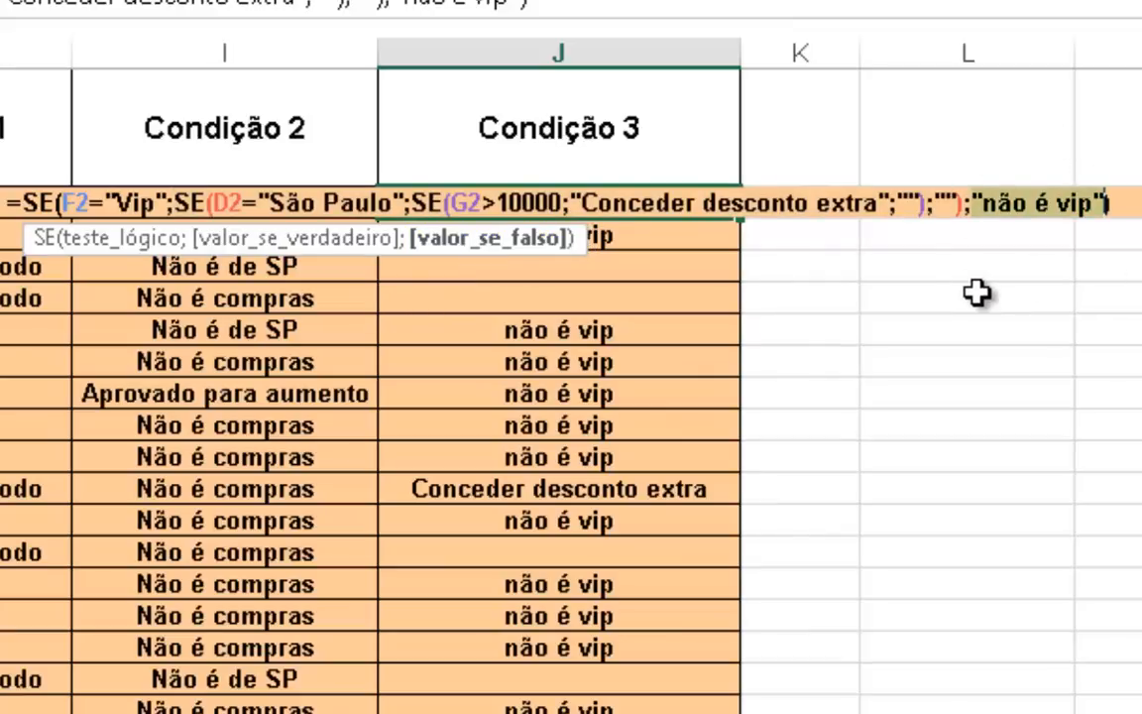
pyautogui.press('Right')
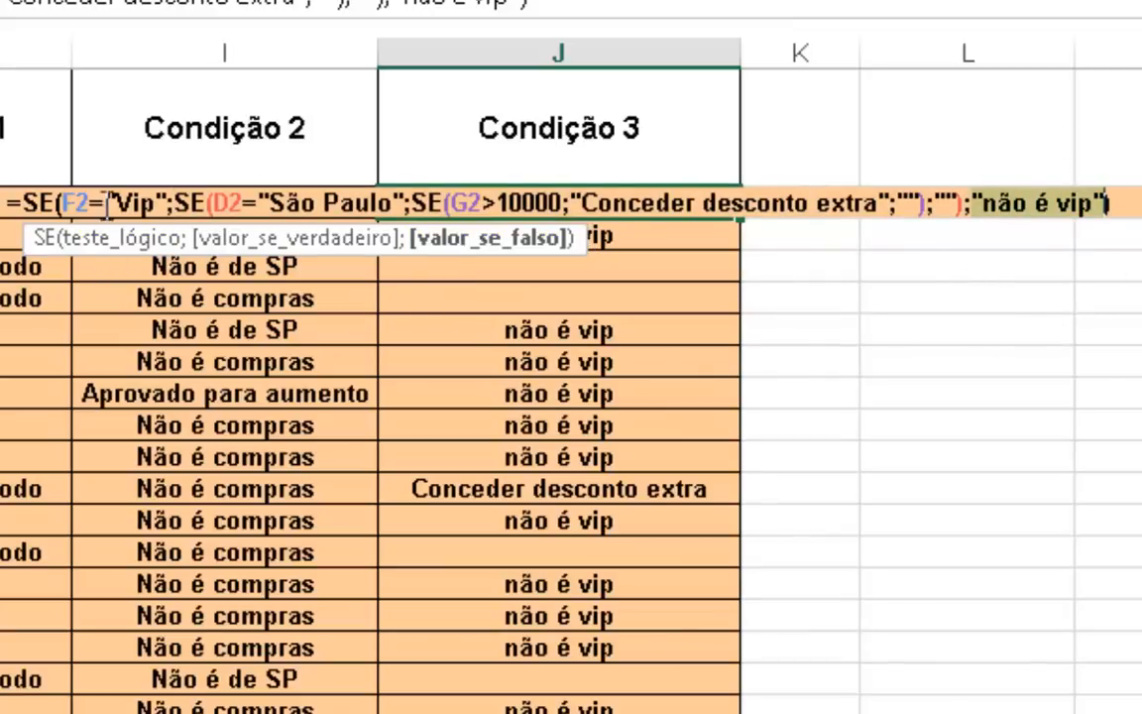
pyautogui.click(211, 203)
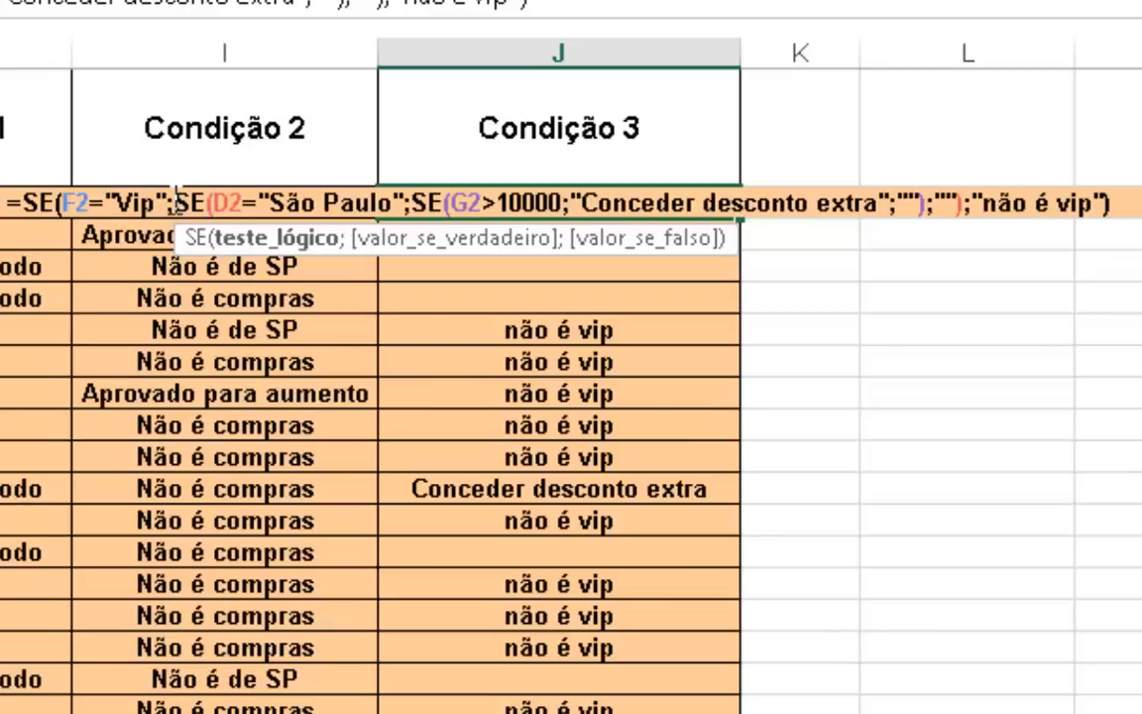
pyautogui.click(25, 188)
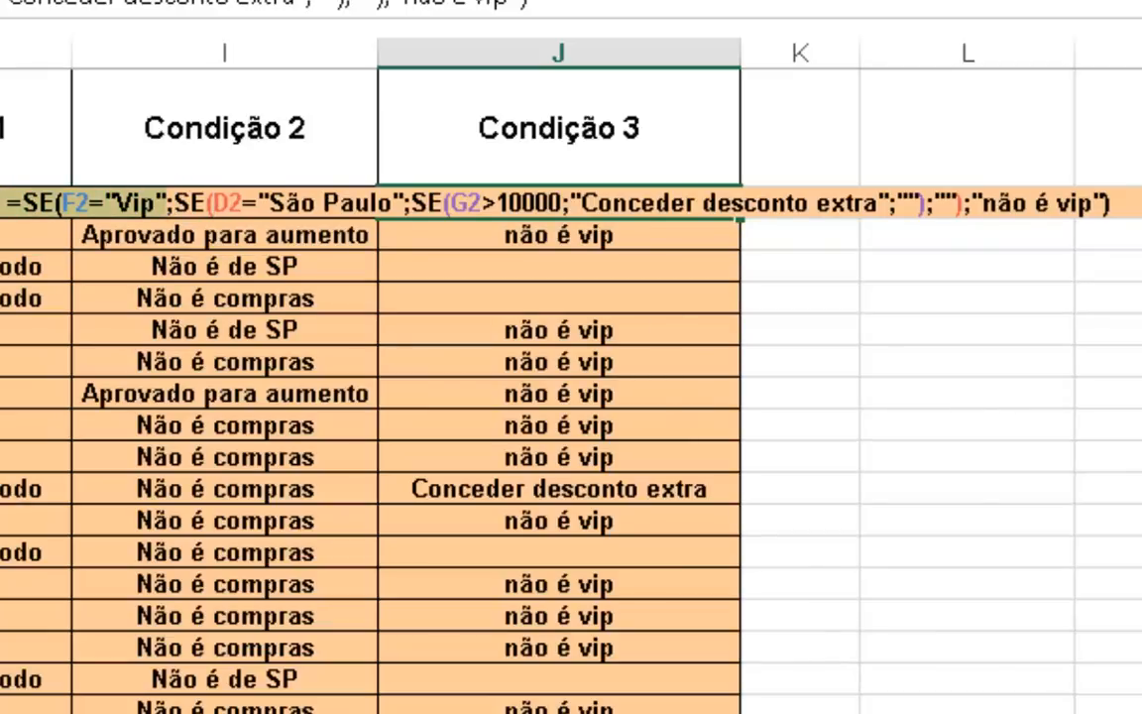
pyautogui.moveTo(1124, 199); pyautogui.dragTo(967, 194)
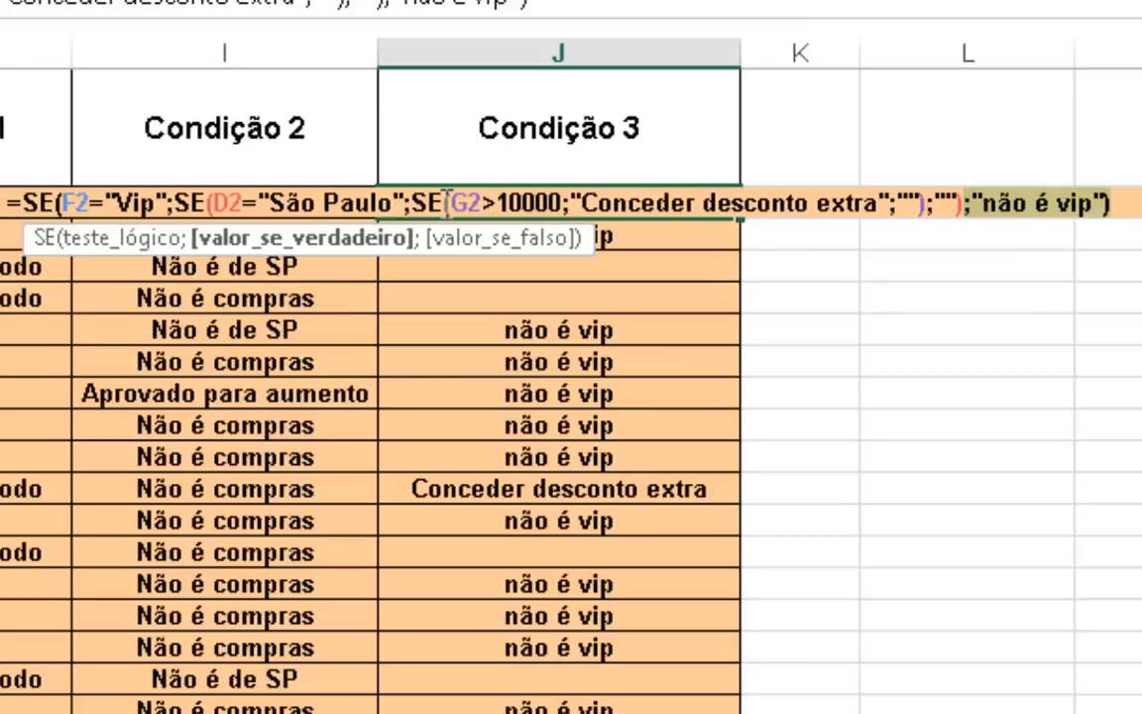
pyautogui.press('Escape')
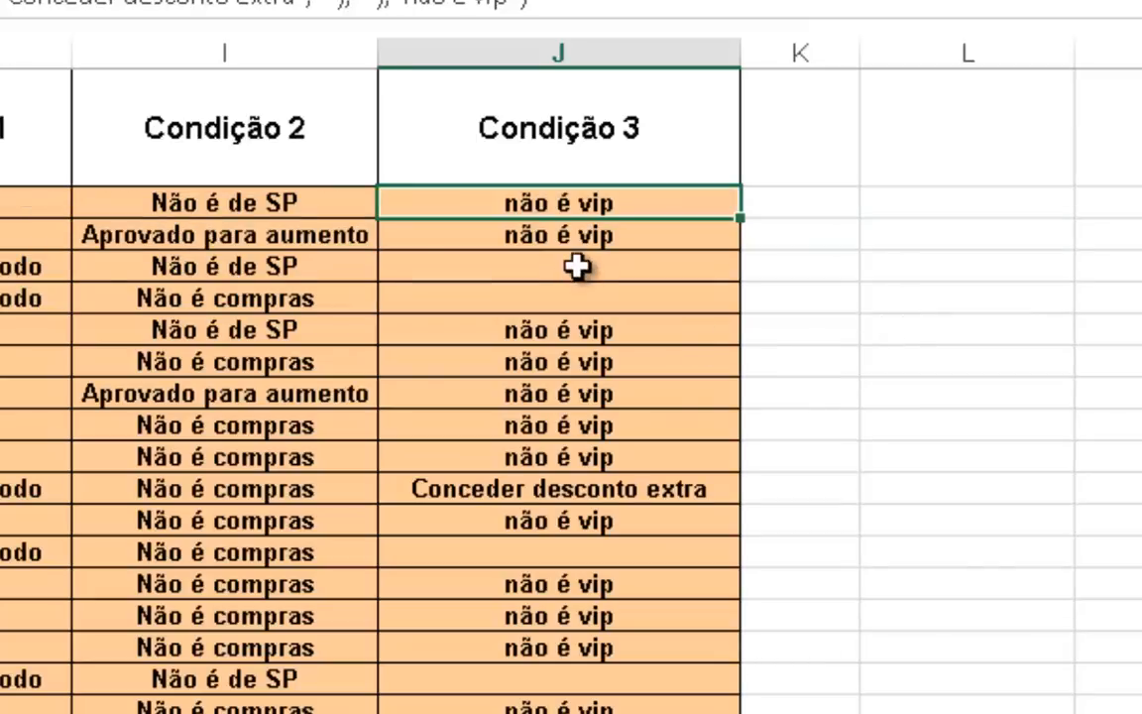
# Review the arguments of the second SE in the J2 formula and set its false value to "Não é SP"
pyautogui.doubleClick(573, 205)
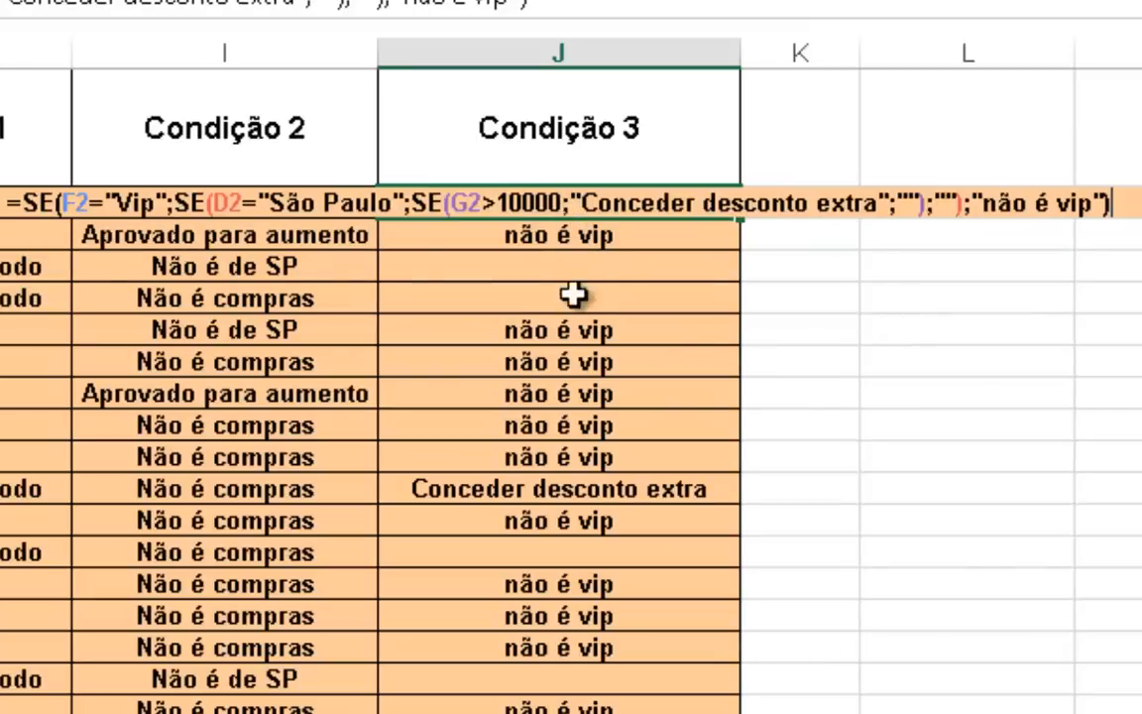
pyautogui.click(211, 203)
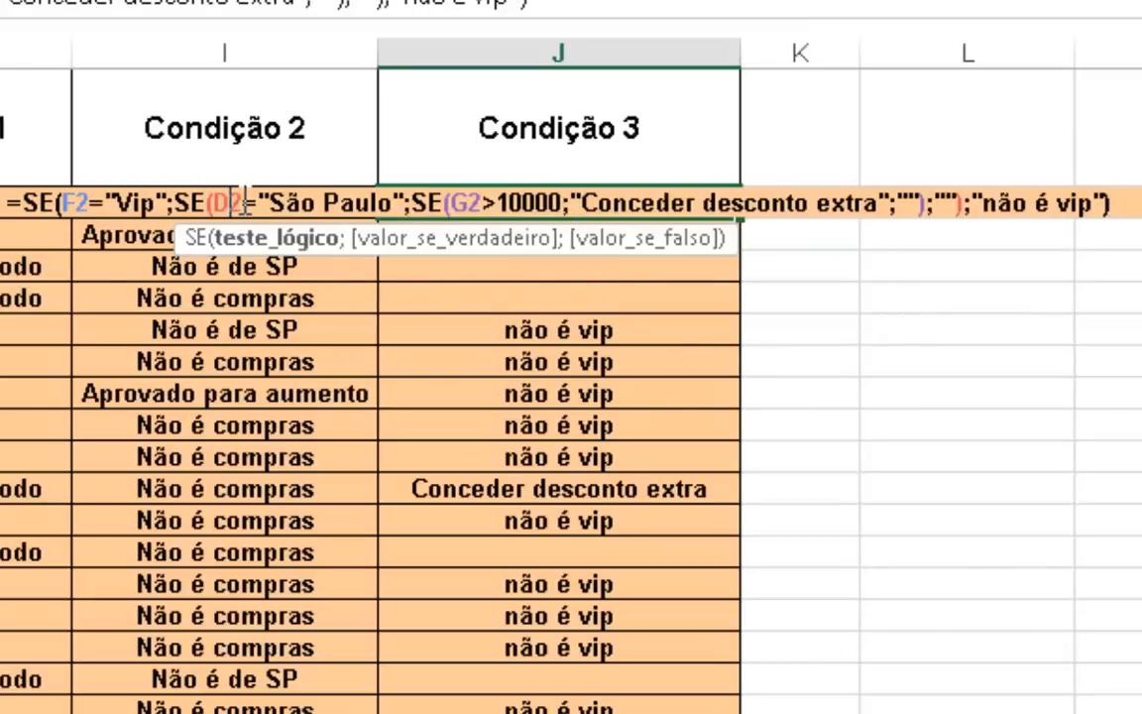
pyautogui.click(253, 238)
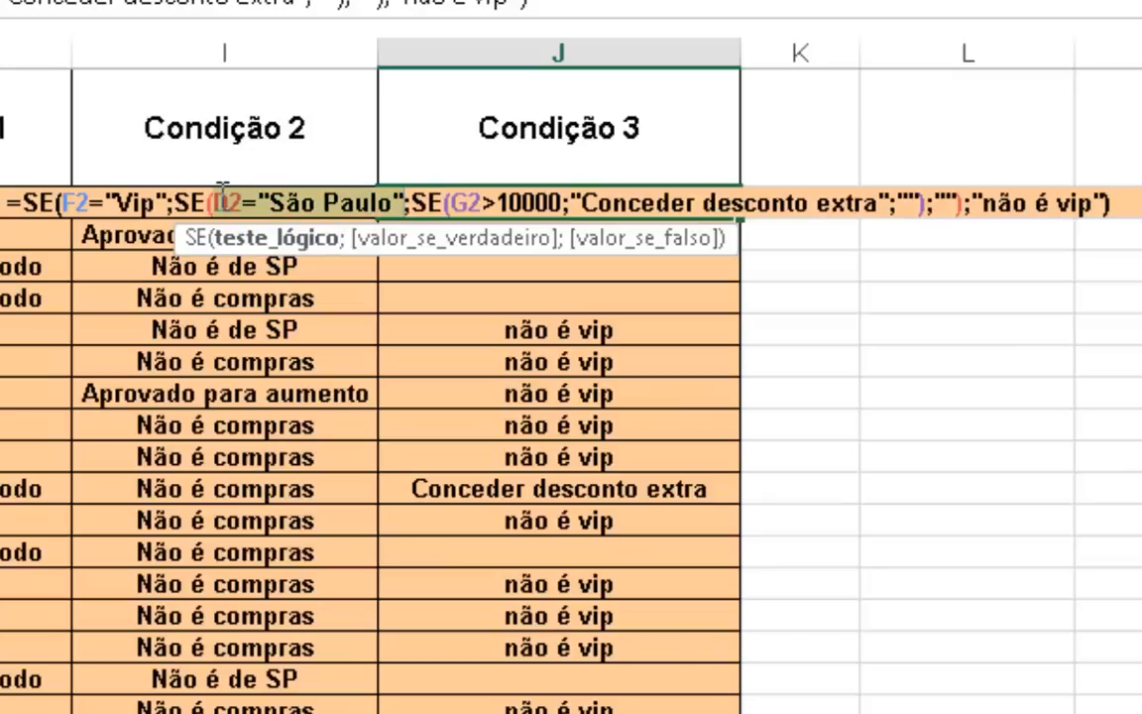
pyautogui.click(436, 239)
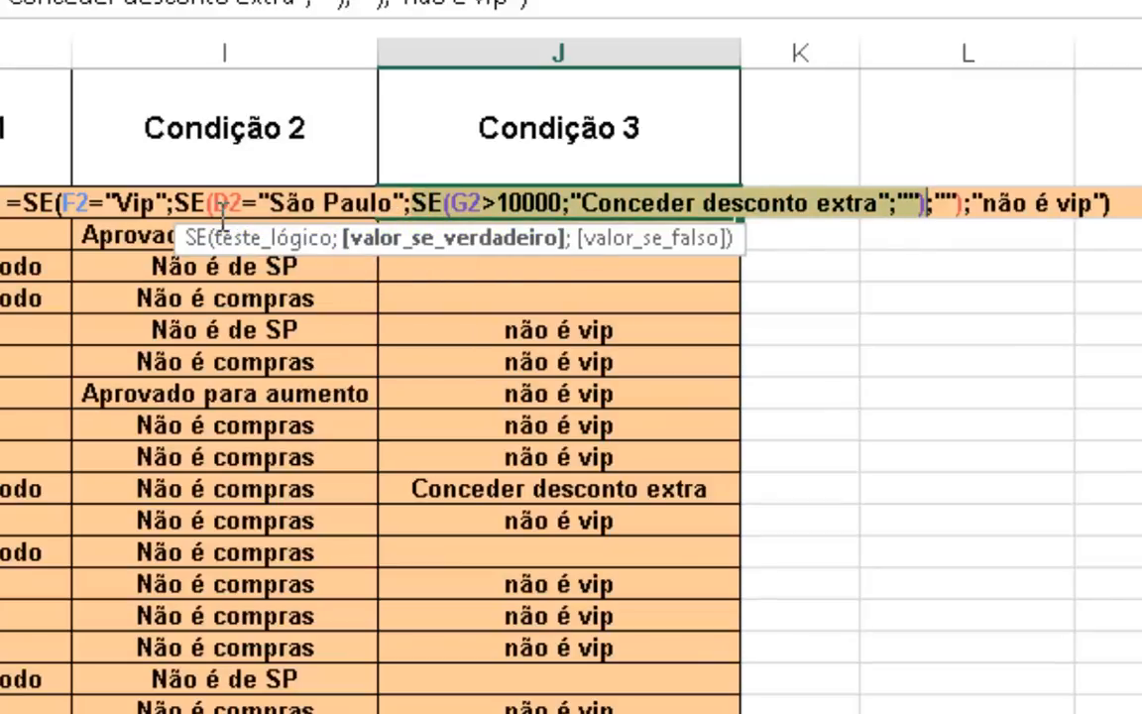
pyautogui.click(670, 255)
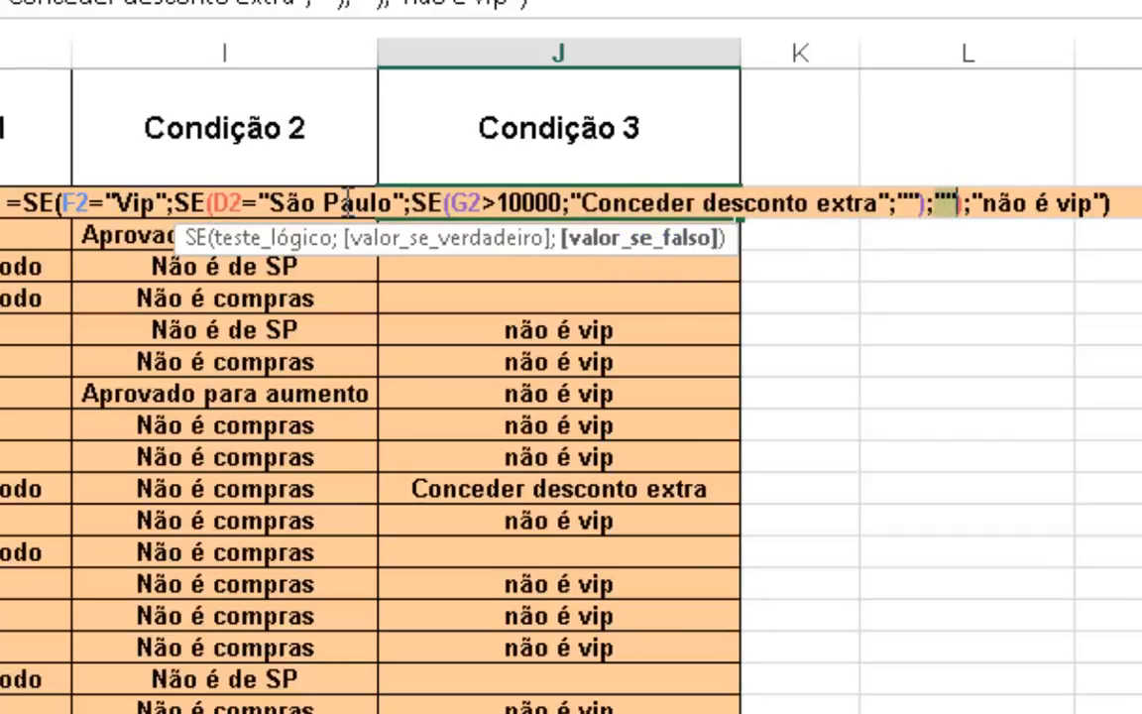
pyautogui.click(945, 201)
pyautogui.write('Não é SP')
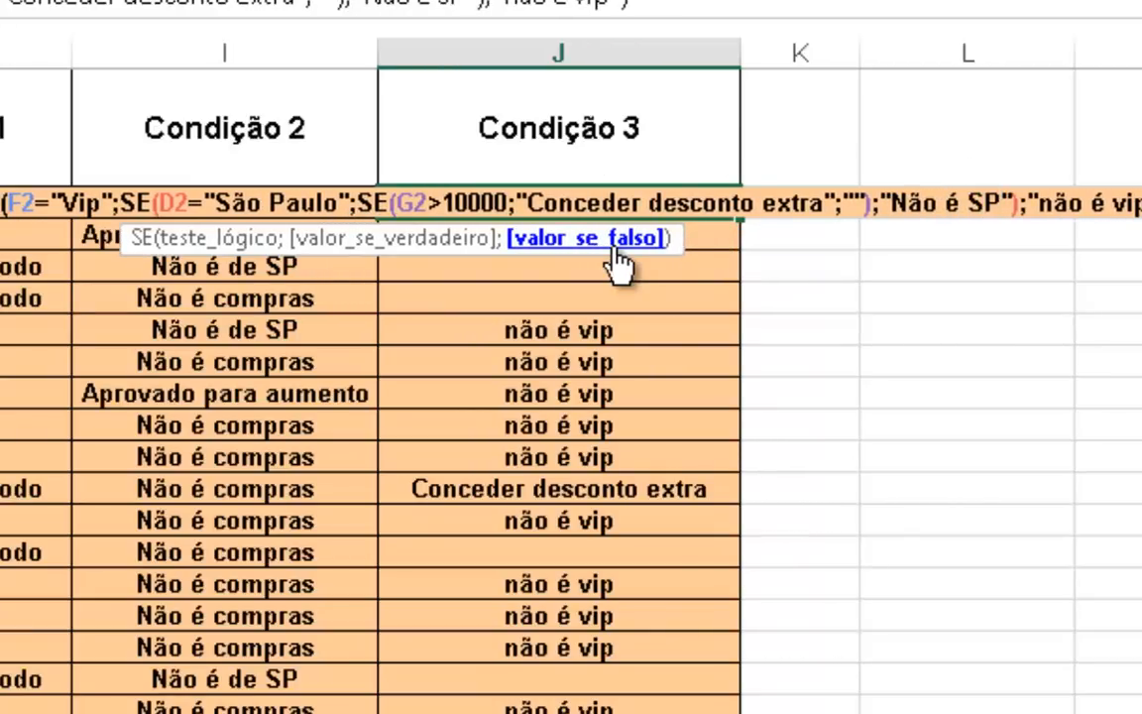
pyautogui.press('Return')
pyautogui.click(625, 209)
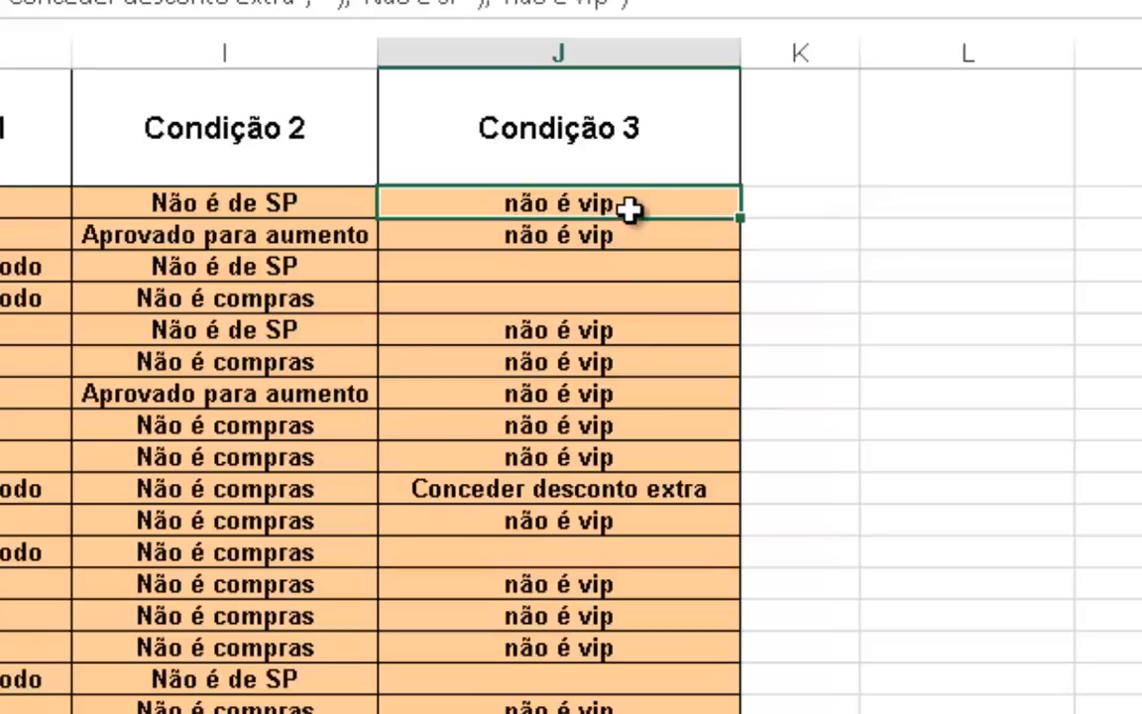
# Fill the J2 formula with the "Não é SP" false value down the Condição 3 column and check the rows it labels
pyautogui.doubleClick(742, 225)
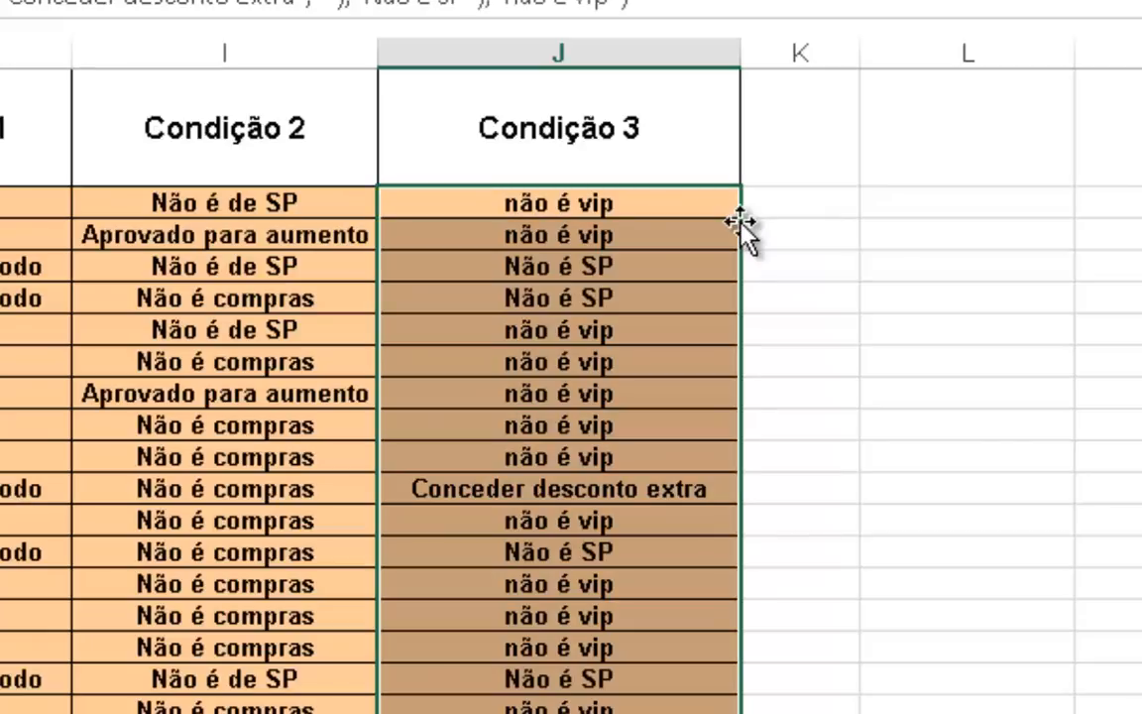
pyautogui.click(666, 337)
pyautogui.click(630, 266)
pyautogui.click(627, 294)
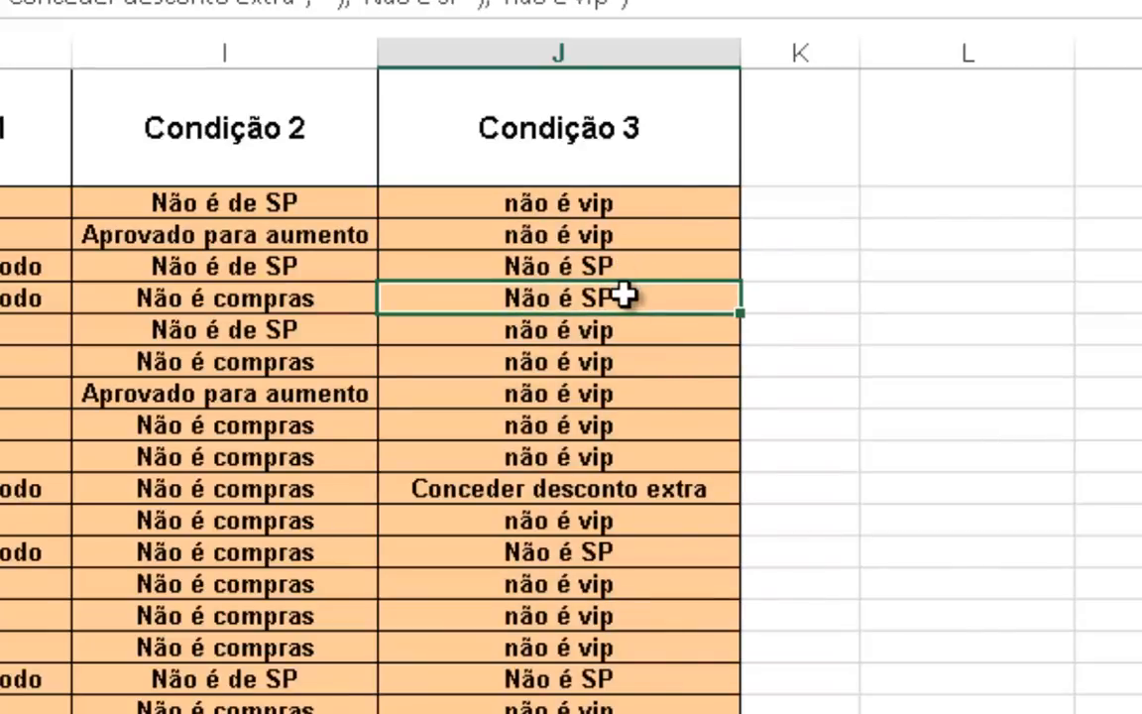
pyautogui.click(622, 264)
pyautogui.click(629, 296)
pyautogui.click(613, 560)
pyautogui.click(614, 677)
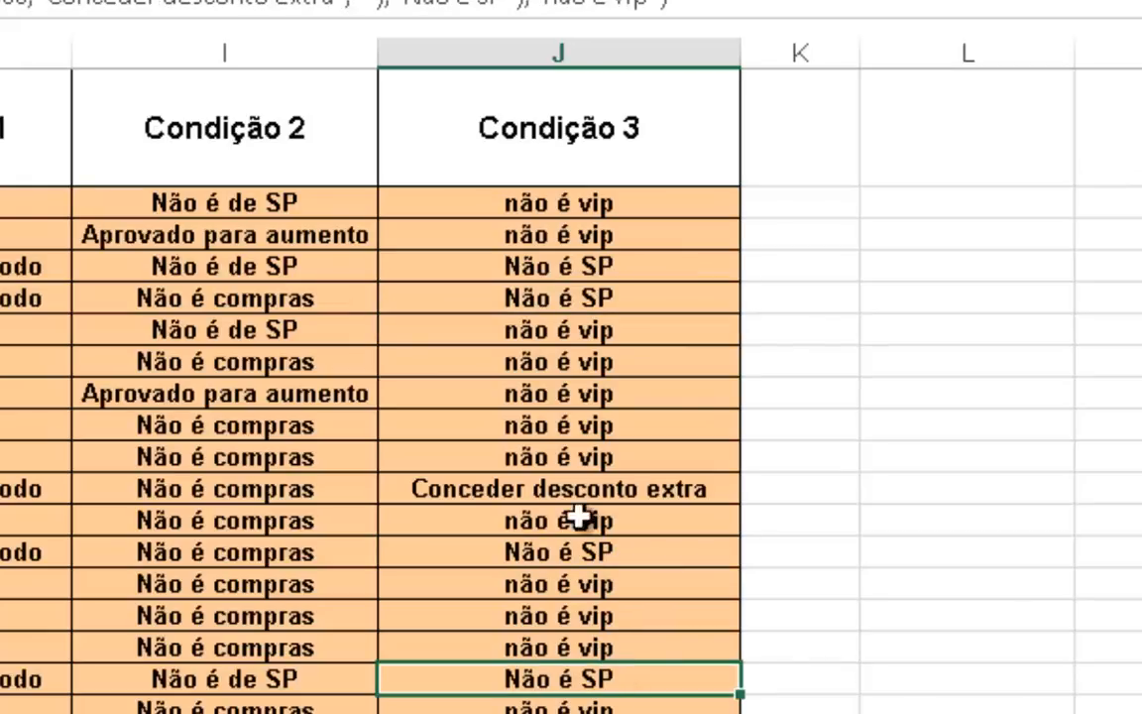
pyautogui.click(580, 234)
pyautogui.click(584, 202)
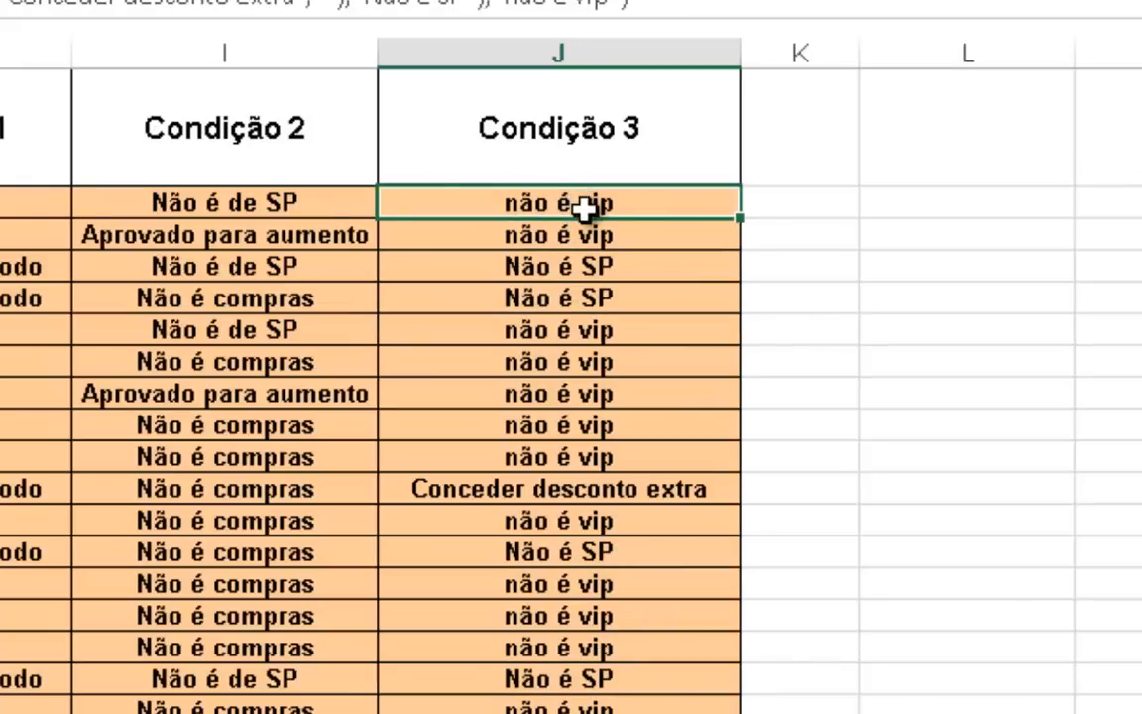
# Set the false value of the innermost SE, which tests G2>10000, in the J2 formula to "Média inferior a 10000"
pyautogui.doubleClick(584, 203)
pyautogui.click(847, 182)
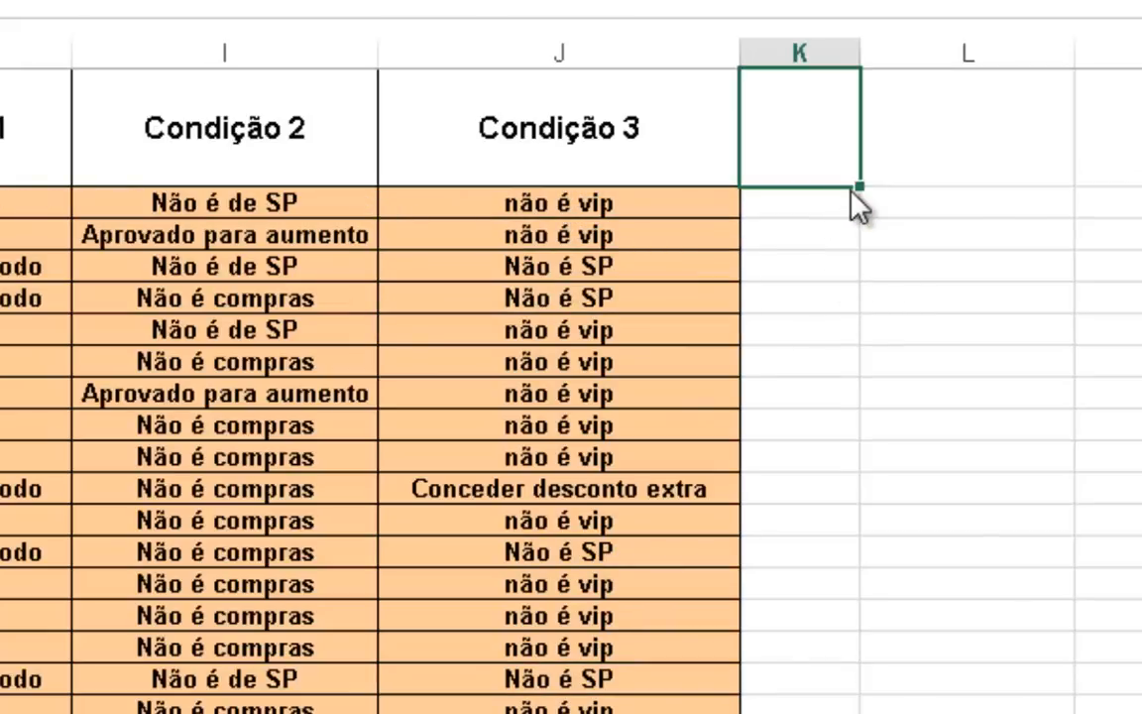
pyautogui.doubleClick(630, 201)
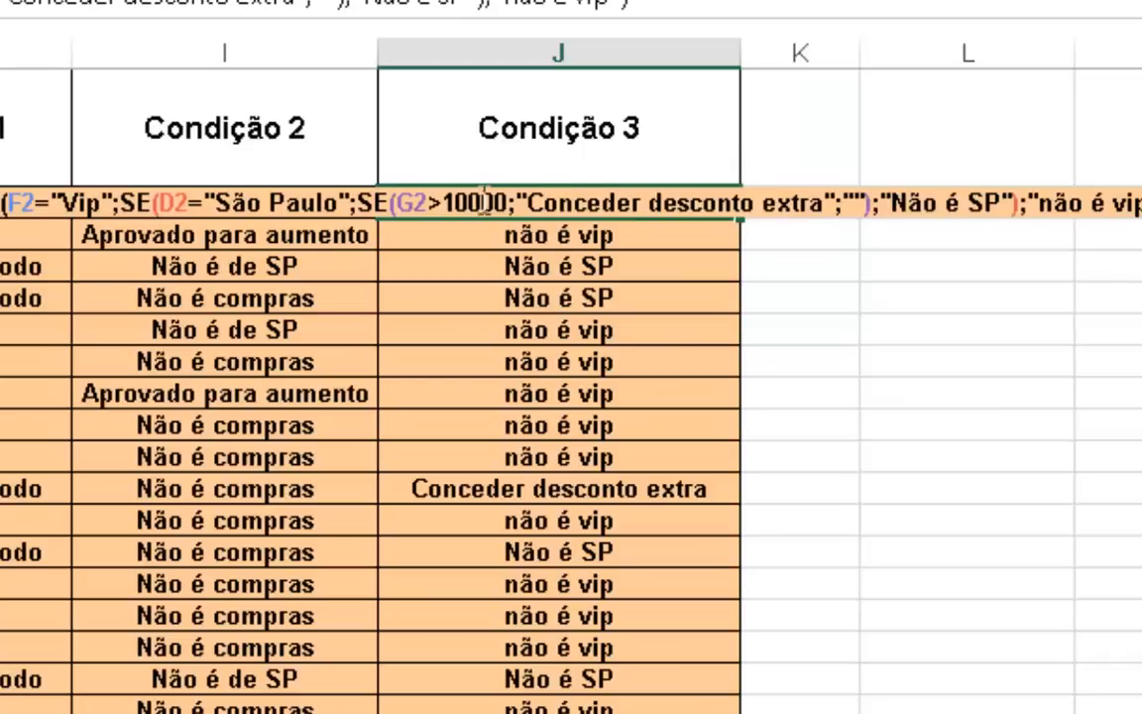
pyautogui.moveTo(396, 202); pyautogui.dragTo(512, 202)
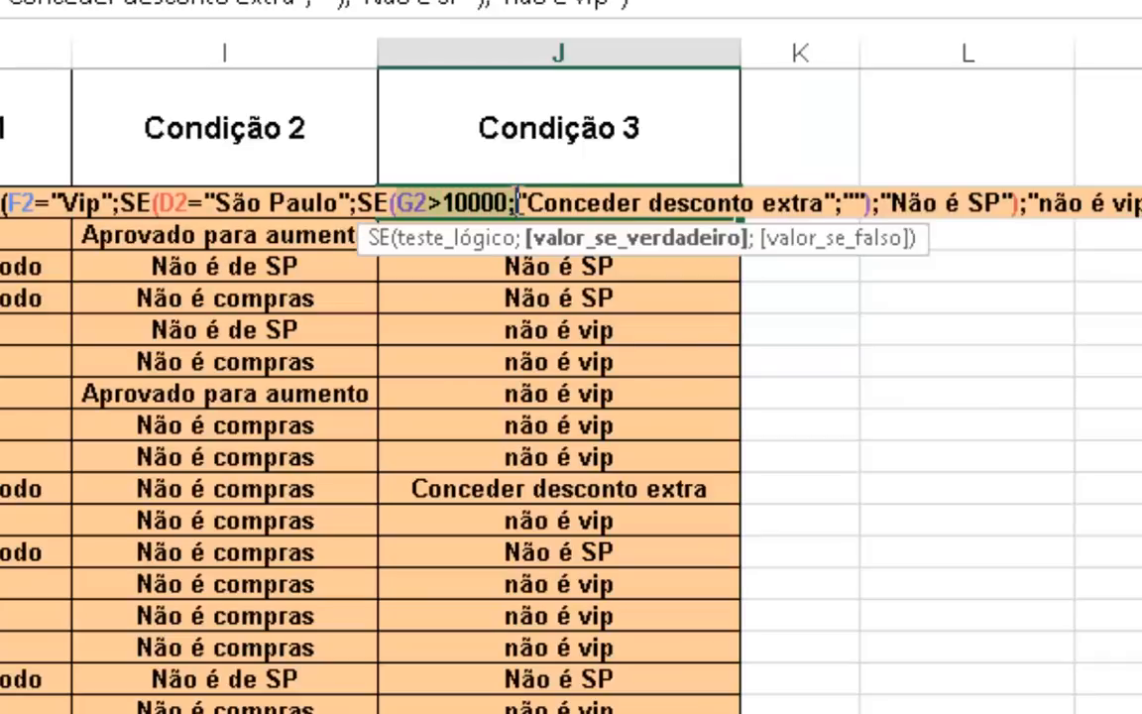
pyautogui.click(853, 202)
pyautogui.write('Média in')
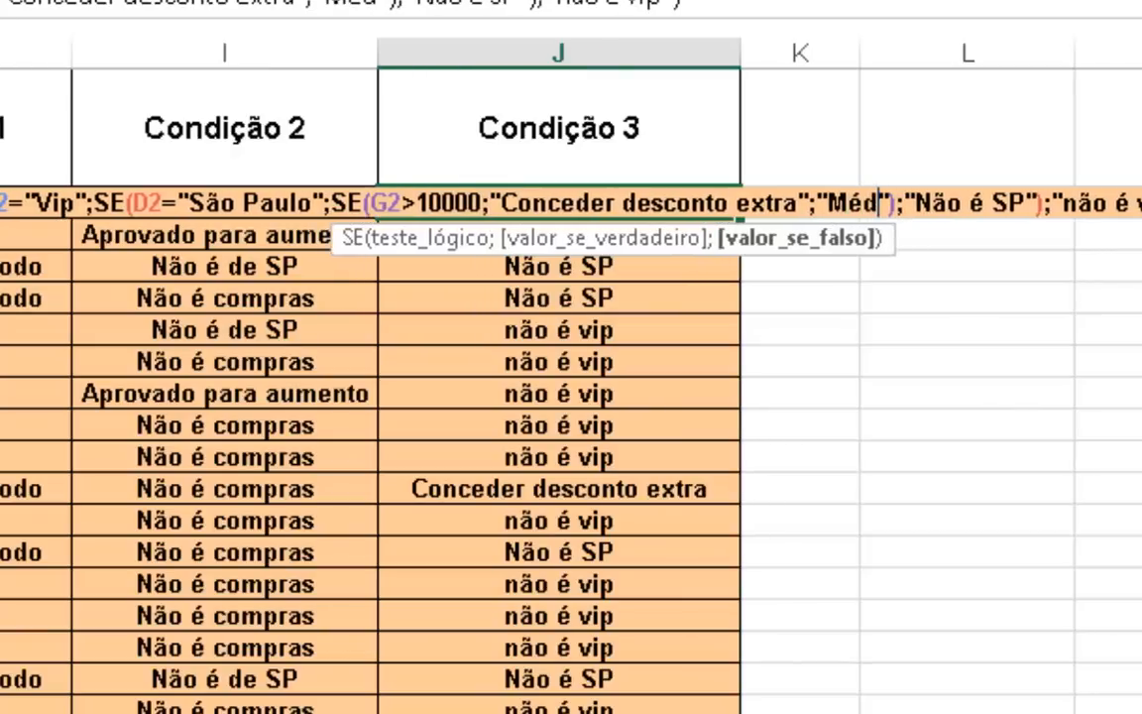
pyautogui.write('ferior a ')
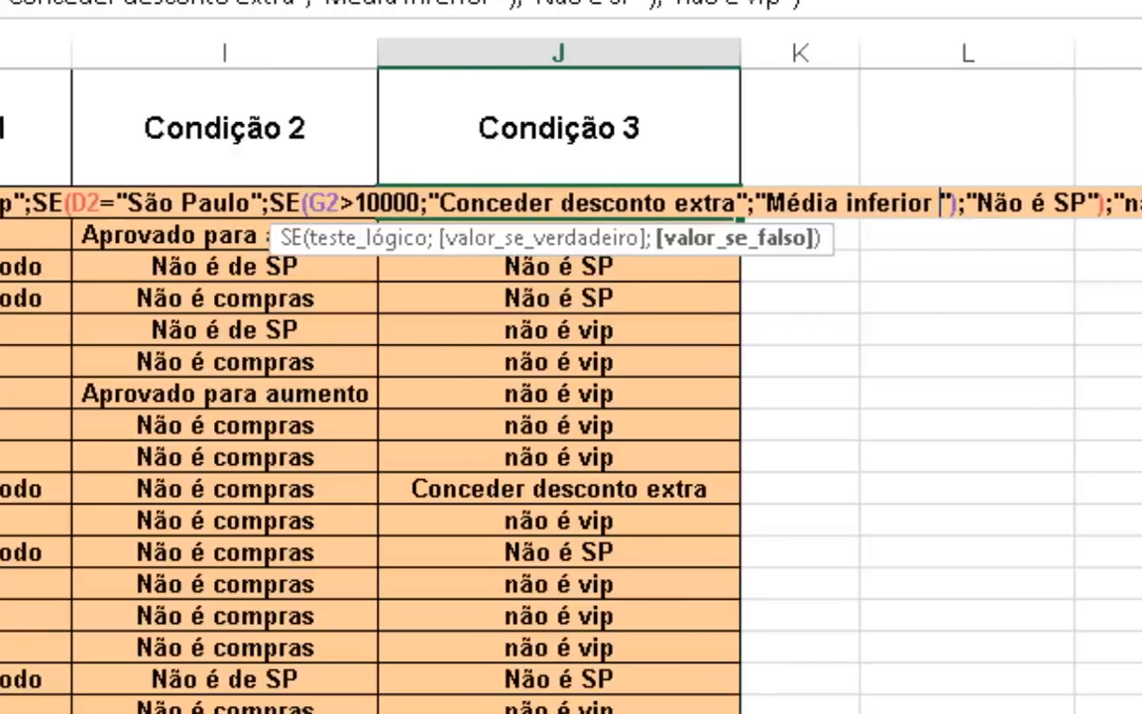
pyautogui.write('10000')
pyautogui.press('Return')
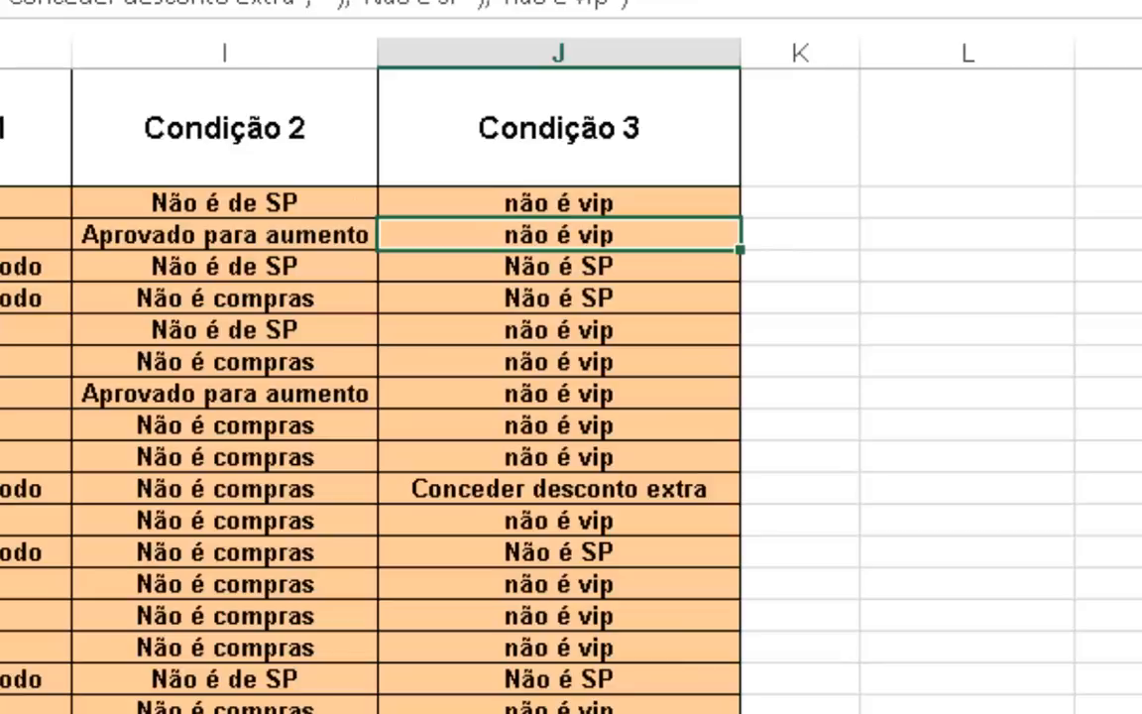
# Fill the J2 formula with the "Média inferior a 10000" false value down the Condição 3 column
pyautogui.click(611, 205)
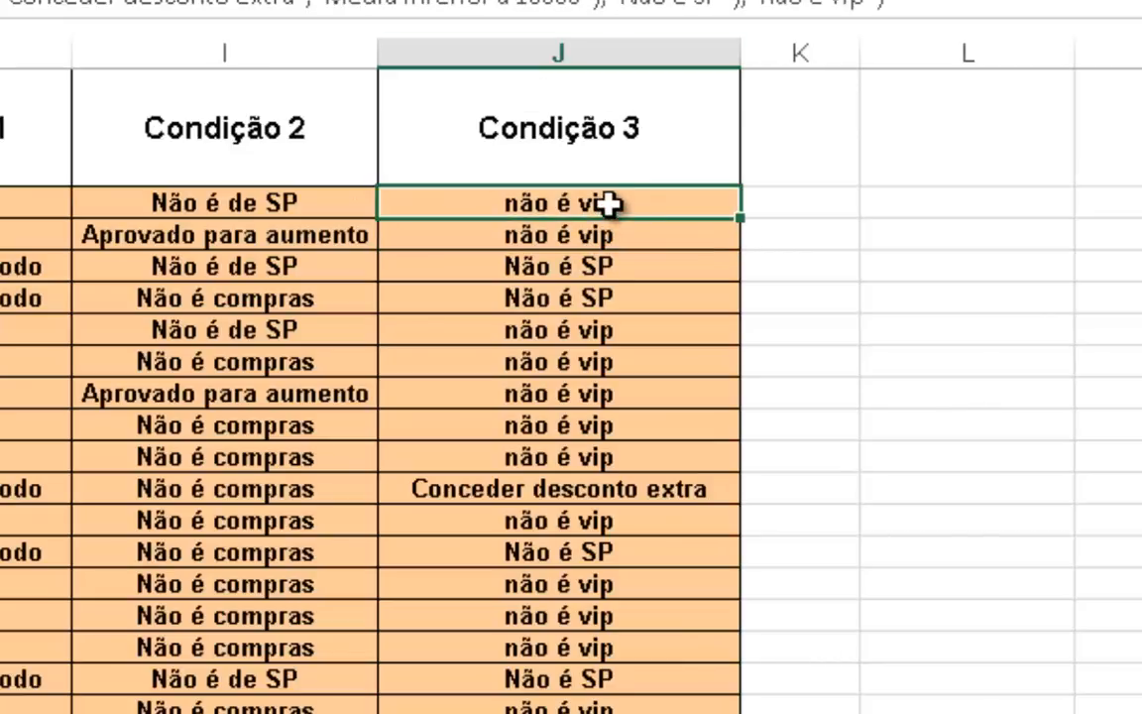
pyautogui.doubleClick(745, 223)
pyautogui.click(728, 299)
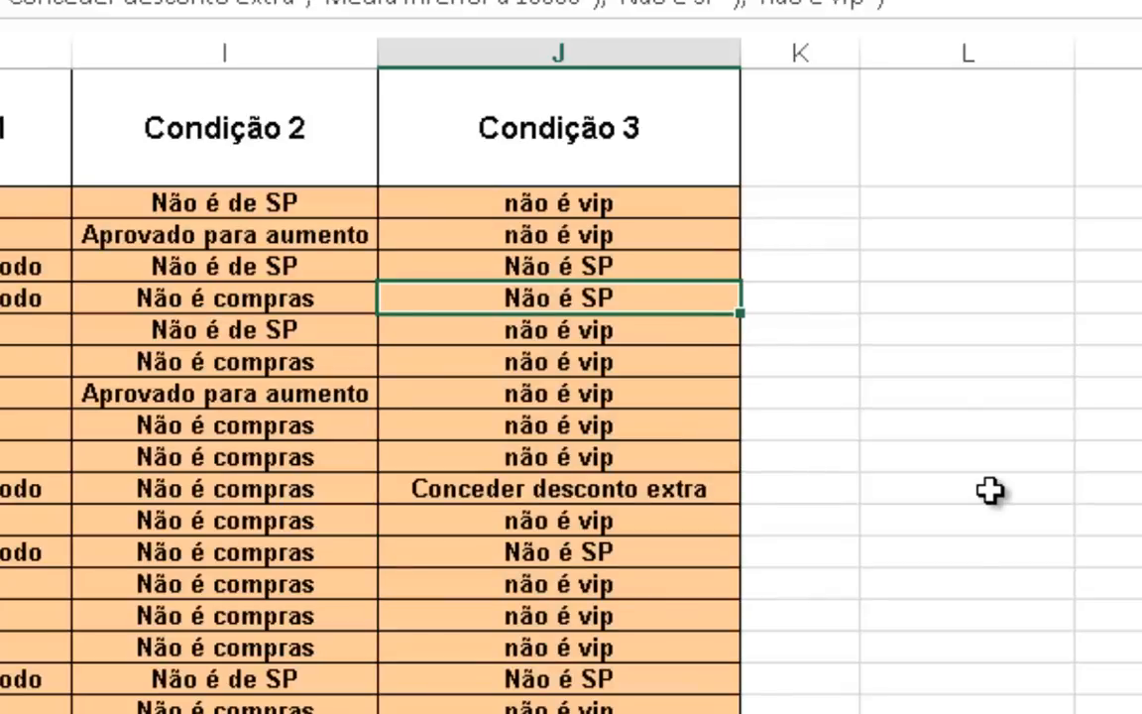
pyautogui.scroll(-3, 912, 487)
pyautogui.scroll(3, 912, 486)
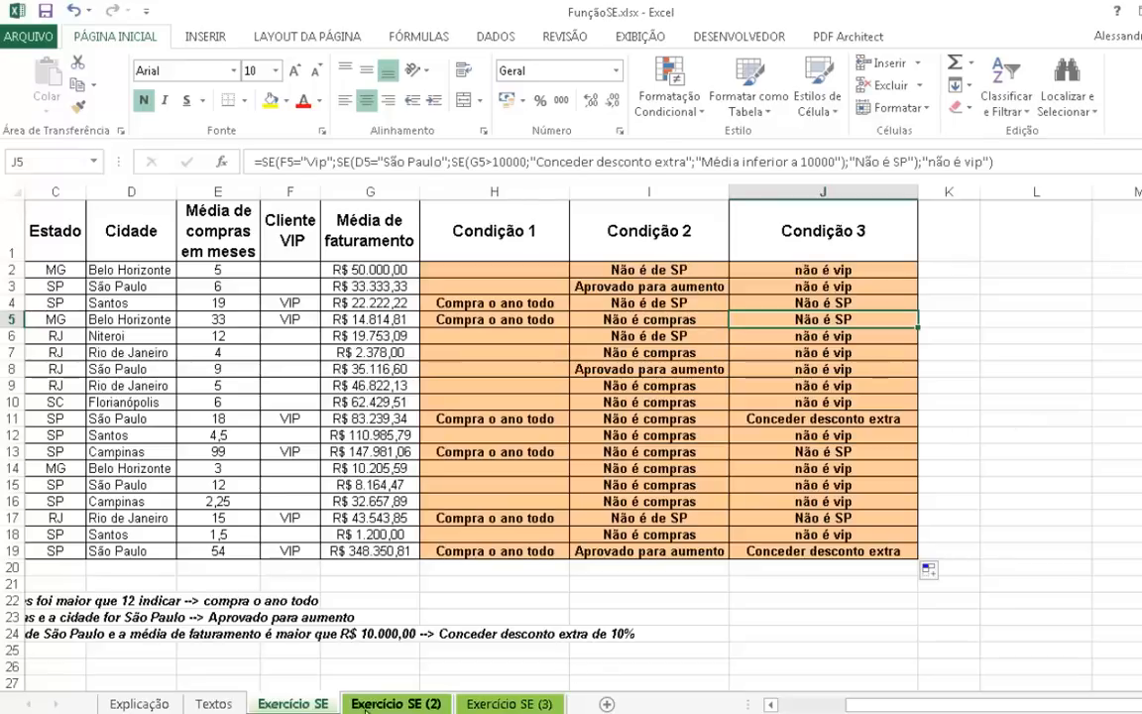
# Switch to the Exercício SE (2) sheet with the name list and dismiss the Windows colour scheme prompt
pyautogui.click(426, 703)
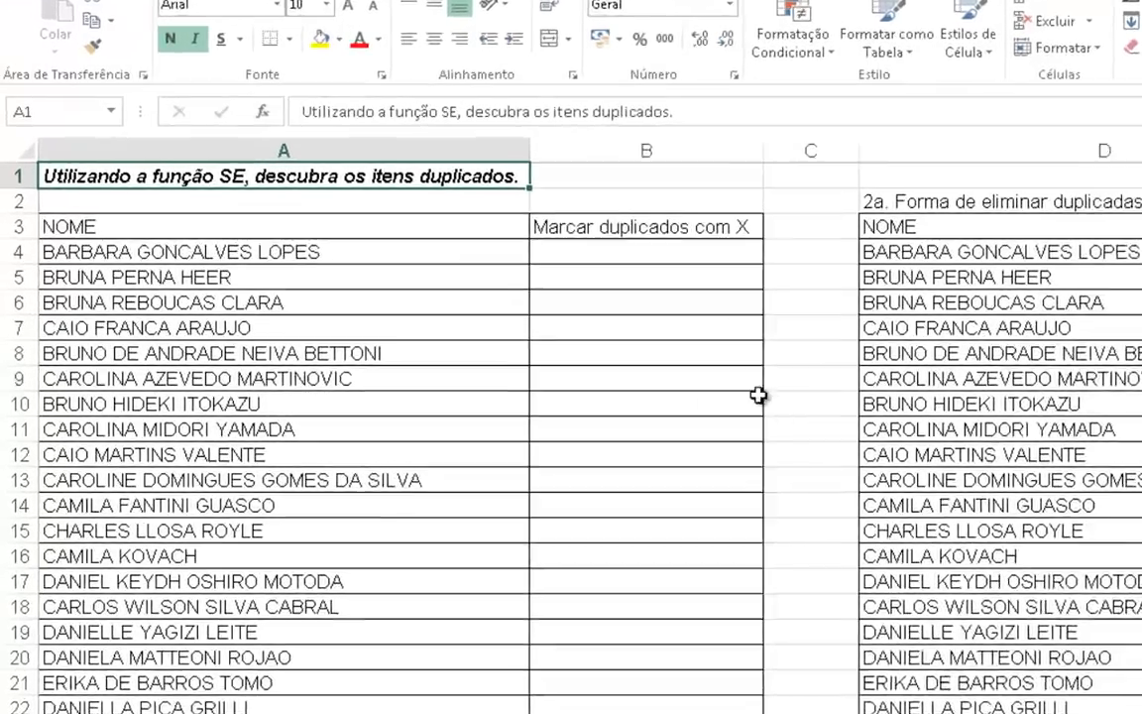
pyautogui.click(642, 388)
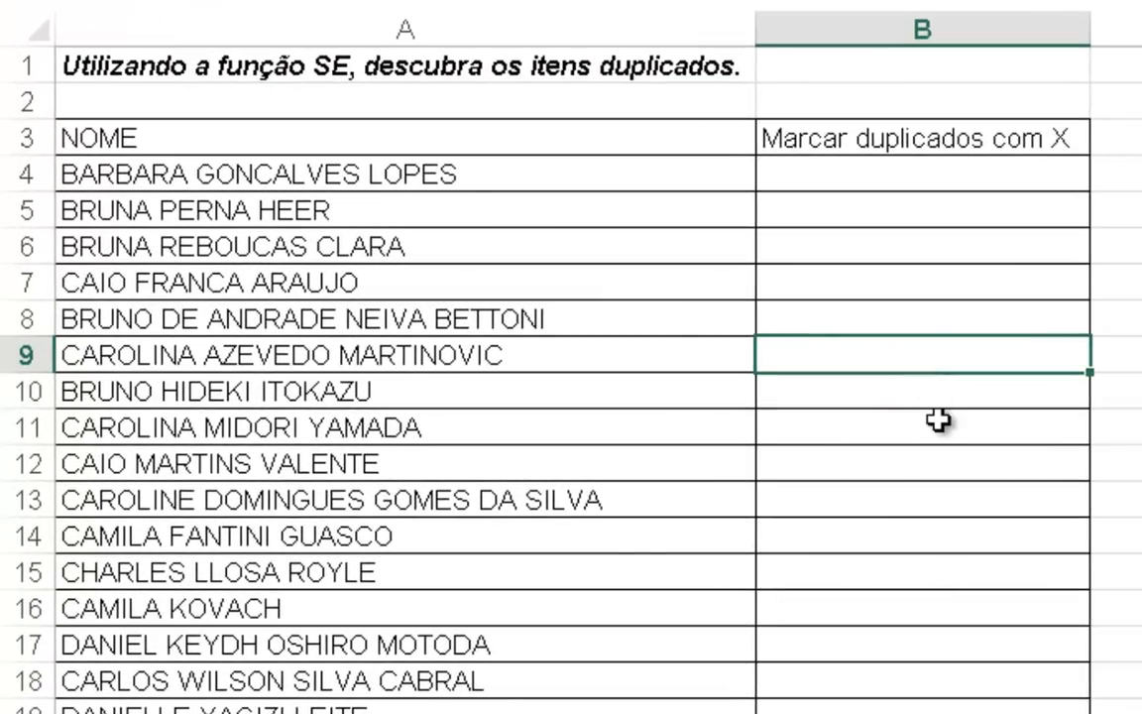
pyautogui.click(526, 350)
pyautogui.click(468, 287)
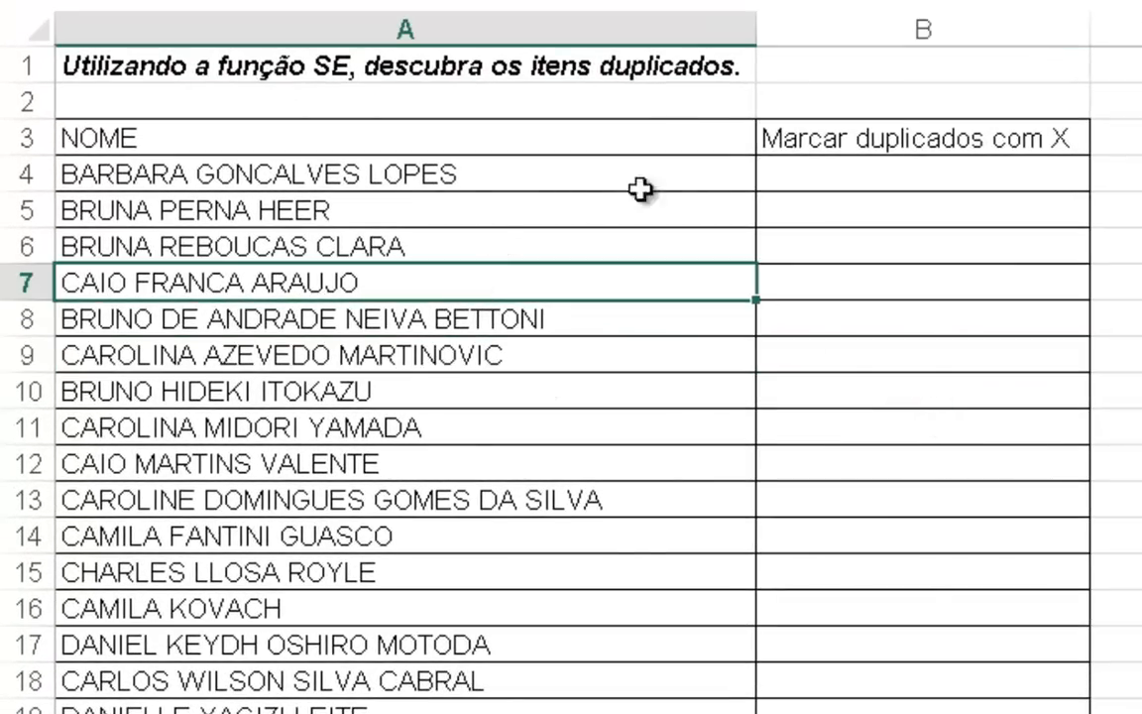
pyautogui.click(272, 175)
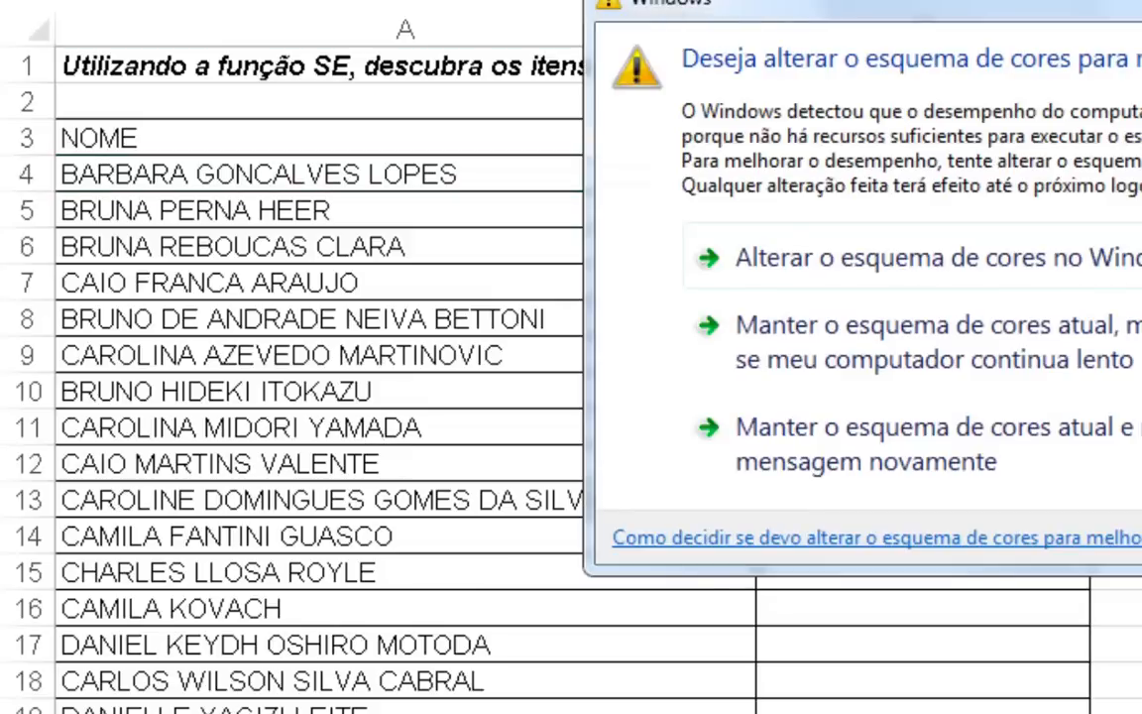
pyautogui.click(1139, 3)
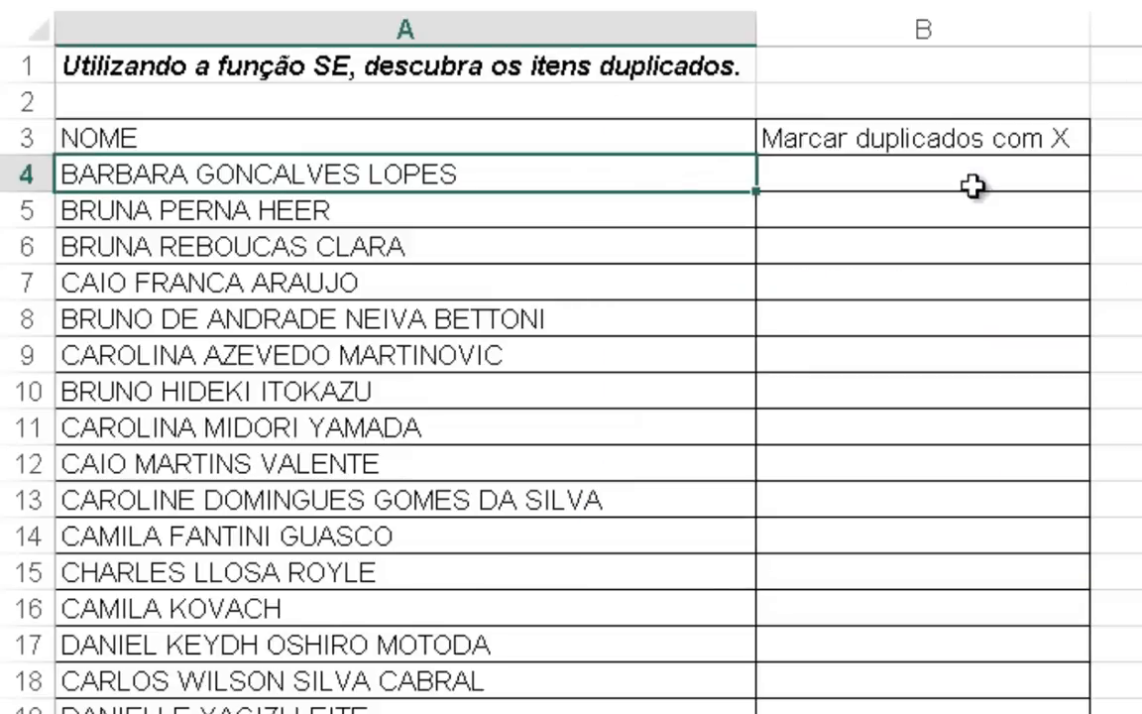
# Select the NOME and Marcar duplicados com X columns from row 3 to the last row to examine the list's extent
pyautogui.click(449, 135)
pyautogui.hotkey('shift', 'Right')
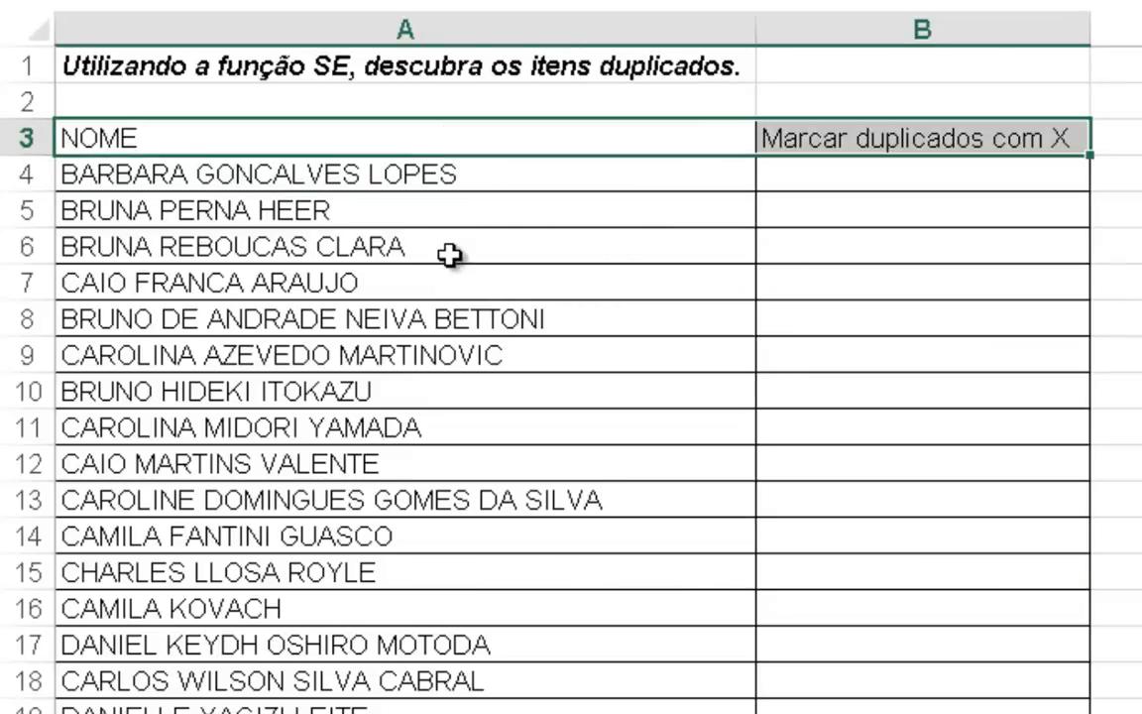
pyautogui.hotkey('ctrl', 'shift', 'Down')
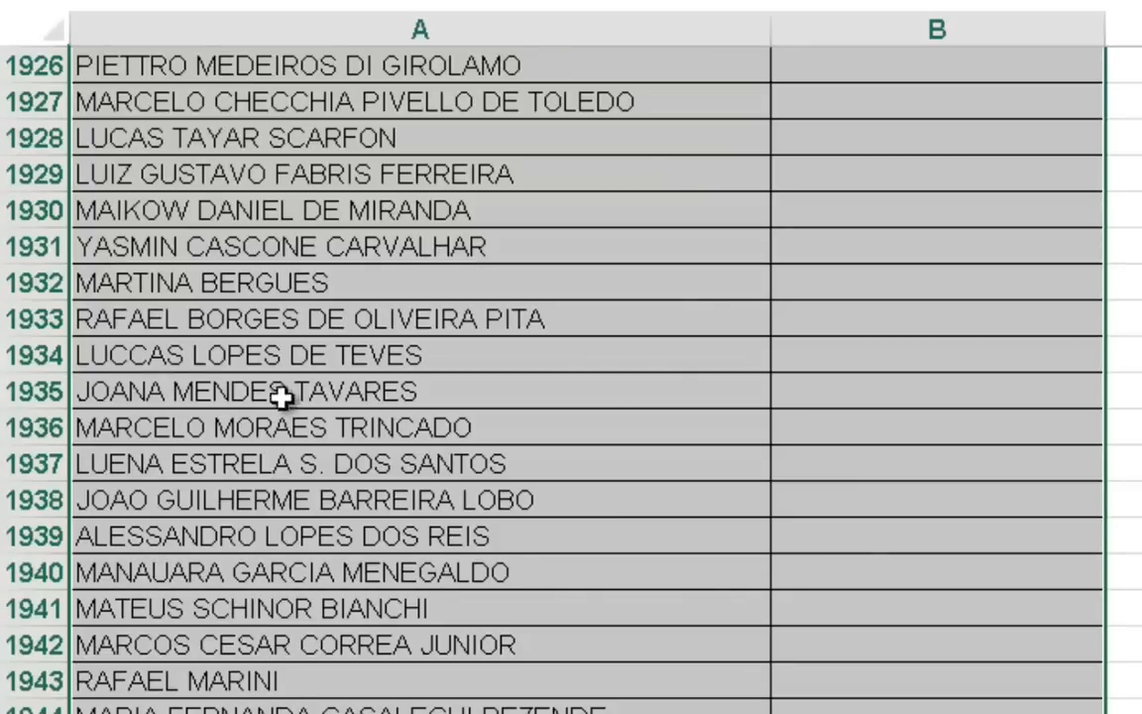
pyautogui.click(130, 541)
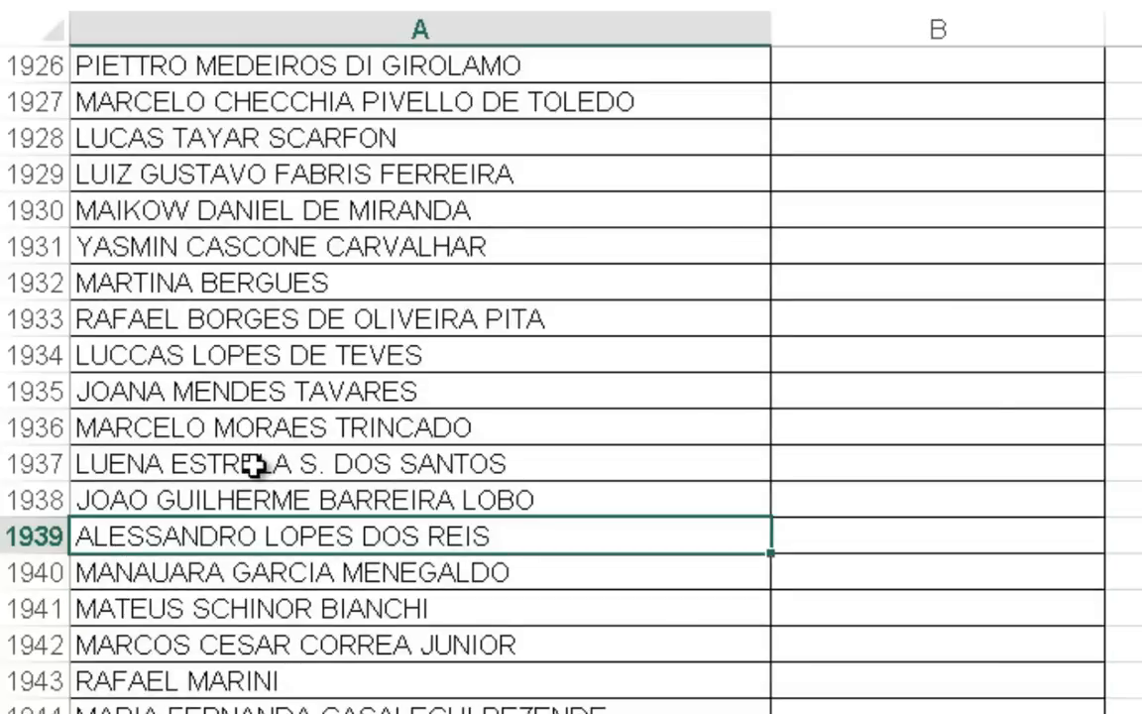
# Sort the whole two-column name table by the NOME column, on values, from A to Z
pyautogui.hotkey('ctrl', 'a')
pyautogui.scroll(12, 327, 610)
pyautogui.scroll(20, 329, 617)
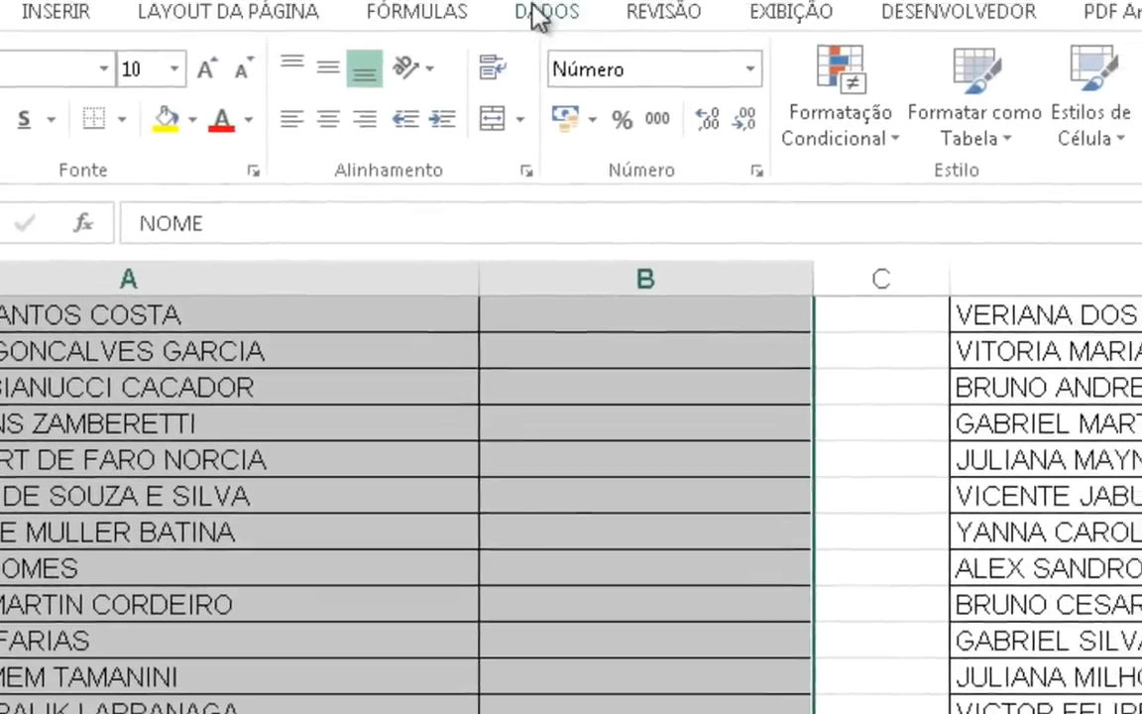
pyautogui.click(540, 15)
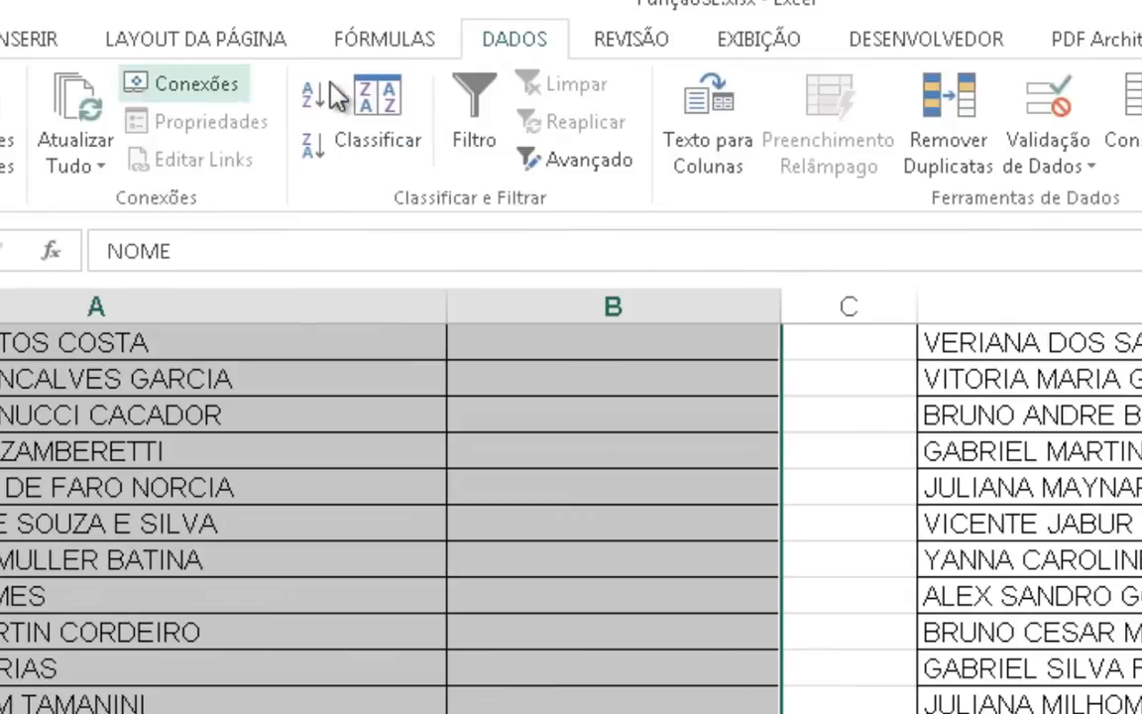
pyautogui.click(376, 109)
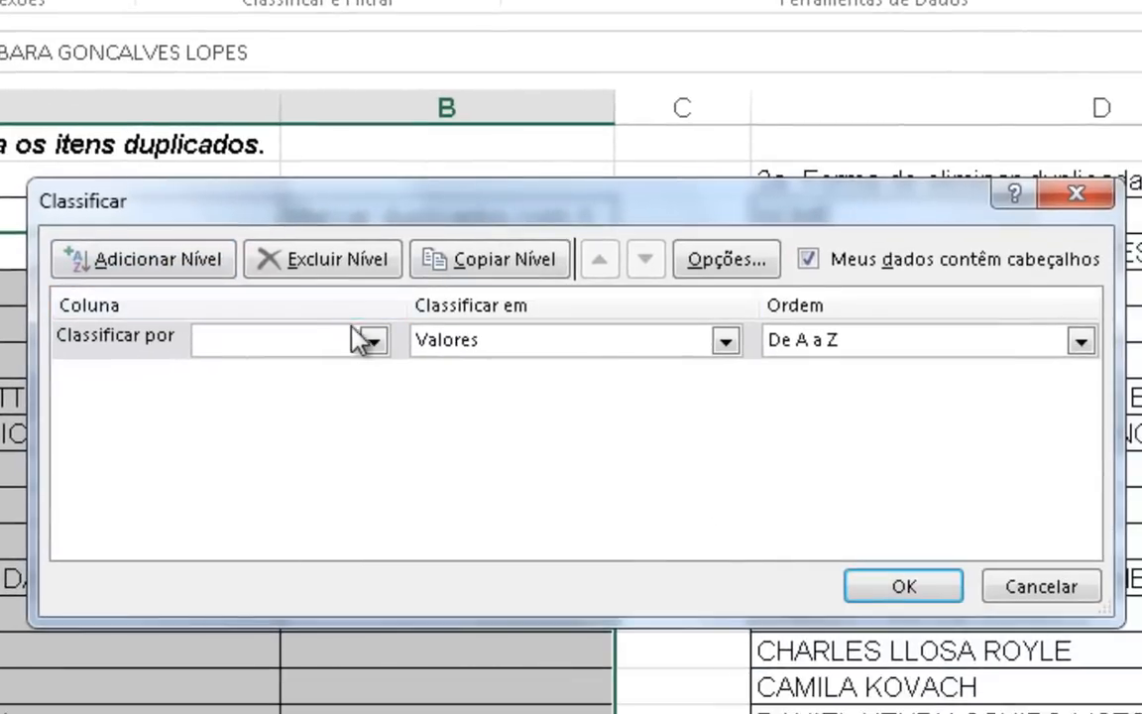
pyautogui.click(362, 337)
pyautogui.click(332, 369)
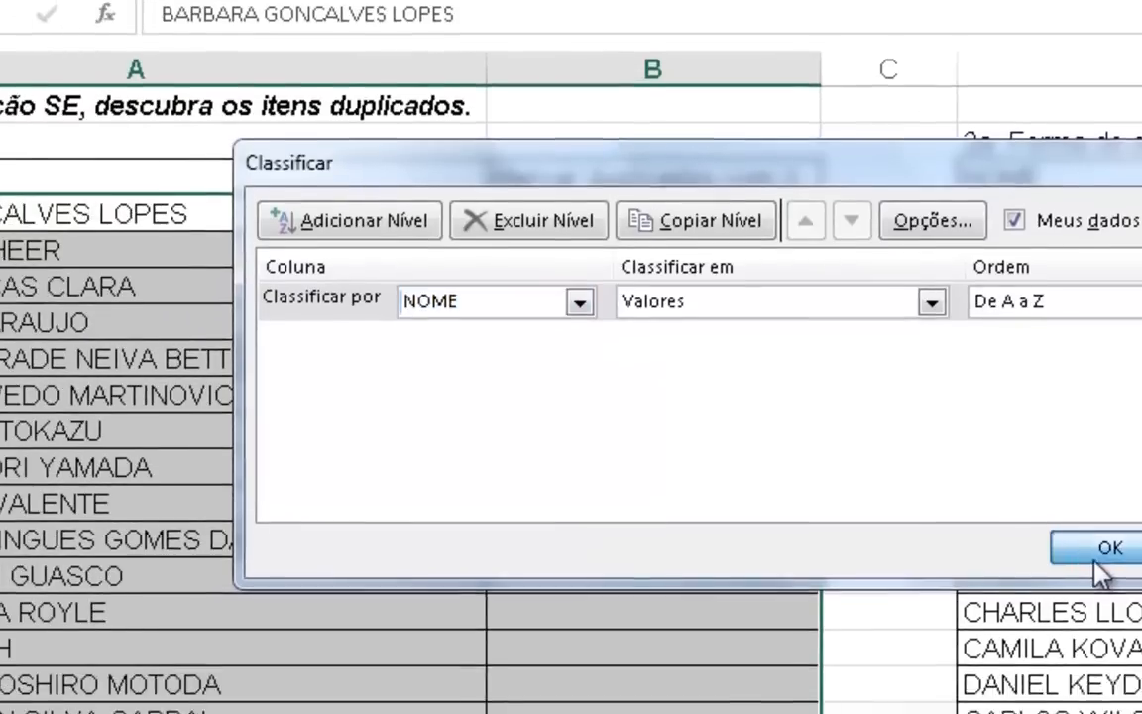
pyautogui.click(1099, 553)
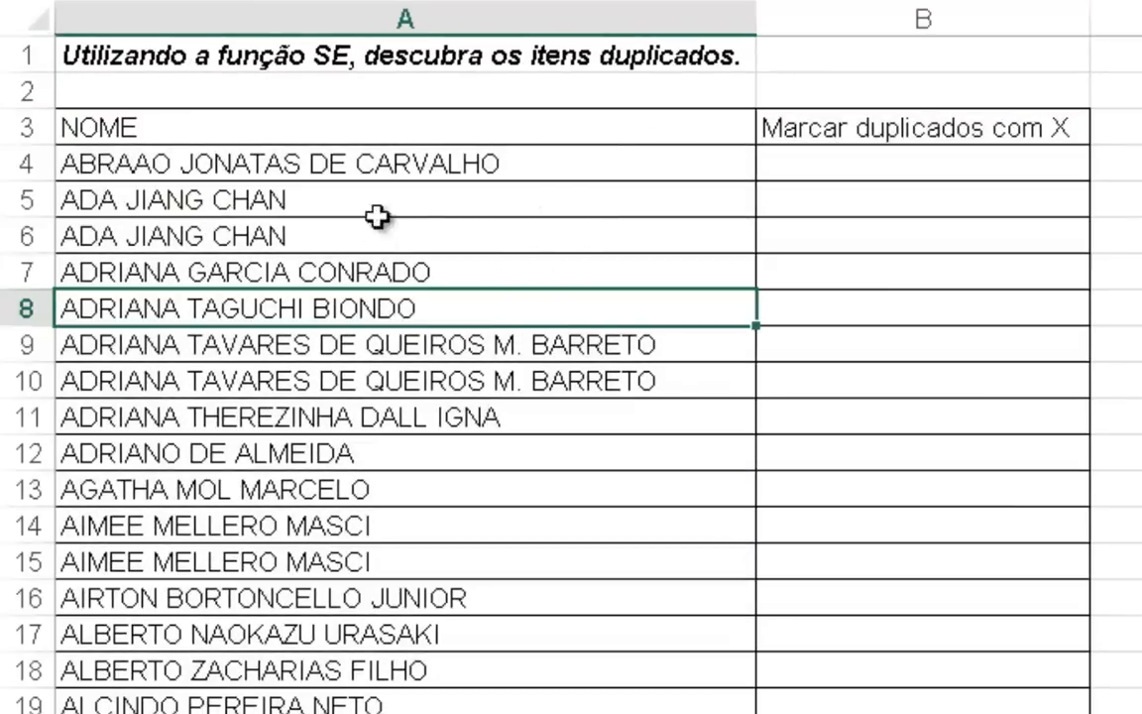
# Examine the repeated names in adjacent rows of the sorted NOME column, down to the end of the list
pyautogui.moveTo(146, 196); pyautogui.dragTo(146, 229)
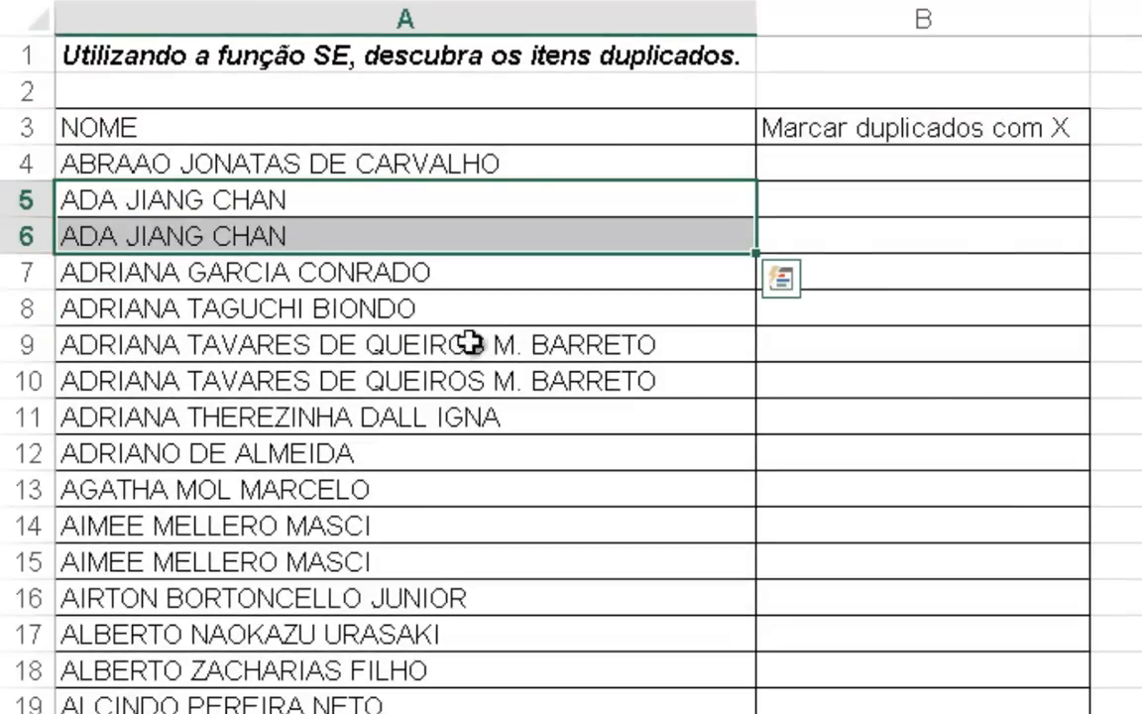
pyautogui.moveTo(462, 343); pyautogui.dragTo(474, 383)
pyautogui.click(594, 375)
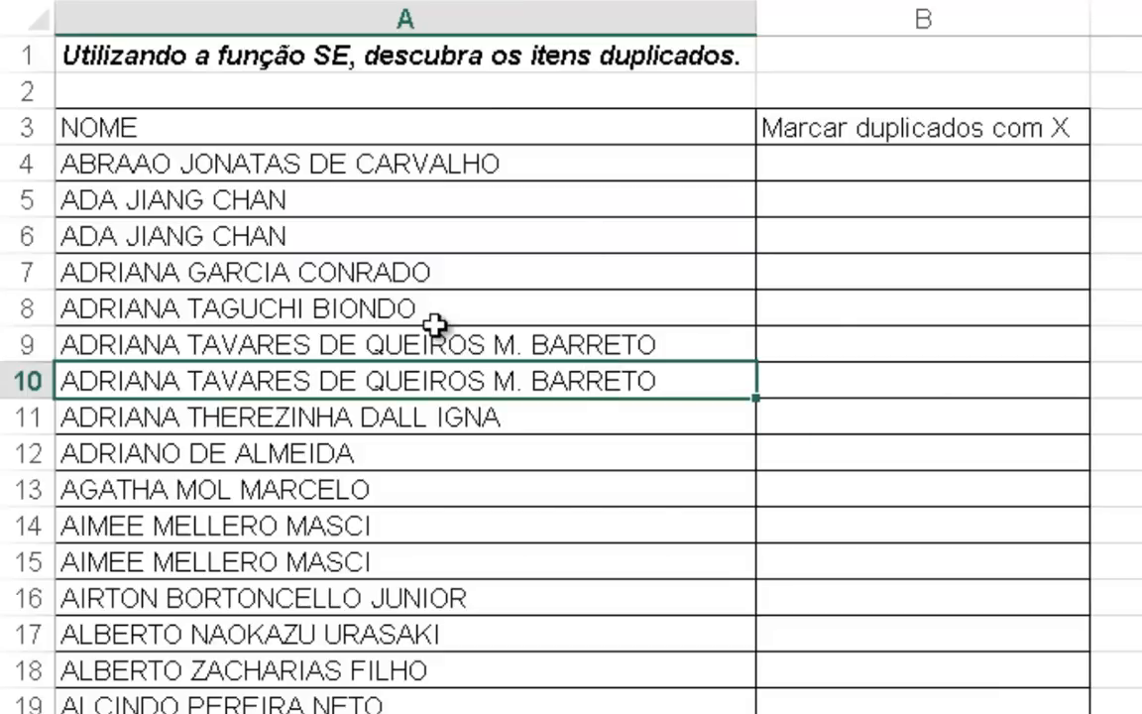
pyautogui.hotkey('ctrl', 'Down')
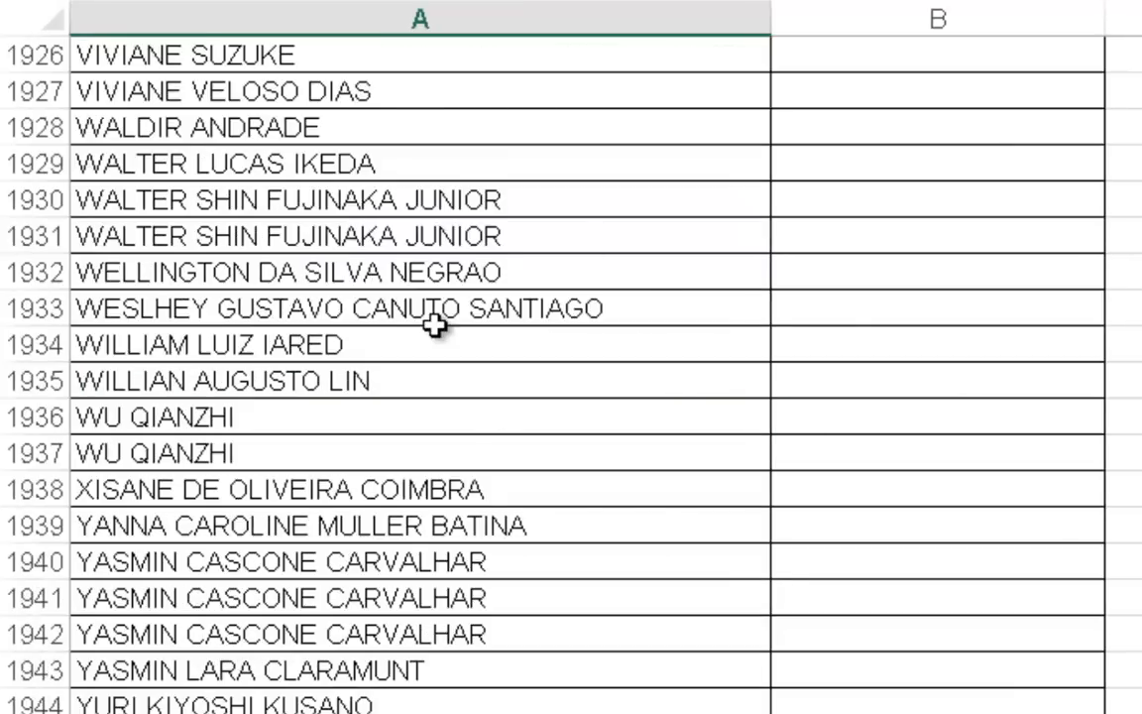
# Start an SE formula in the first row of the duplicates column, B4, testing whether A4=A3
pyautogui.hotkey('ctrl', 'Up')
pyautogui.press('Right')
pyautogui.press('Down')
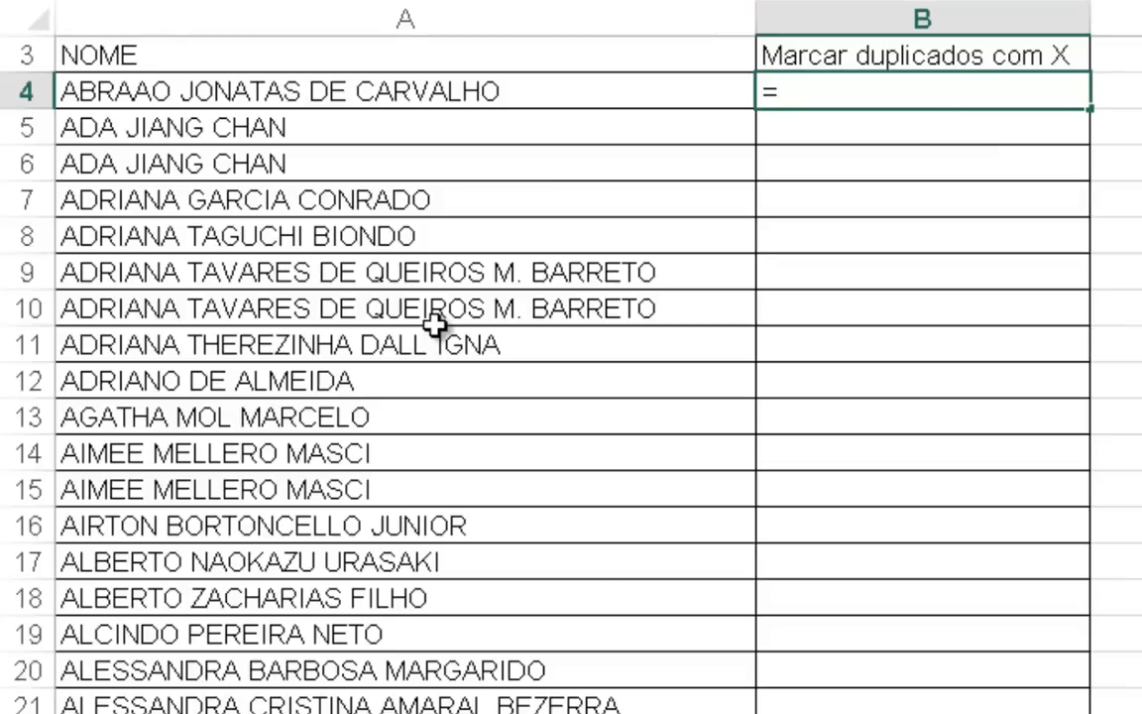
pyautogui.write('=SE(')
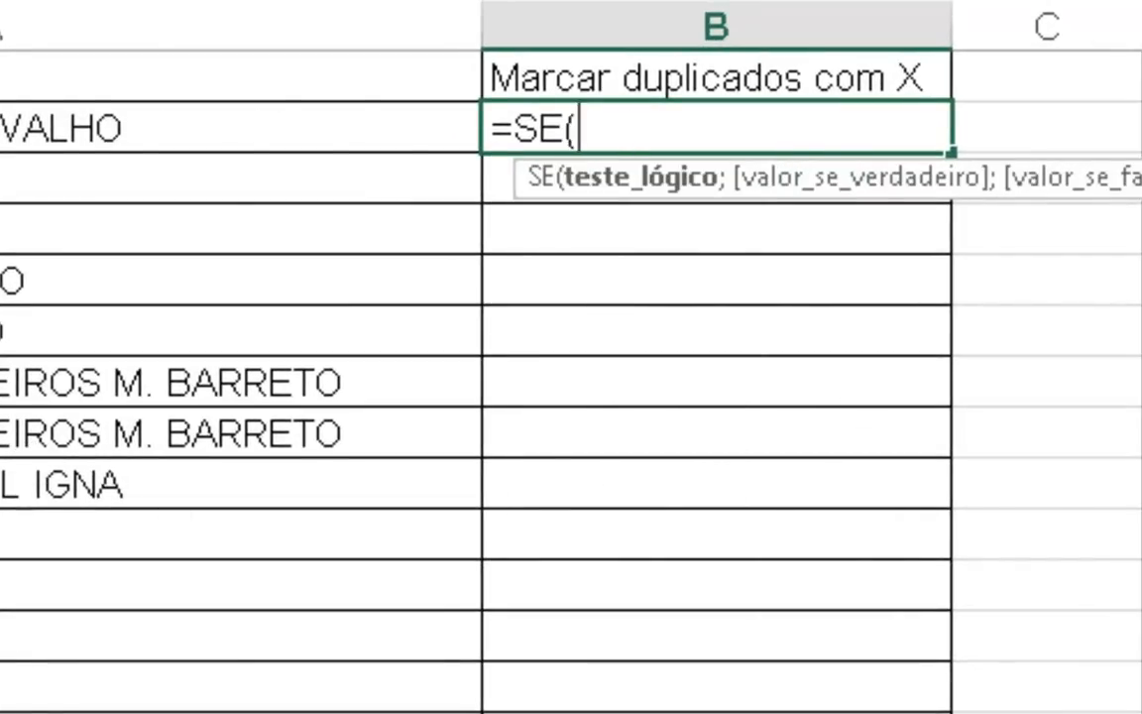
pyautogui.press('Left')
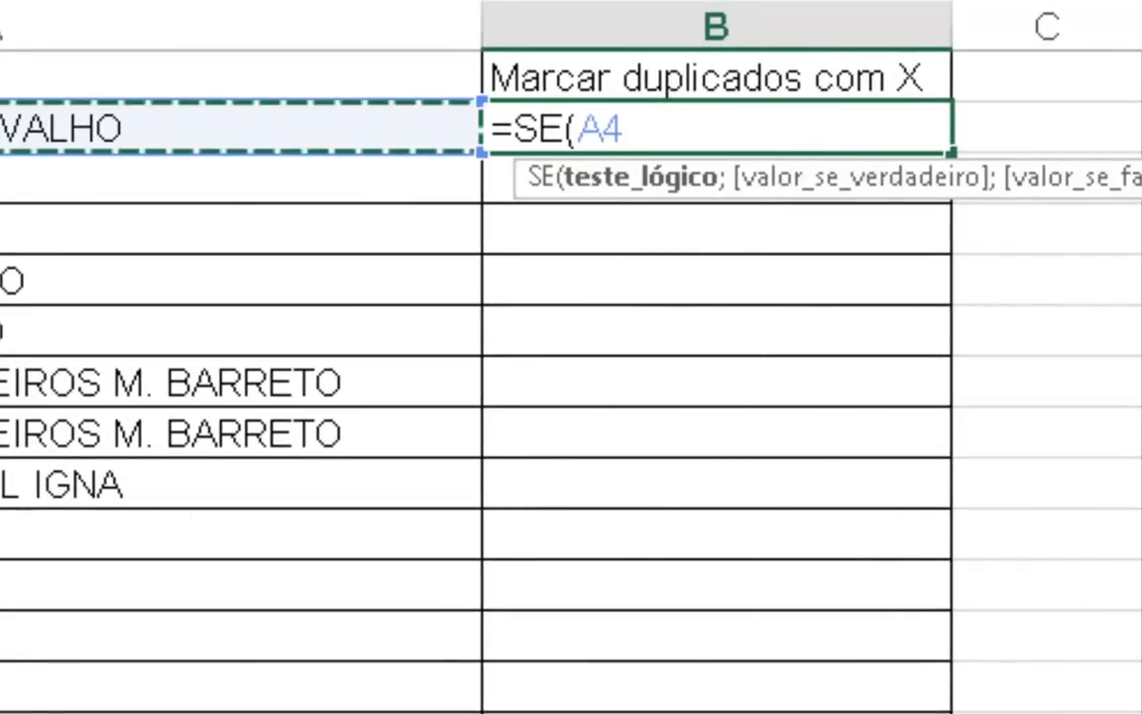
pyautogui.write('=')
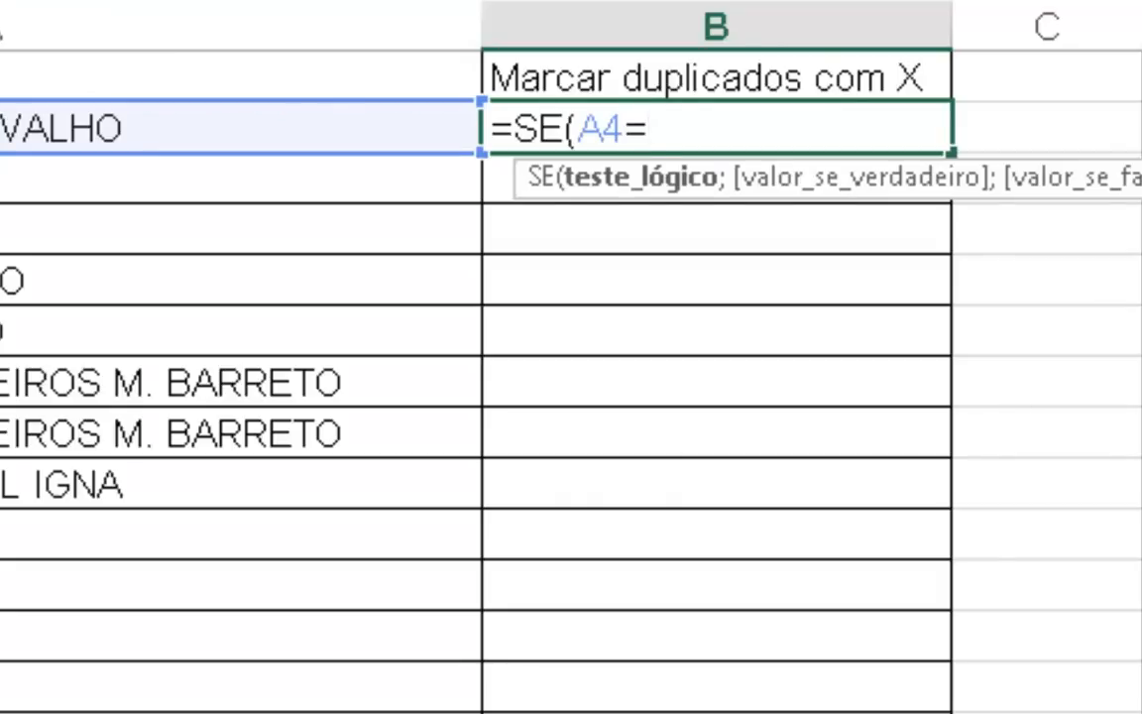
pyautogui.press('Left')
pyautogui.press('Up')
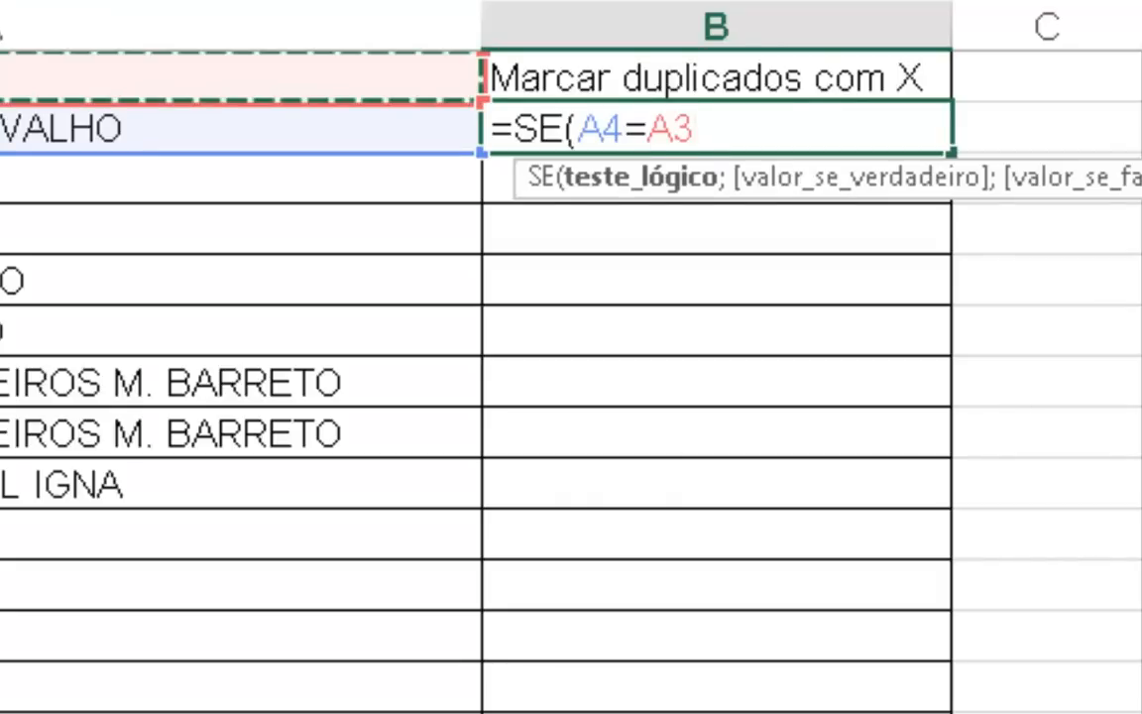
# Complete the B4 formula to return "Duplicado" when the names match and empty text "" otherwise
pyautogui.write(';"')
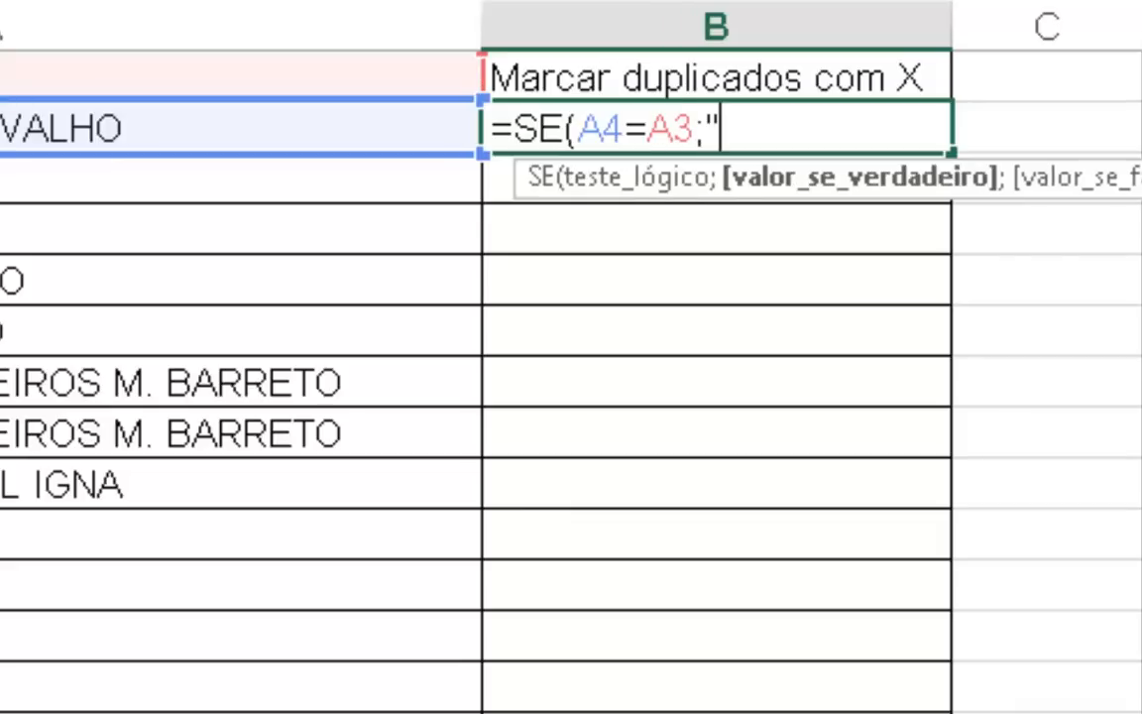
pyautogui.write('Dup')
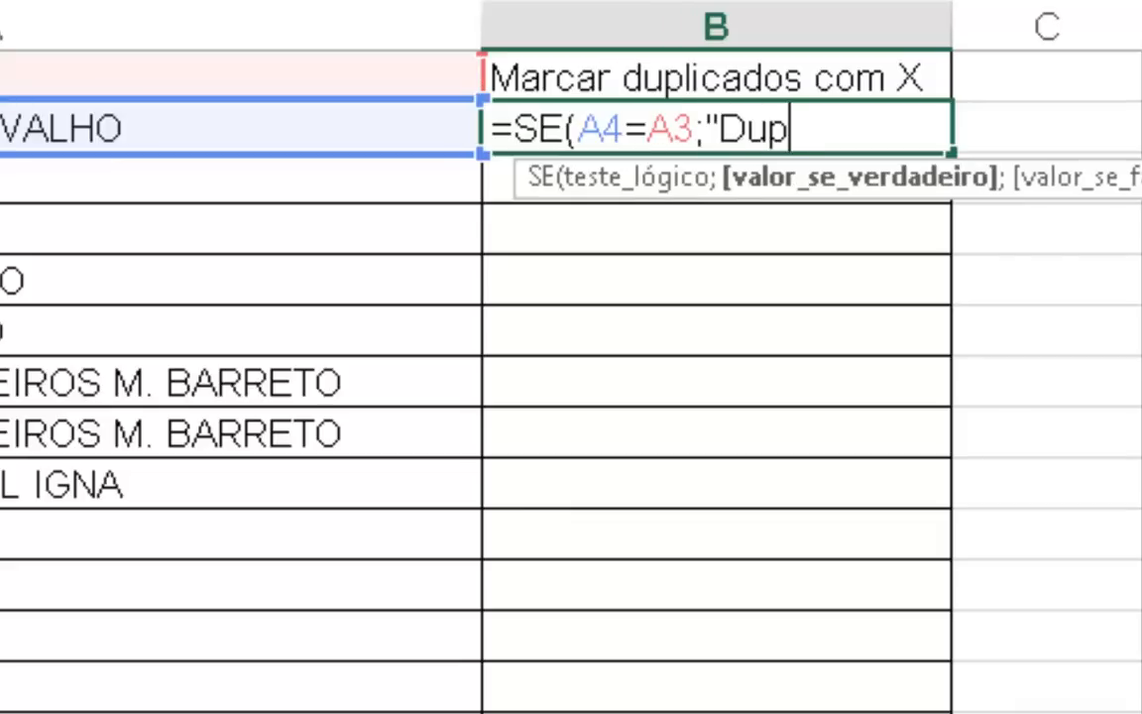
pyautogui.write('licado"')
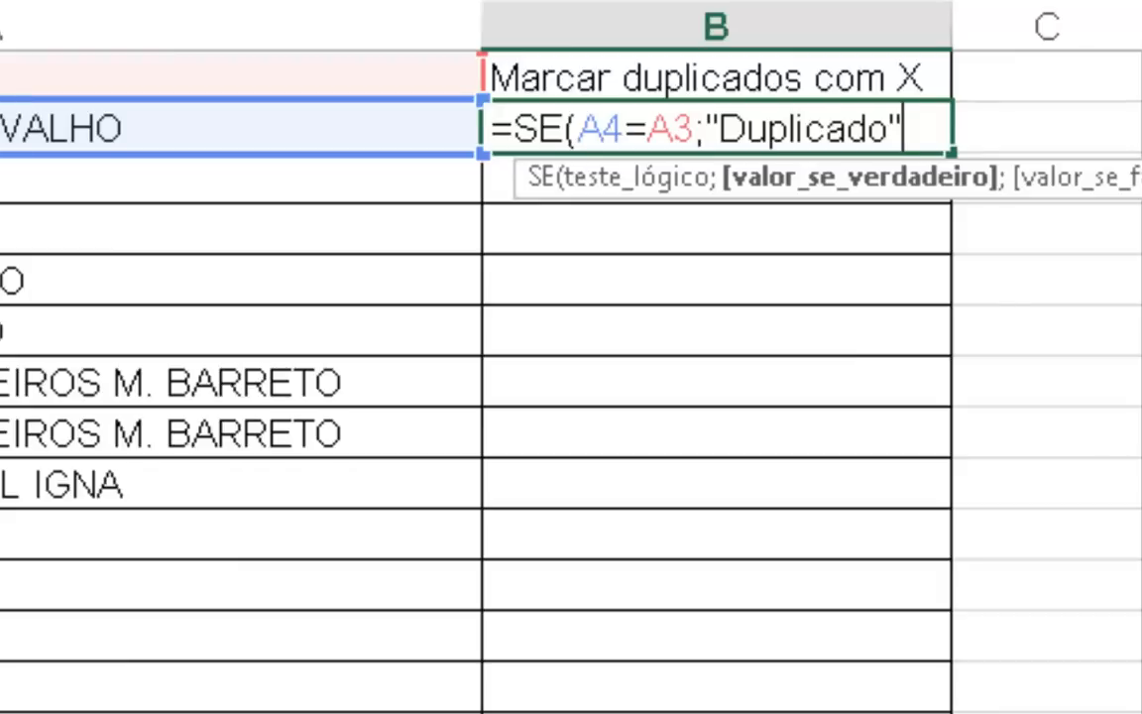
pyautogui.write(';""')
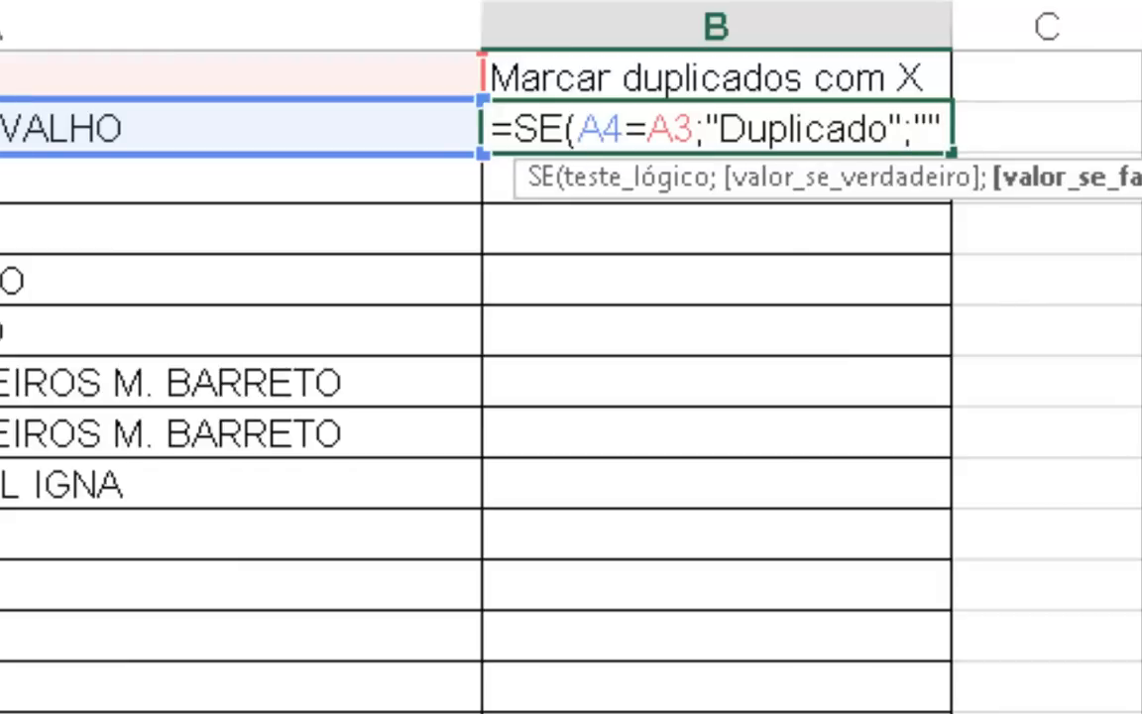
pyautogui.write(')')
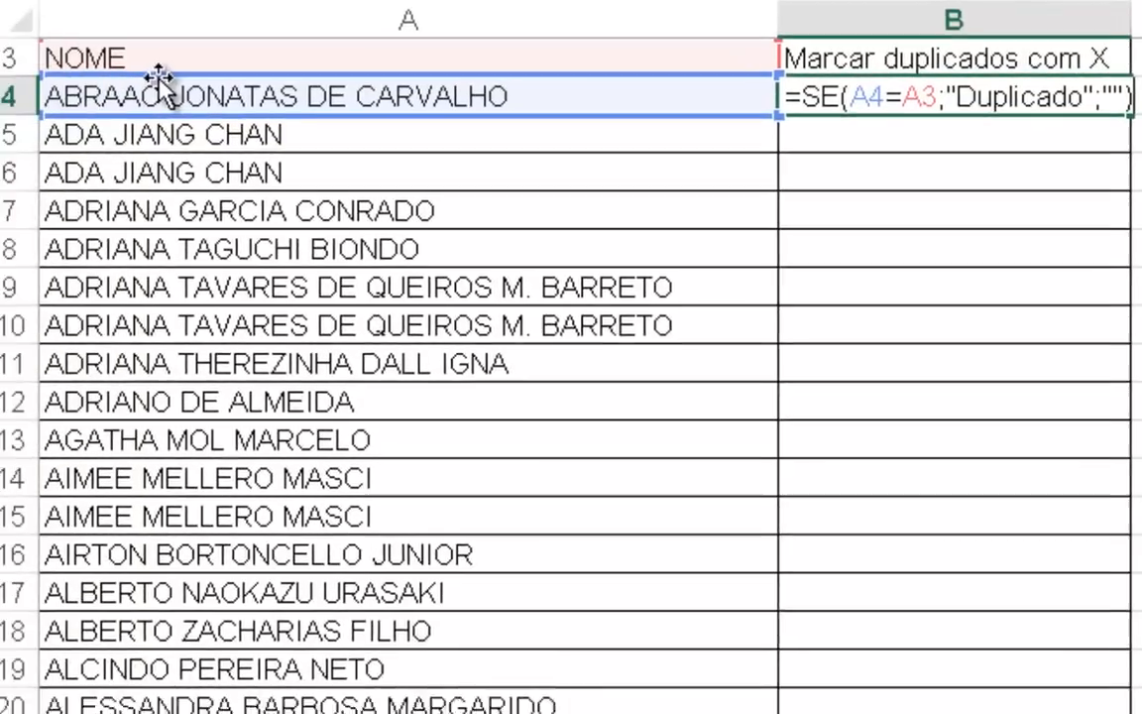
pyautogui.press('Return')
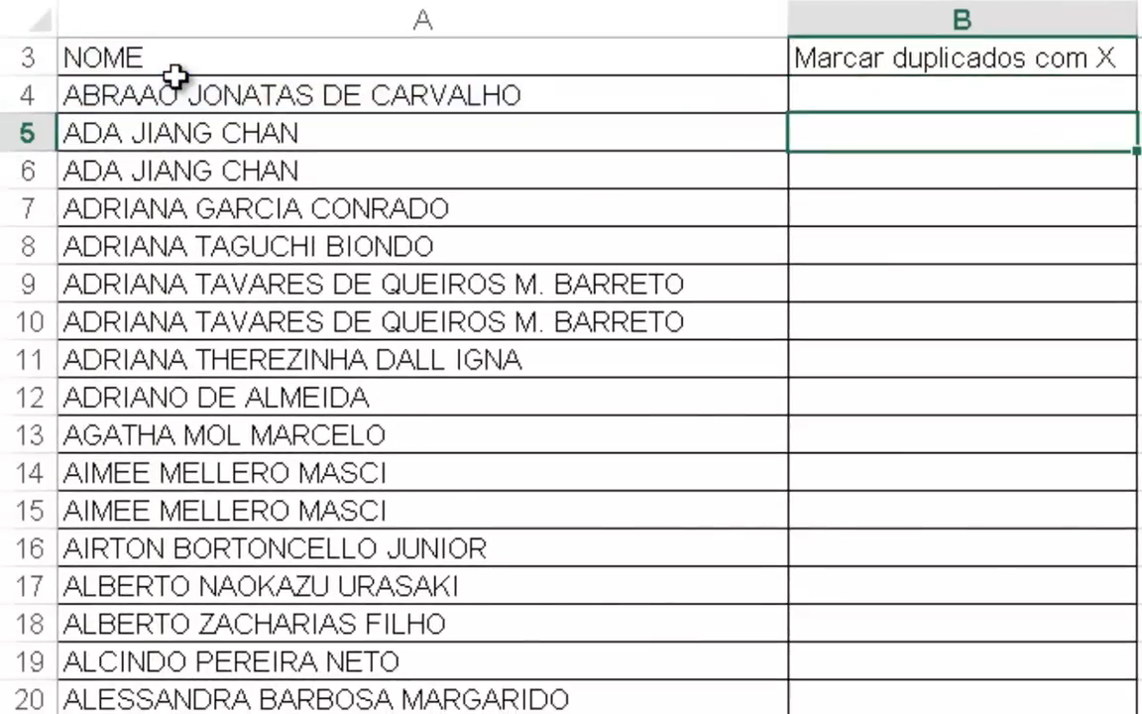
# Copy the B4 formula down to B14 and check the row 6 result against the names in A5 and A6
pyautogui.click(912, 86)
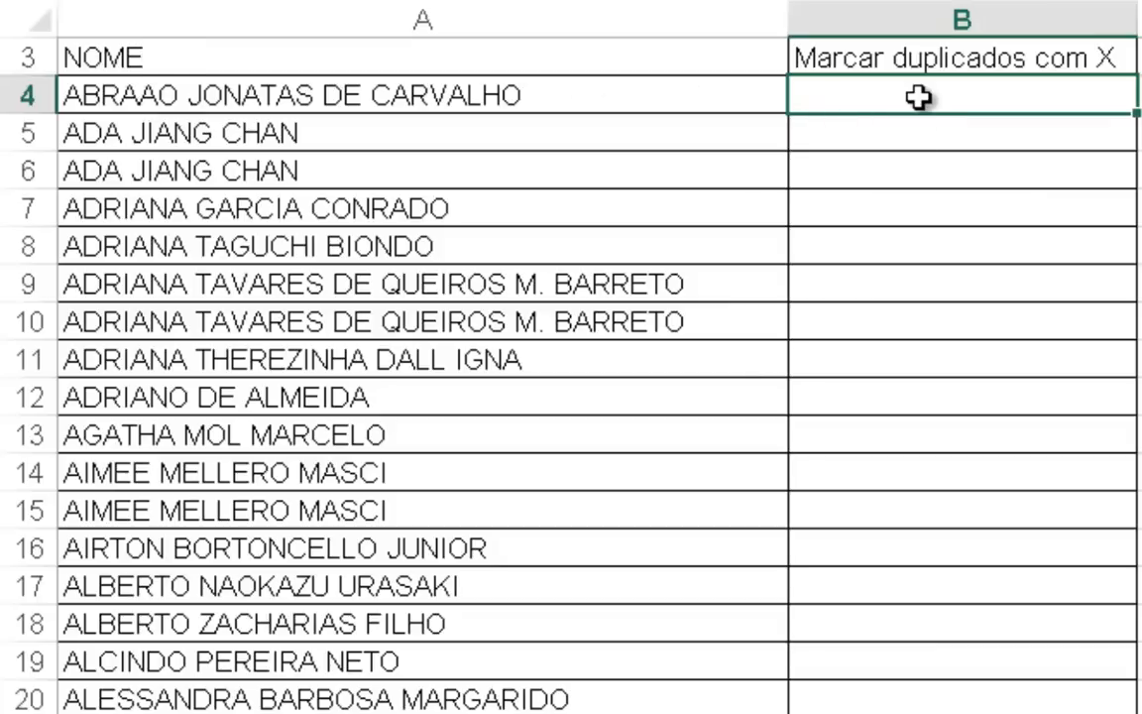
pyautogui.moveTo(1128, 111); pyautogui.dragTo(1114, 497)
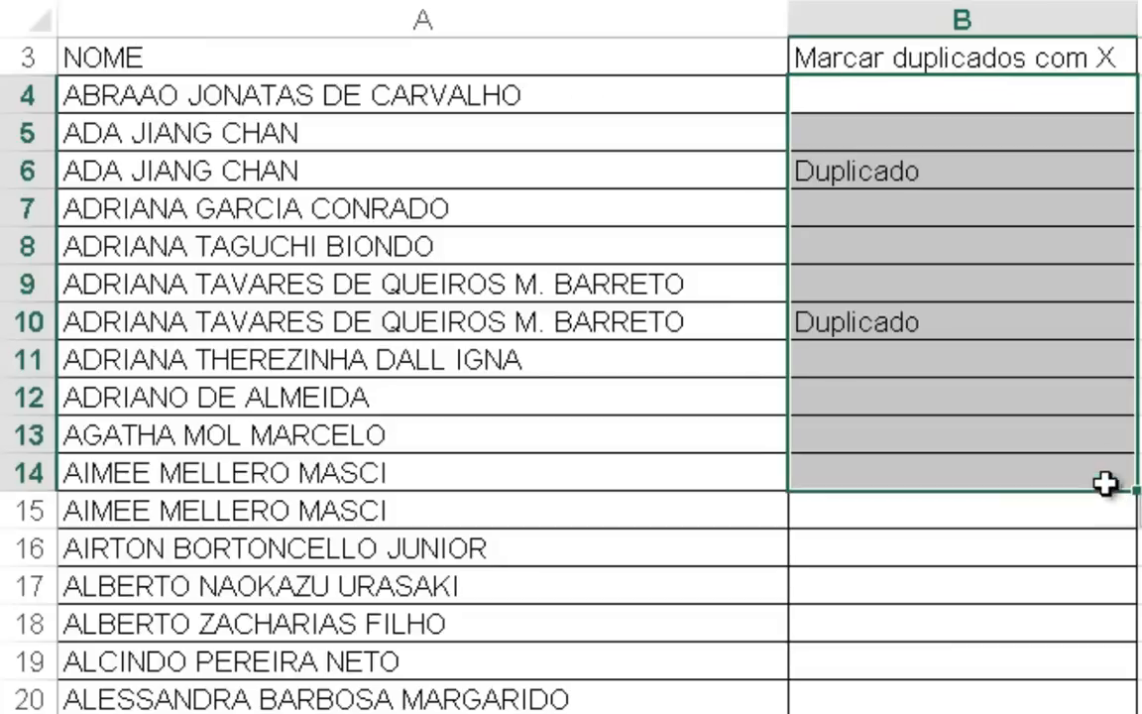
pyautogui.click(1073, 389)
pyautogui.click(927, 188)
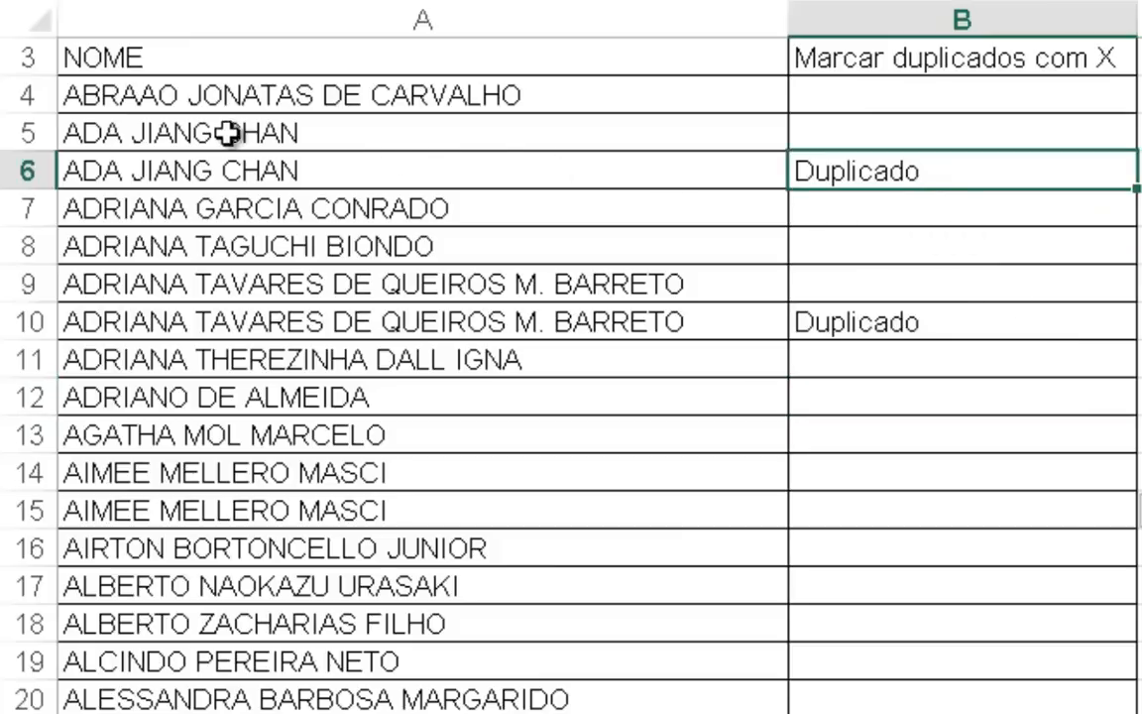
pyautogui.moveTo(210, 127); pyautogui.dragTo(238, 176)
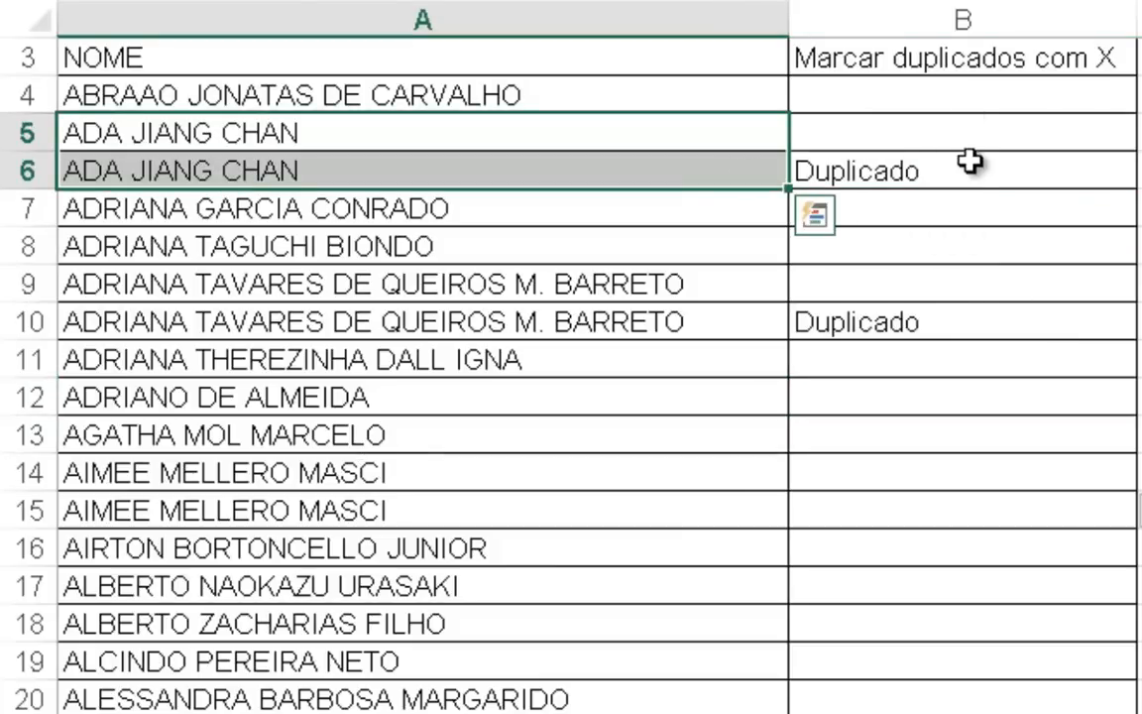
pyautogui.click(852, 170)
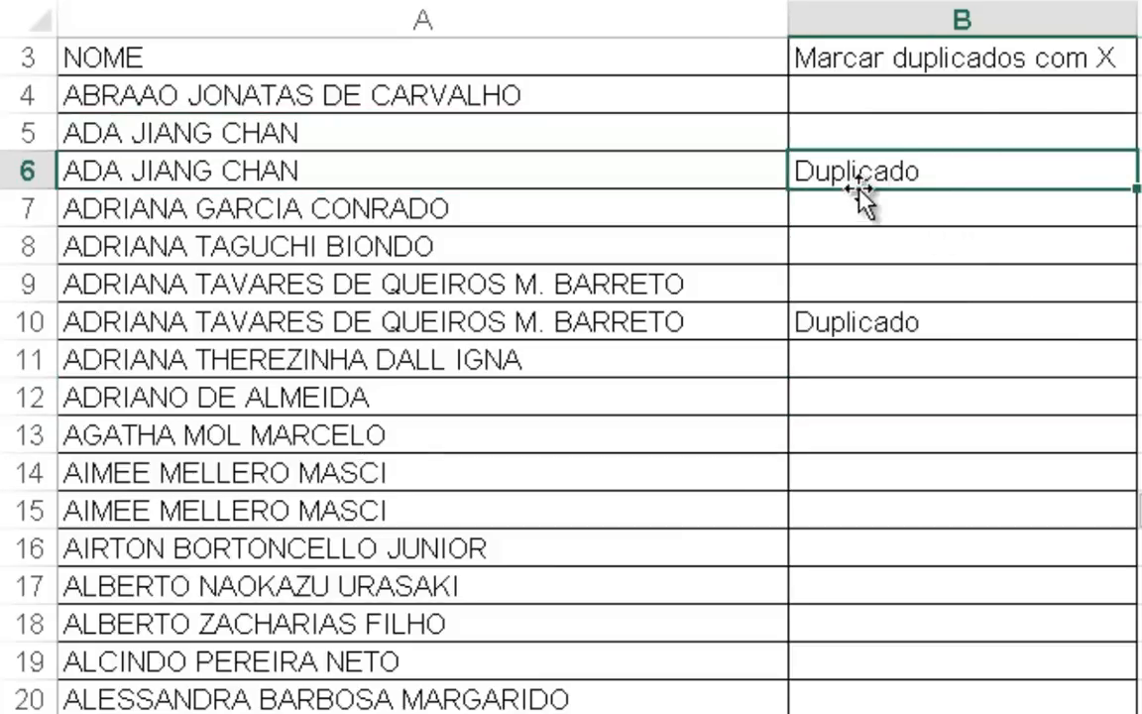
pyautogui.click(240, 173)
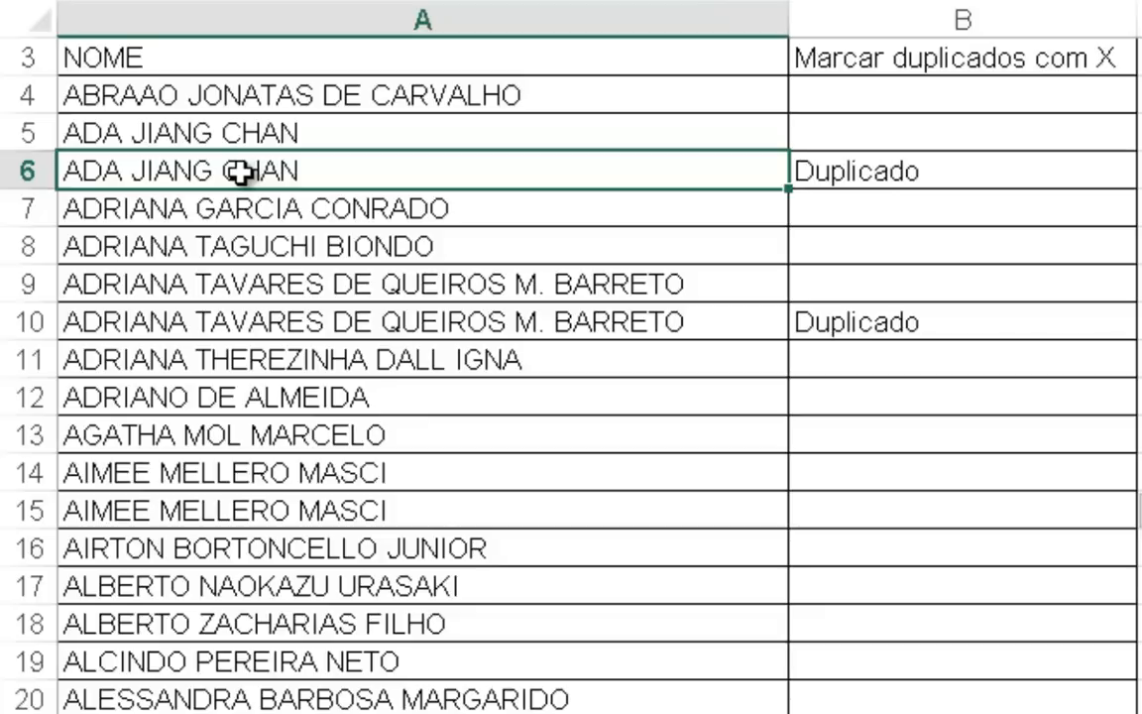
# Try altering the repeated name in A6 so it differs from A5, compare both cells, and restore the original name
pyautogui.doubleClick(441, 180)
pyautogui.press('Return')
pyautogui.click(310, 144)
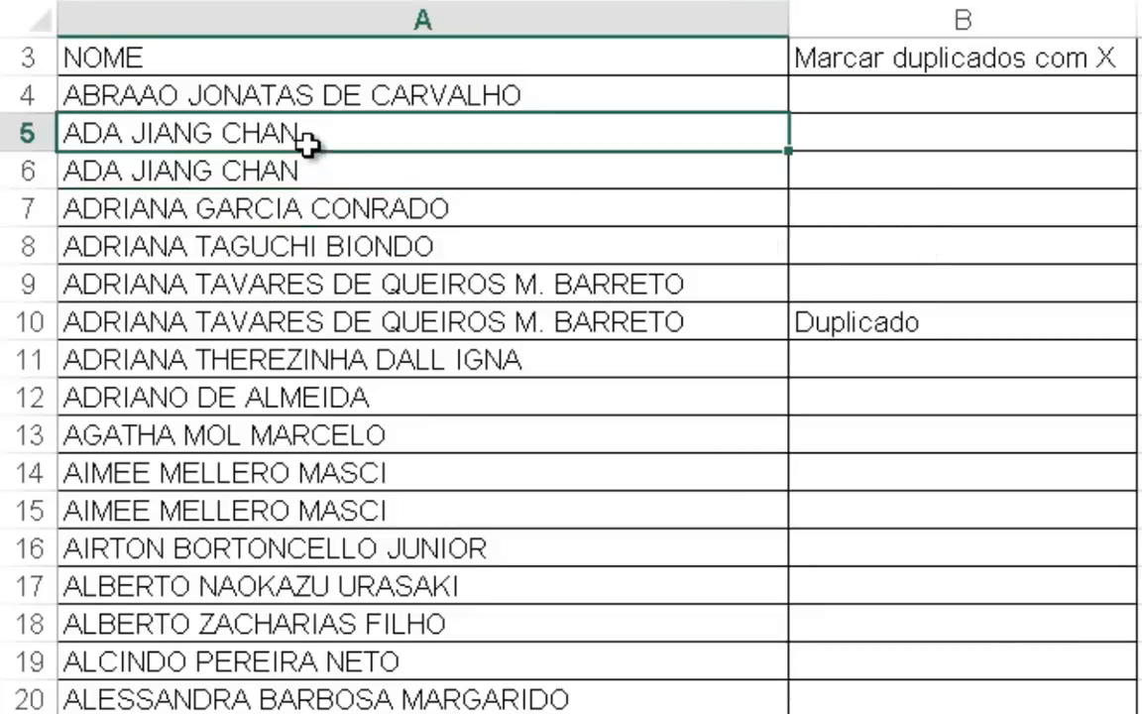
pyautogui.click(306, 169)
pyautogui.click(307, 140)
pyautogui.click(309, 156)
pyautogui.click(313, 141)
pyautogui.click(317, 161)
pyautogui.click(318, 140)
pyautogui.click(323, 158)
pyautogui.click(337, 138)
pyautogui.click(381, 170)
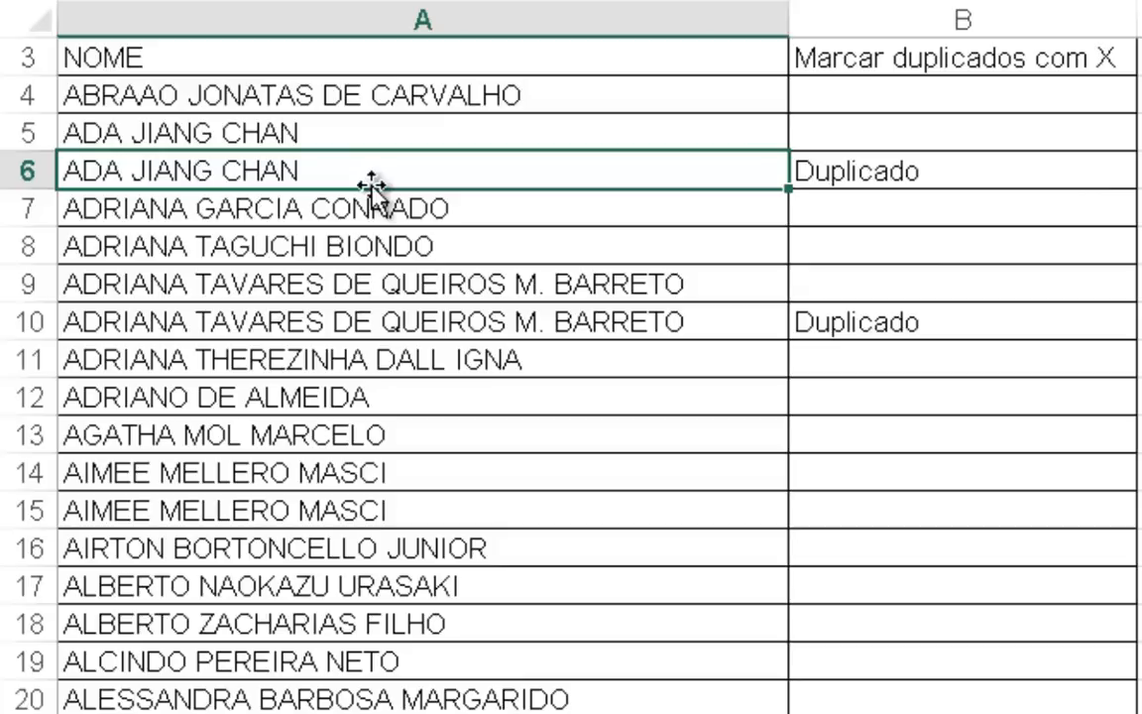
# Copy the SE formula down the Marcar duplicados com X column through the rest of the list and review the marked rows
pyautogui.press('Down')
pyautogui.press('Down')
pyautogui.click(979, 327)
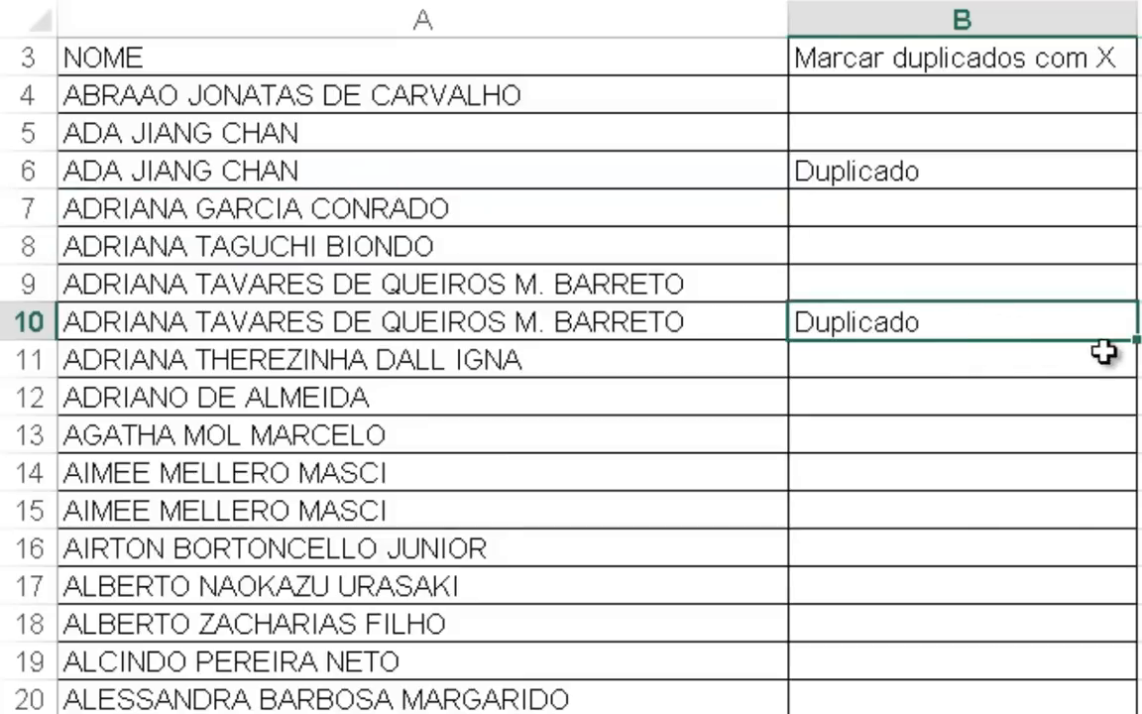
pyautogui.moveTo(1135, 340); pyautogui.dragTo(1129, 421)
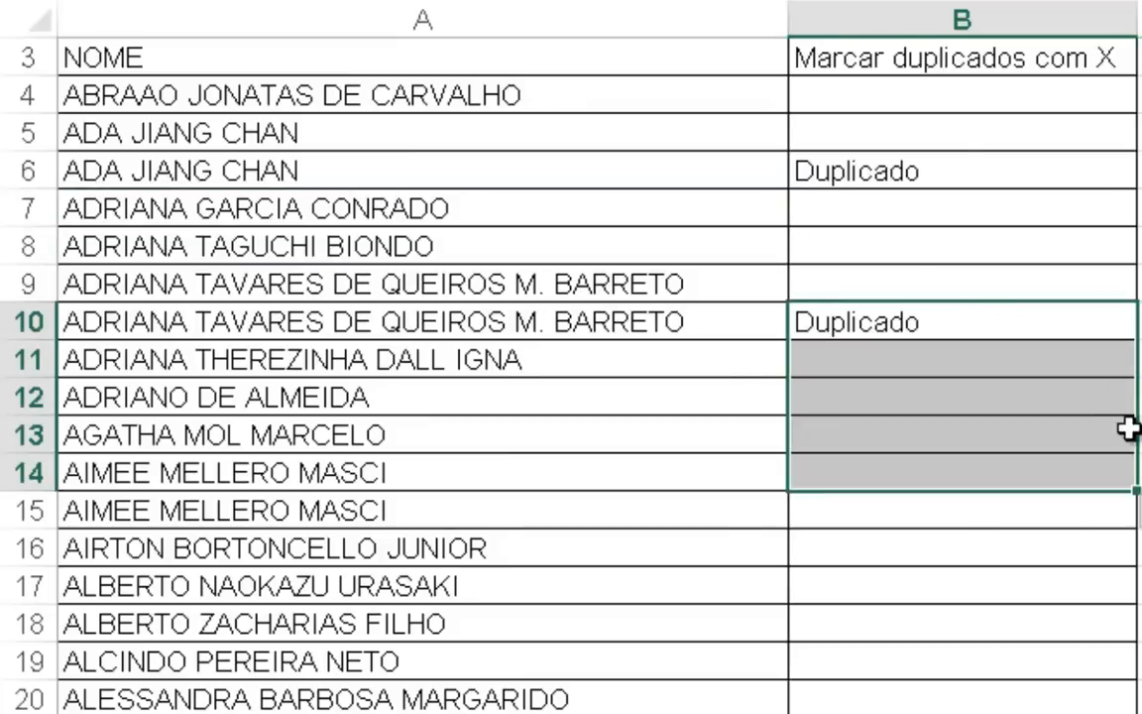
pyautogui.click(1107, 474)
pyautogui.write('Duplicado')
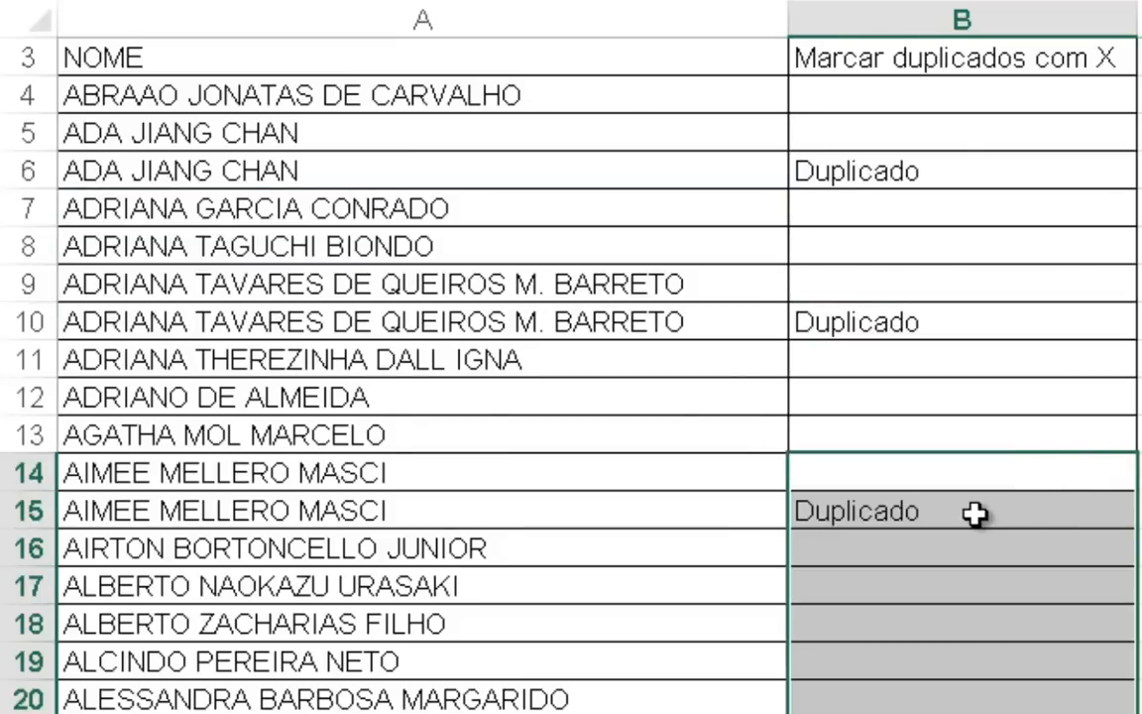
pyautogui.scroll(-20, 465, 210)
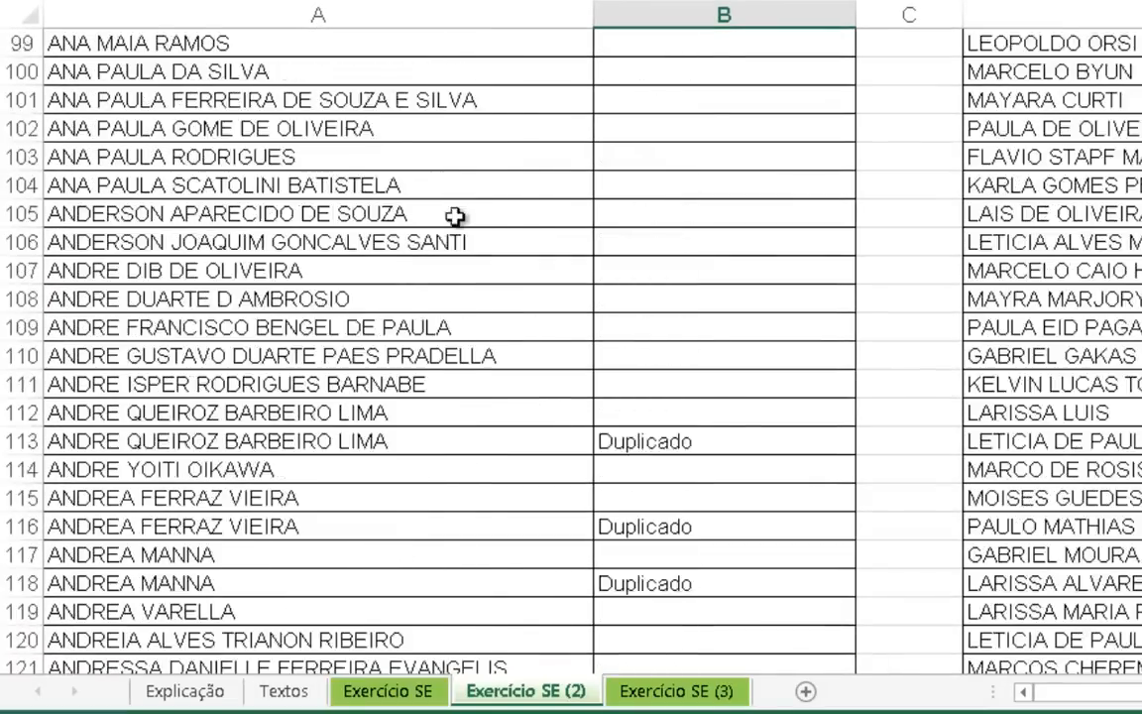
pyautogui.scroll(-20, 454, 216)
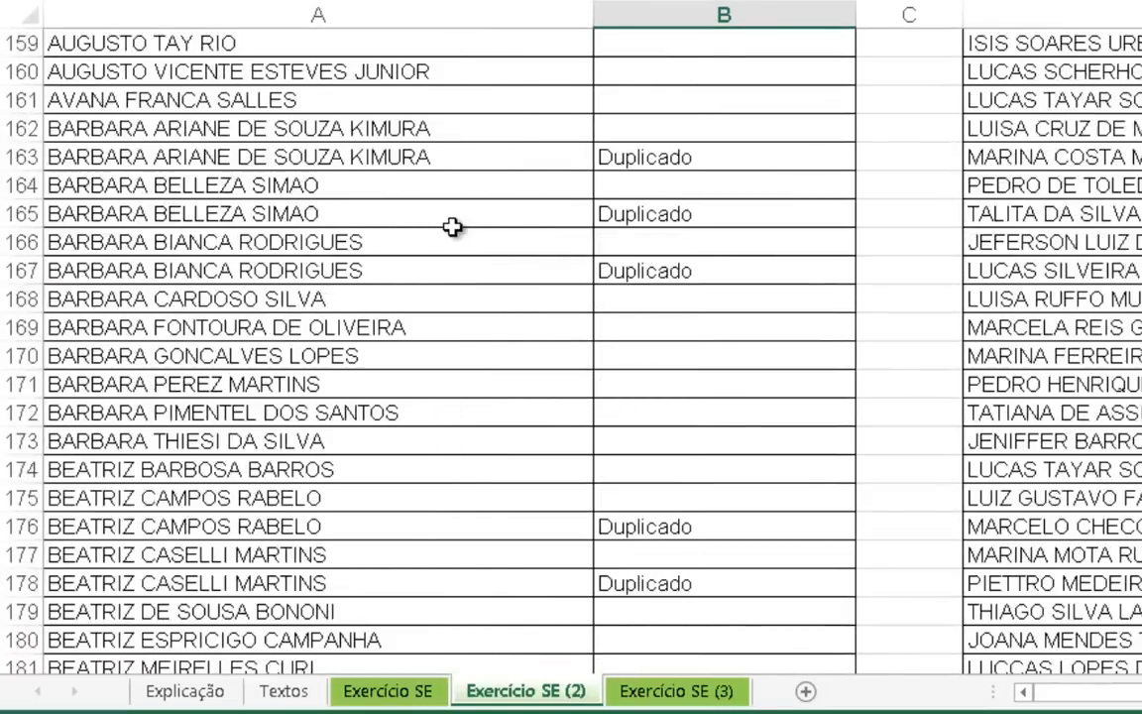
pyautogui.scroll(-6, 451, 228)
pyautogui.click(403, 232)
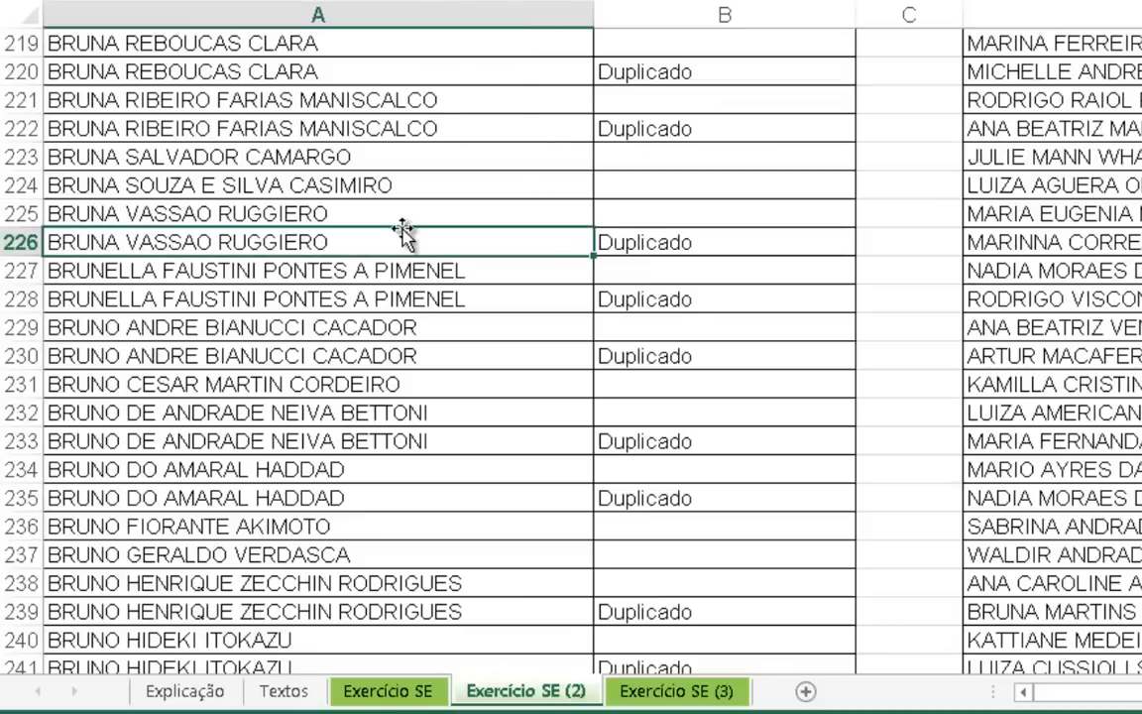
# Select the whole two-column name table starting at A3 and copy it
pyautogui.hotkey('ctrl', 'Up')
pyautogui.scroll(2, 402, 228)
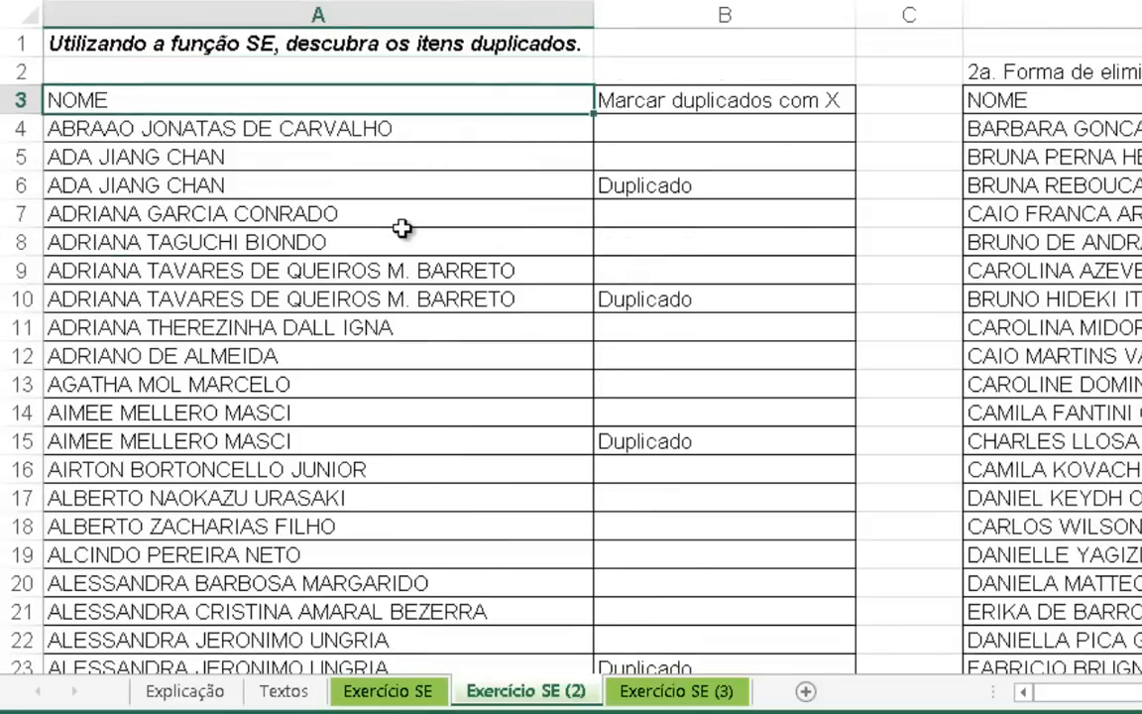
pyautogui.hotkey('ctrl', 'a')
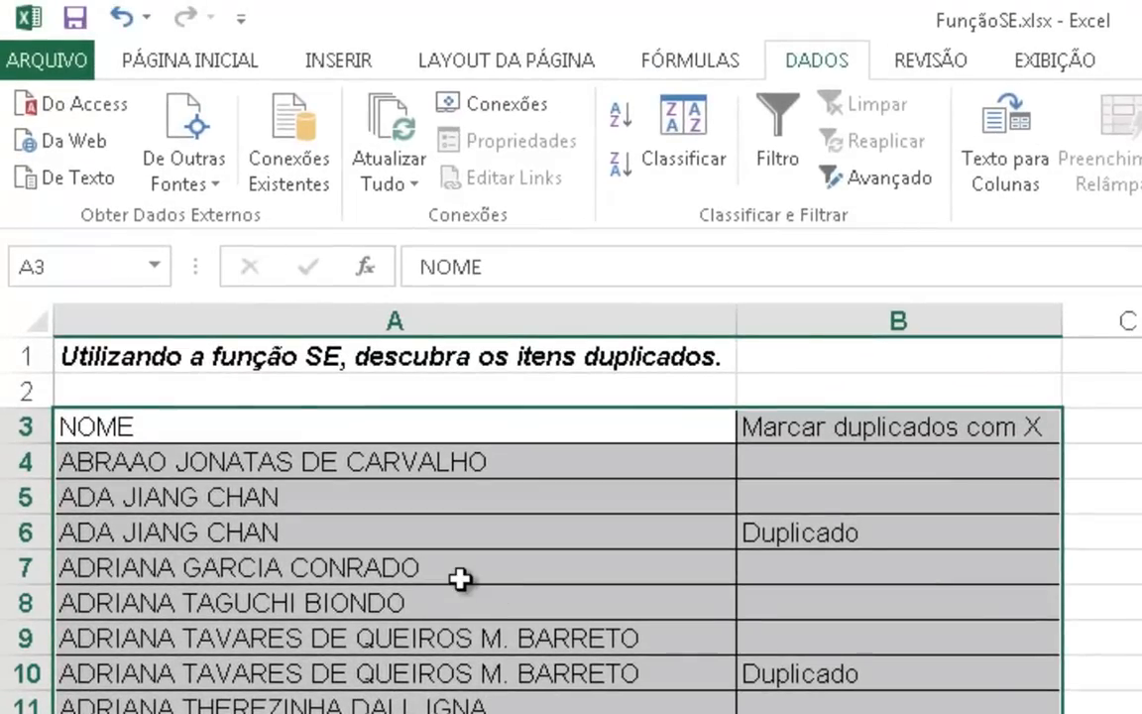
pyautogui.hotkey('ctrl', 'c')
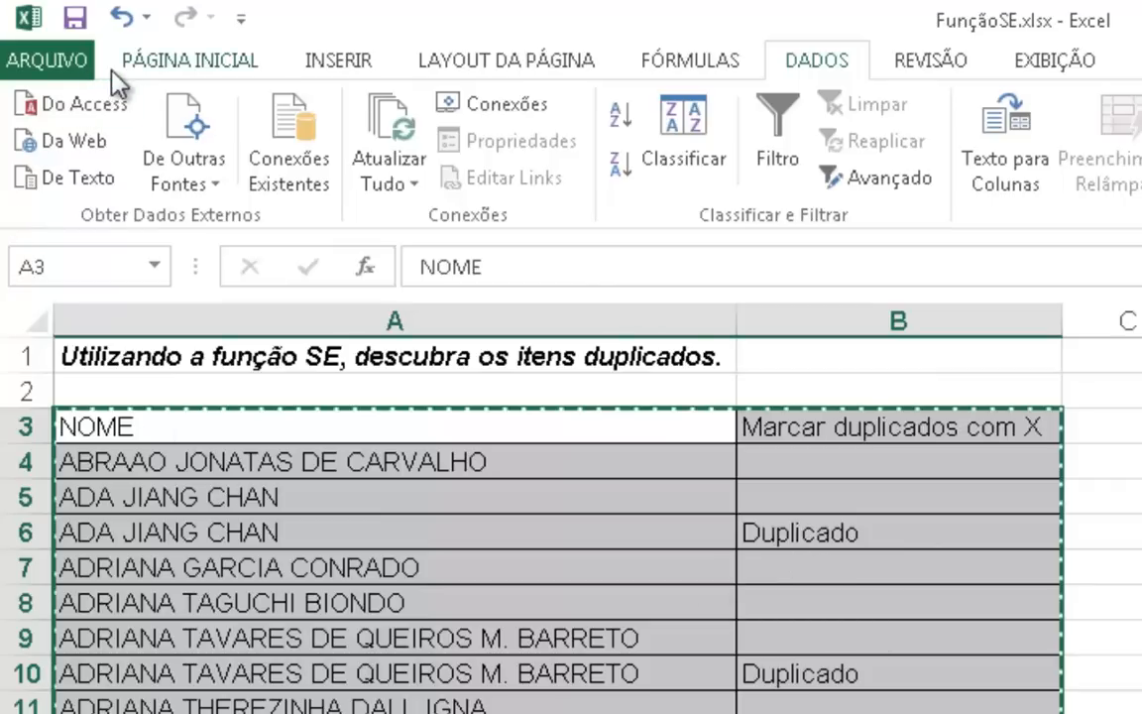
# Paste the copied table over itself with Paste Special set to Valores, and check the contents of several duplicates-column cells
pyautogui.click(158, 63)
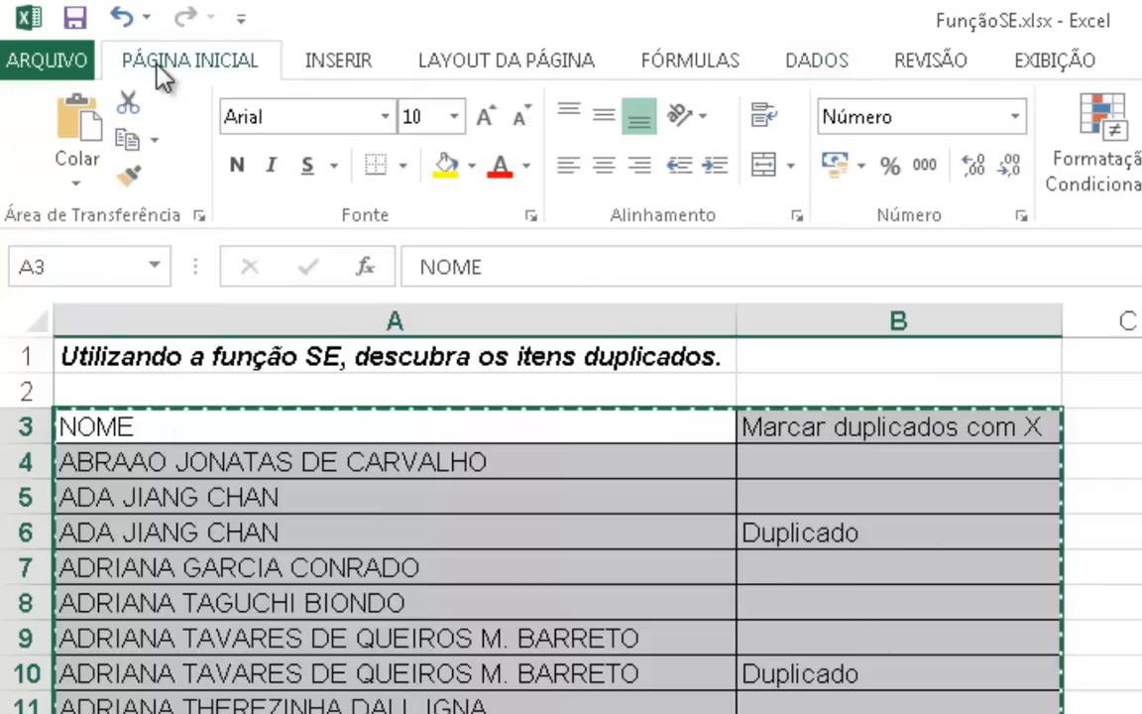
pyautogui.click(77, 185)
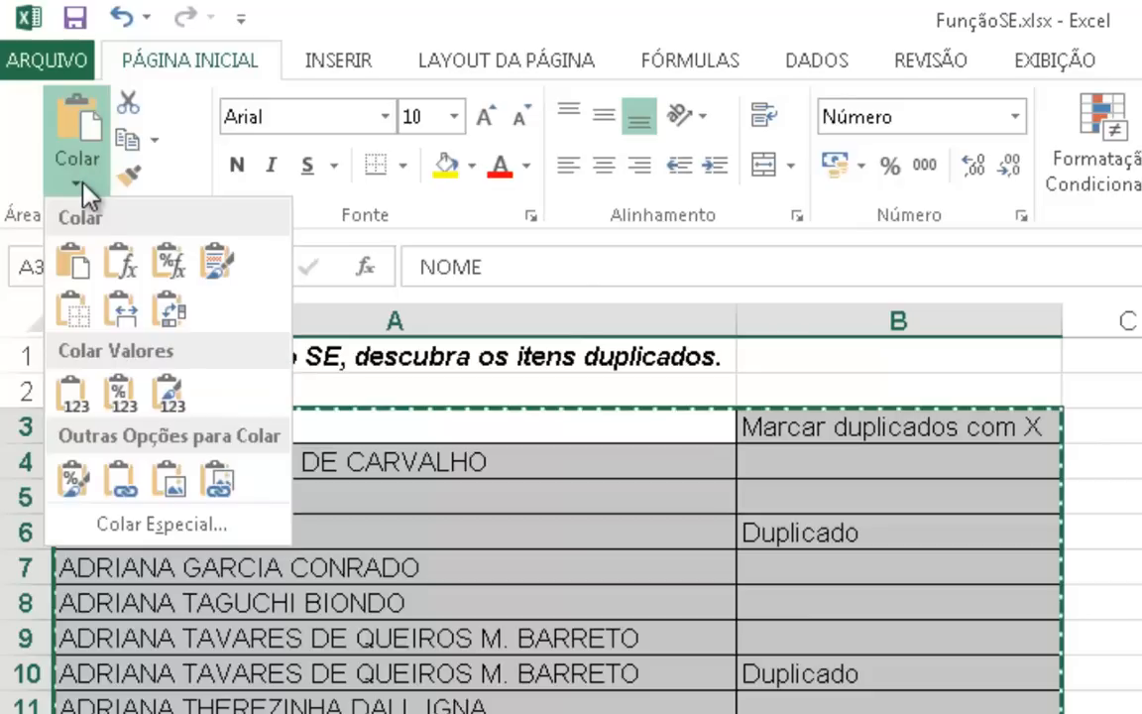
pyautogui.click(168, 525)
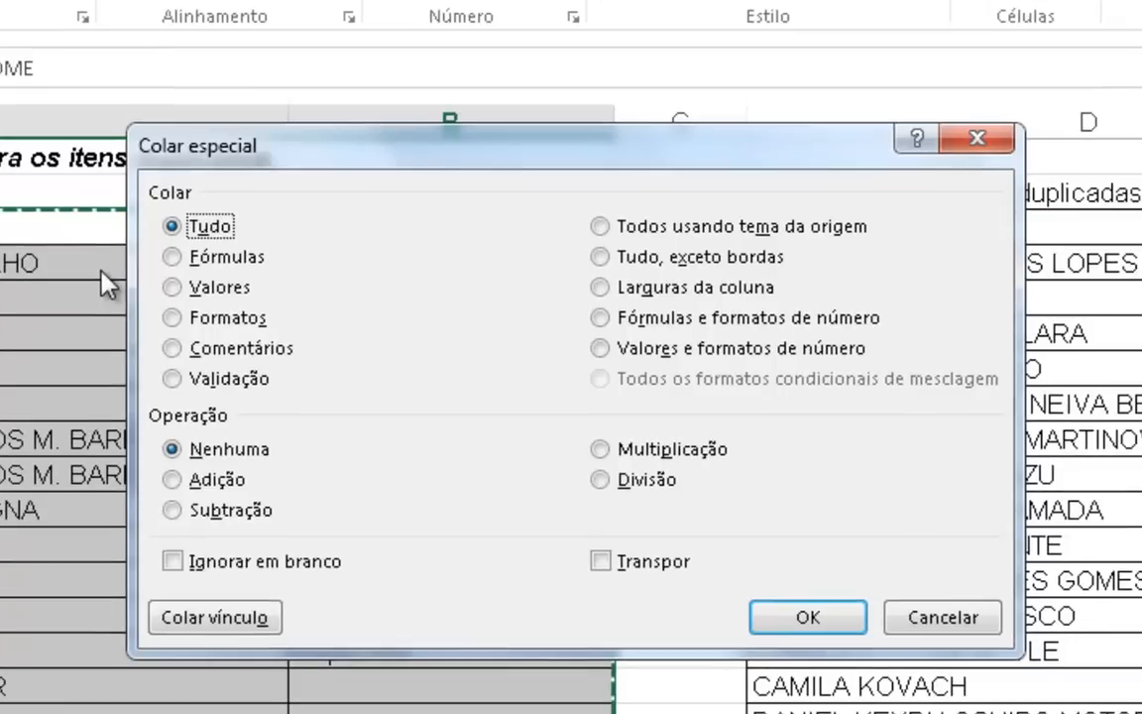
pyautogui.click(234, 298)
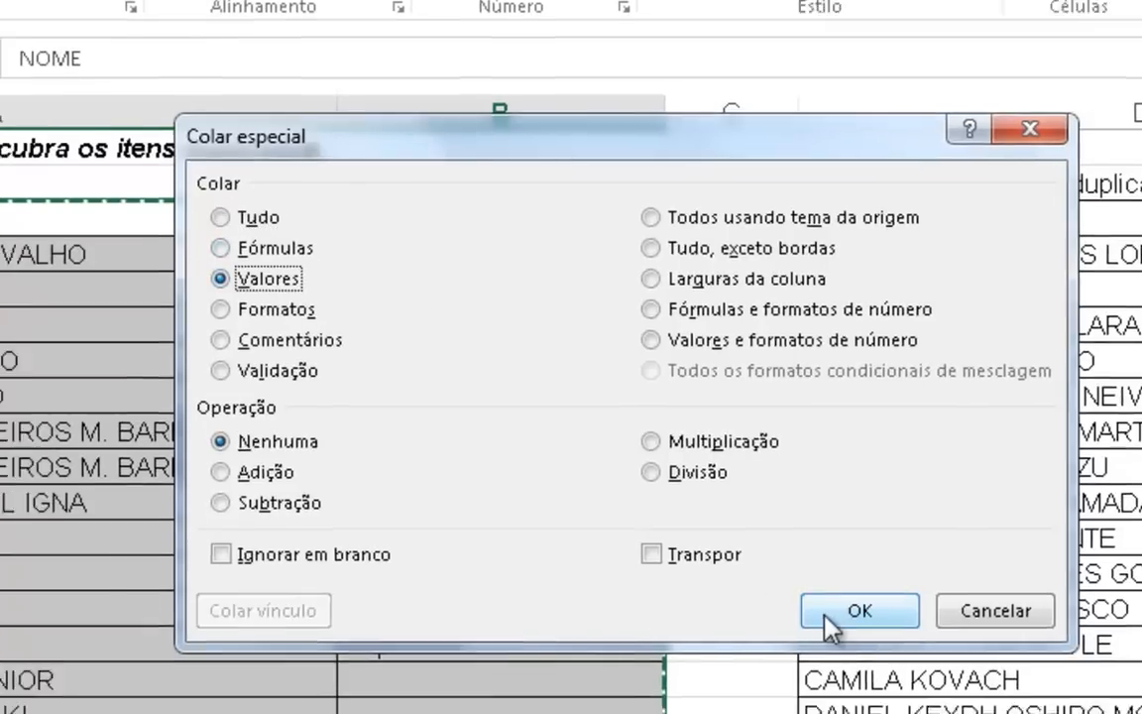
pyautogui.click(784, 623)
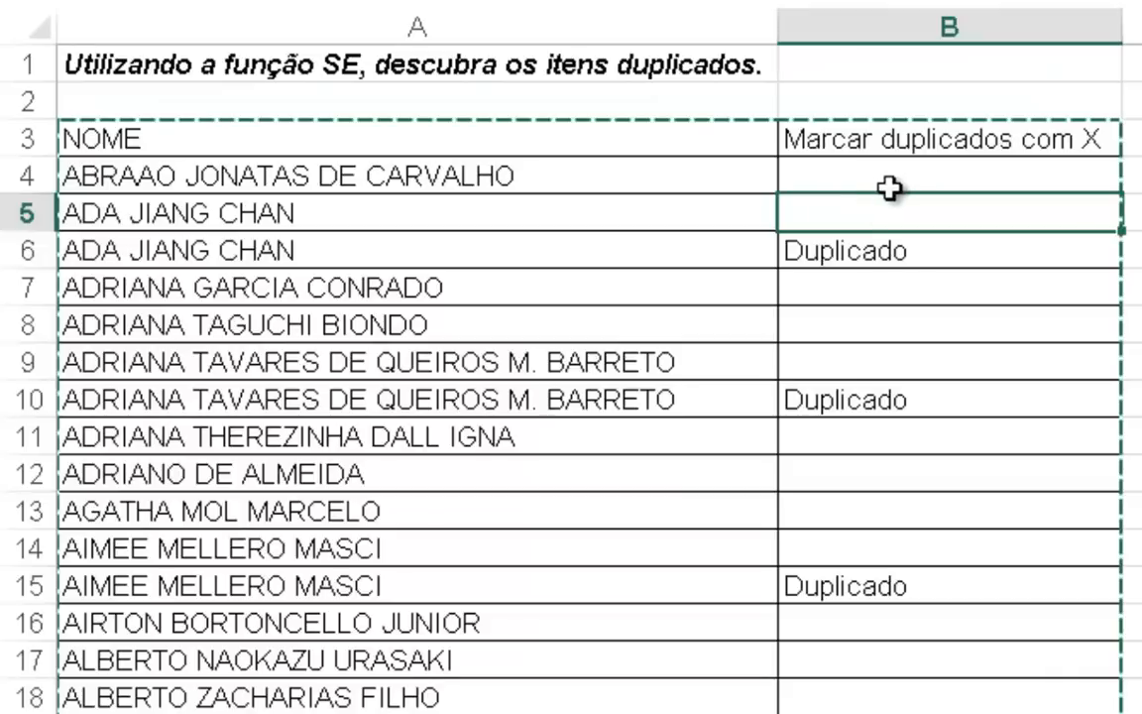
pyautogui.click(889, 189)
pyautogui.click(834, 247)
pyautogui.click(969, 327)
pyautogui.click(977, 362)
pyautogui.click(974, 422)
# Sort the two-column name table by Marcar duplicados com X, on Valores, in De Z a A order
pyautogui.click(437, 141)
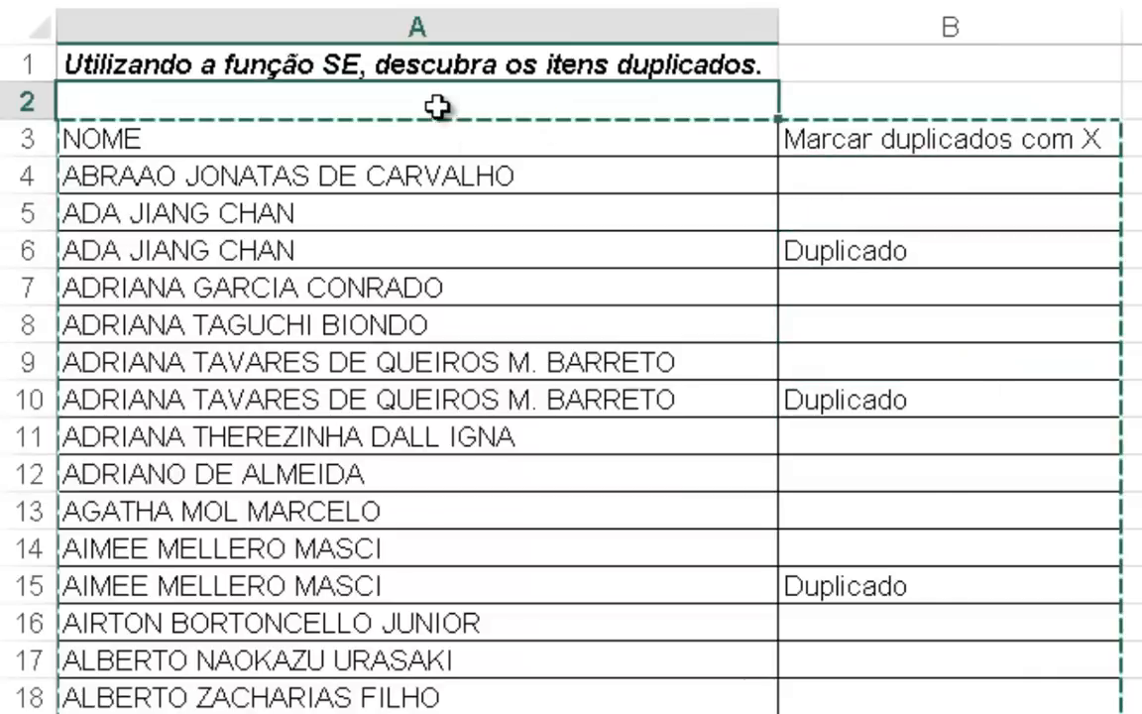
pyautogui.hotkey('shift', 'Right')
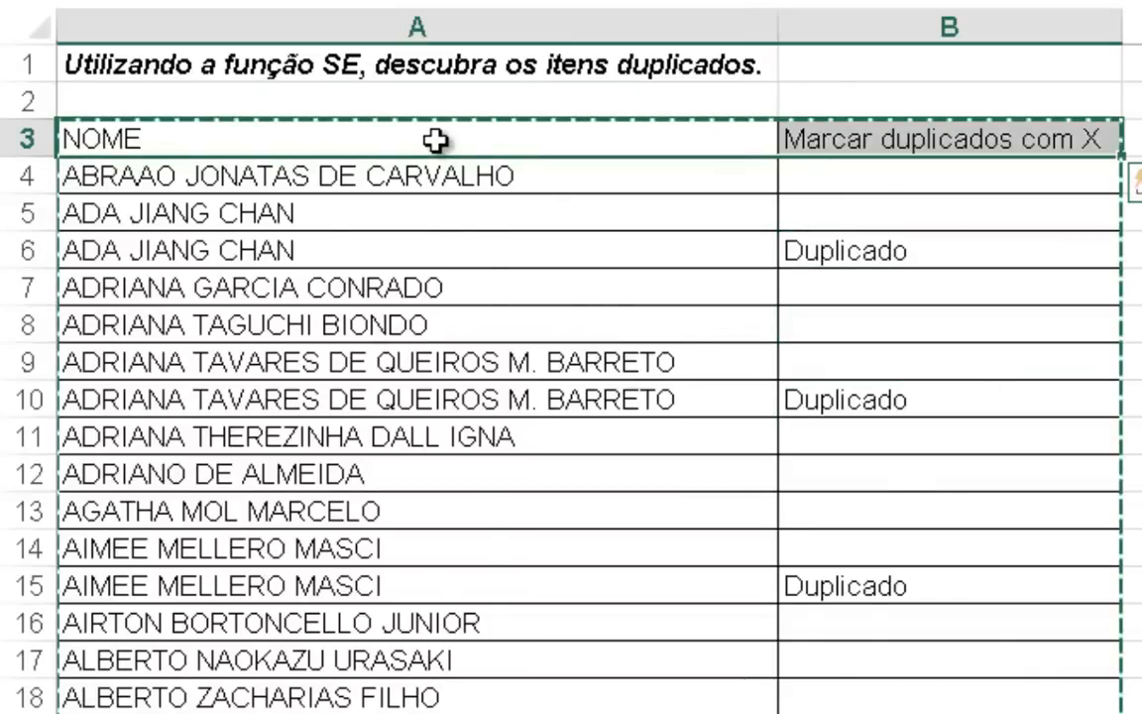
pyautogui.hotkey('ctrl', 'shift', 'Down')
pyautogui.press('Escape')
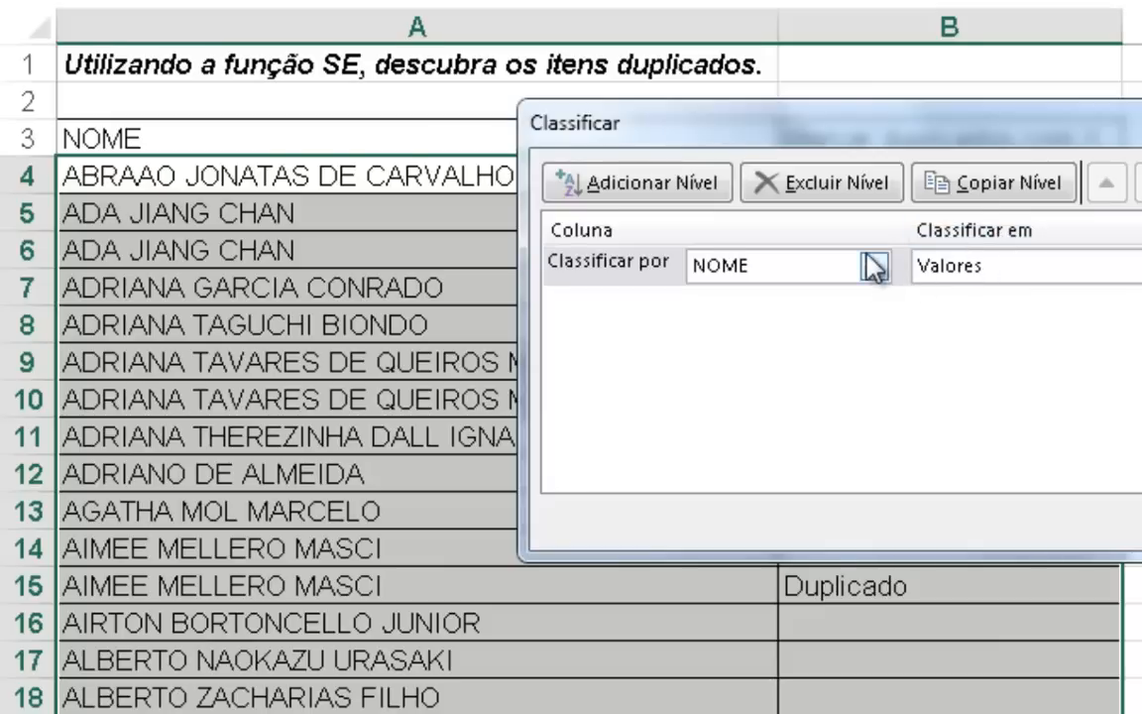
pyautogui.click(838, 265)
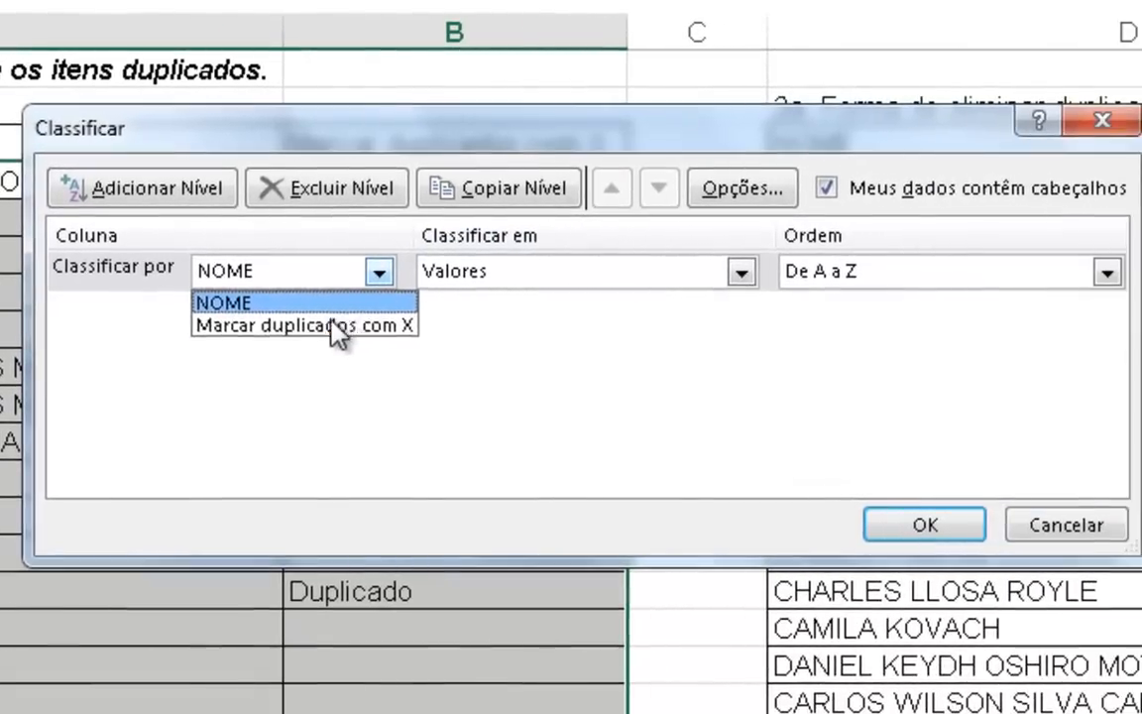
pyautogui.click(347, 325)
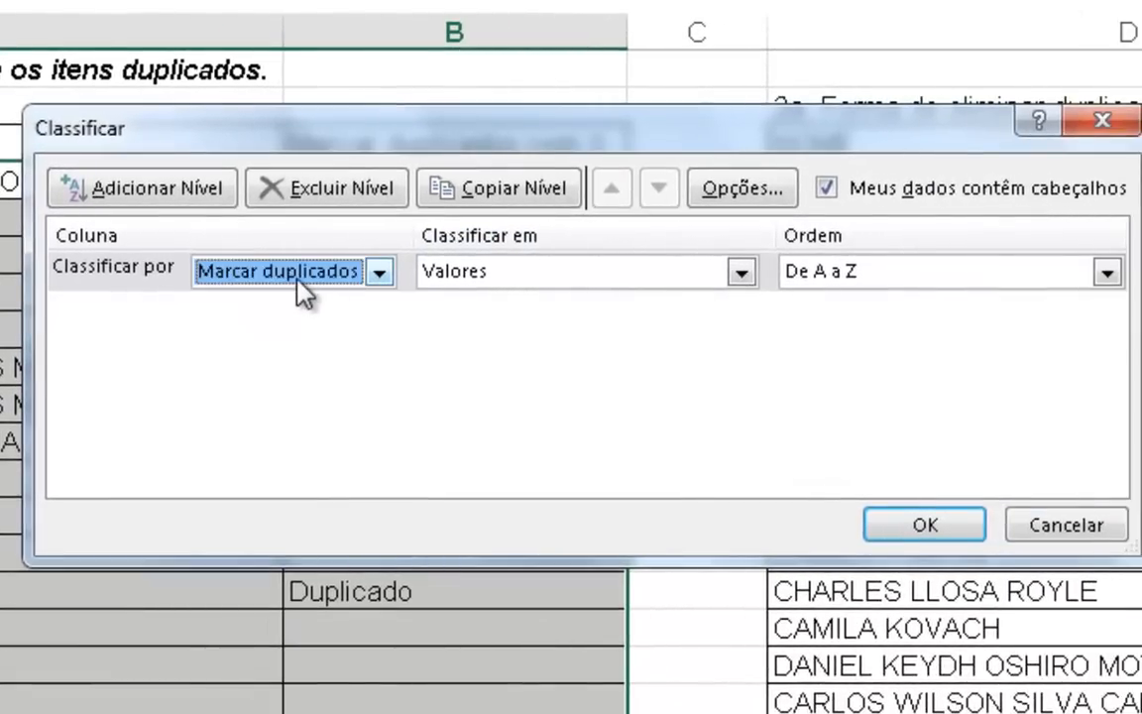
pyautogui.click(580, 280)
pyautogui.click(590, 301)
pyautogui.click(829, 283)
pyautogui.click(808, 328)
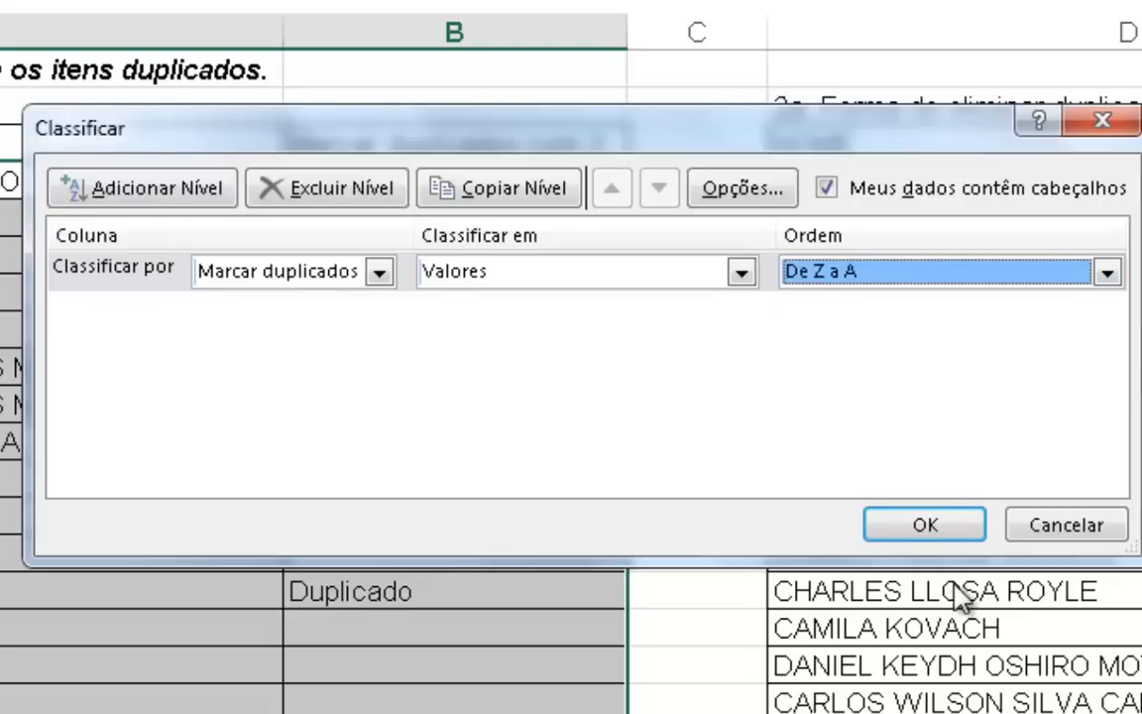
pyautogui.click(925, 524)
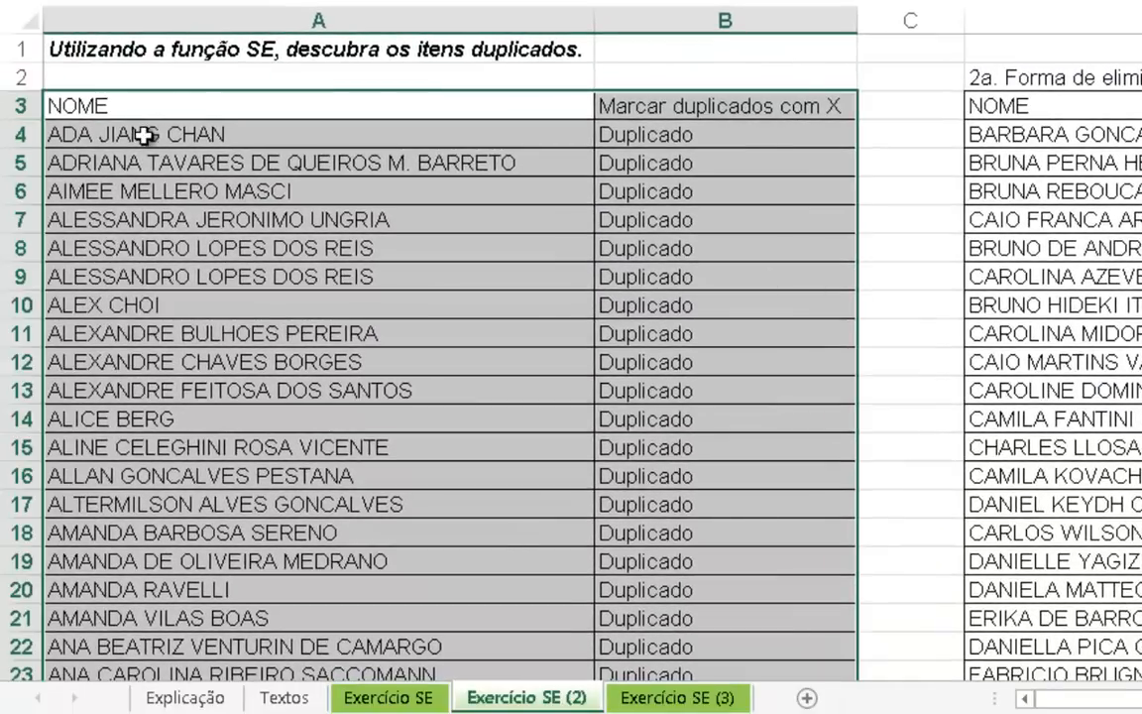
# Delete all the name and mark cells flagged Duplicado, A4:B494, shifting the remaining cells up
pyautogui.moveTo(146, 136); pyautogui.dragTo(724, 247)
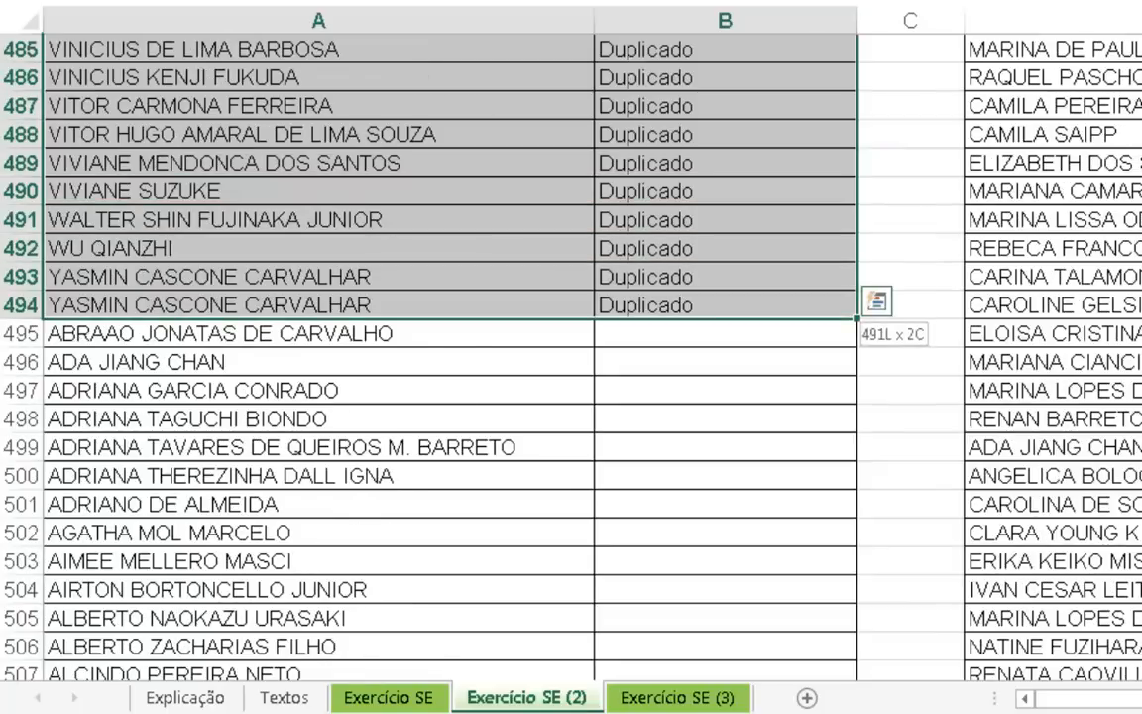
pyautogui.rightClick(501, 54)
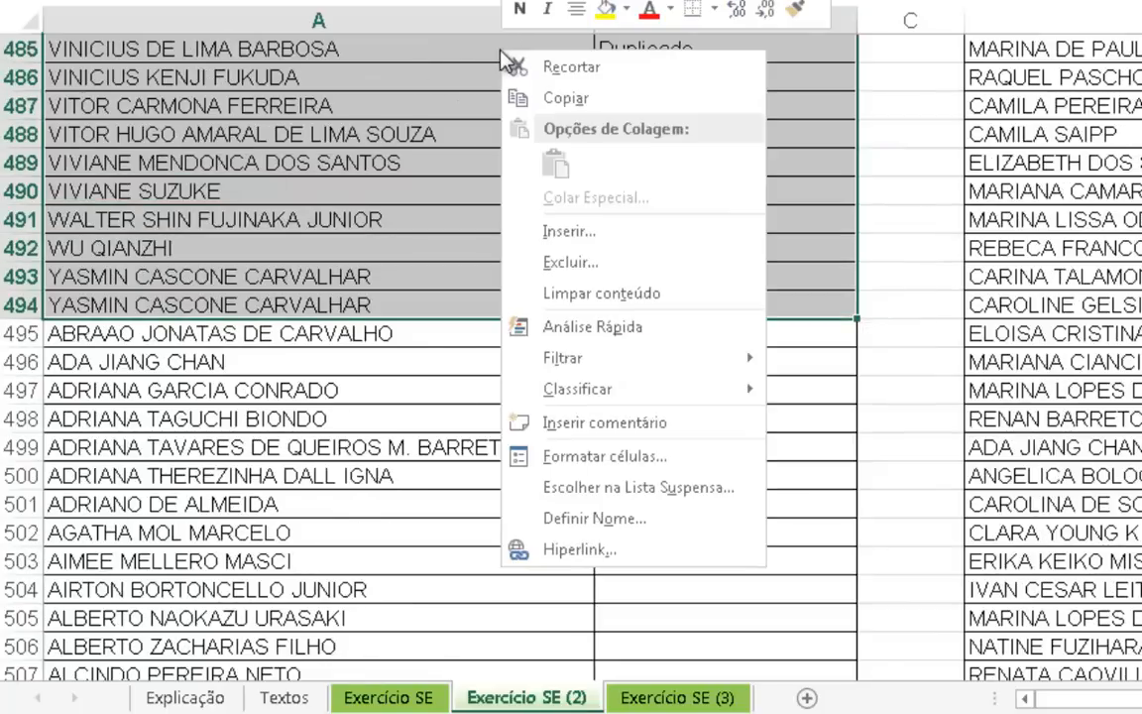
pyautogui.click(615, 263)
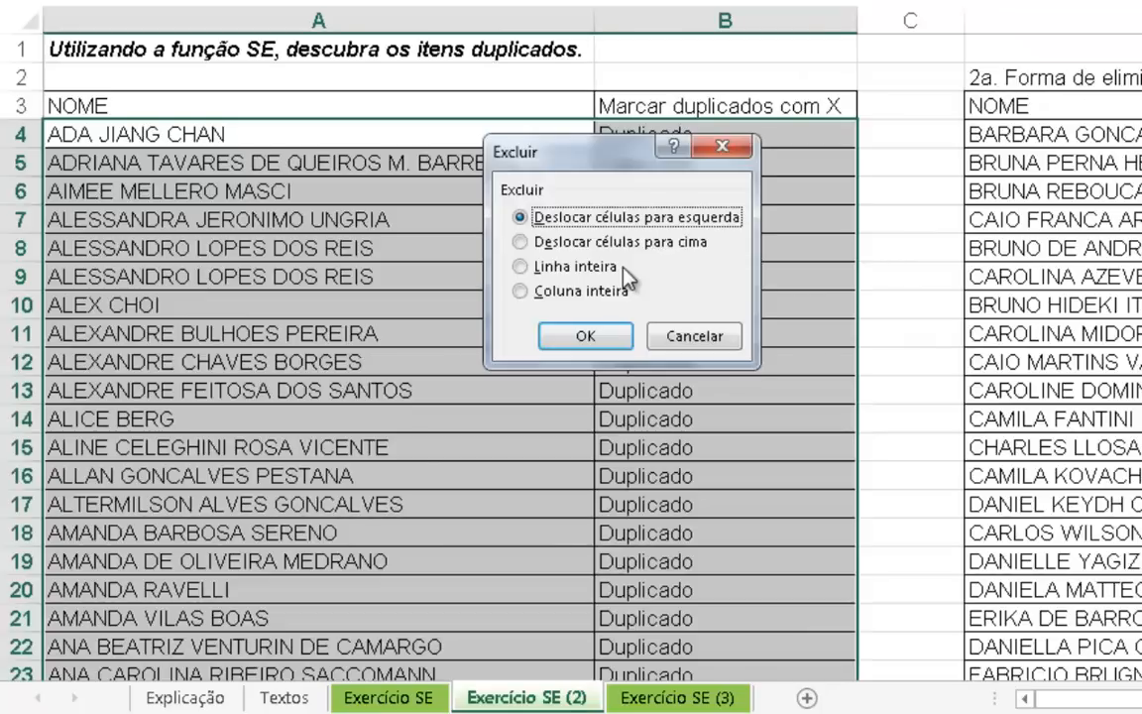
pyautogui.click(661, 244)
pyautogui.click(586, 337)
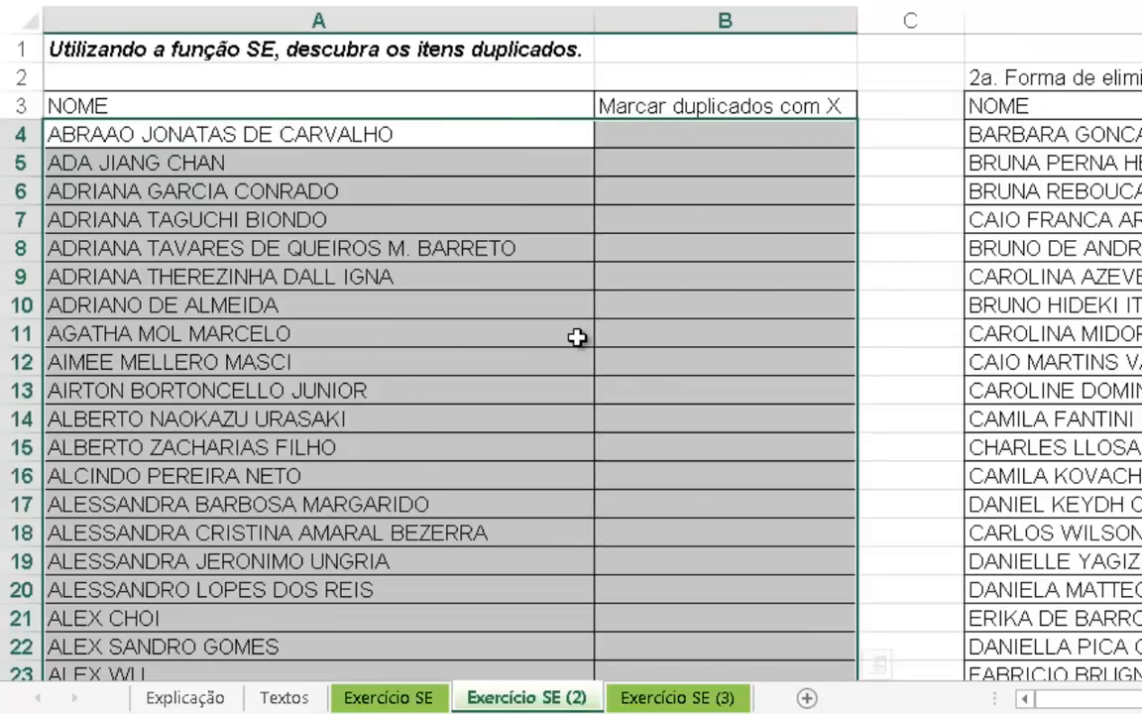
# Examine the remaining column A list from its header to its last row to see how many names are left
pyautogui.click(303, 163)
pyautogui.press('Up')
pyautogui.hotkey('ctrl', 'Down')
pyautogui.press('Up')
pyautogui.hotkey('ctrl', 'Up')
pyautogui.press('Up')
pyautogui.press('Up')
pyautogui.hotkey('ctrl', 'Up')
pyautogui.press('Down')
pyautogui.hotkey('ctrl', 'shift', 'Down')
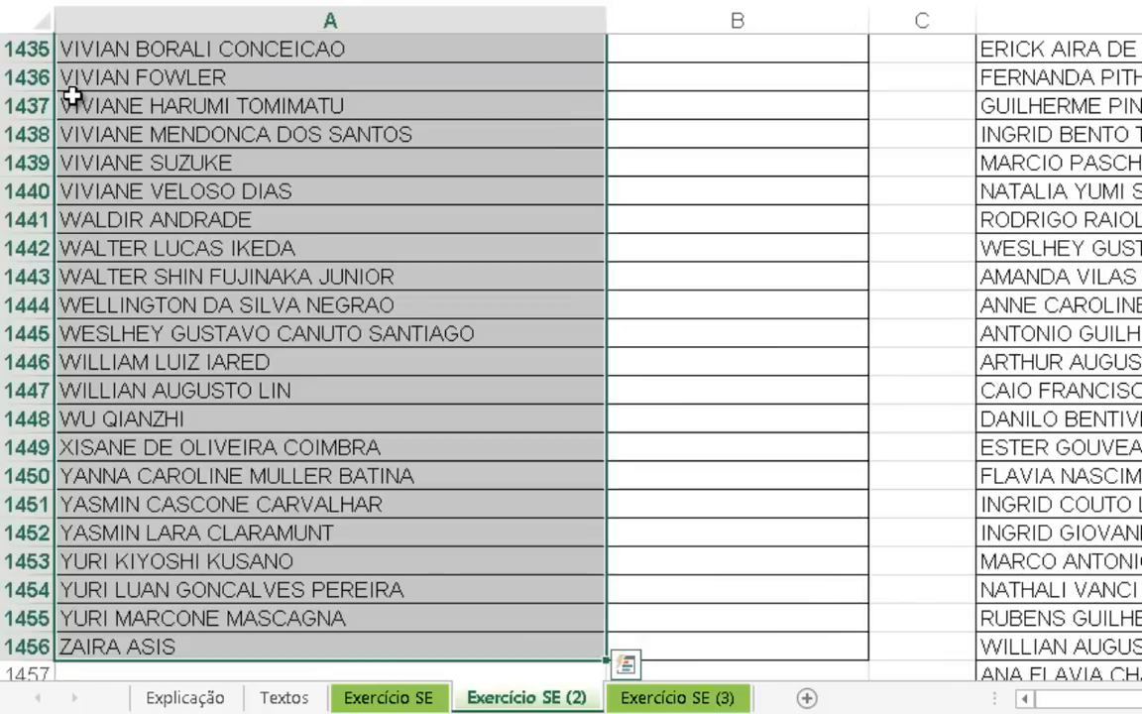
pyautogui.press('Down')
pyautogui.press('Down')
pyautogui.press('Up')
pyautogui.press('Up')
pyautogui.press('Down')
pyautogui.hotkey('ctrl', 'Down')
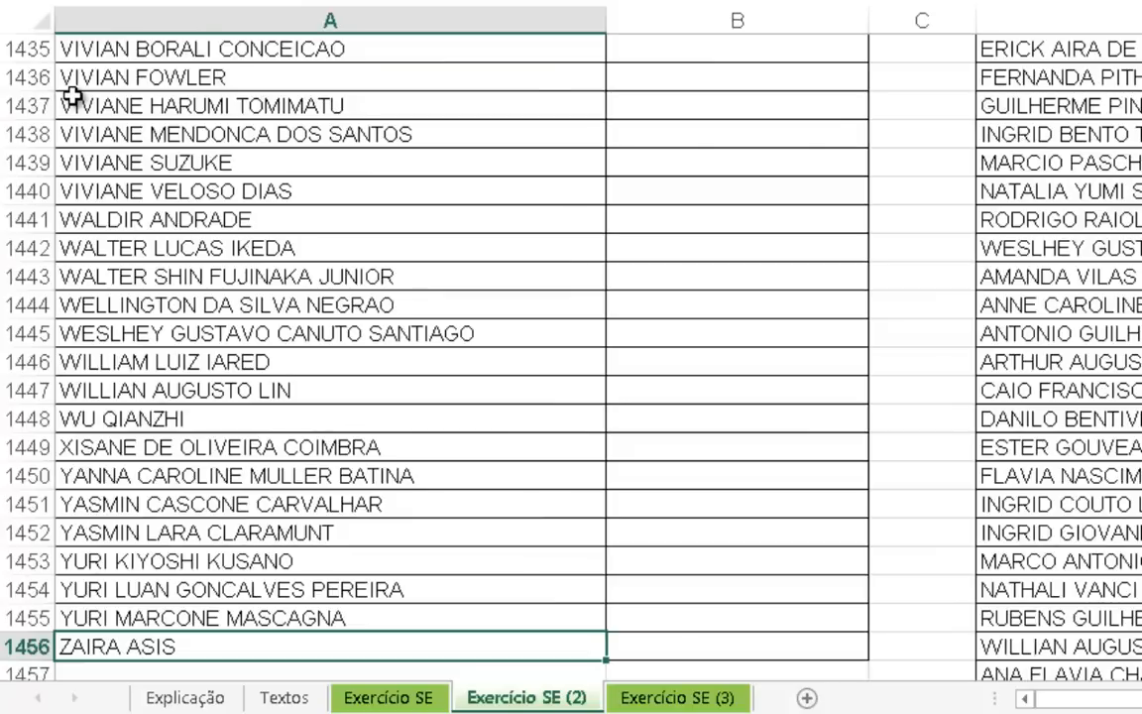
pyautogui.press('Up')
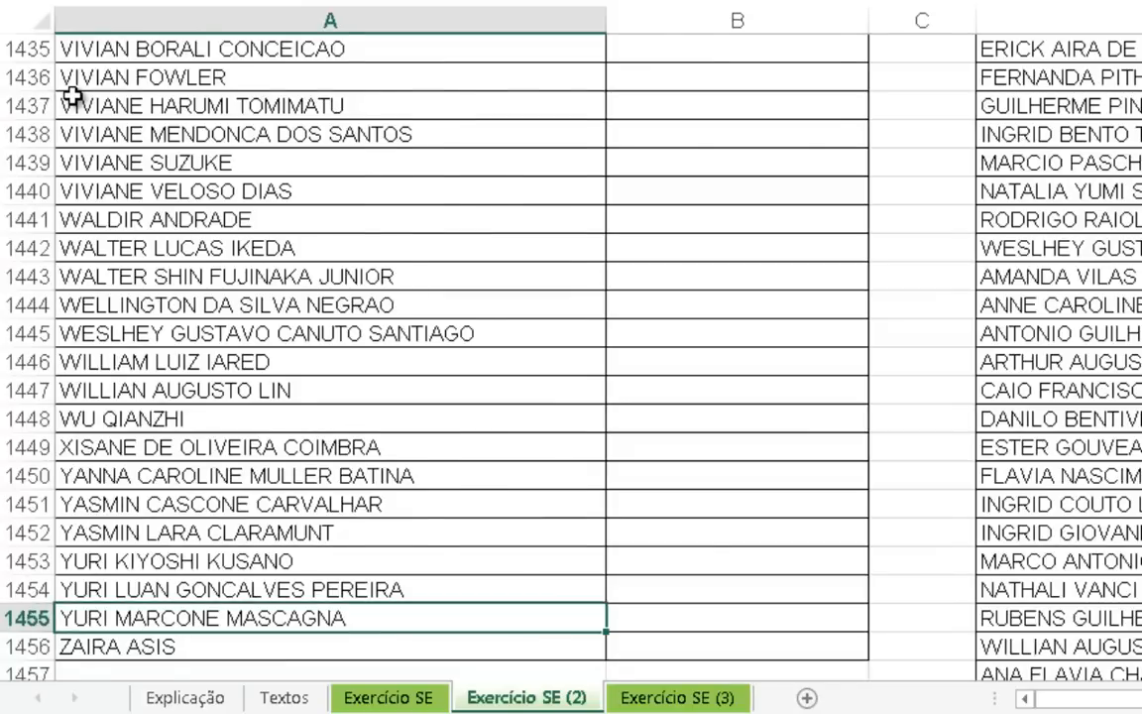
pyautogui.hotkey('ctrl', 'Up')
pyautogui.press('Right')
# Undo the deletion of the Duplicado entries and the sort by the duplicates column
pyautogui.hotkey('ctrl', 'z')
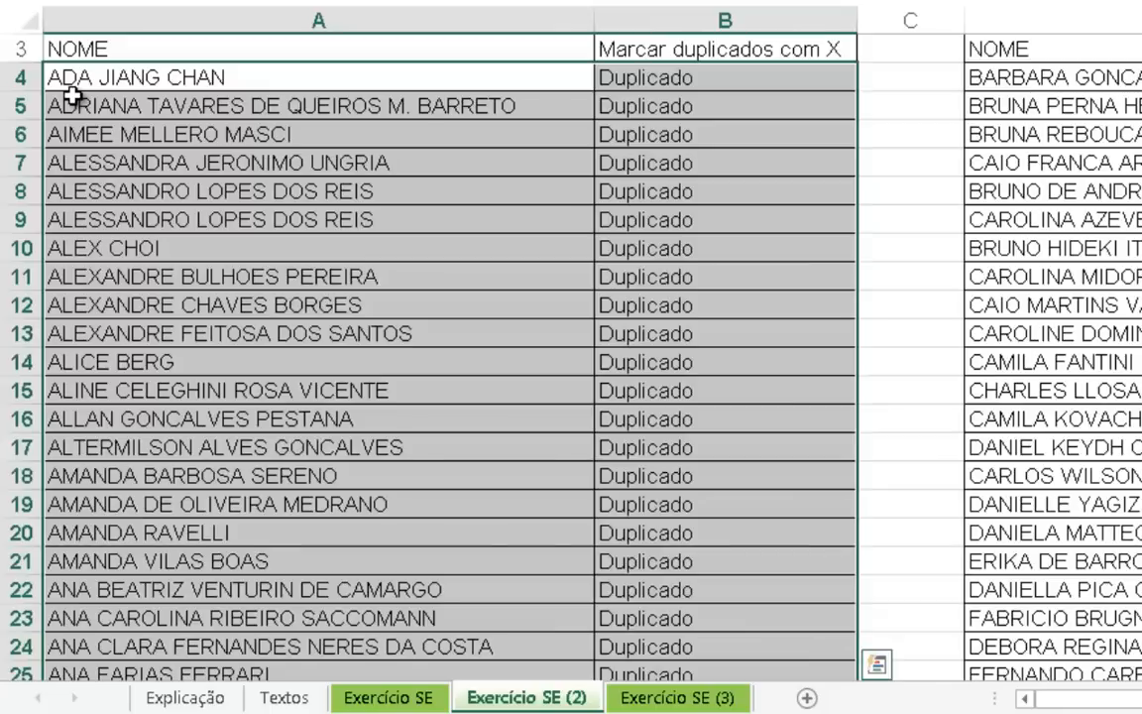
pyautogui.hotkey('ctrl', 'z')
pyautogui.hotkey('ctrl', 'z')
pyautogui.click(72, 95)
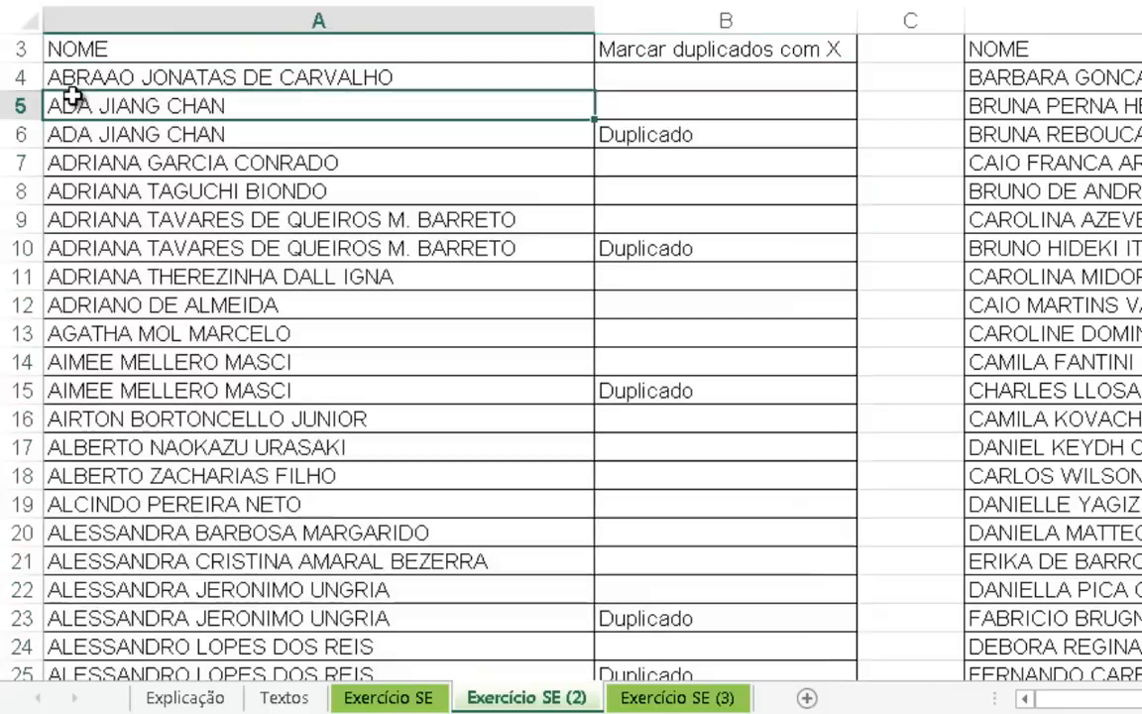
pyautogui.press('Right')
pyautogui.press('Down')
pyautogui.press('Down')
pyautogui.hotkey('ctrl', 'a')
pyautogui.hotkey('ctrl', 'c')
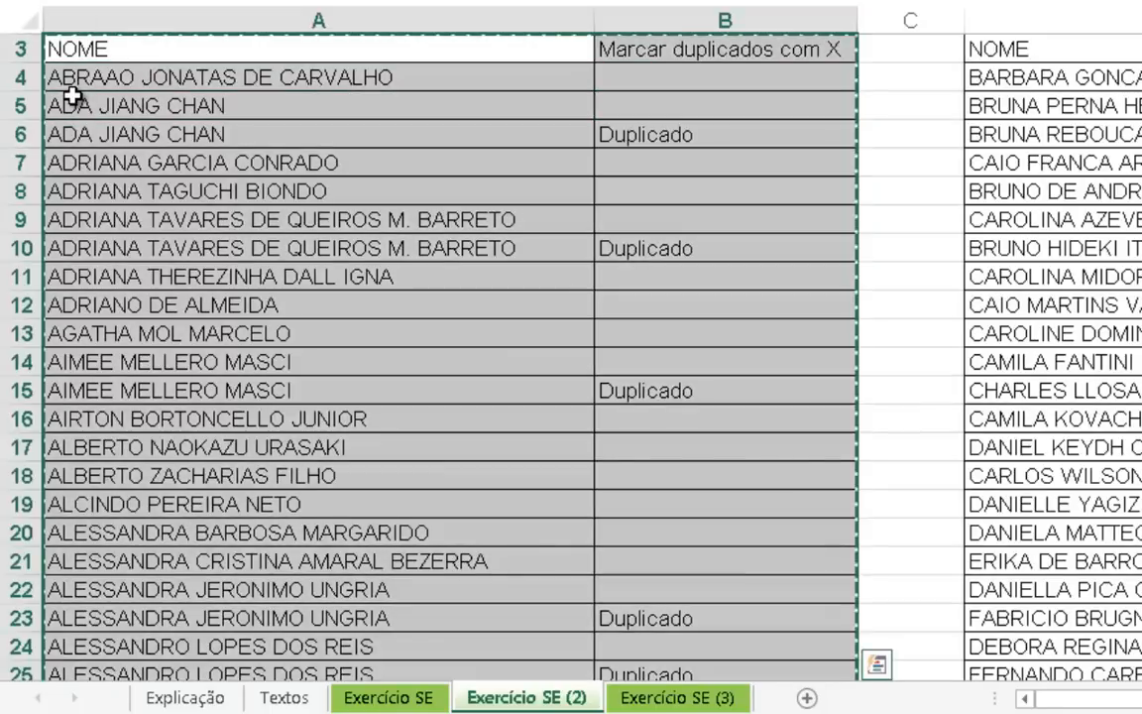
pyautogui.hotkey('ctrl', 'Up')
pyautogui.hotkey('ctrl', 'Up')
pyautogui.press('Down')
pyautogui.press('Down')
pyautogui.press('Down')
pyautogui.press('Down')
pyautogui.press('Escape')
pyautogui.press('Left')
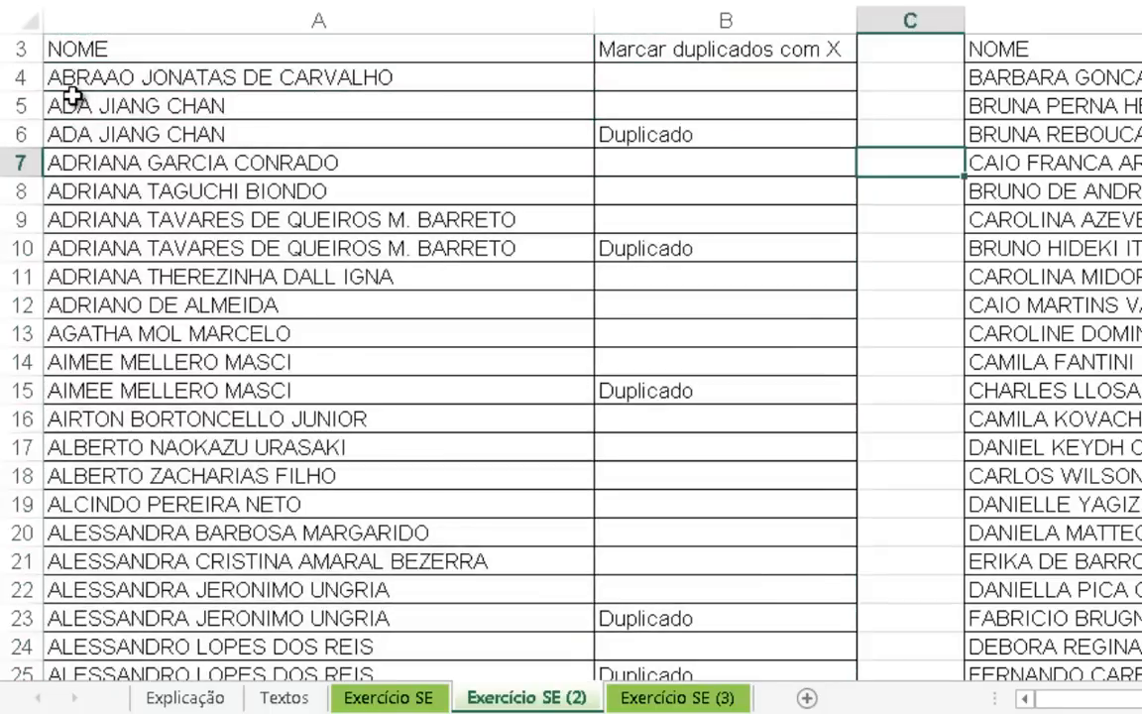
# Remove duplicates from the whole column D list under 2a. Forma de eliminar duplicadas, keeping the option that the data has headers
pyautogui.hotkey('ctrl', 'Right')
pyautogui.press('Up')
pyautogui.press('Up')
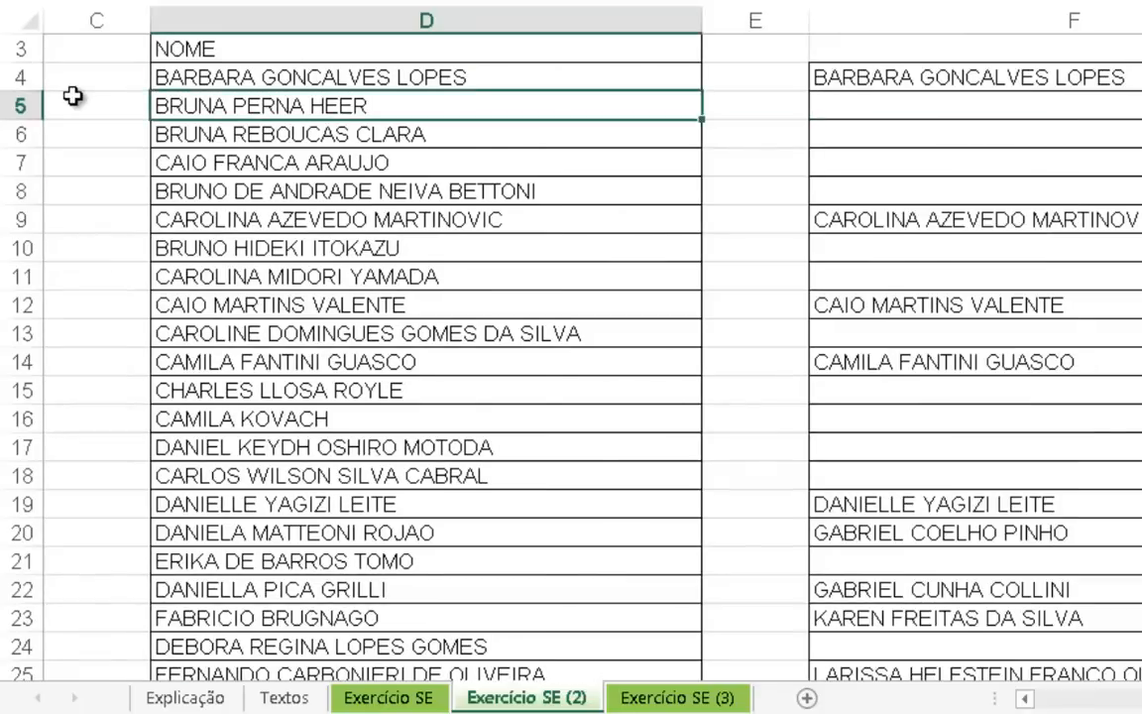
pyautogui.press('Up')
pyautogui.press('Up')
pyautogui.press('Up')
pyautogui.press('Up')
pyautogui.press('Down')
pyautogui.press('Down')
pyautogui.press('Down')
pyautogui.press('Up')
pyautogui.press('Up')
pyautogui.press('Down')
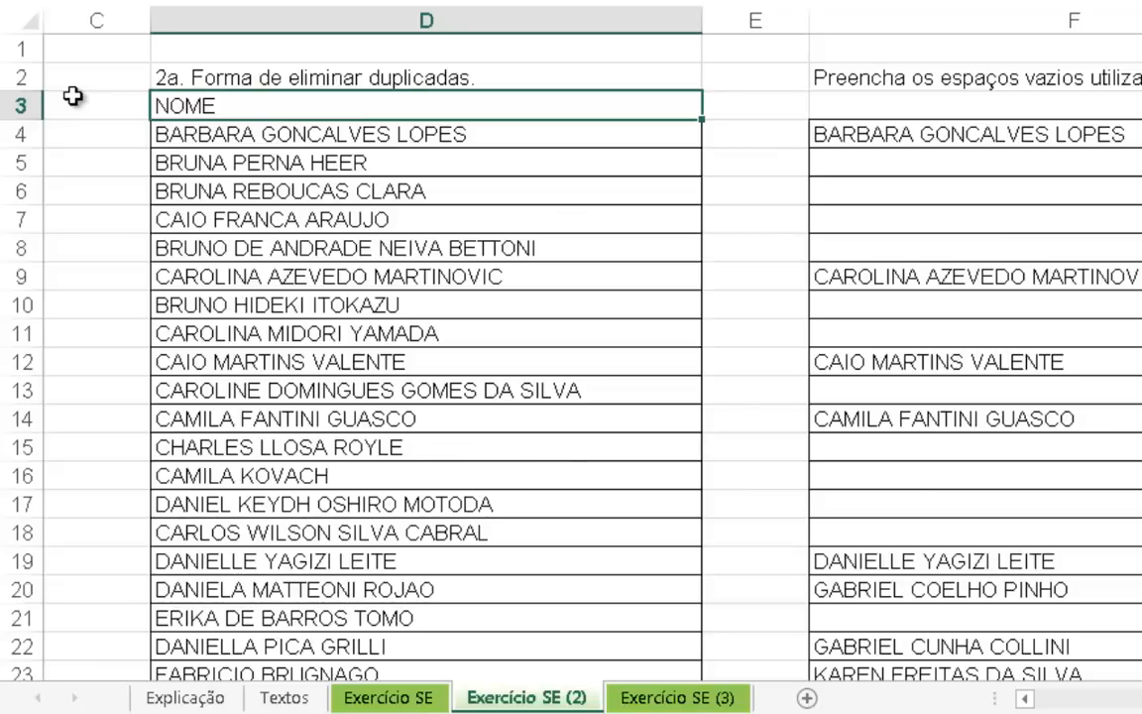
pyautogui.hotkey('ctrl', 'a')
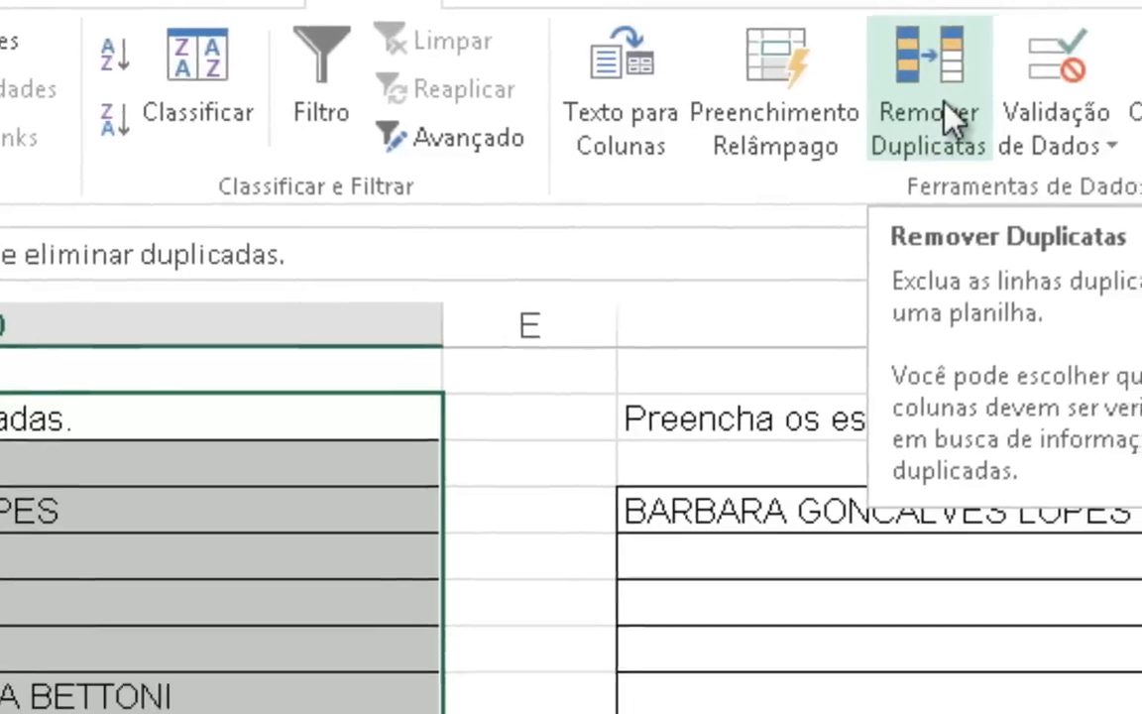
pyautogui.click(967, 204)
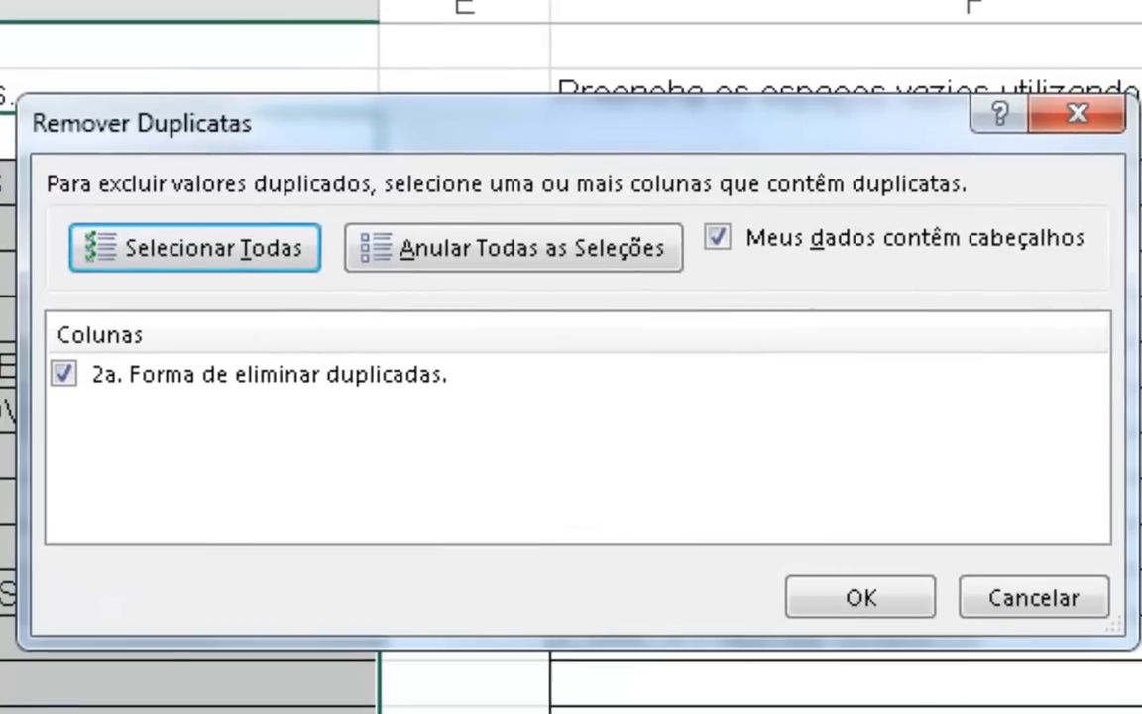
pyautogui.moveTo(566, 133); pyautogui.dragTo(789, 63)
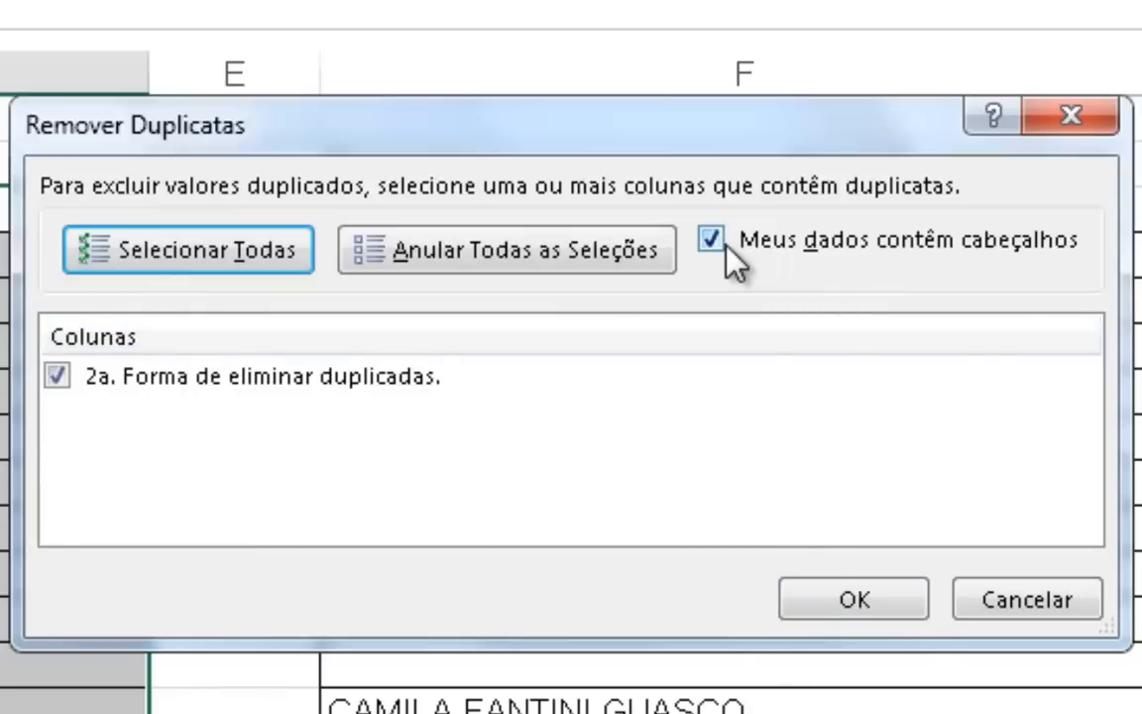
pyautogui.click(851, 599)
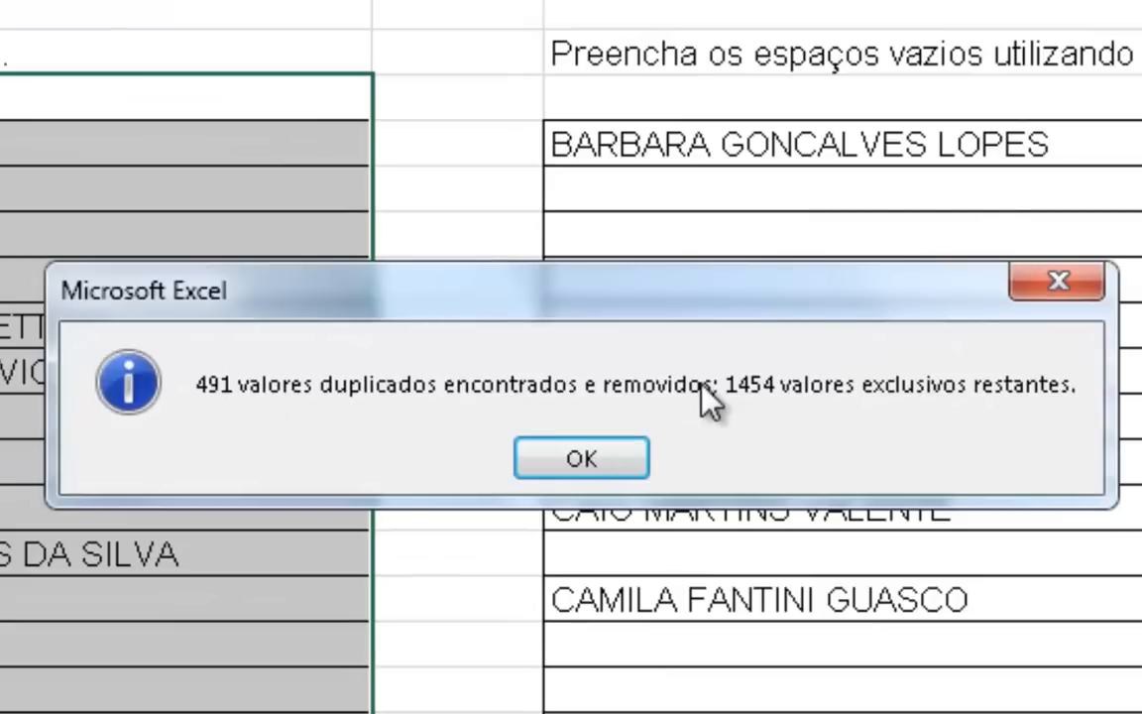
pyautogui.click(539, 468)
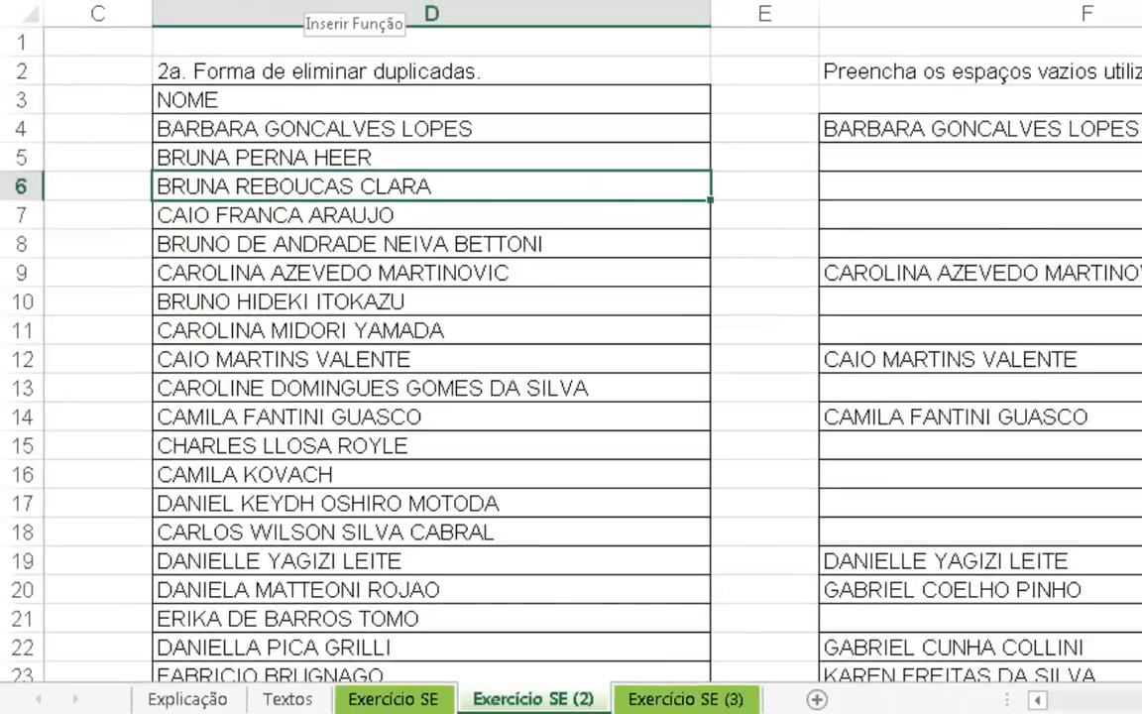
# Compare the end of the column D list with the marked list in column A, and return to the column D header
pyautogui.hotkey('ctrl', 'Down')
pyautogui.press('Left')
pyautogui.press('Left')
pyautogui.press('Left')
pyautogui.press('Down')
pyautogui.press('Down')
pyautogui.press('Down')
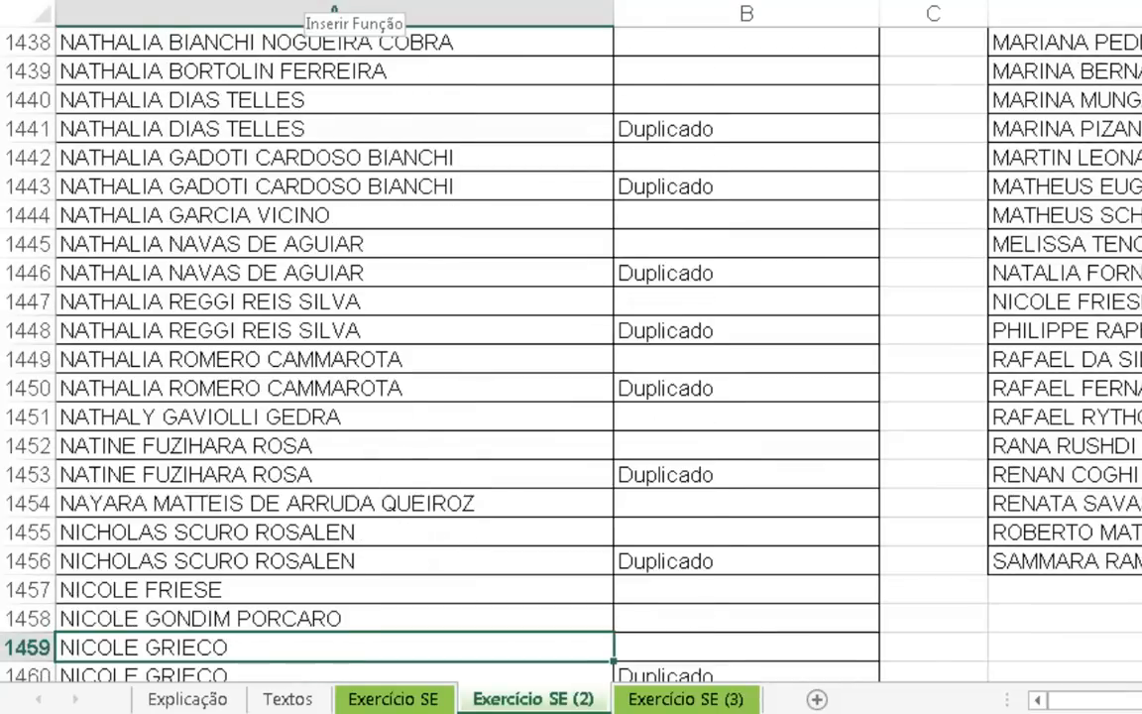
pyautogui.press('Up')
pyautogui.press('Right')
pyautogui.press('Up')
pyautogui.press('Up')
pyautogui.press('Right')
pyautogui.press('Right')
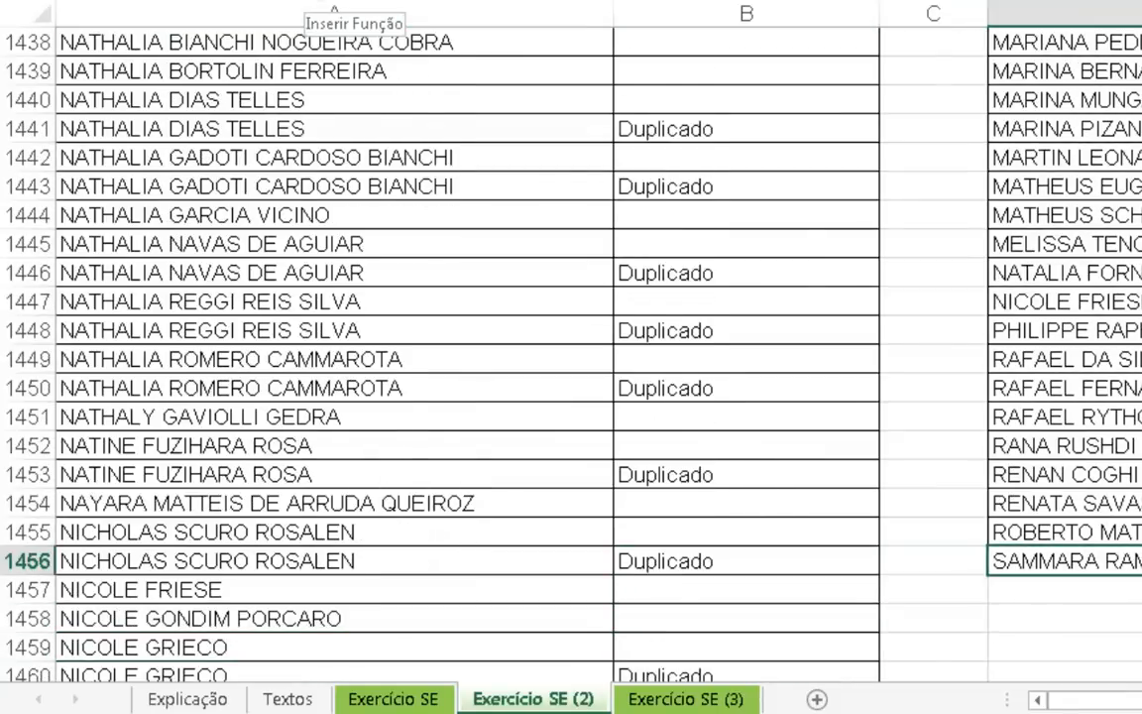
pyautogui.hotkey('ctrl', 'Up')
pyautogui.press('Up')
pyautogui.press('Down')
pyautogui.press('Down')
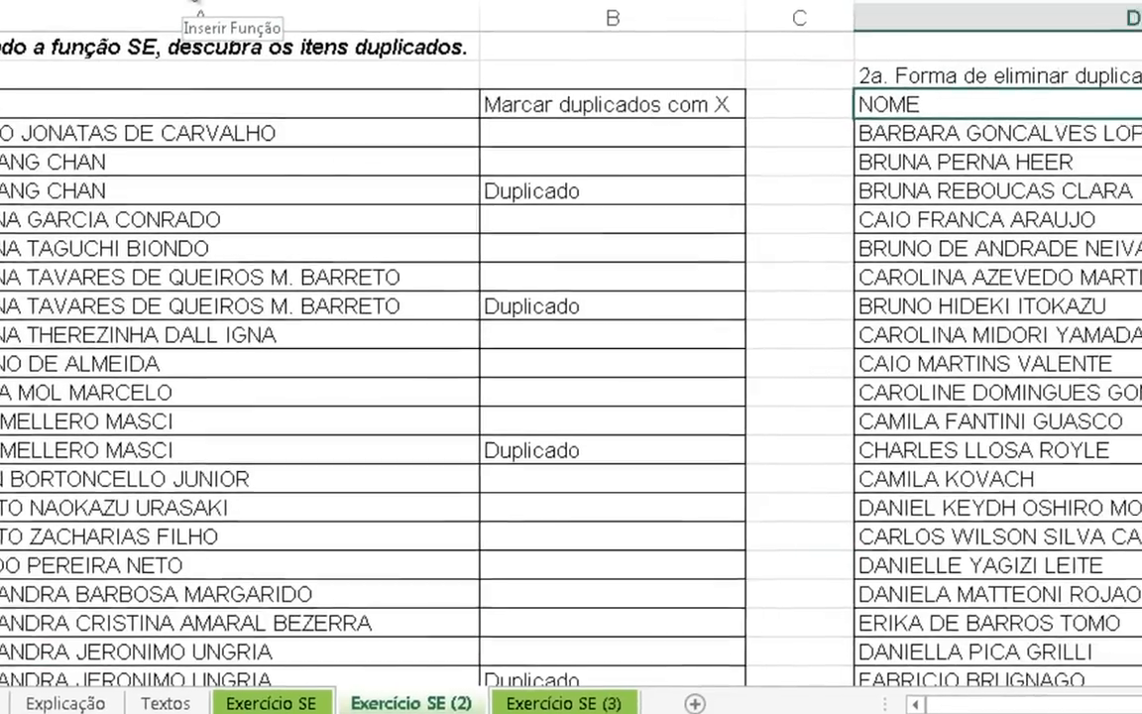
# Answer the Windows performance prompt by changing the color scheme to Windows 7 Basic
pyautogui.press('Right')
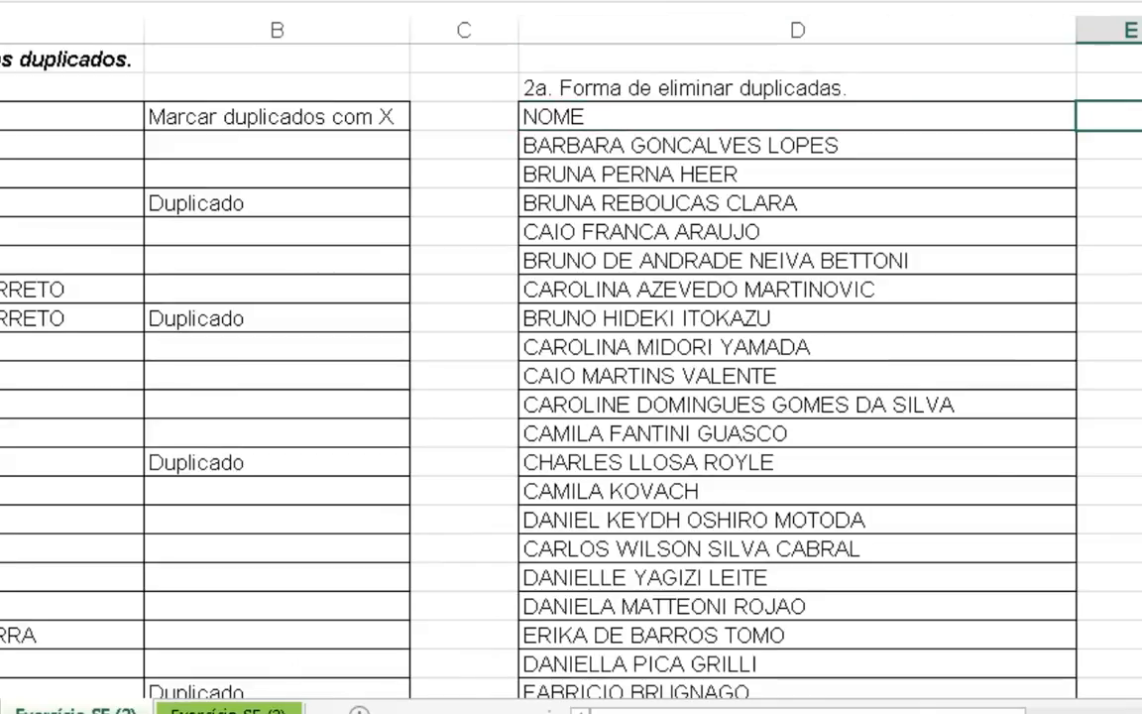
pyautogui.press('Left')
pyautogui.press('Down')
pyautogui.press('Up')
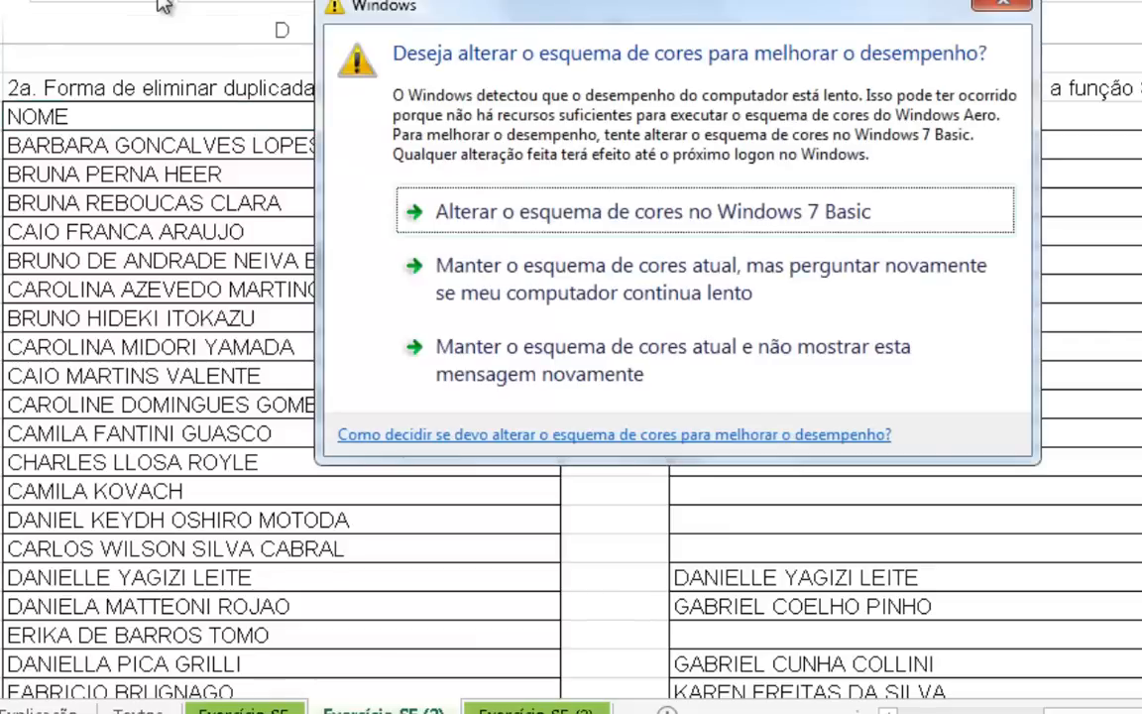
pyautogui.click(506, 220)
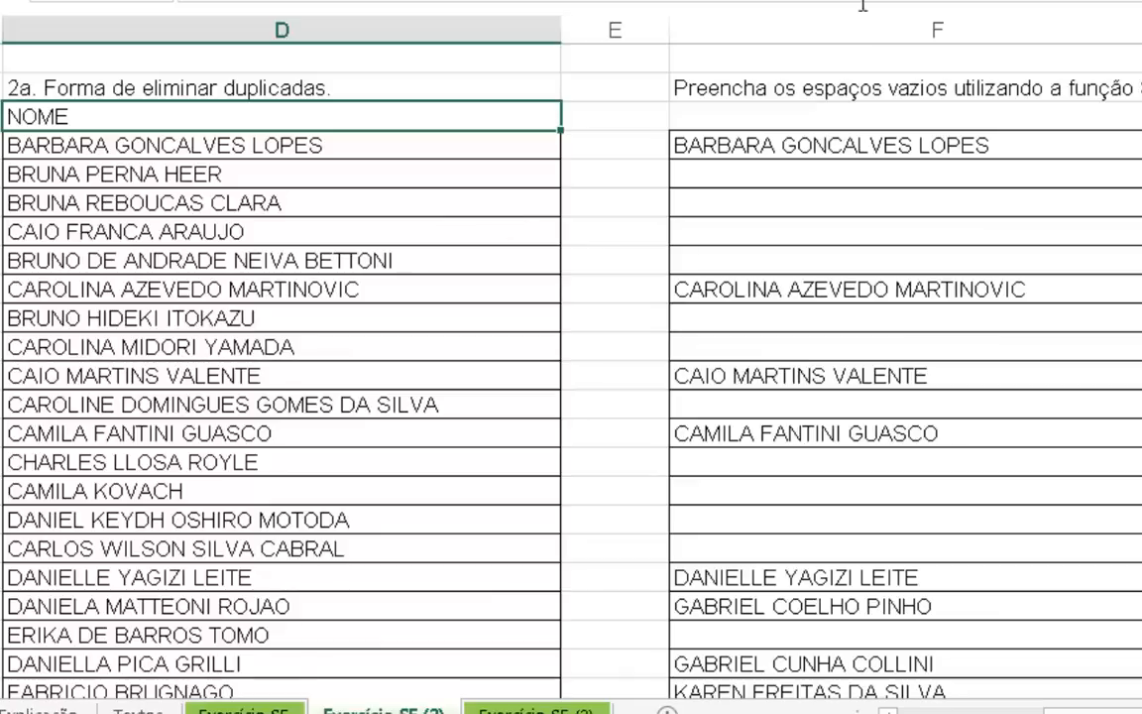
# Examine the column F exercise Preencha os espaços vazios utilizando a função SE and the blank cells in its name list
pyautogui.click(855, 87)
pyautogui.click(941, 170)
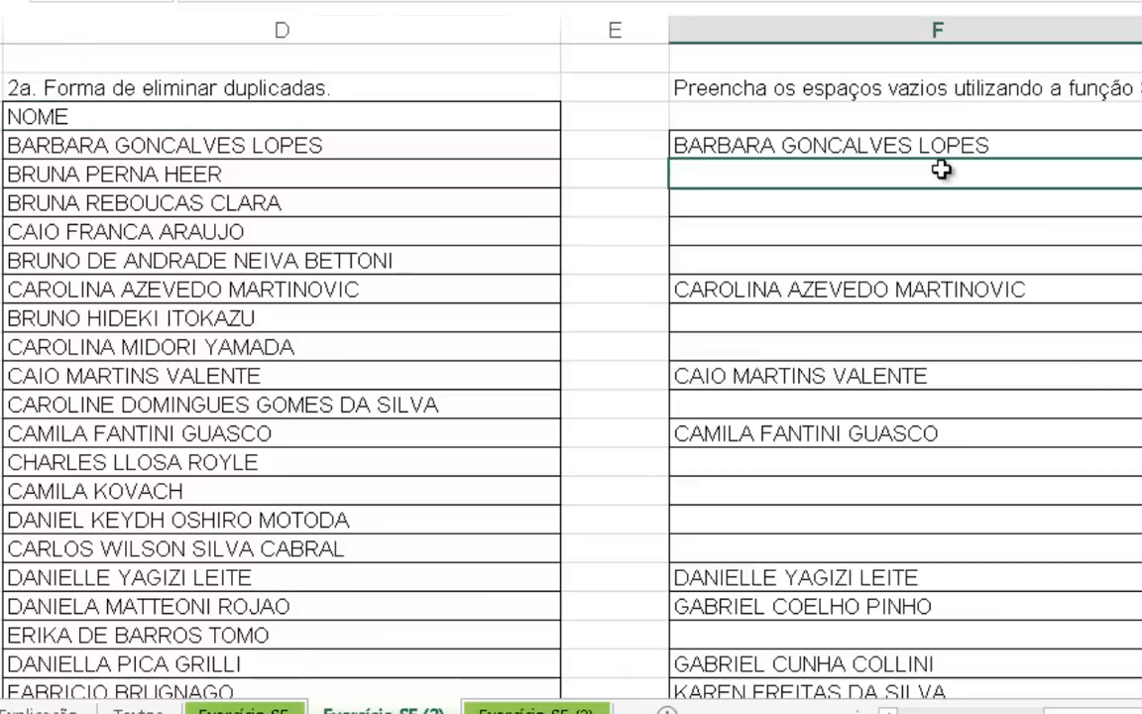
pyautogui.press('Right')
pyautogui.press('Right')
pyautogui.press('Right')
pyautogui.press('Left')
pyautogui.press('Left')
pyautogui.press('Up')
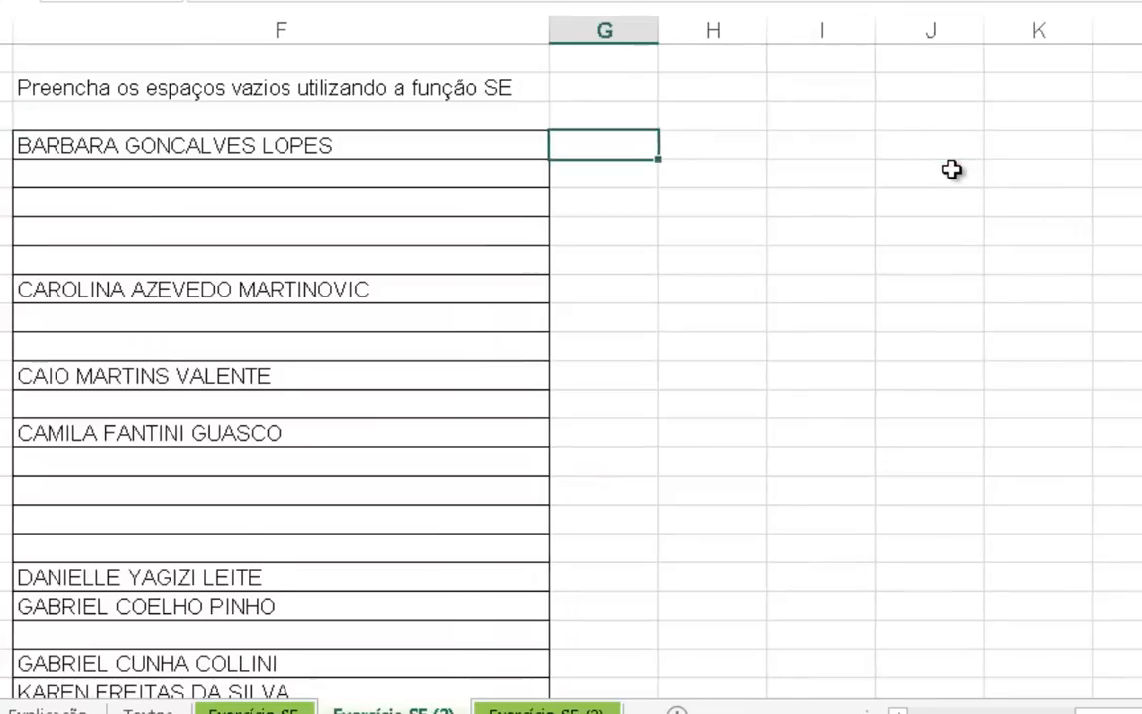
pyautogui.press('Left')
pyautogui.press('Up')
pyautogui.press('Up')
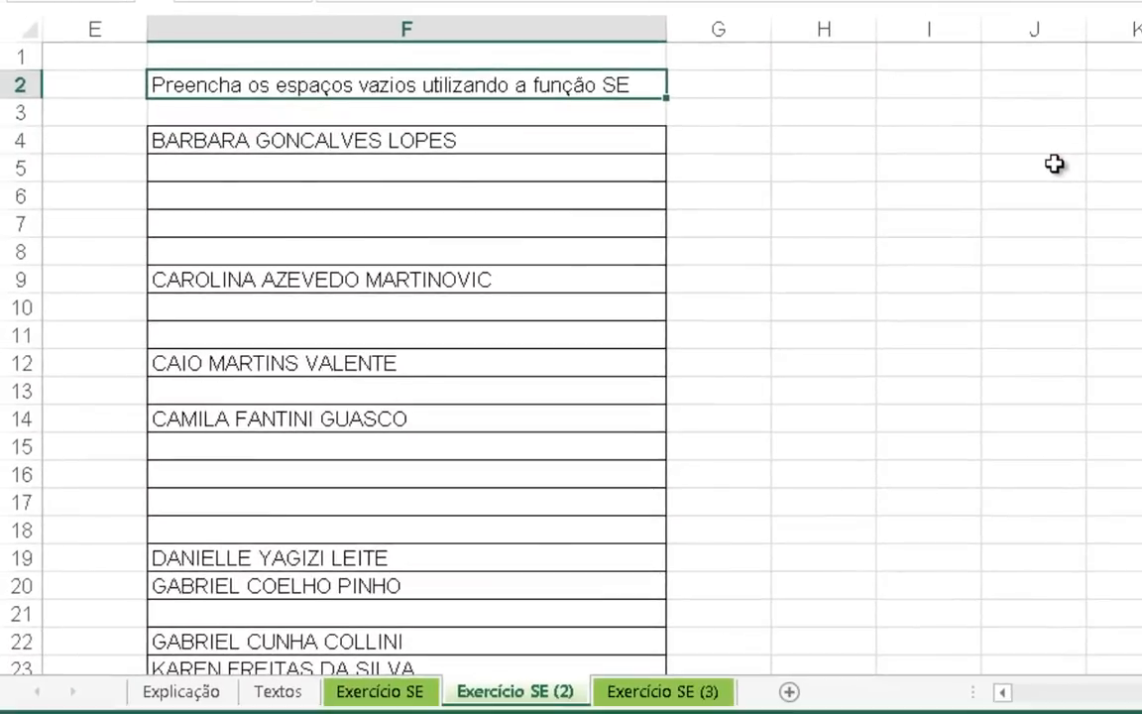
pyautogui.press('Down')
pyautogui.press('Down')
pyautogui.press('Down')
pyautogui.press('Up')
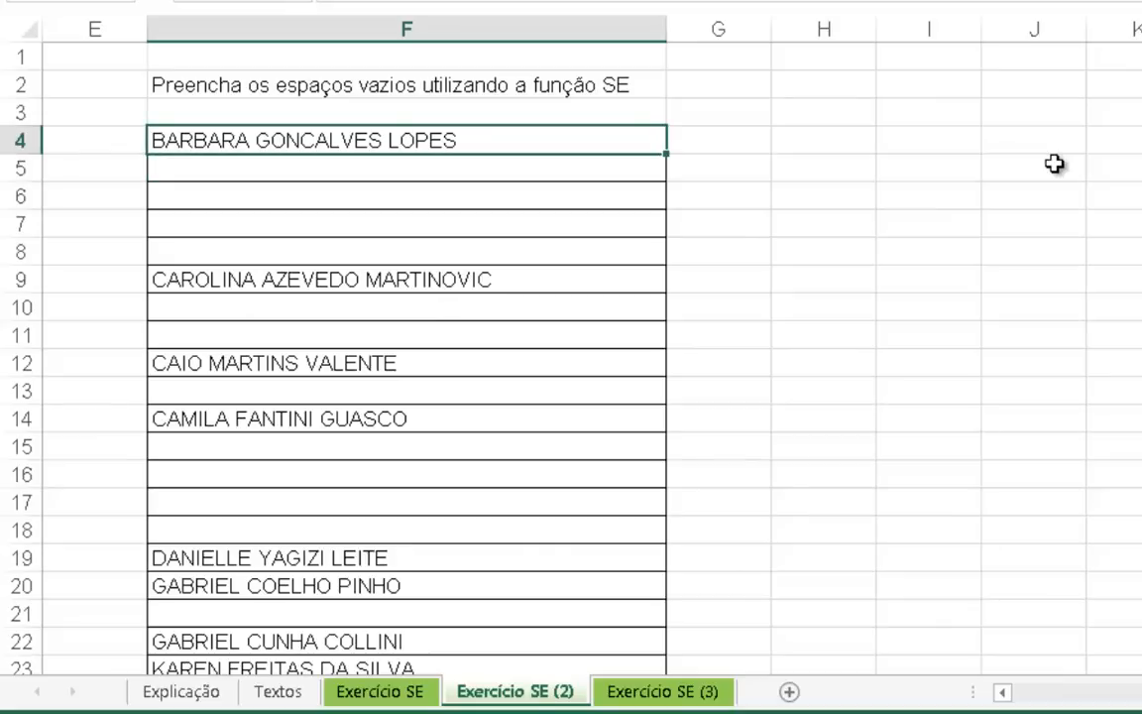
# Examine the first name in column F and the blank cells directly beneath it that must repeat that name
pyautogui.press('Down')
pyautogui.press('Up')
pyautogui.press('Down')
pyautogui.press('Down')
pyautogui.press('Down')
pyautogui.press('Down')
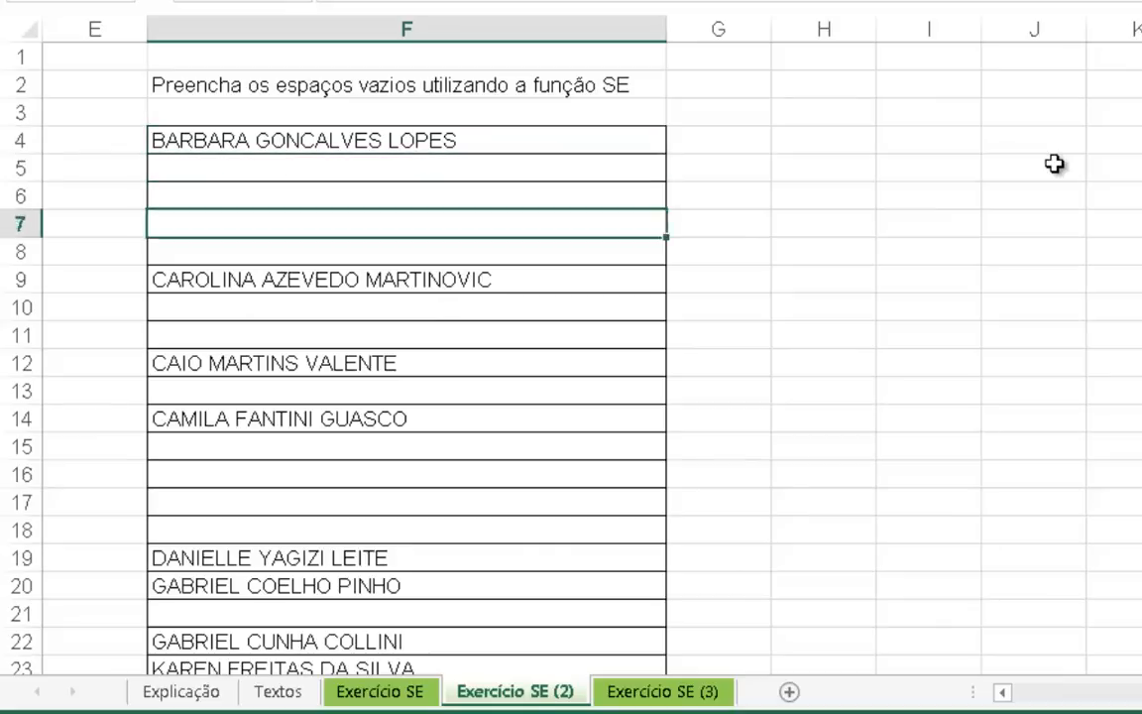
pyautogui.press('Up')
pyautogui.press('Up')
pyautogui.press('Up')
pyautogui.press('Up')
pyautogui.press('Down')
pyautogui.press('Down')
pyautogui.press('Up')
pyautogui.press('Up')
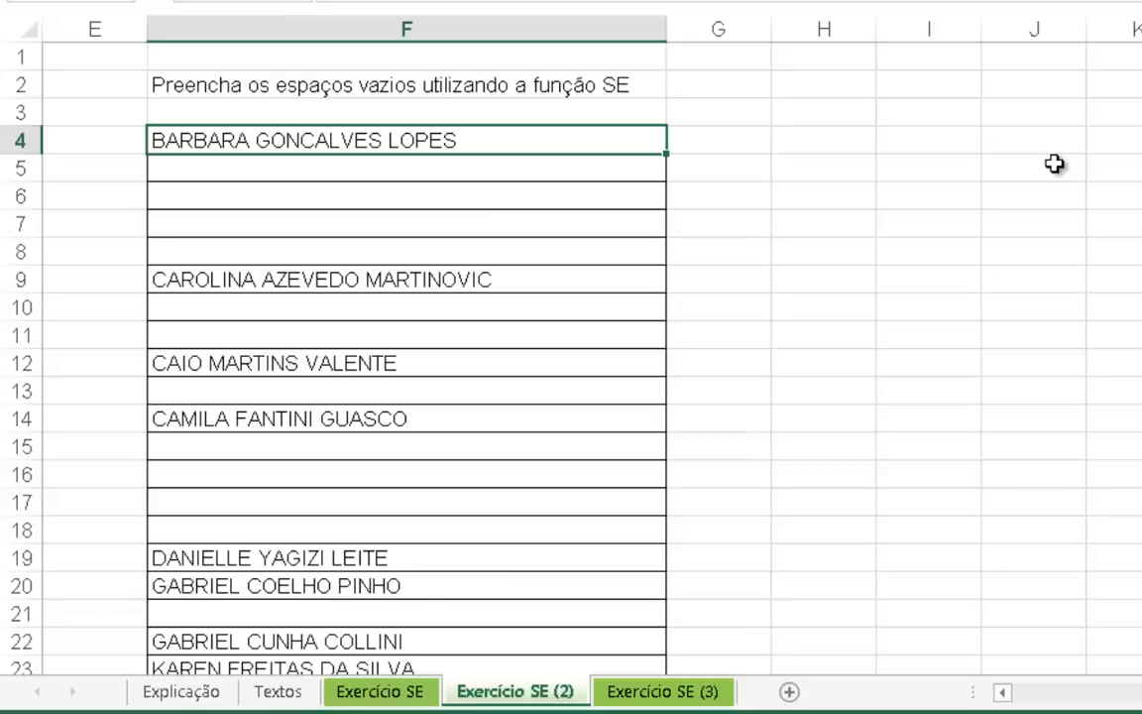
pyautogui.press('Right')
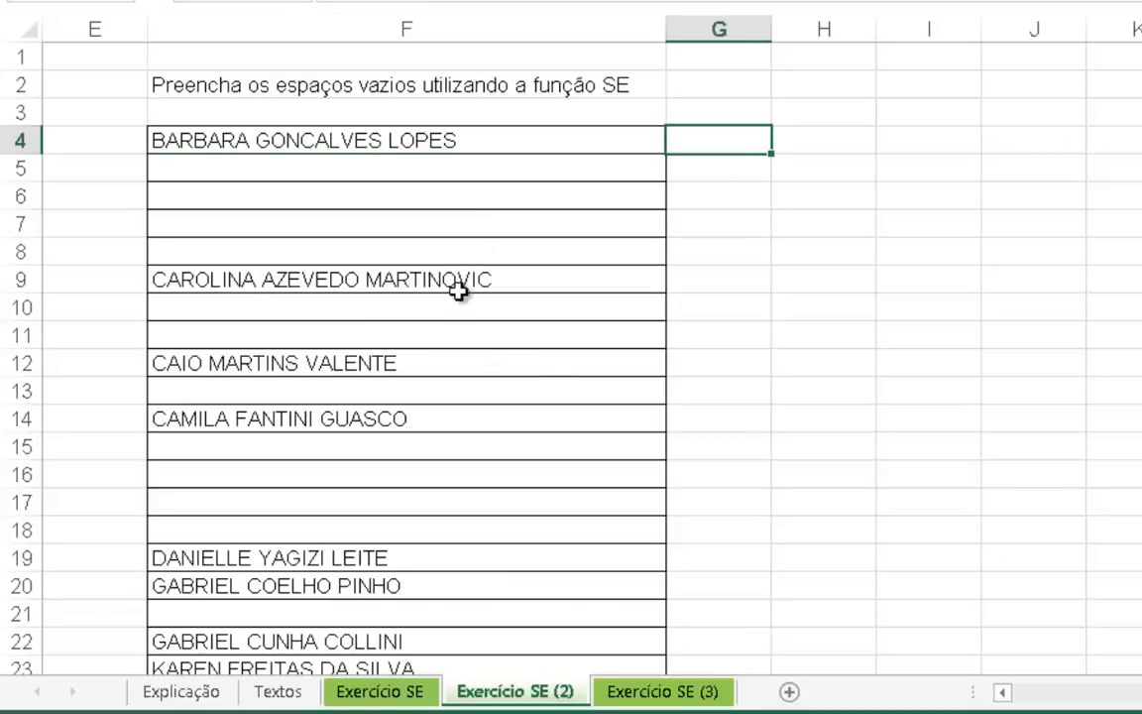
pyautogui.click(438, 166)
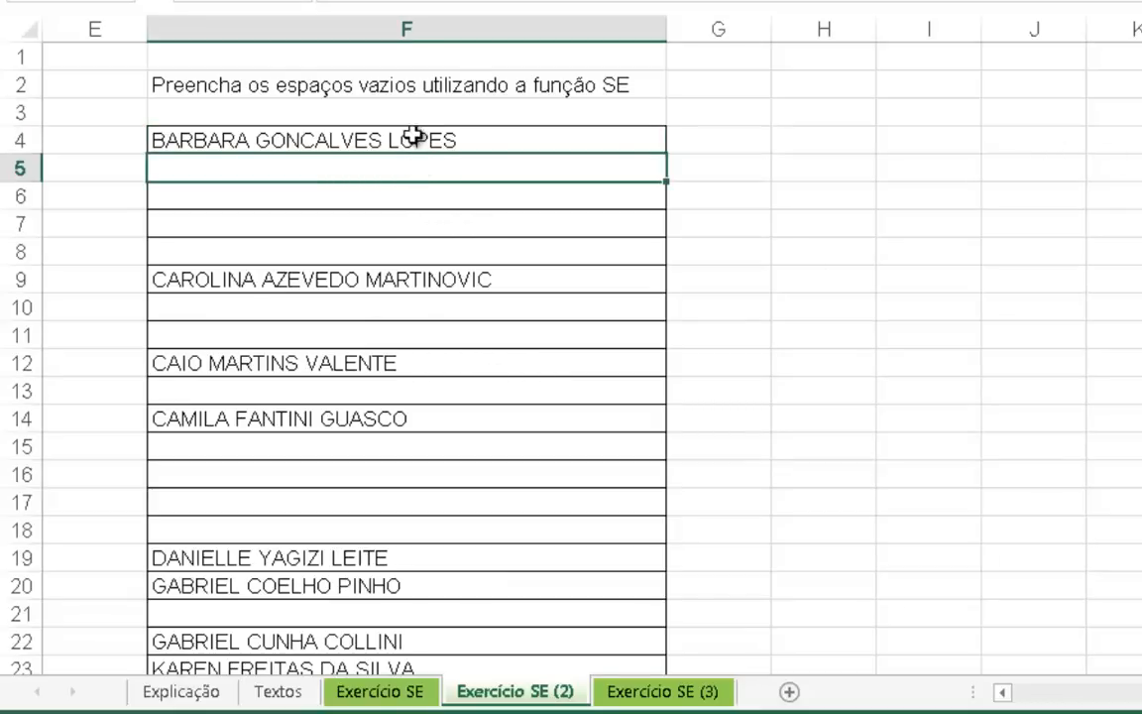
# Widen column G and enter the formula =SE(F4="";G3;F4) in G4, beside the first name
pyautogui.click(756, 143)
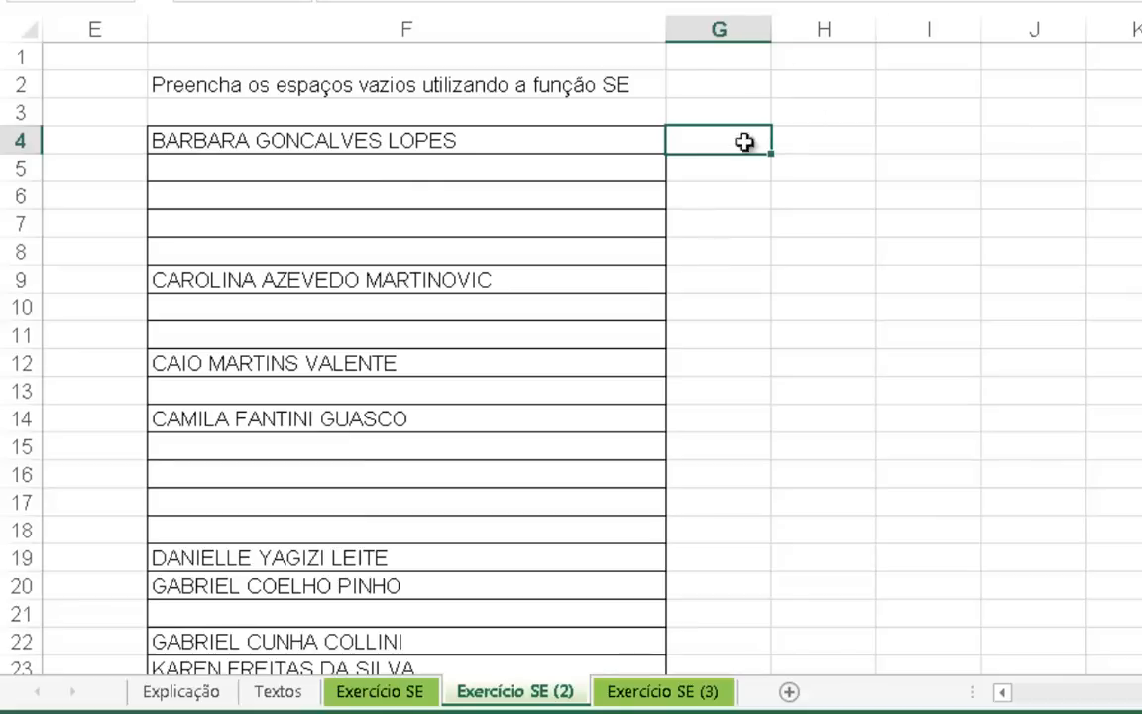
pyautogui.moveTo(772, 27); pyautogui.dragTo(1137, 29)
pyautogui.write('=se(')
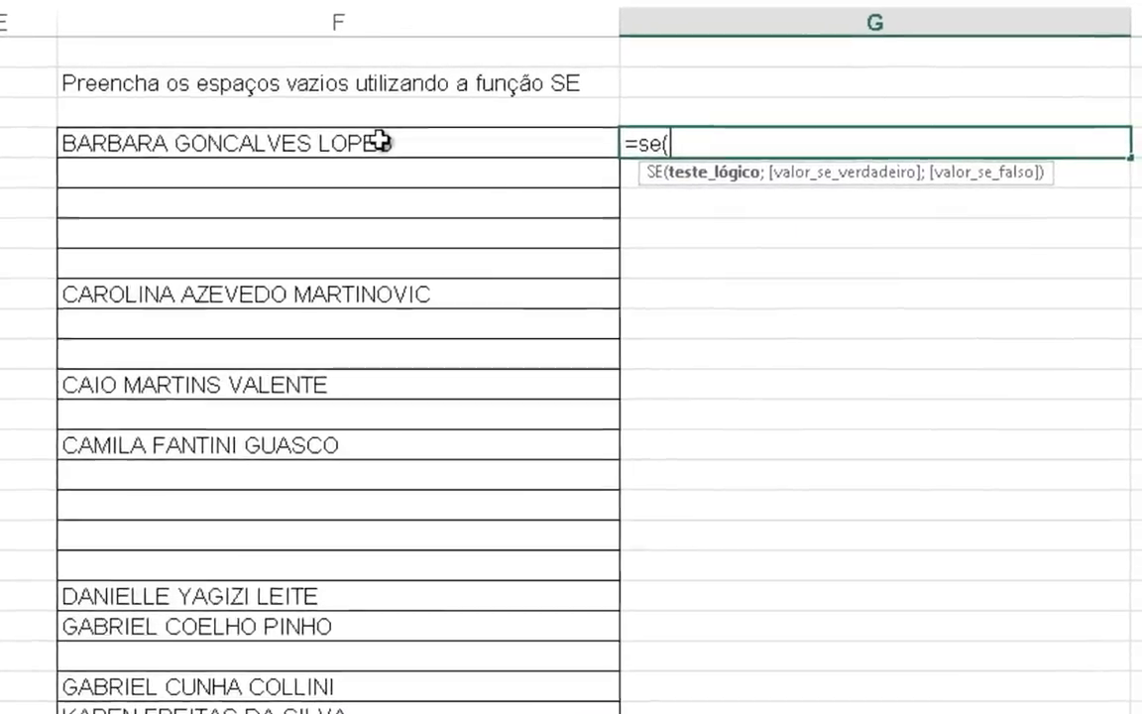
pyautogui.click(379, 143)
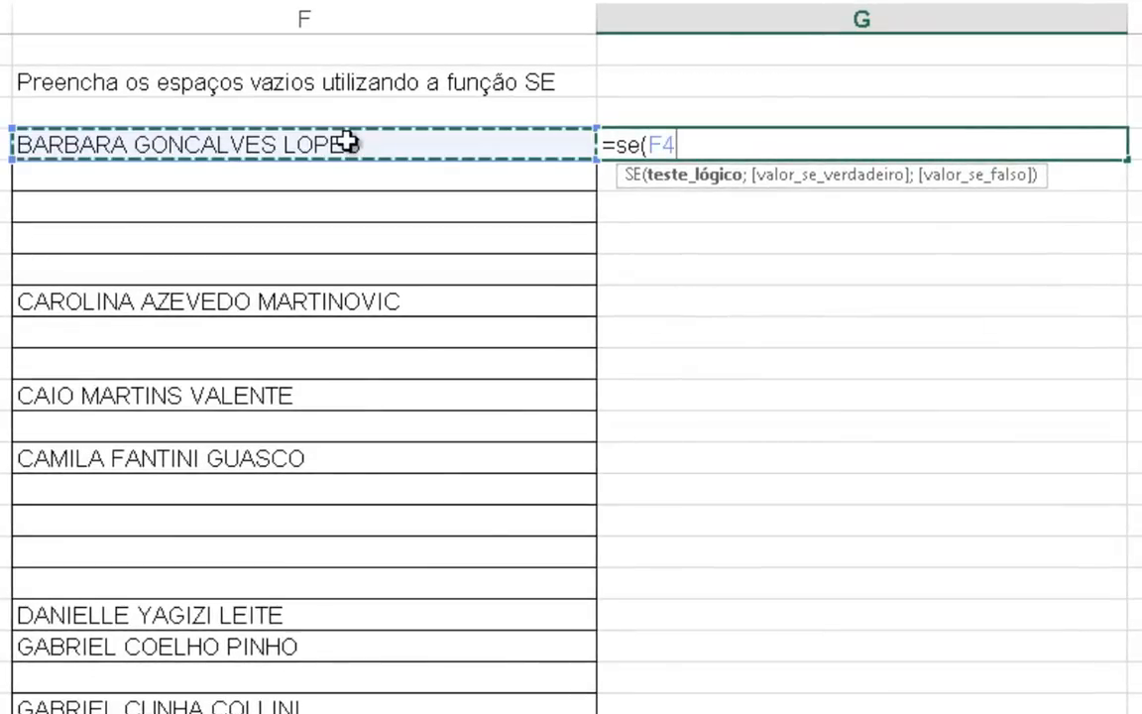
pyautogui.write('=""')
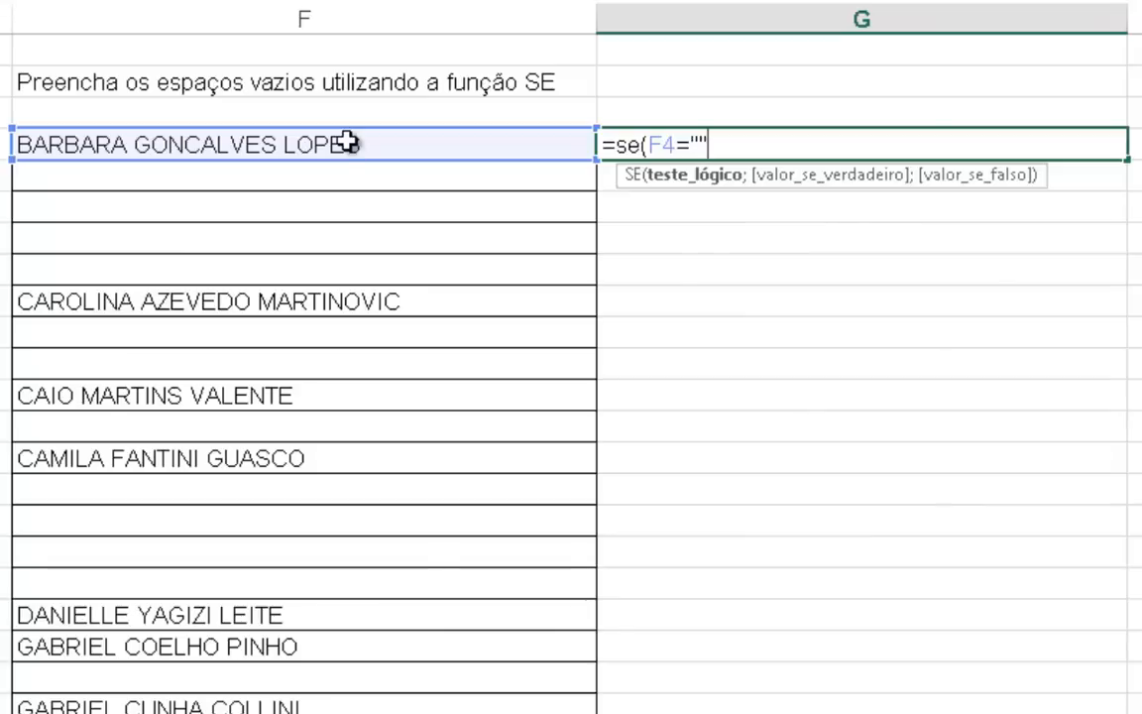
pyautogui.write(';')
pyautogui.press('Up')
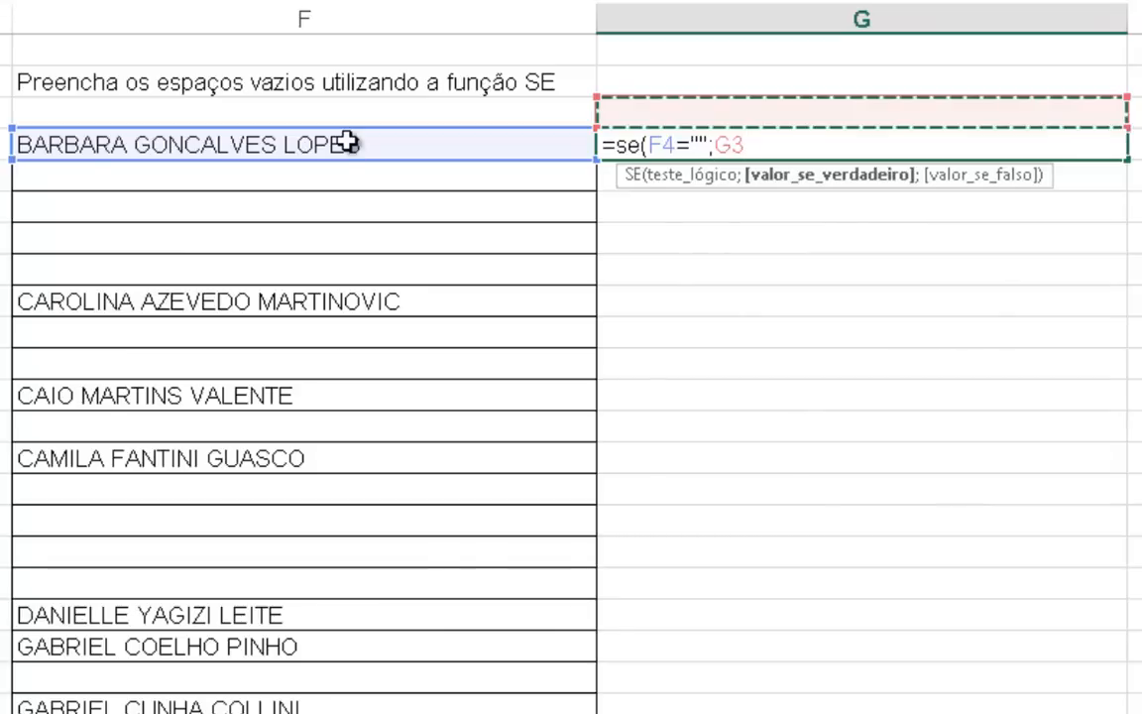
pyautogui.write(';')
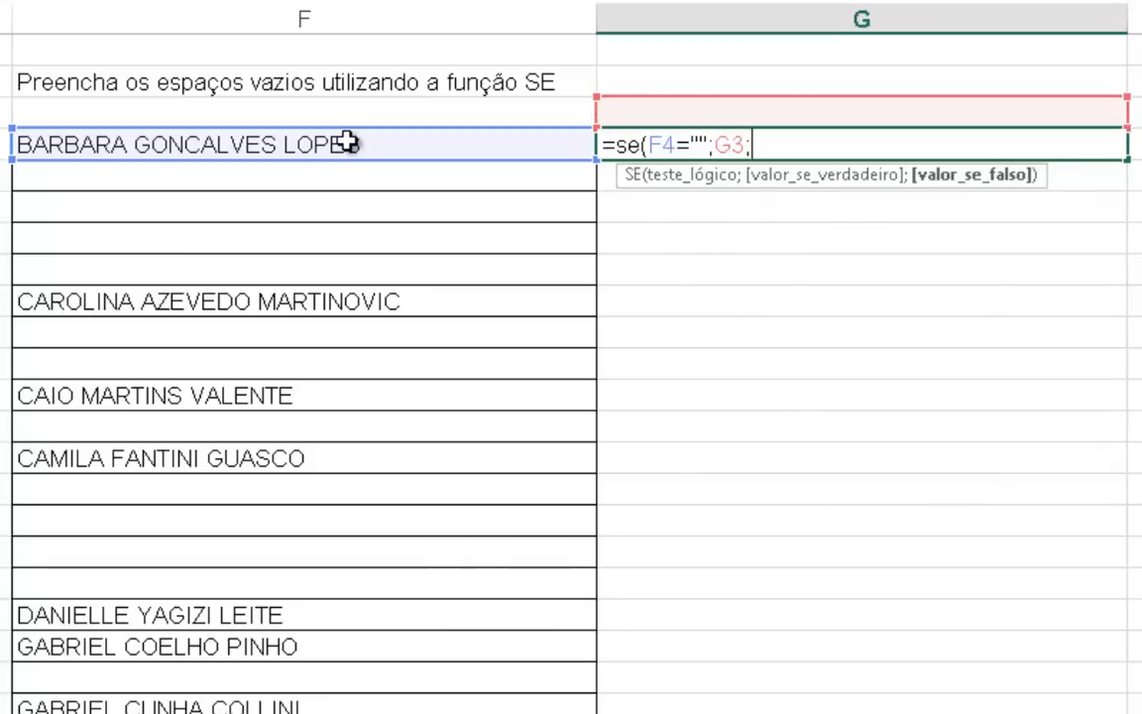
pyautogui.click(347, 143)
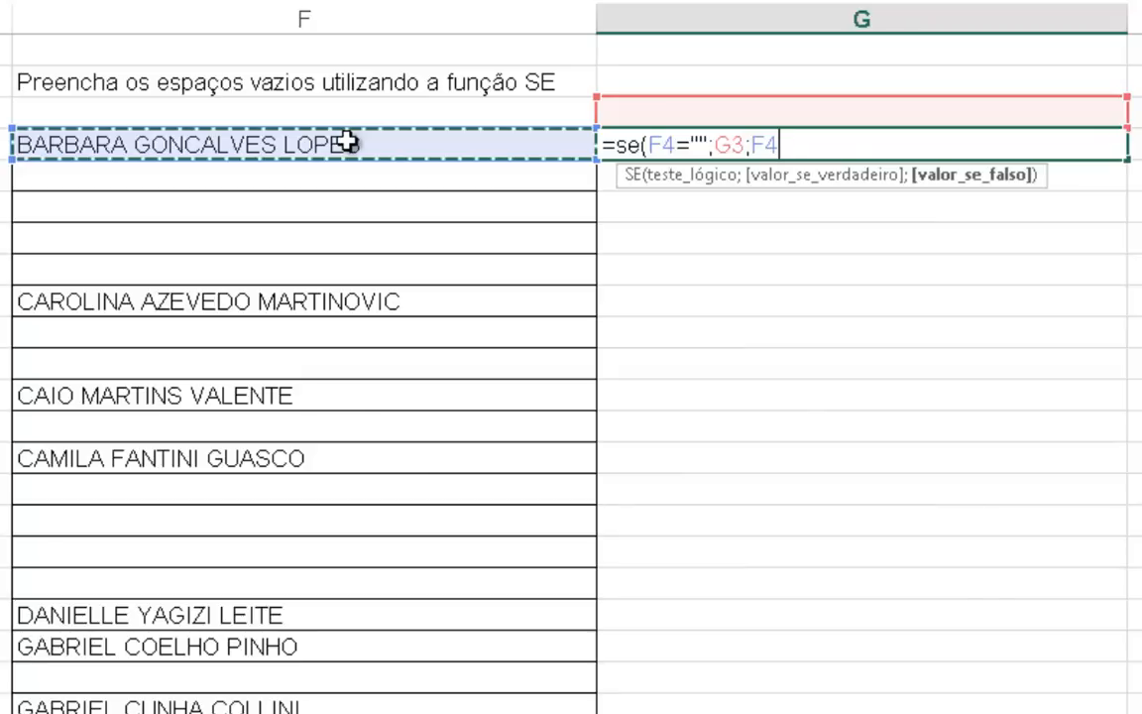
pyautogui.press('Return')
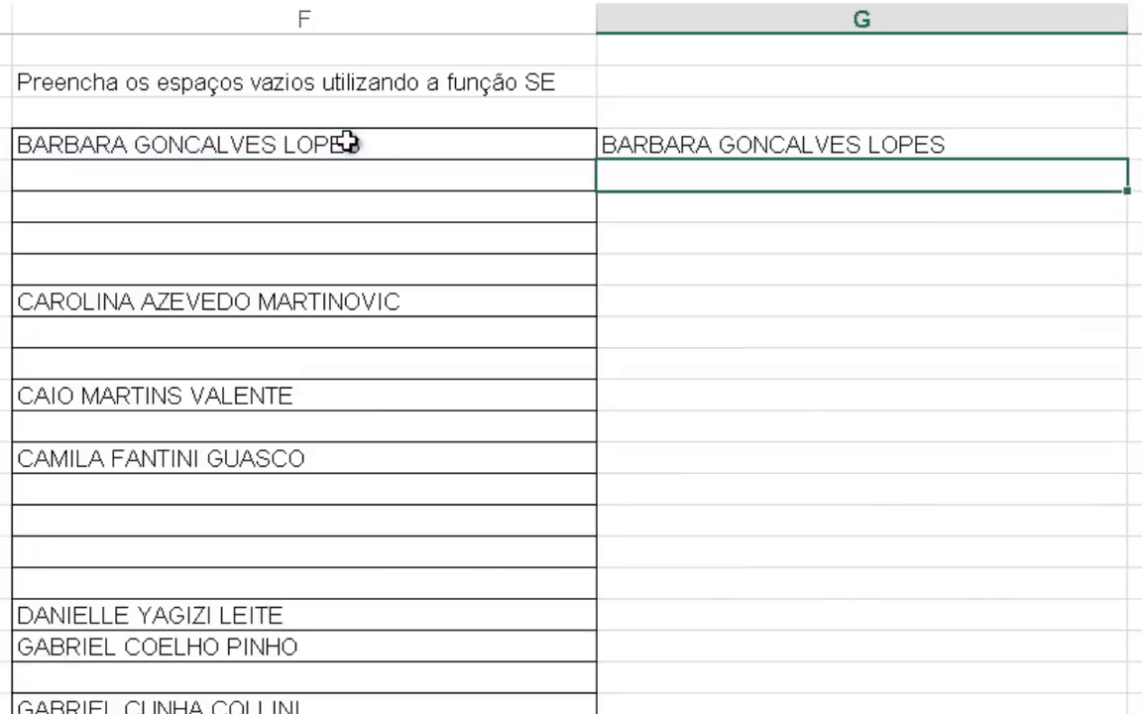
# Copy the G4 formula into G5 and inspect the cell references in the copy
pyautogui.press('Up')
pyautogui.hotkey('ctrl', 'c')
pyautogui.press('Down')
pyautogui.hotkey('ctrl', 'v')
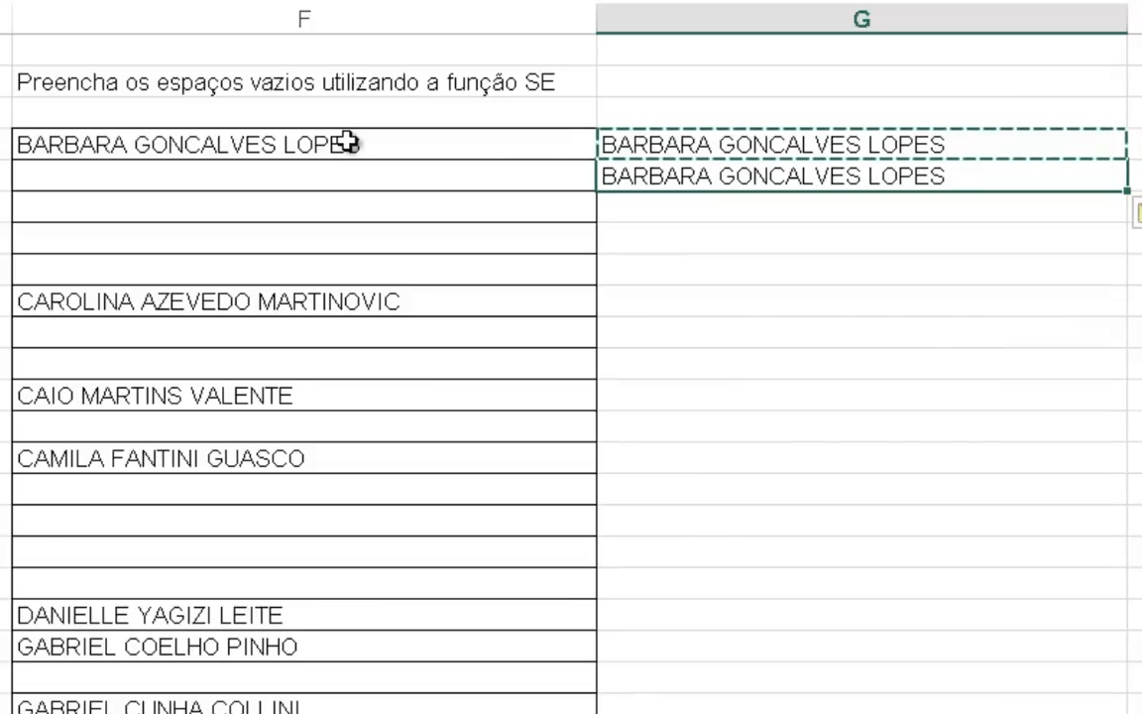
pyautogui.press('F2')
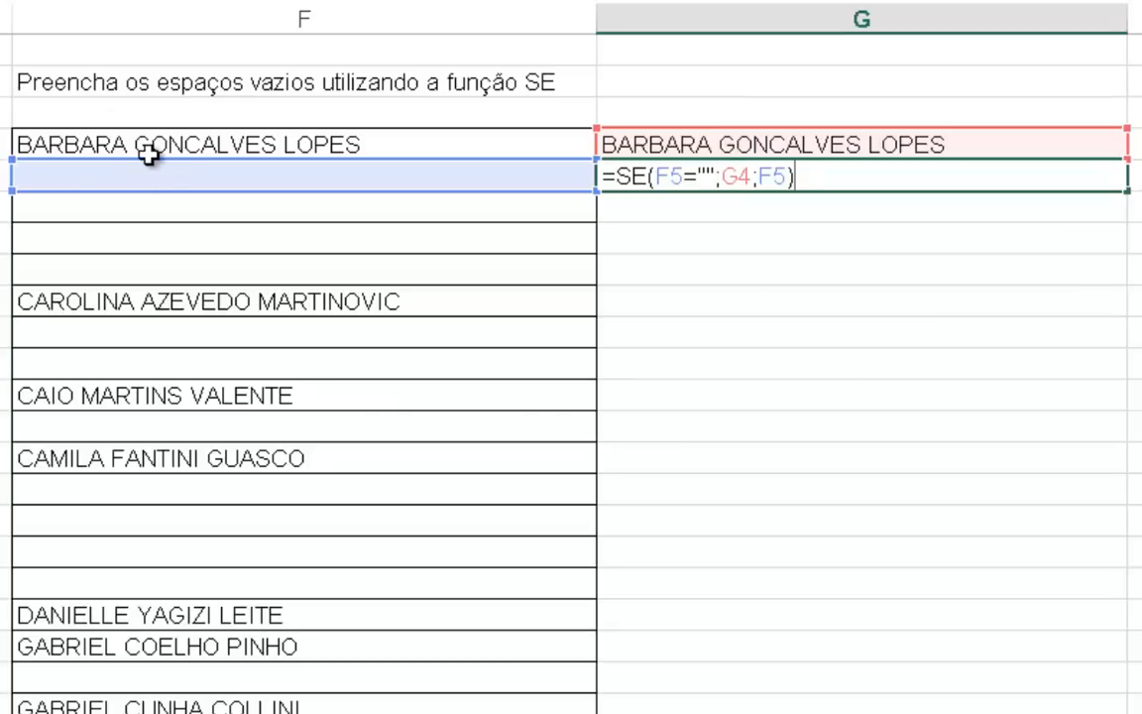
pyautogui.press('Return')
# Copy the G5 formula cell by cell down column G from G6 through G23
pyautogui.press('Up')
pyautogui.hotkey('ctrl', 'c')
pyautogui.press('Down')
pyautogui.hotkey('ctrl', 'v')
pyautogui.press('Down')
pyautogui.hotkey('ctrl', 'v')
pyautogui.press('Down')
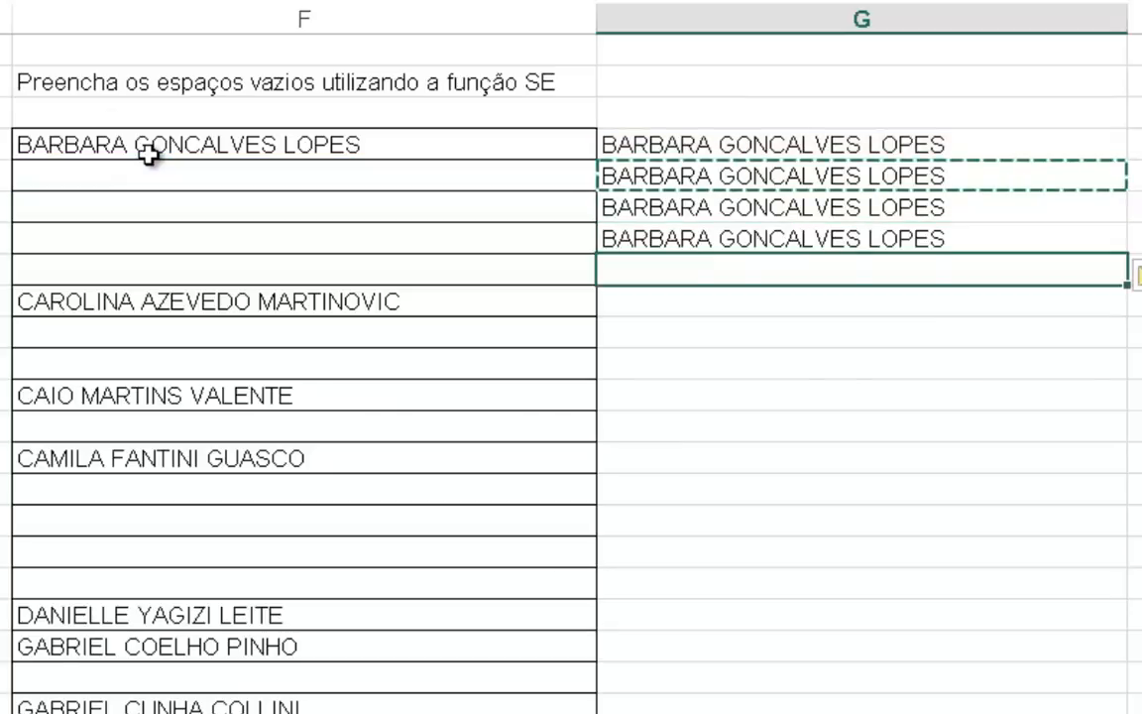
pyautogui.hotkey('ctrl', 'v')
pyautogui.press('Down')
pyautogui.hotkey('ctrl', 'v')
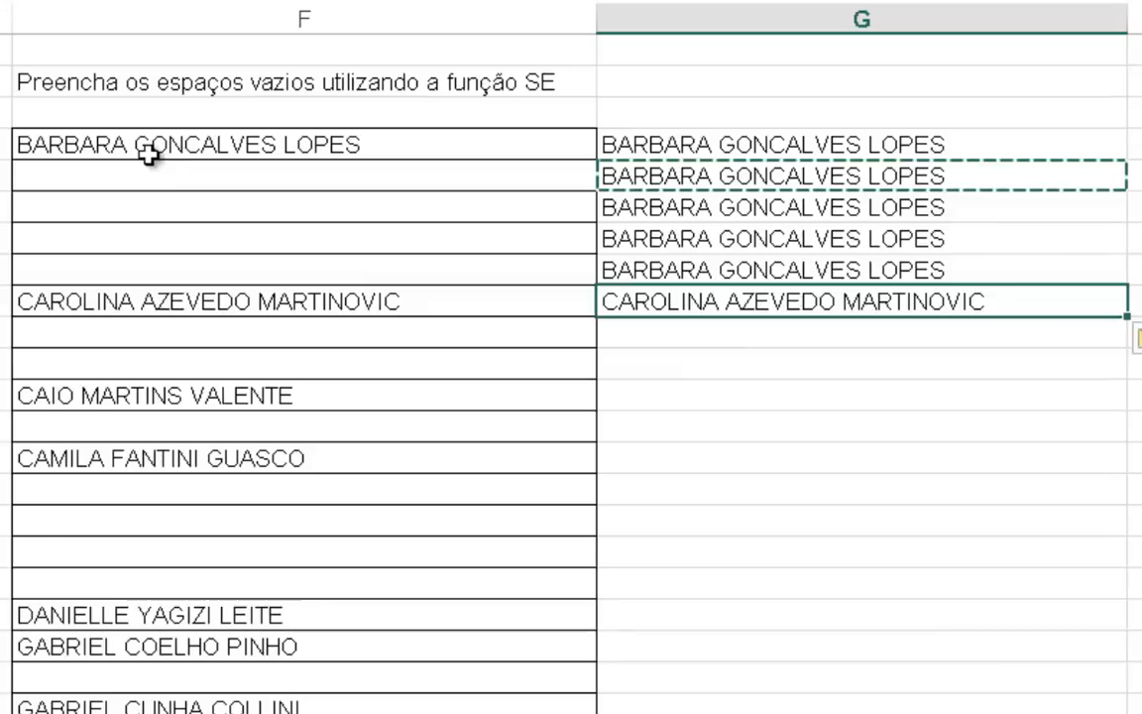
pyautogui.press('Down')
pyautogui.hotkey('ctrl', 'v')
pyautogui.press('Down')
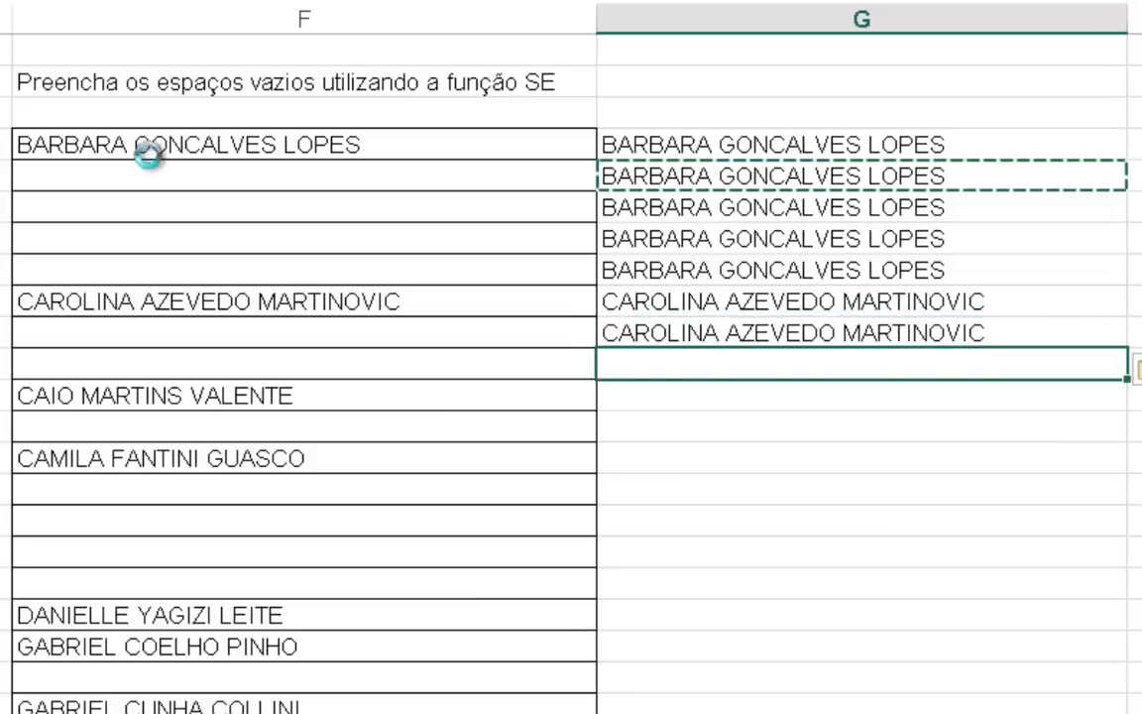
pyautogui.hotkey('ctrl', 'v')
pyautogui.press('Down')
pyautogui.hotkey('ctrl', 'v')
pyautogui.press('Down')
pyautogui.hotkey('ctrl', 'v')
pyautogui.press('Down')
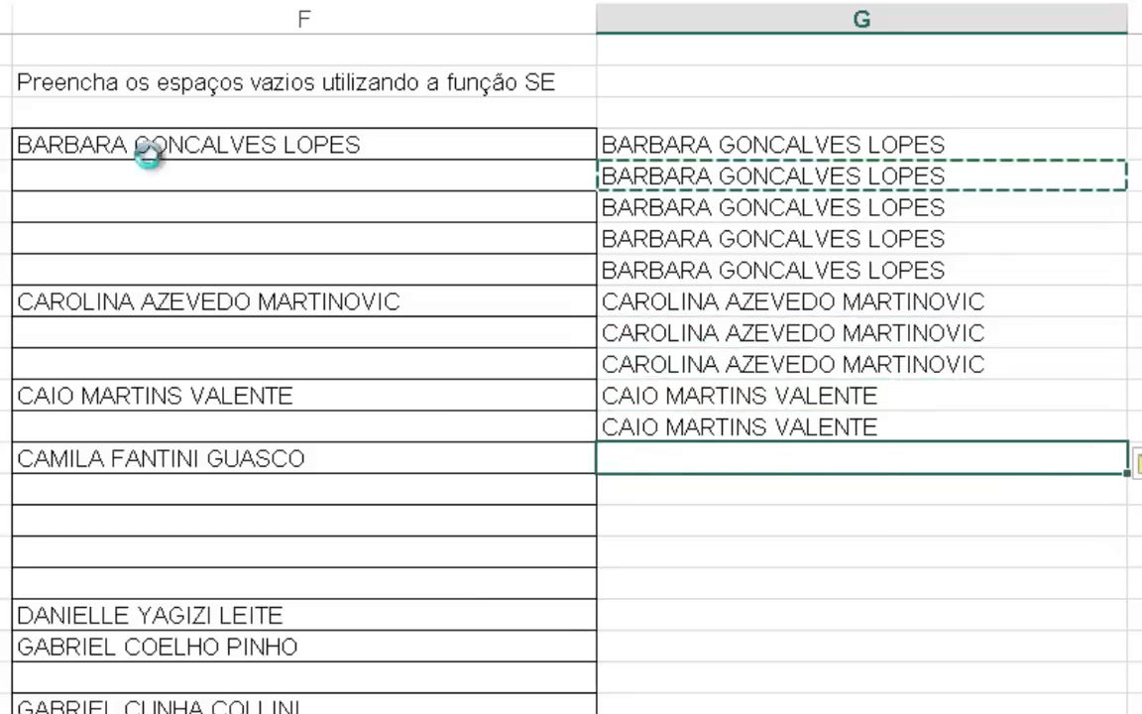
pyautogui.hotkey('ctrl', 'v')
pyautogui.press('Down')
pyautogui.hotkey('ctrl', 'v')
pyautogui.press('Down')
pyautogui.hotkey('ctrl', 'v')
pyautogui.press('Down')
pyautogui.hotkey('ctrl', 'v')
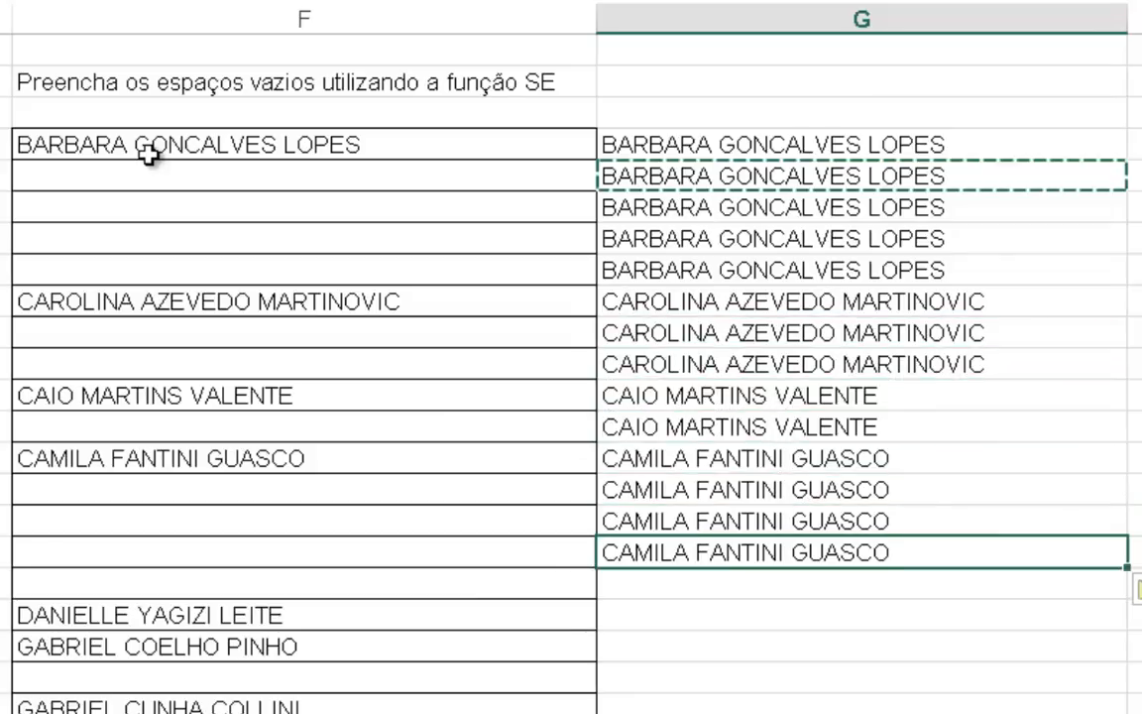
pyautogui.press('Down')
pyautogui.hotkey('ctrl', 'v')
pyautogui.press('Down')
pyautogui.hotkey('ctrl', 'v')
pyautogui.press('Down')
pyautogui.hotkey('ctrl', 'v')
pyautogui.press('Down')
pyautogui.hotkey('ctrl', 'v')
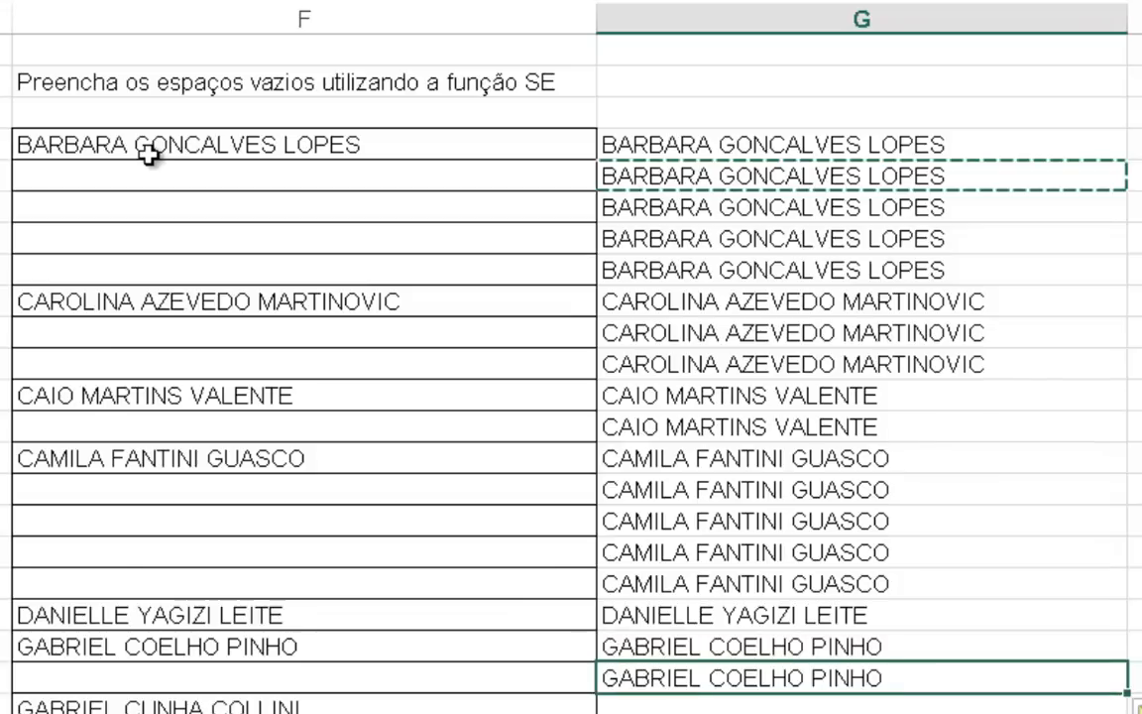
pyautogui.press('Down')
pyautogui.hotkey('ctrl', 'v')
pyautogui.press('Down')
pyautogui.hotkey('ctrl', 'v')
pyautogui.press('Down')
# Copy the G23 formula into the rest of column G at once, down to the last row of the list, G41
pyautogui.press('Up')
pyautogui.press('Up')
pyautogui.hotkey('ctrl', 'c')
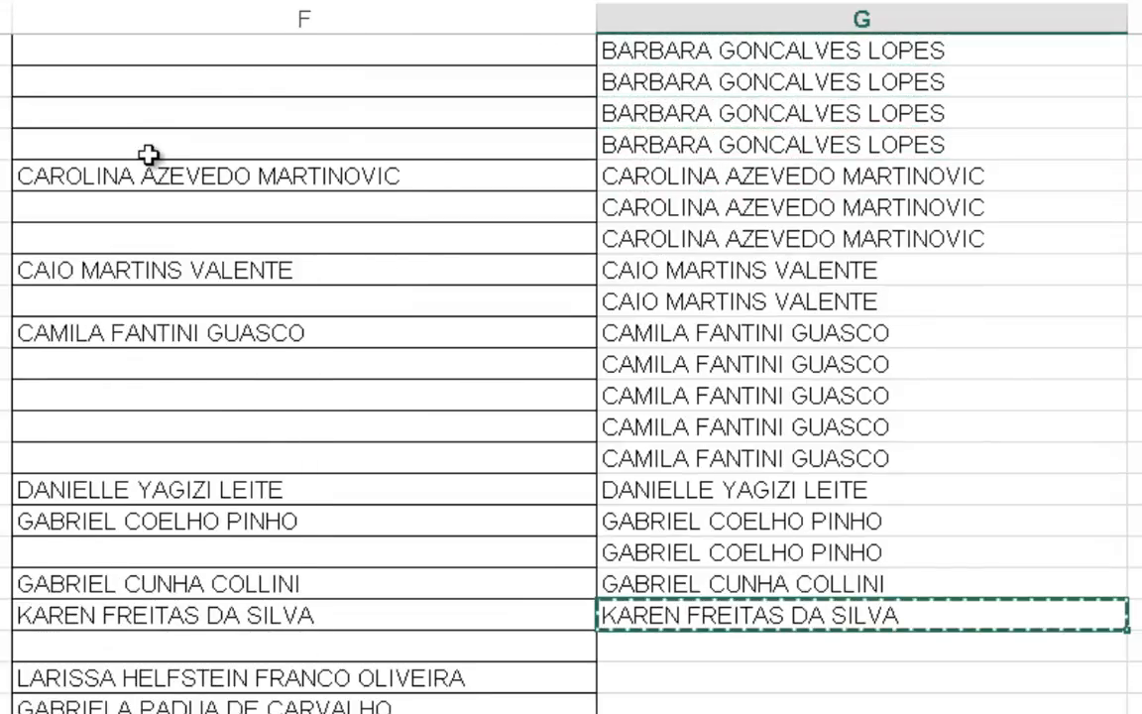
pyautogui.hotkey('shift', 'pagedown')
pyautogui.hotkey('shift', 'Up')
pyautogui.hotkey('shift', 'Up')
pyautogui.hotkey('shift', 'Up')
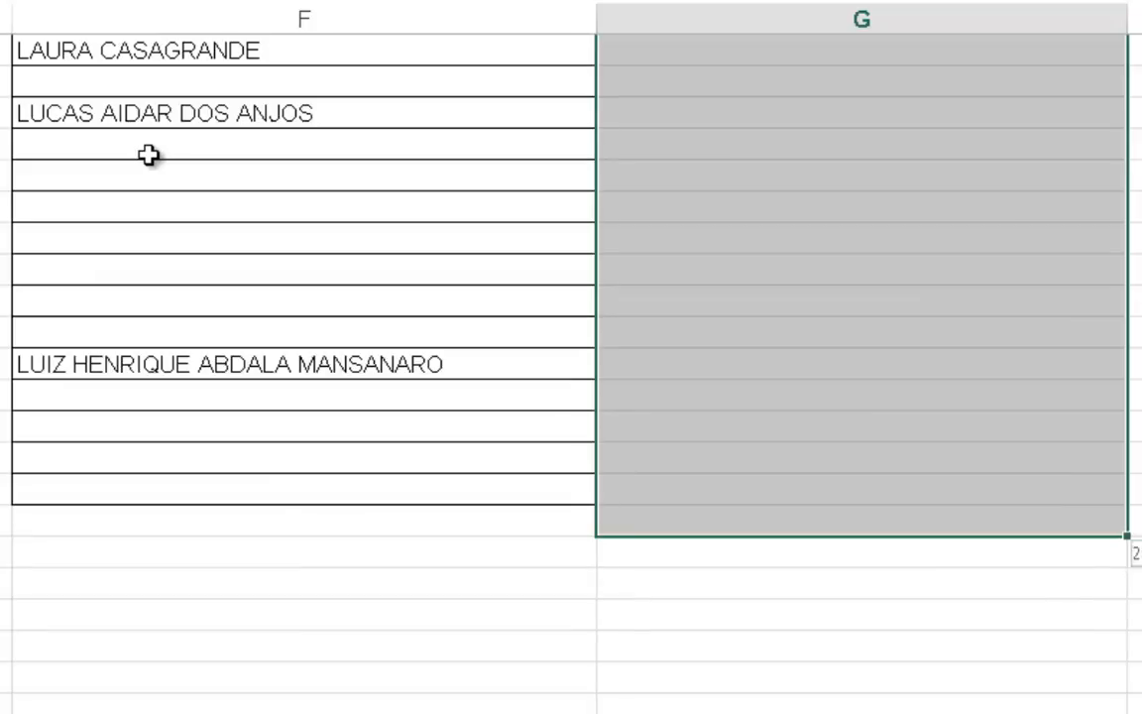
pyautogui.hotkey('shift', 'Up')
pyautogui.hotkey('ctrl', 'v')
# Review the names filled in column G down to the end of the list and back to its beginning
pyautogui.press('Up')
pyautogui.press('Up')
pyautogui.press('Down')
pyautogui.press('Down')
pyautogui.press('Down')
pyautogui.press('Down')
pyautogui.press('Down')
pyautogui.press('Down')
pyautogui.press('Down')
pyautogui.press('Down')
pyautogui.press('Down')
pyautogui.press('Down')
pyautogui.press('Down')
pyautogui.press('Down')
pyautogui.press('Down')
pyautogui.press('Down')
pyautogui.press('Down')
pyautogui.press('Down')
pyautogui.press('Down')
pyautogui.press('Down')
pyautogui.press('Down')
pyautogui.press('Down')
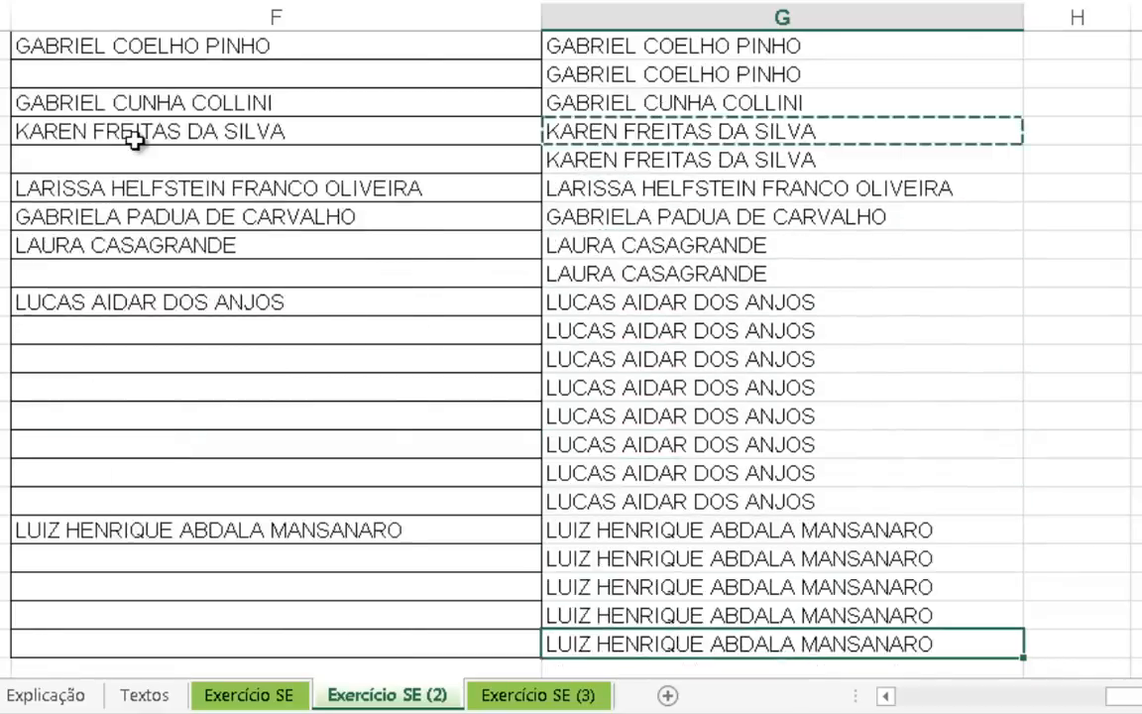
pyautogui.press('Up')
pyautogui.press('Up')
pyautogui.press('Up')
pyautogui.press('Up')
pyautogui.press('Up')
pyautogui.press('Up')
pyautogui.press('Up')
pyautogui.press('Up')
pyautogui.press('Up')
pyautogui.press('Up')
pyautogui.press('Up')
pyautogui.press('Up')
pyautogui.press('Up')
pyautogui.press('Up')
pyautogui.press('Up')
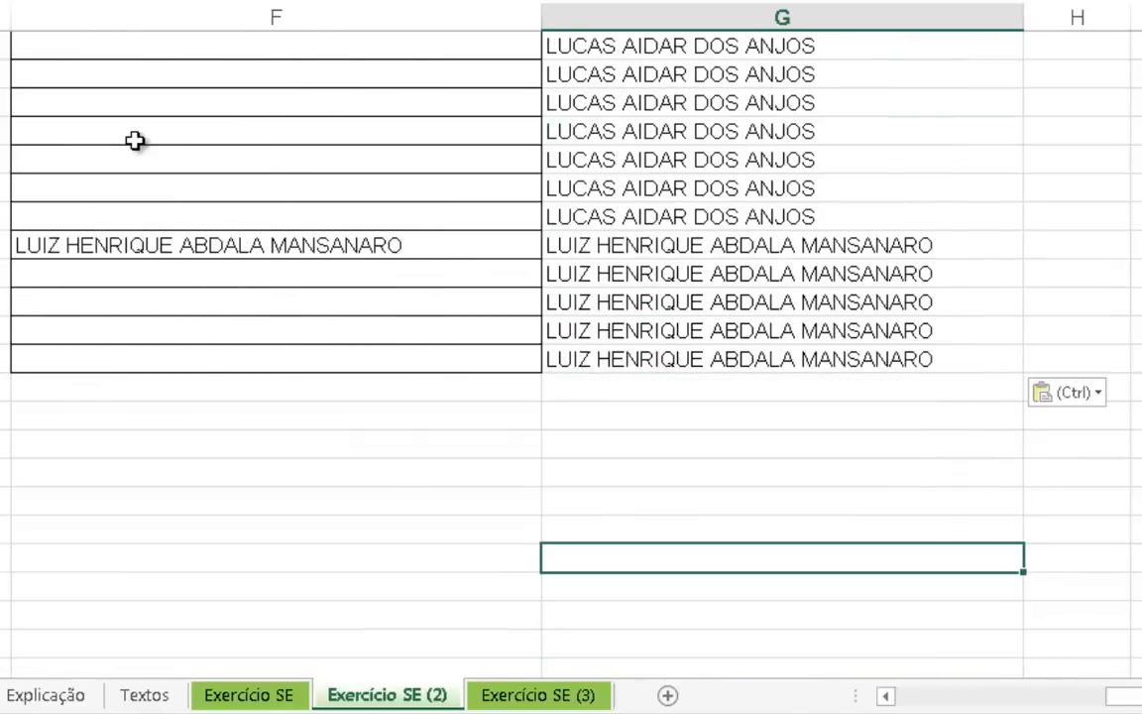
pyautogui.press('Up')
pyautogui.press('Up')
pyautogui.press('Up')
pyautogui.press('Up')
pyautogui.press('Up')
pyautogui.hotkey('ctrl', 'Up')
pyautogui.press('Down')
pyautogui.press('Down')
pyautogui.press('Down')
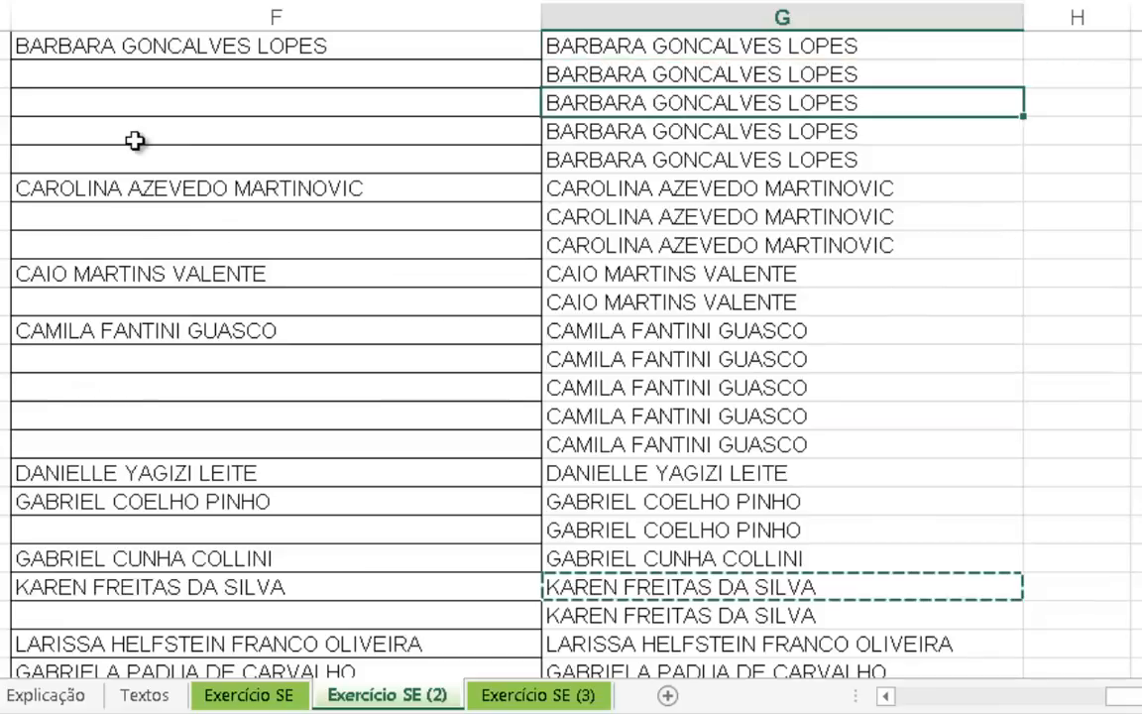
# Copy the column G list, paste only its values over column F starting at F4, and undo the paste
pyautogui.press('Left')
pyautogui.press('Right')
pyautogui.press('Up')
pyautogui.press('Up')
pyautogui.press('Up')
pyautogui.press('Up')
pyautogui.hotkey('ctrl', 'shift', 'Down')
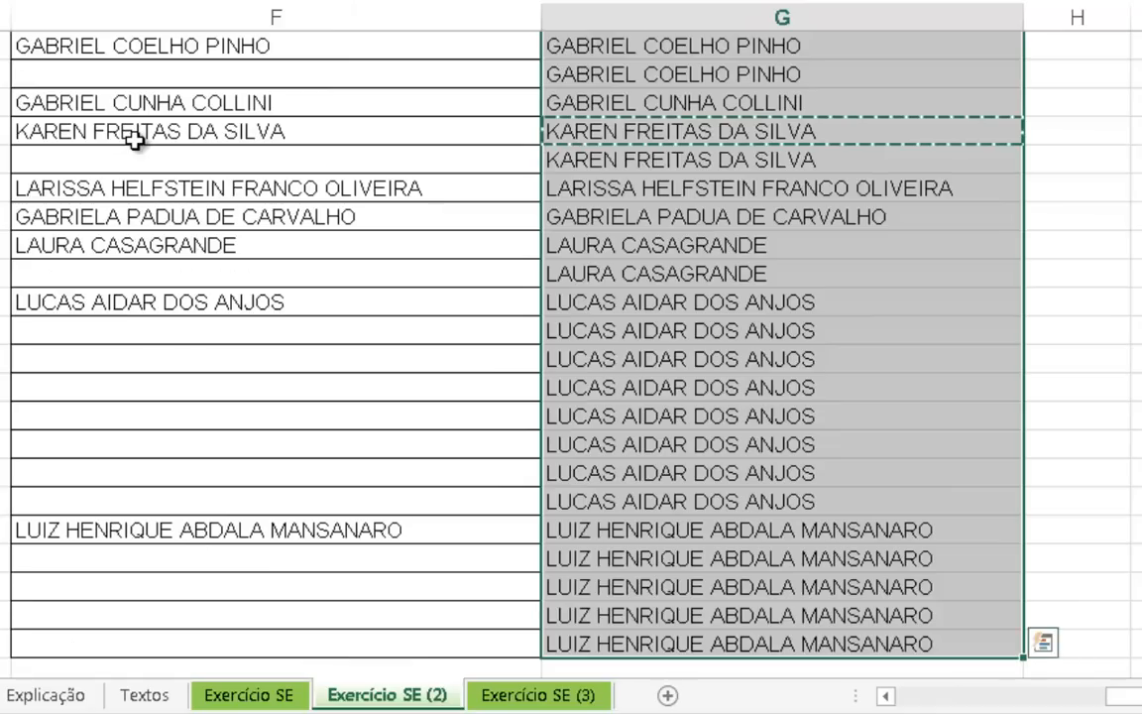
pyautogui.hotkey('ctrl', 'Up')
pyautogui.press('Left')
pyautogui.press('Up')
pyautogui.press('Down')
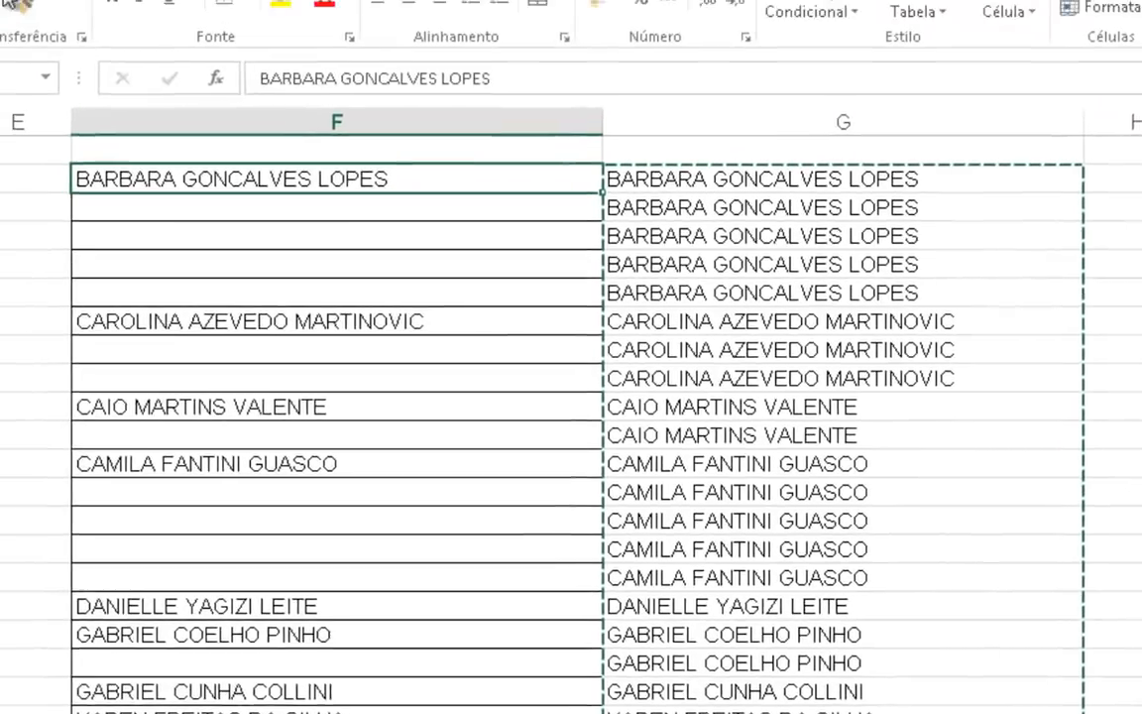
pyautogui.click(51, 117)
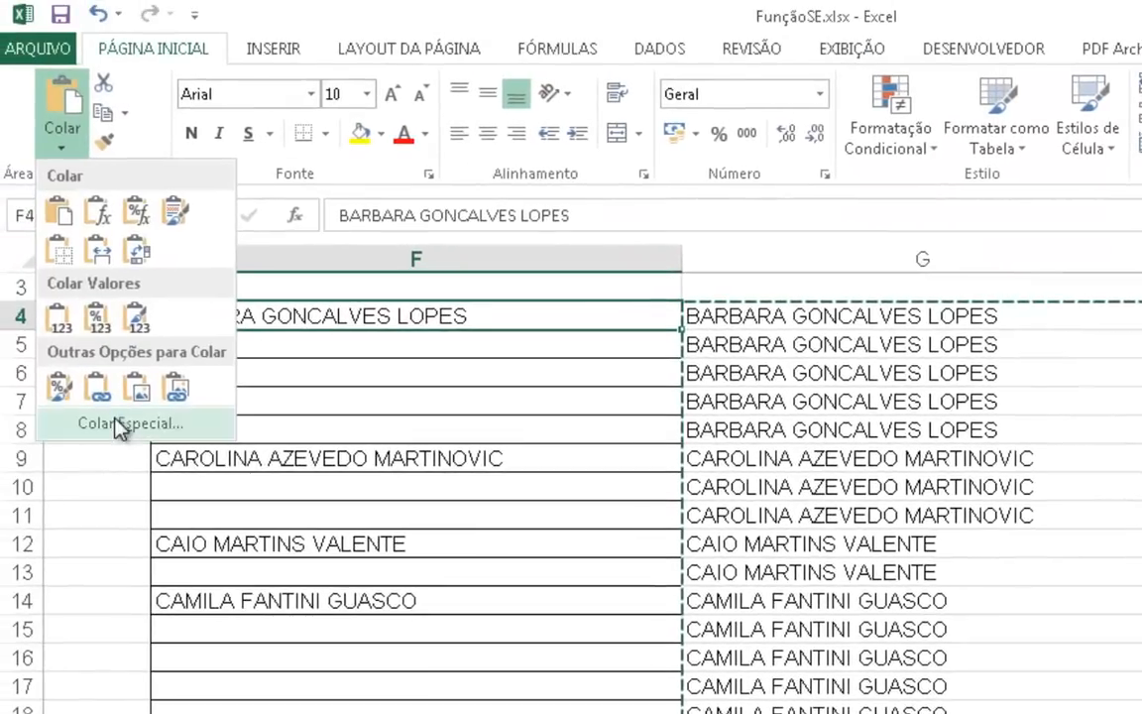
pyautogui.click(102, 423)
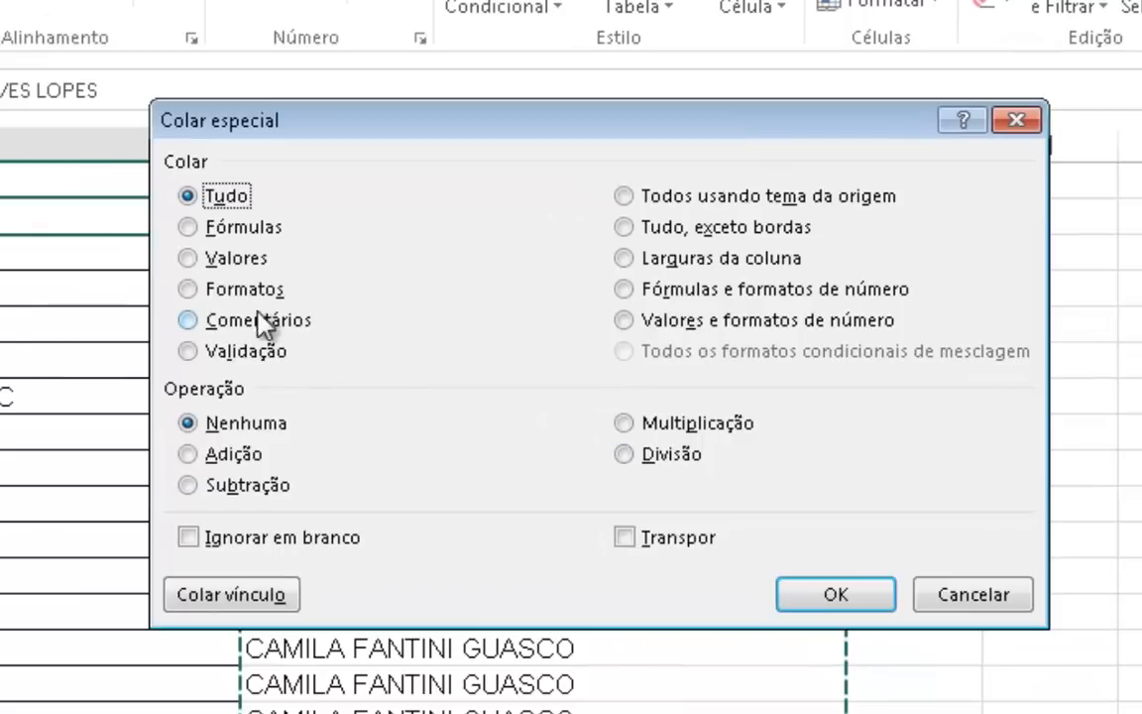
pyautogui.click(245, 260)
pyautogui.click(848, 599)
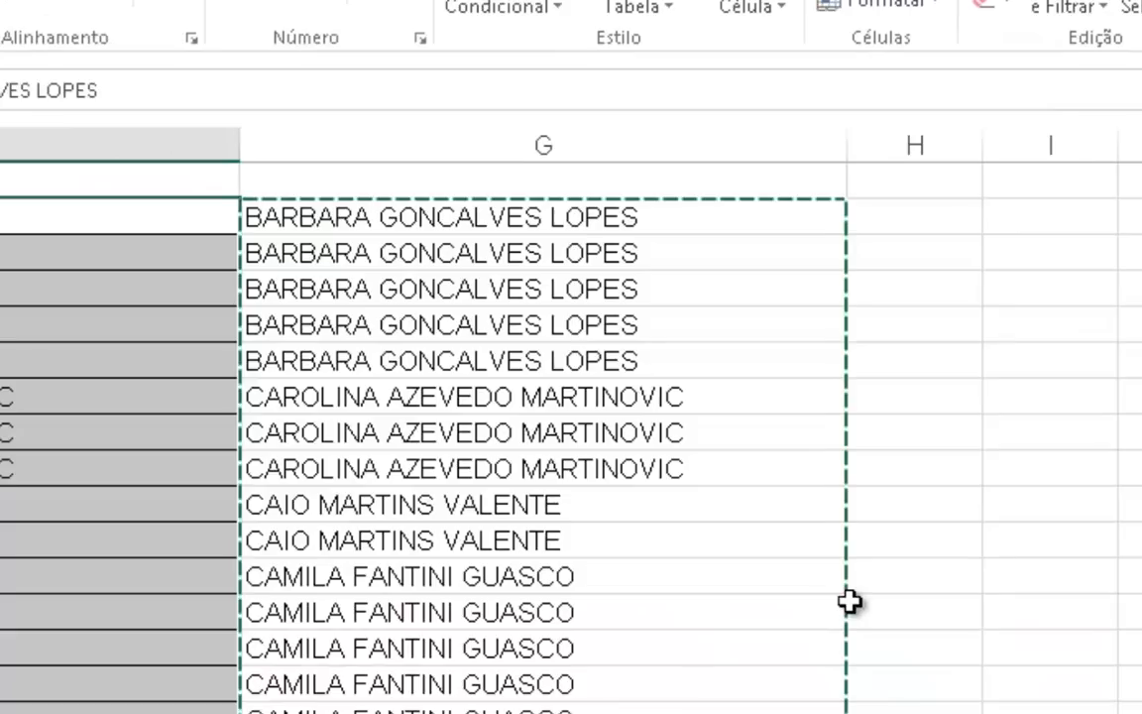
pyautogui.click(262, 485)
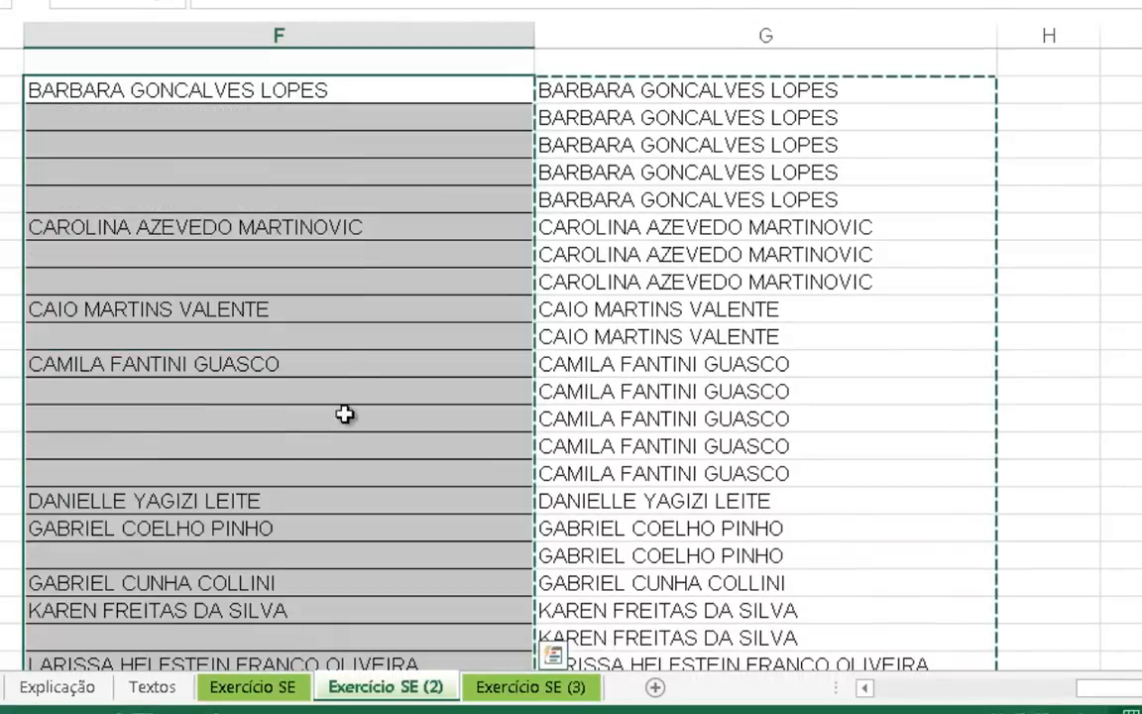
# Compare the blanks in column F with the formula results in column G, and return to the start of the sheet
pyautogui.click(344, 359)
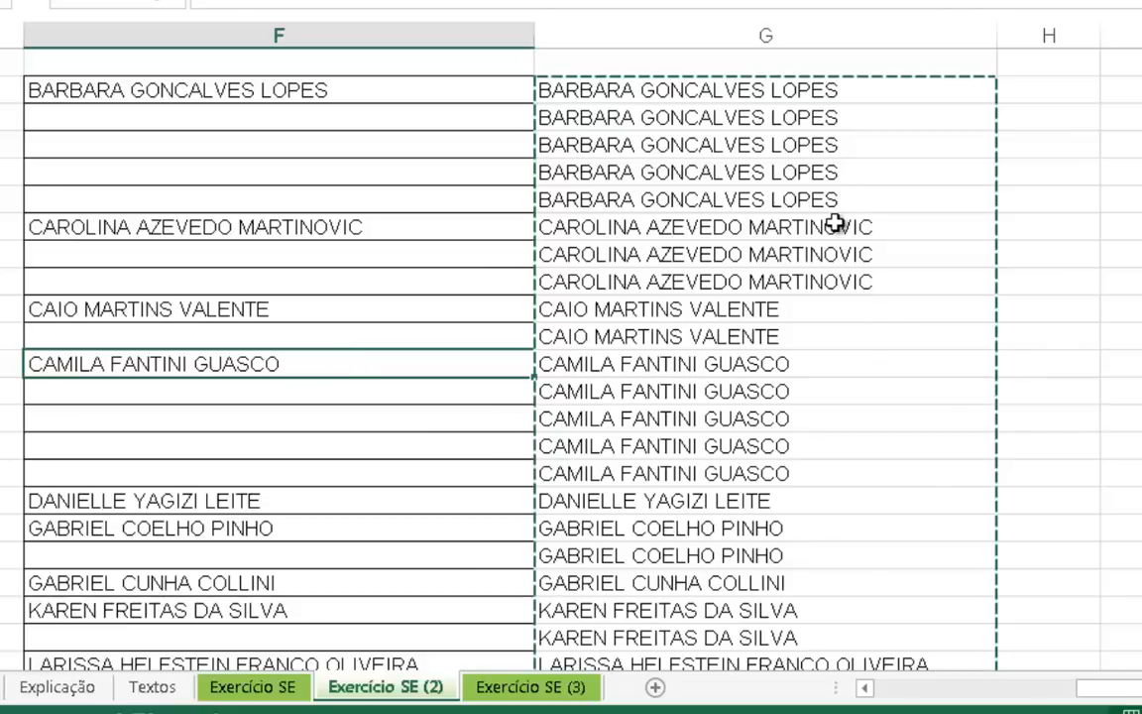
pyautogui.click(762, 224)
pyautogui.click(595, 106)
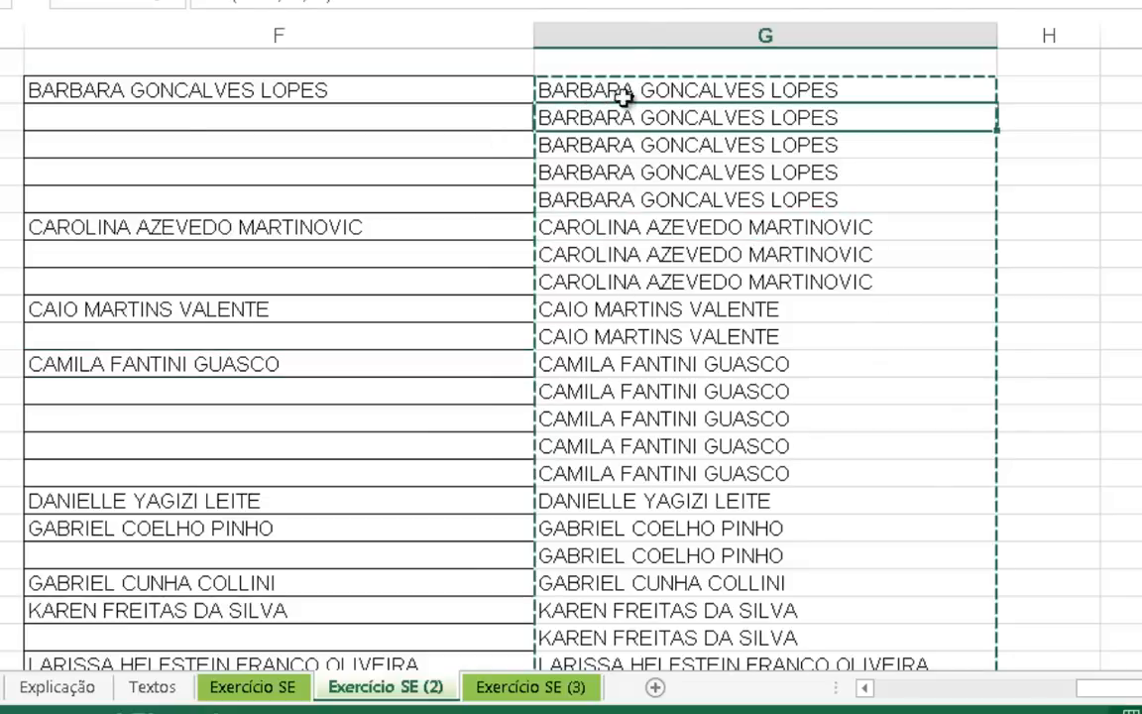
pyautogui.click(637, 22)
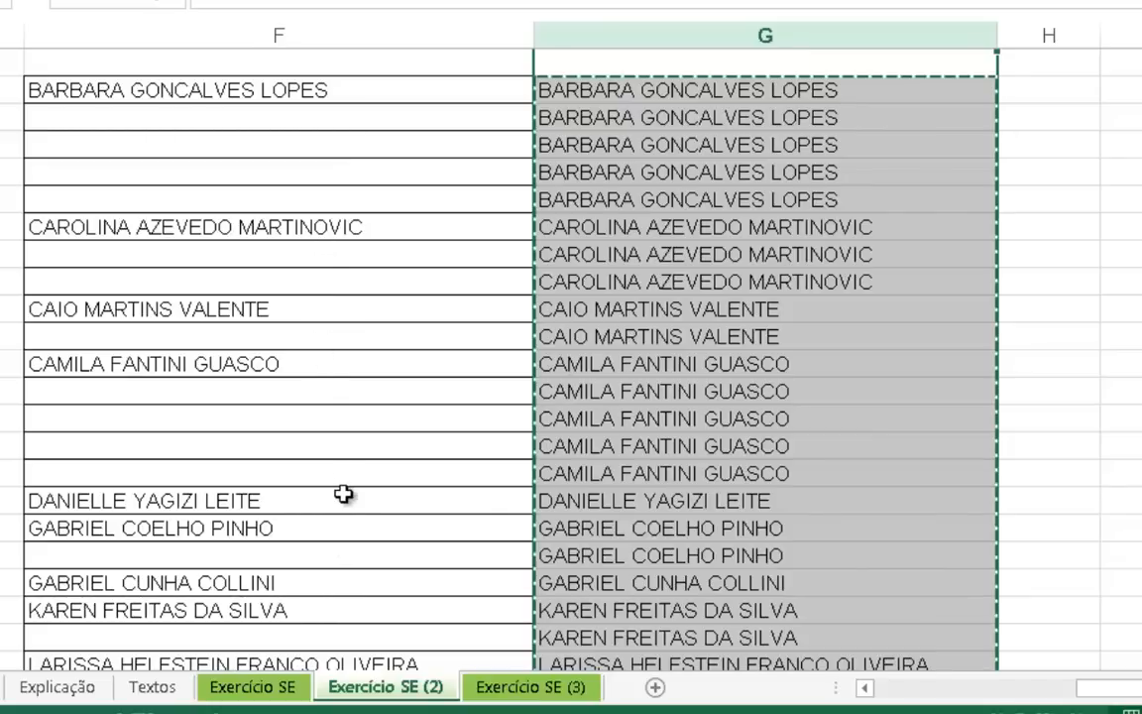
pyautogui.click(713, 361)
pyautogui.rightClick(853, 38)
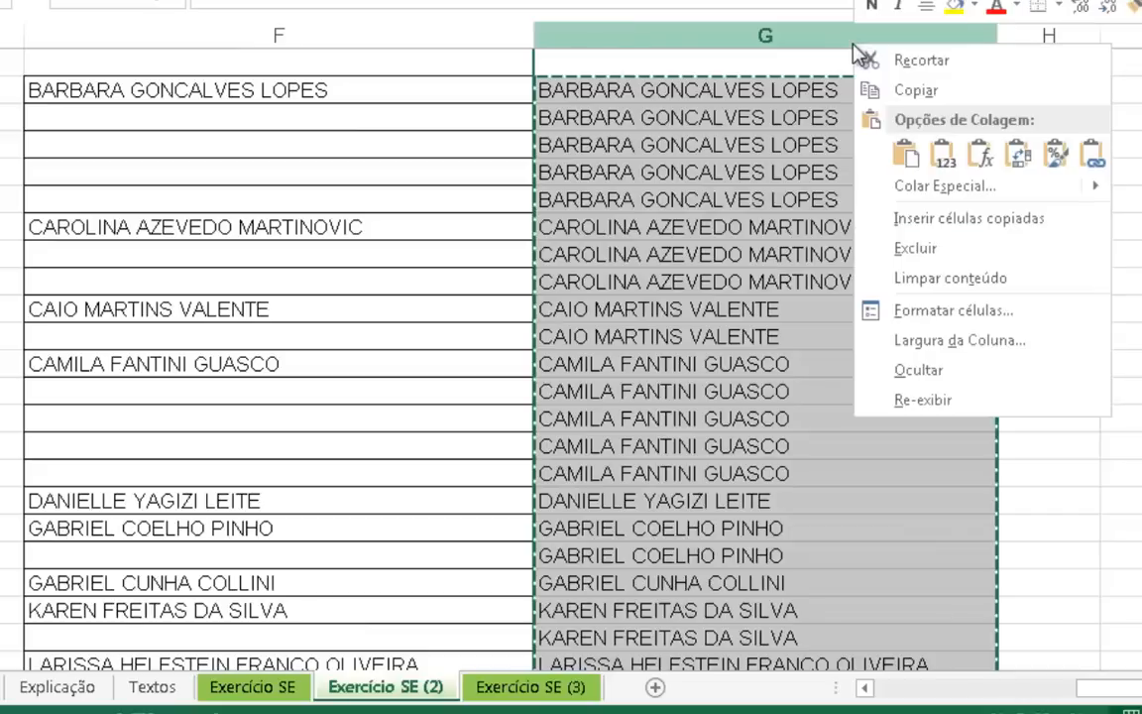
pyautogui.press('Escape')
pyautogui.click(660, 227)
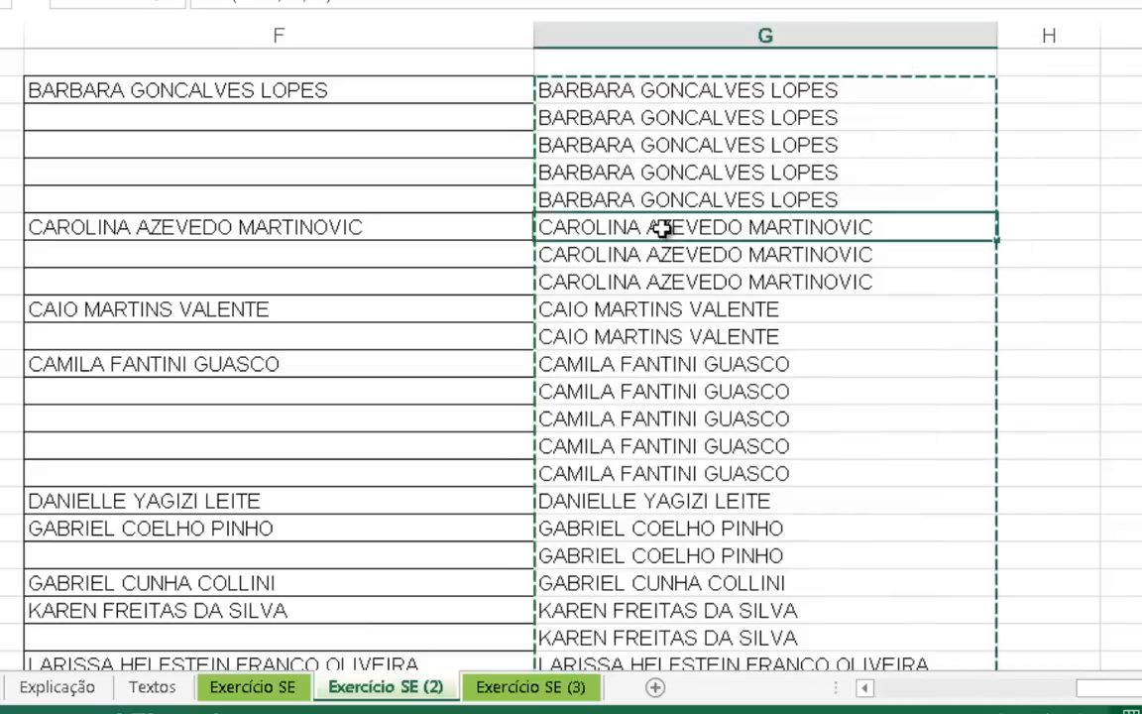
pyautogui.click(349, 250)
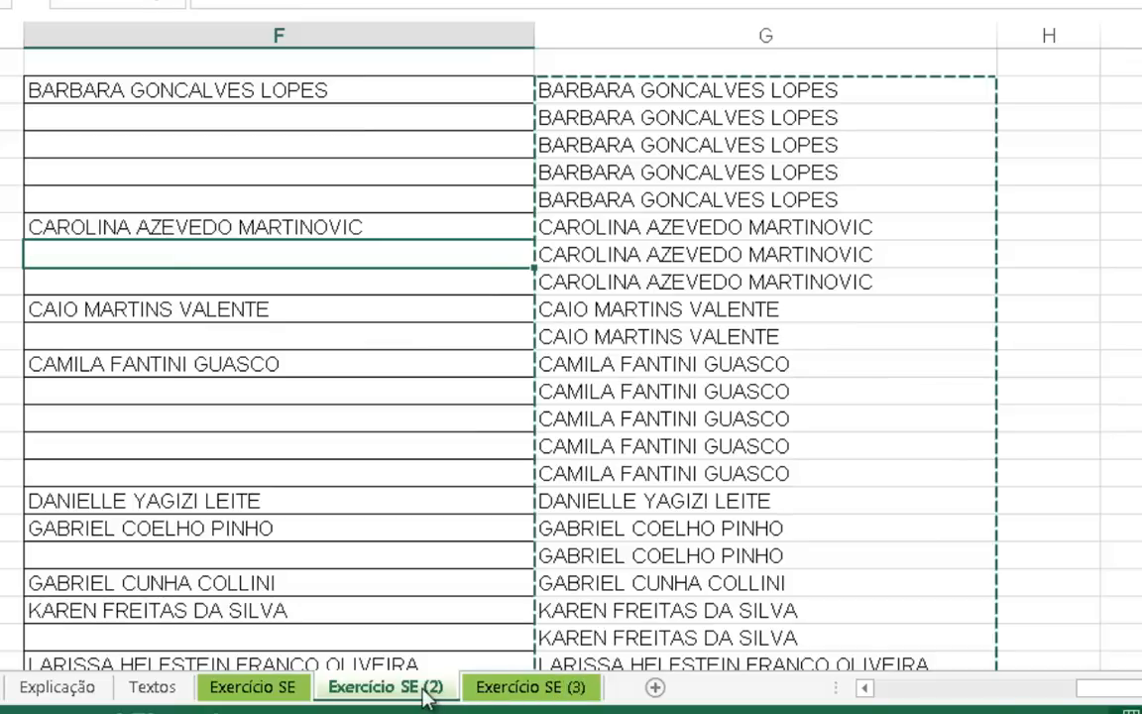
pyautogui.click(624, 446)
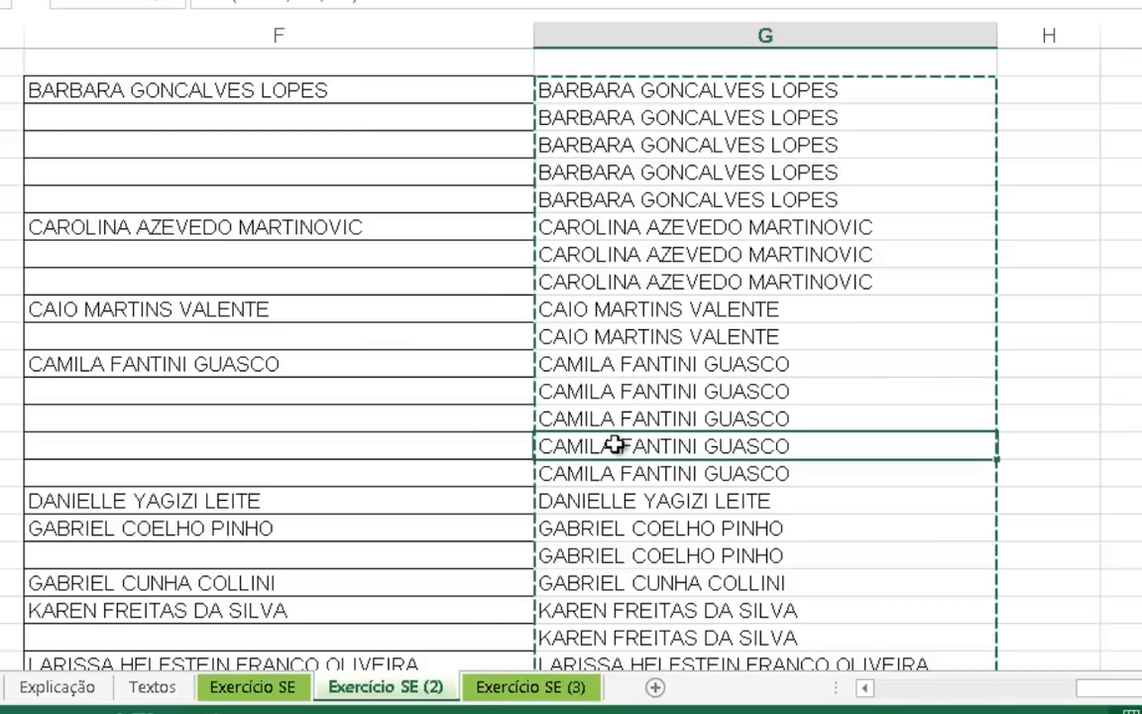
pyautogui.hotkey('ctrl', 'Home')
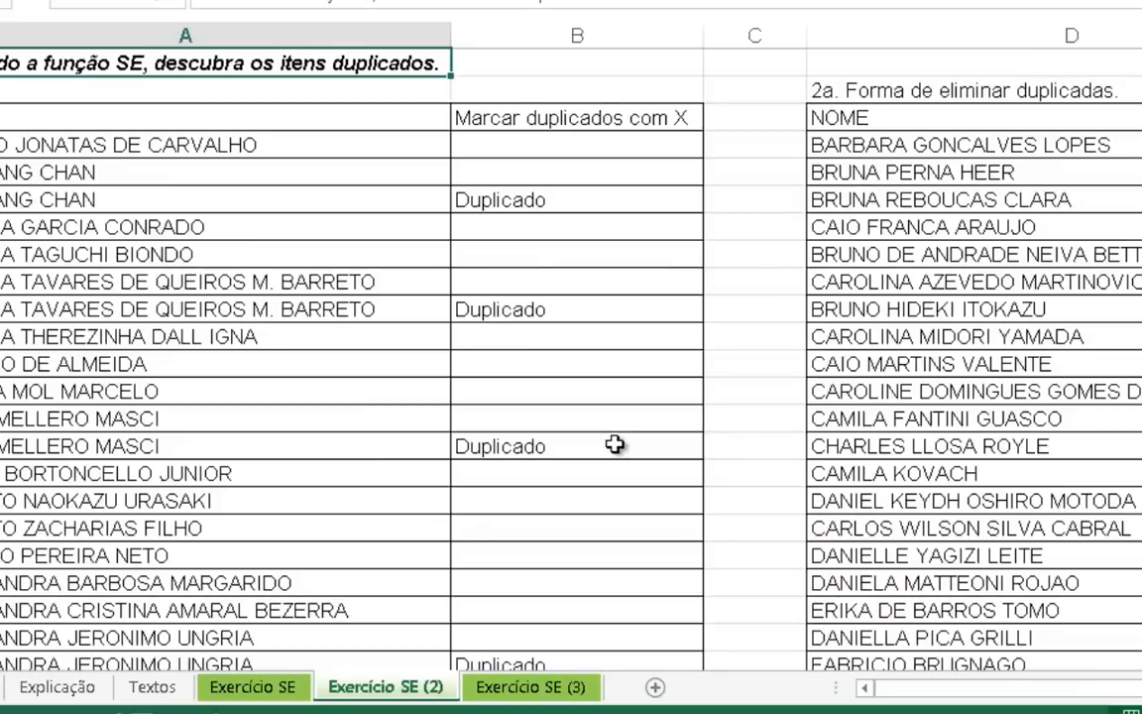